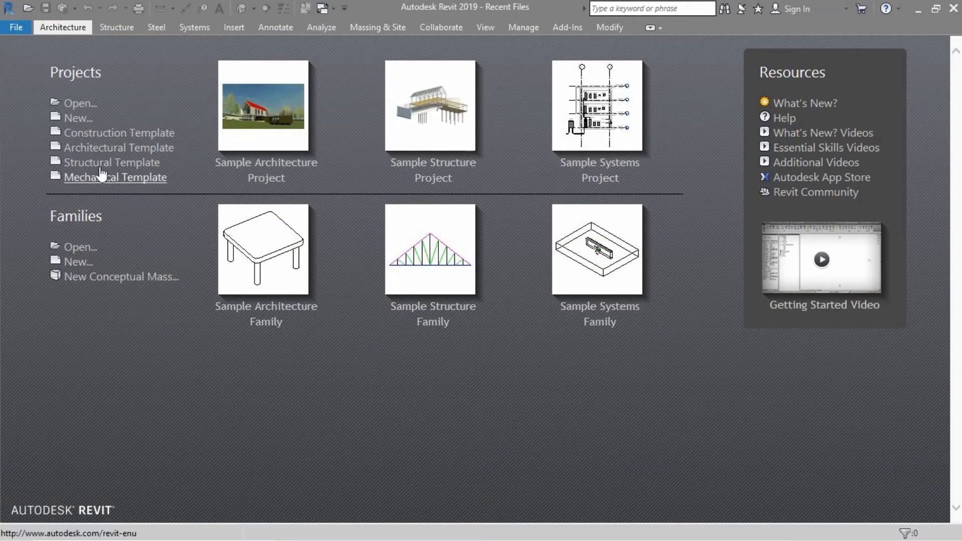
Start a new project from the Architectural Template and open its South elevation
click(92, 149)
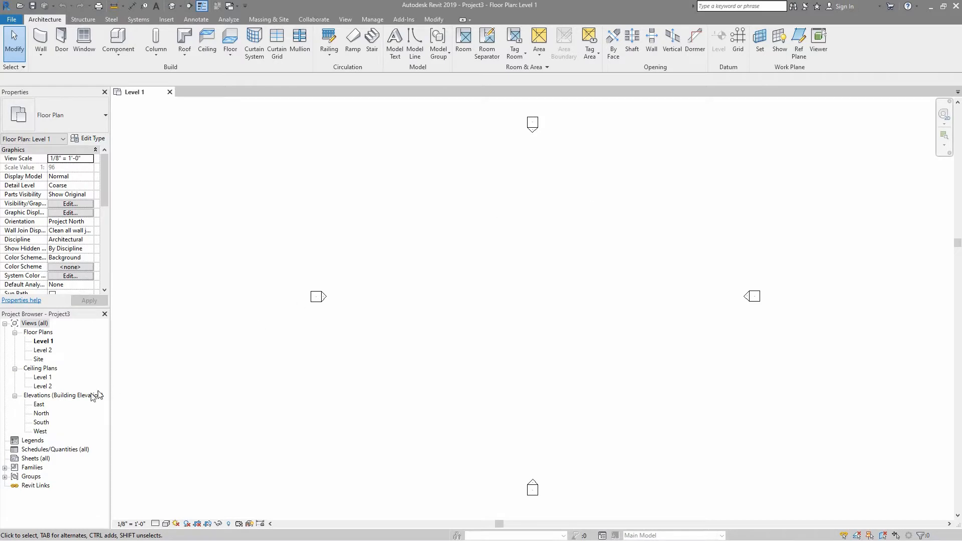
double_click(41, 422)
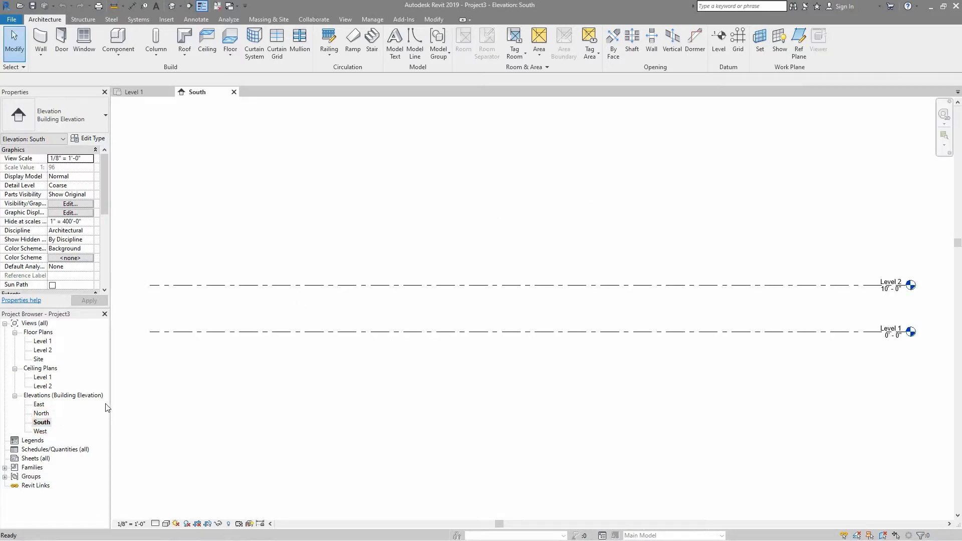
Set the elevation of Level 2 to 5' in the South elevation
middle_drag(597, 361, 316, 365)
scroll(640, 335, up, 3)
scroll(640, 332, up, 3)
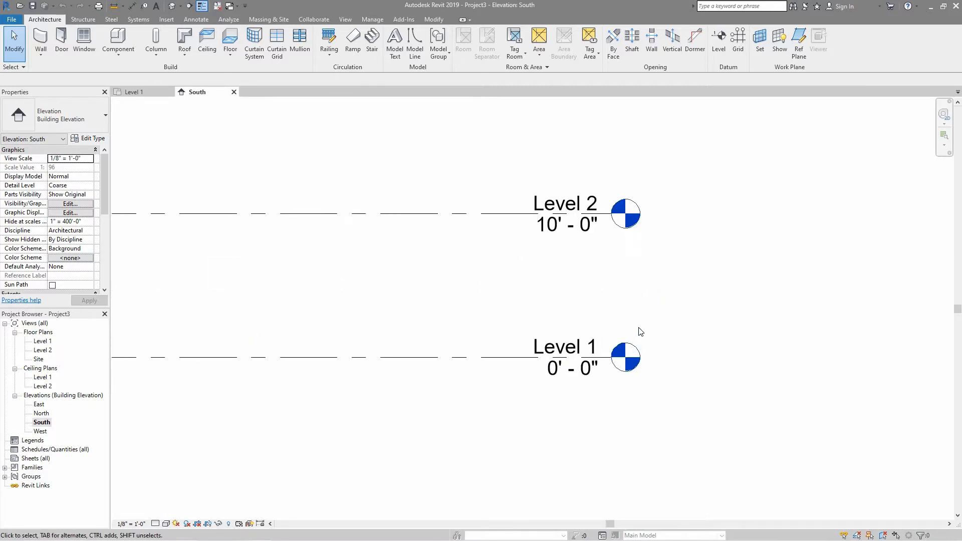
scroll(591, 300, up, 1)
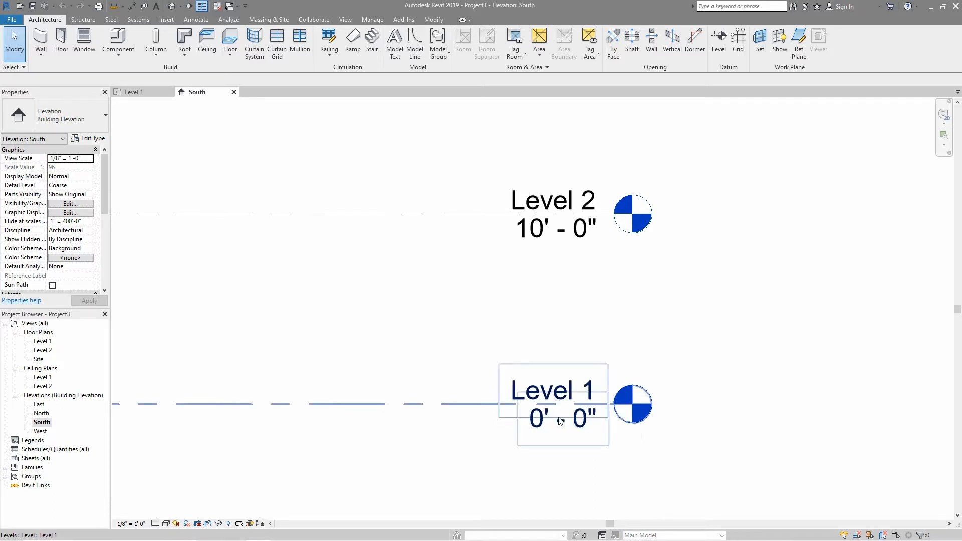
click(538, 236)
click(539, 236)
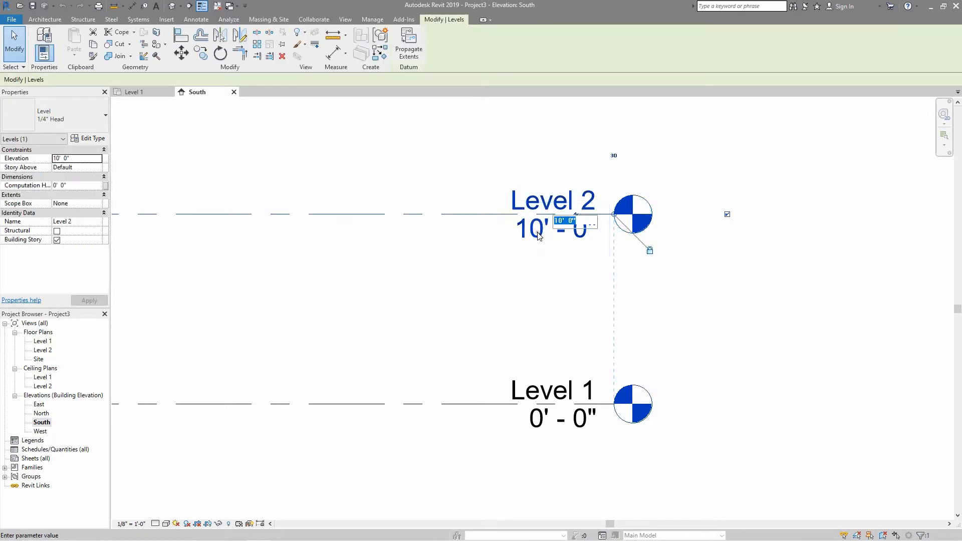
text(5)
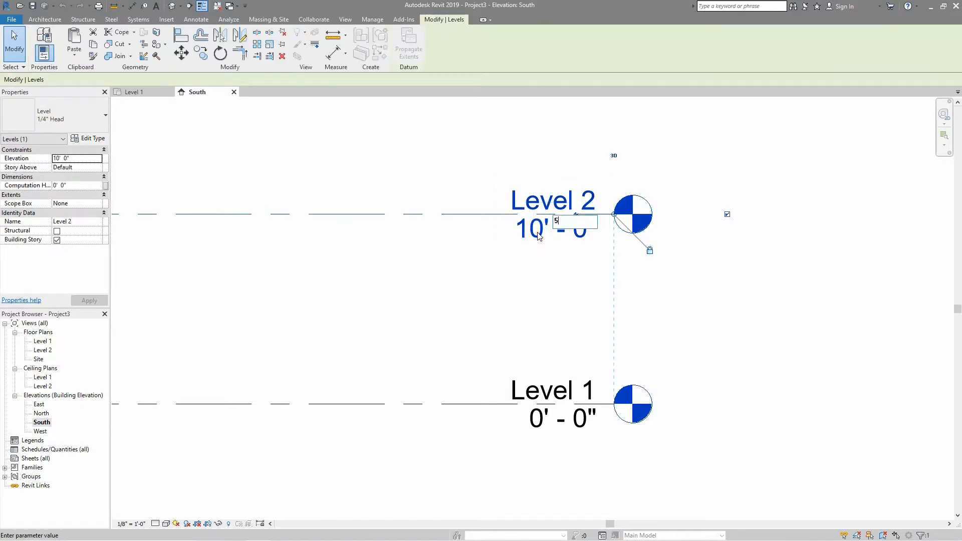
key(Return)
click(539, 235)
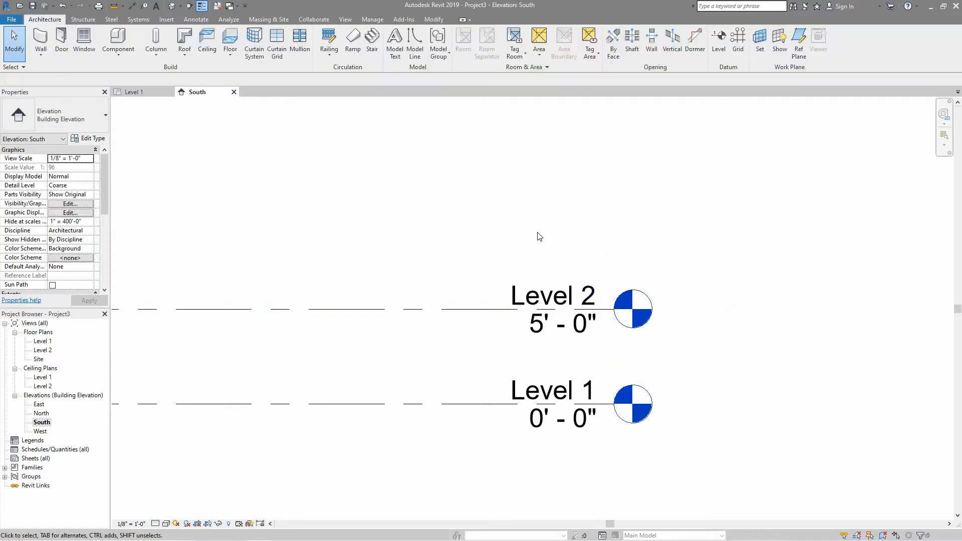
Copy Level 2 upward twice with the Multiple option, keeping 5' spacing, to place levels at 10' and 15'
click(461, 313)
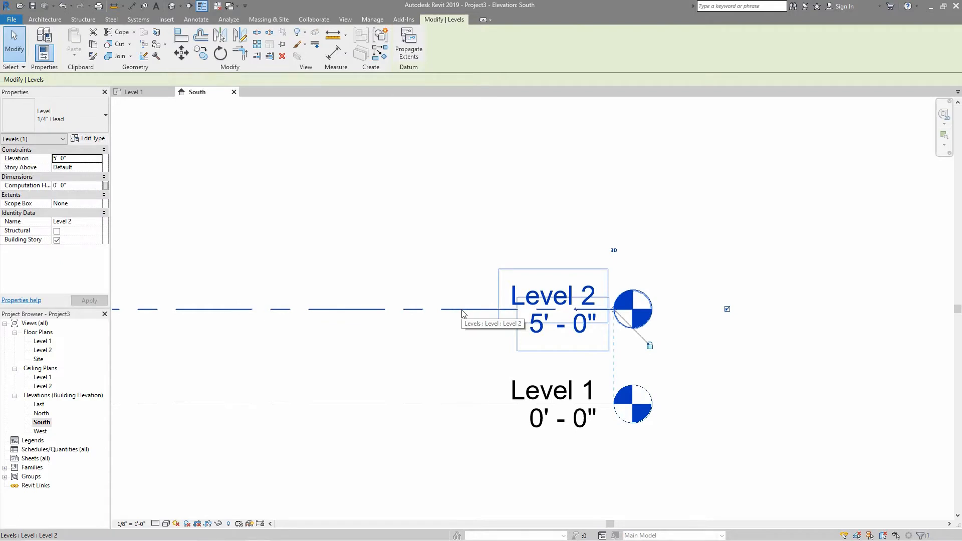
click(200, 53)
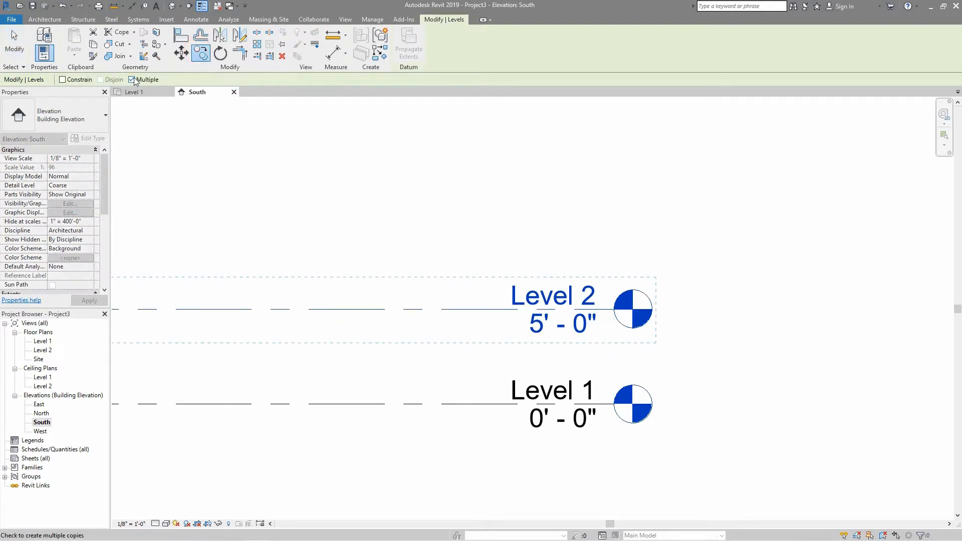
click(450, 404)
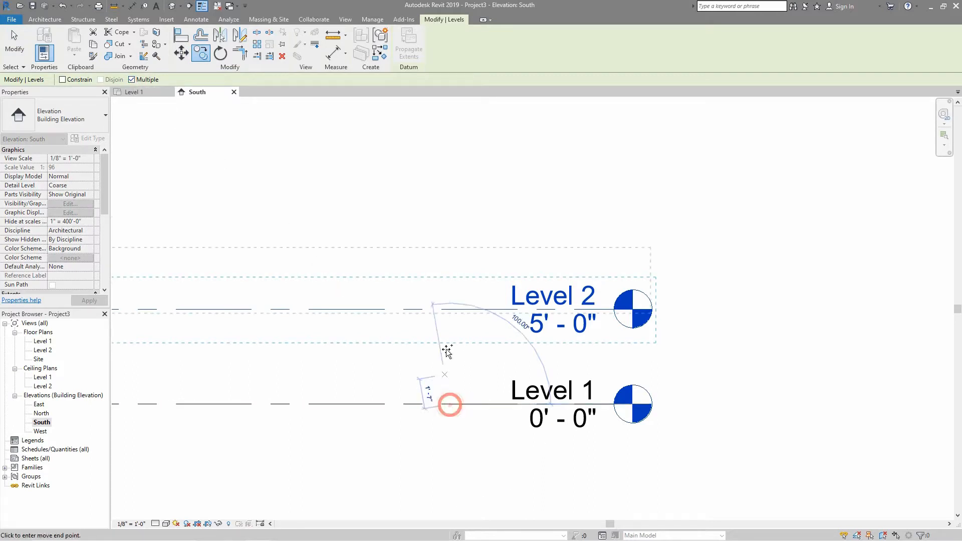
click(450, 311)
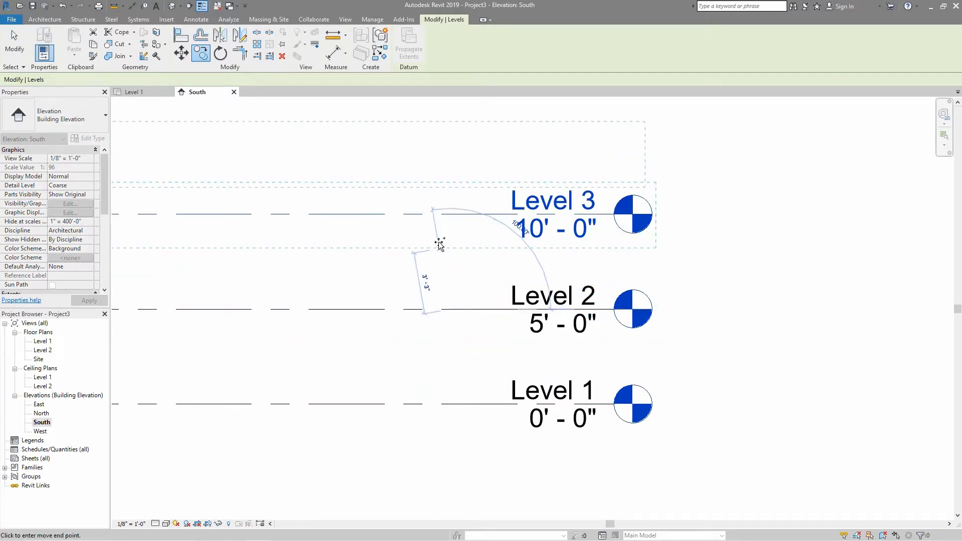
click(450, 215)
key(Escape)
key(Escape)
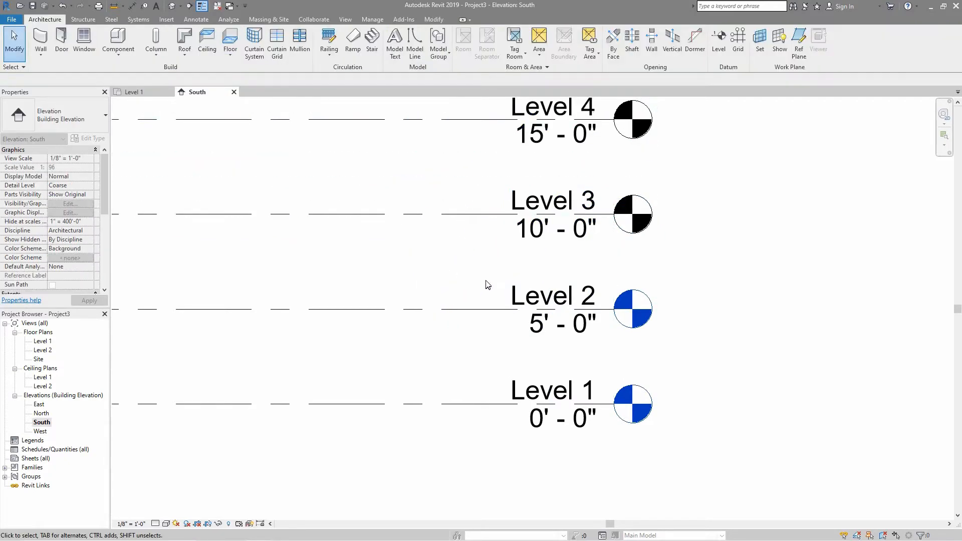
Rename Level 1 as Stair-1 and Level 2 as Stair-2
scroll(496, 278, down, 2)
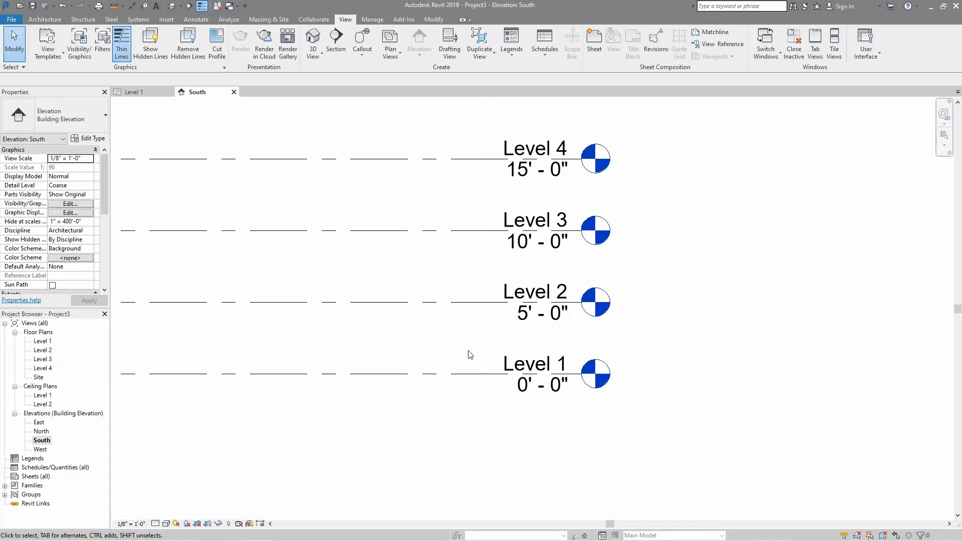
click(525, 359)
click(526, 359)
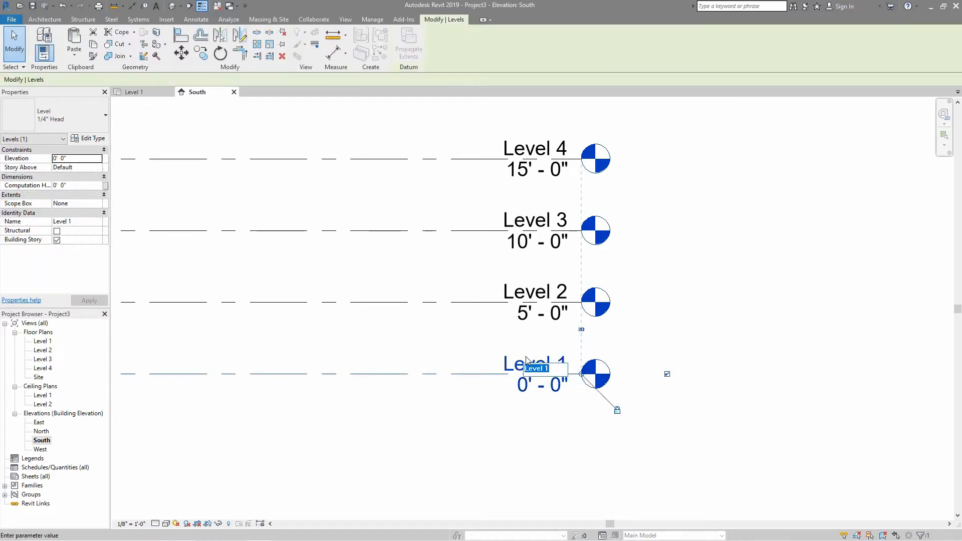
text(Stair-1)
key(Return)
click(527, 291)
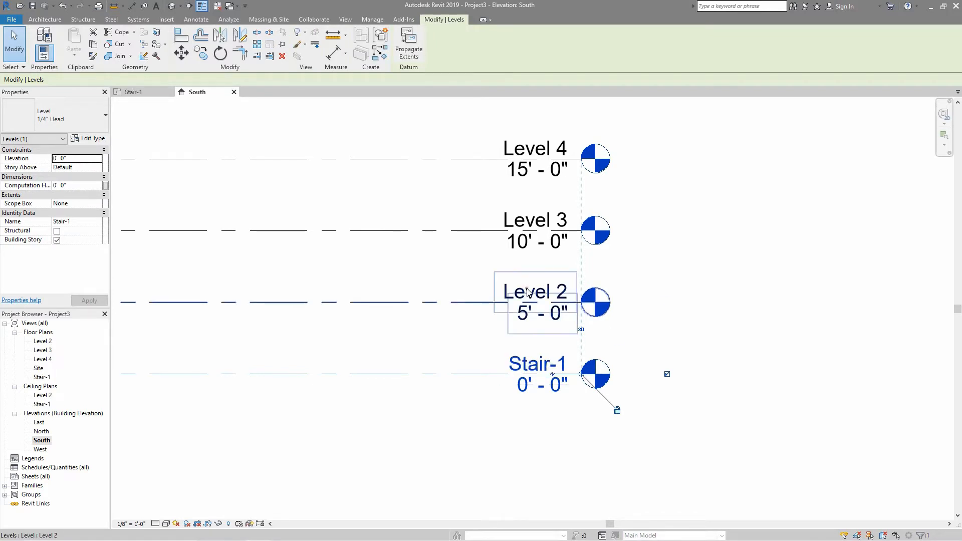
click(526, 291)
text(Stair)
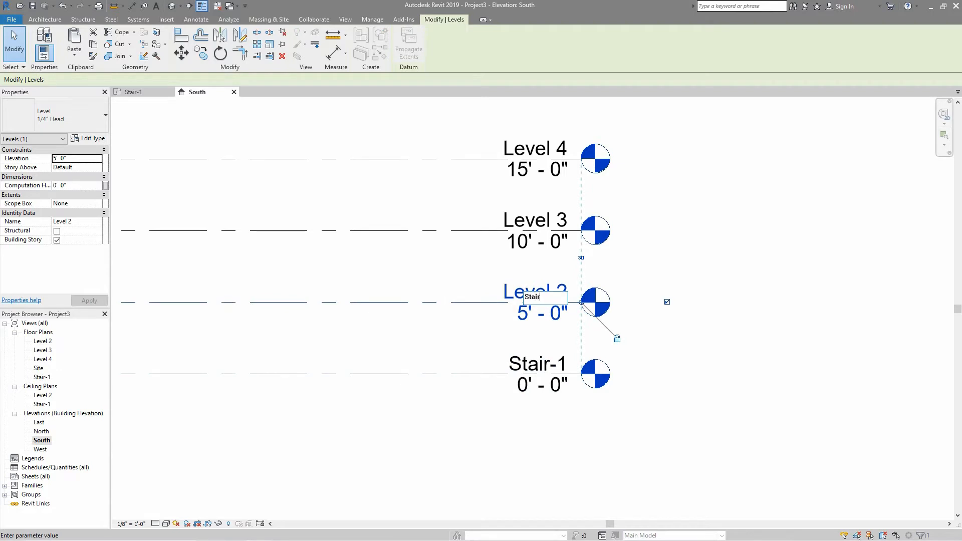
text(-2)
key(Return)
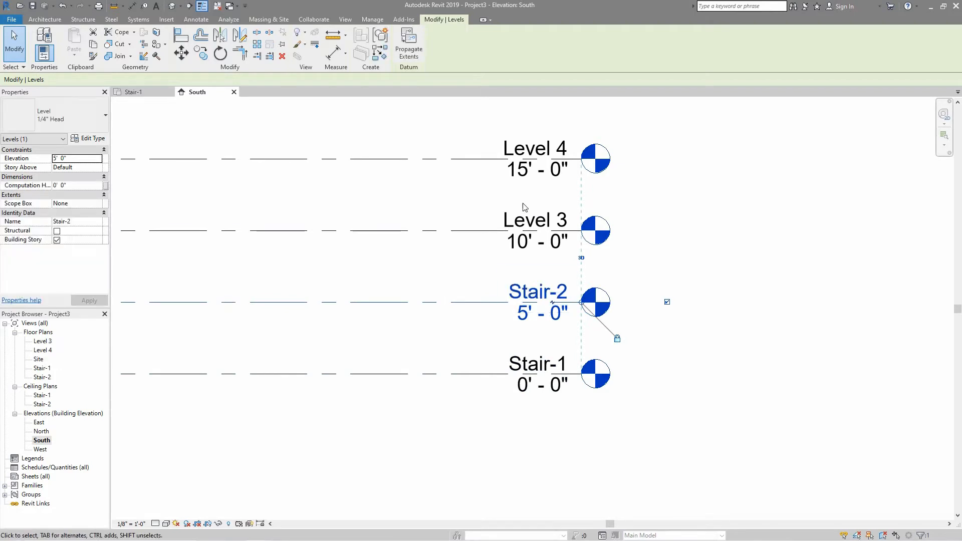
Rename Level 3 as Stair-3 and Level 4 as Stair-4
click(528, 213)
click(528, 213)
text(Stai)
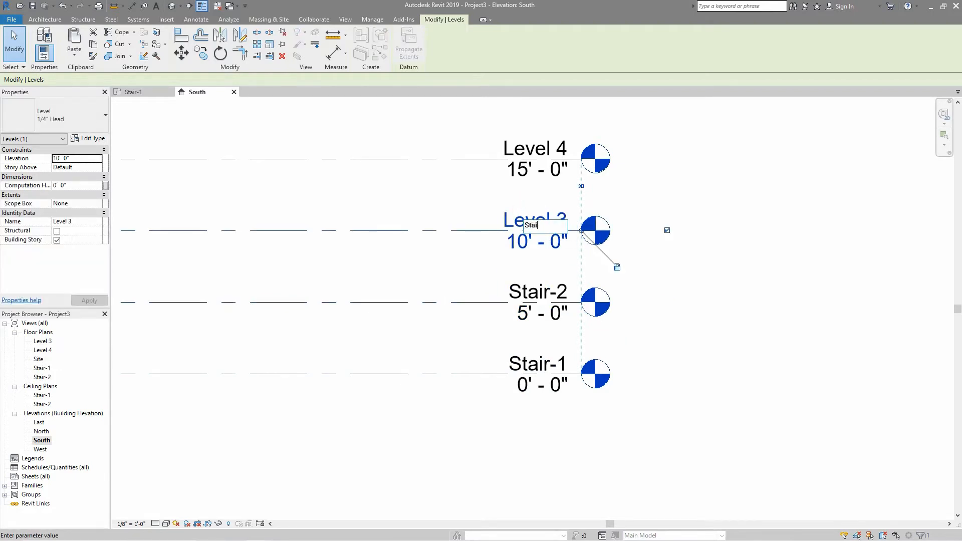
text(r-3)
key(Return)
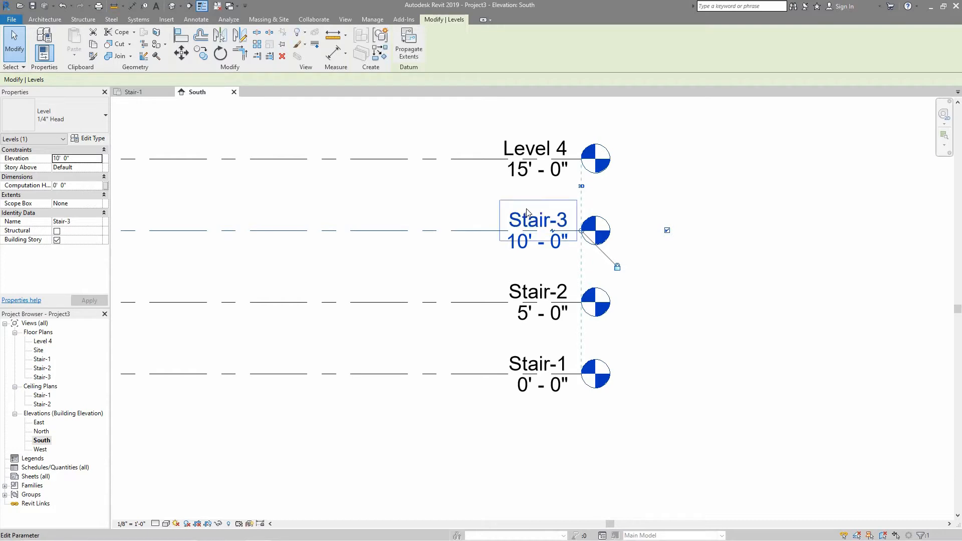
click(531, 149)
click(531, 148)
text(Stair)
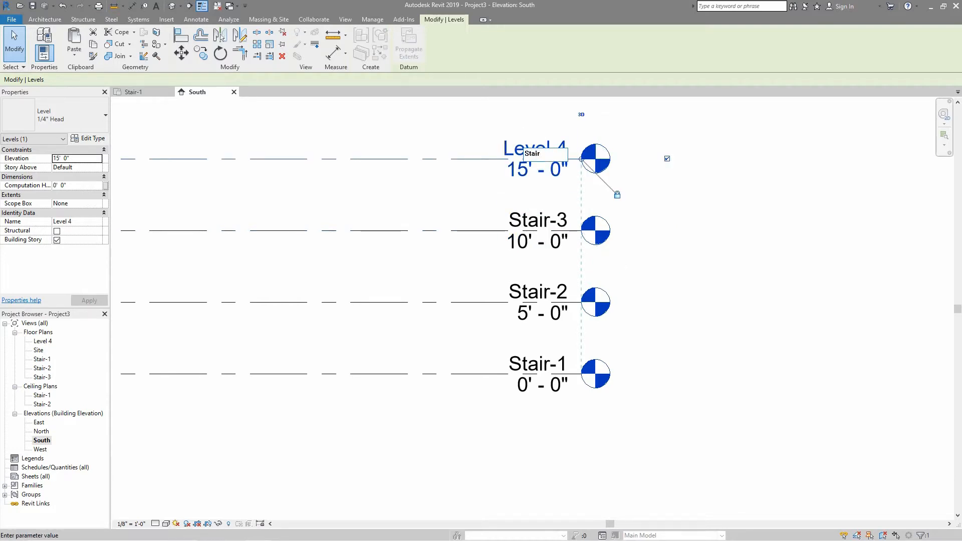
text(-4)
key(Return)
click(448, 154)
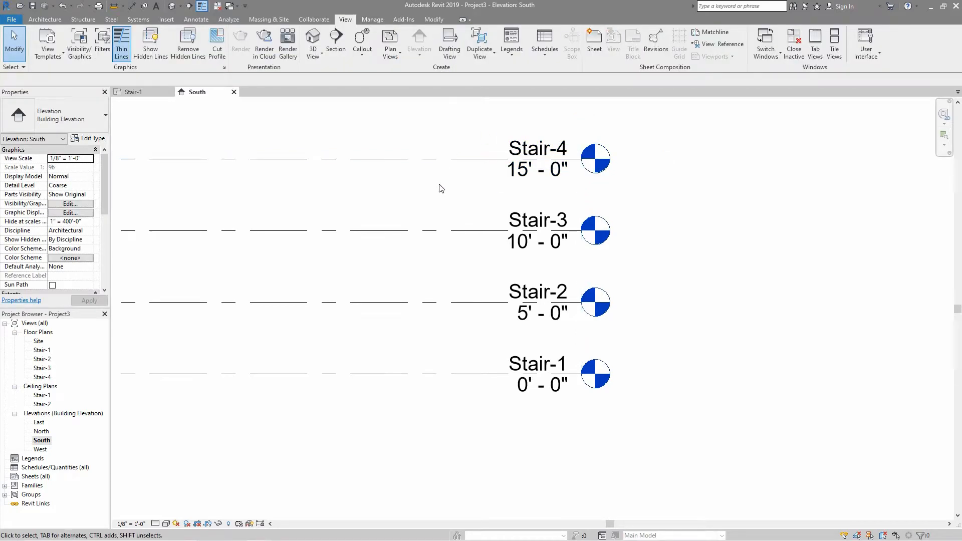
In the Stair-1 floor plan, draw an L of architectural walls, about 33' vertically and 12'-6" horizontally toward the west
click(234, 92)
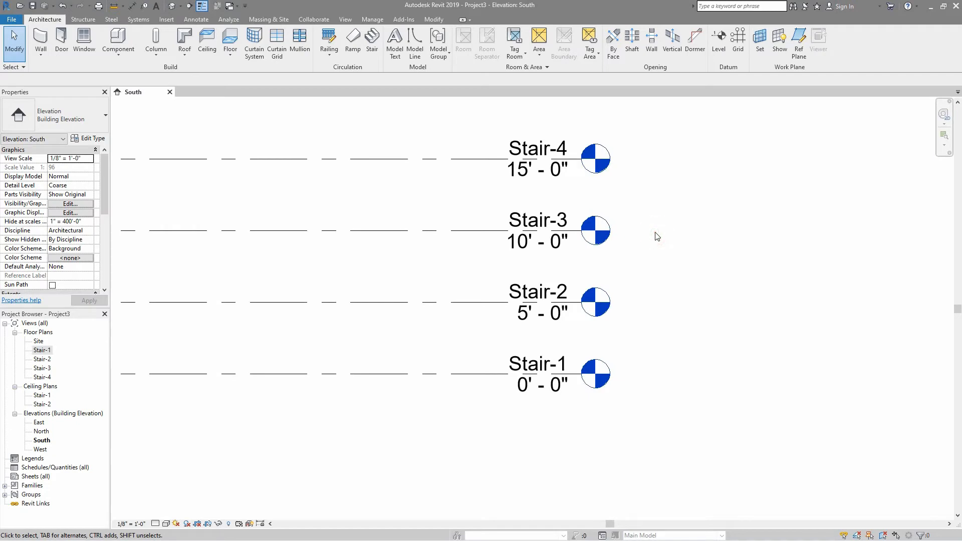
double_click(47, 351)
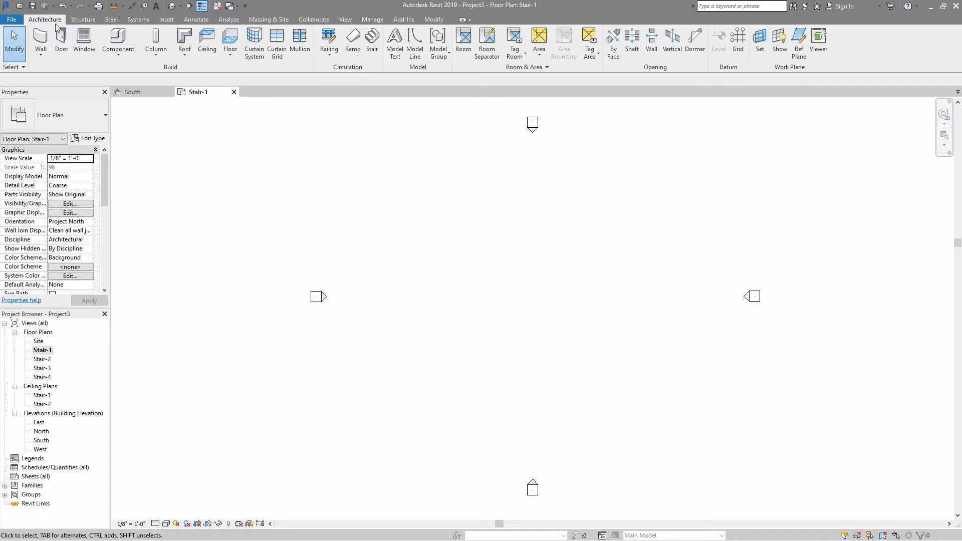
click(40, 55)
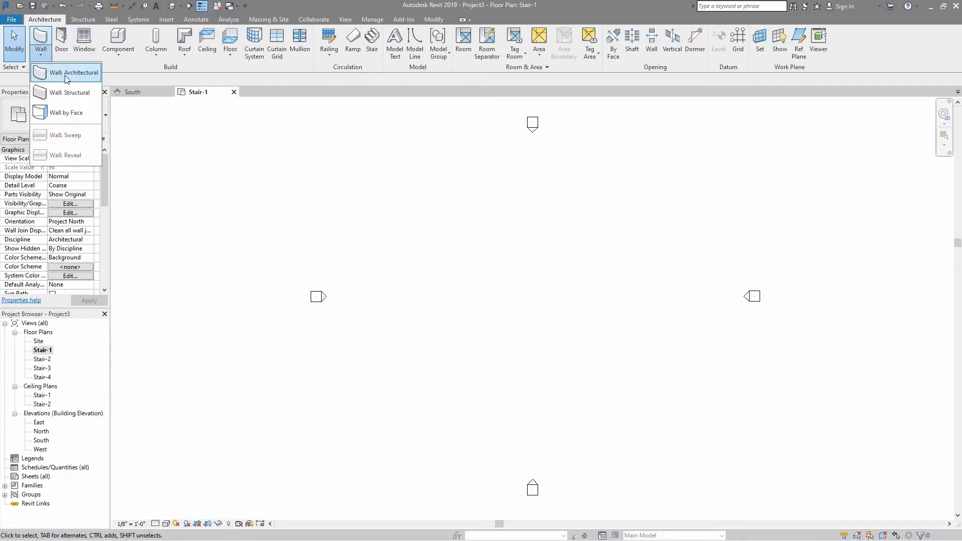
click(63, 73)
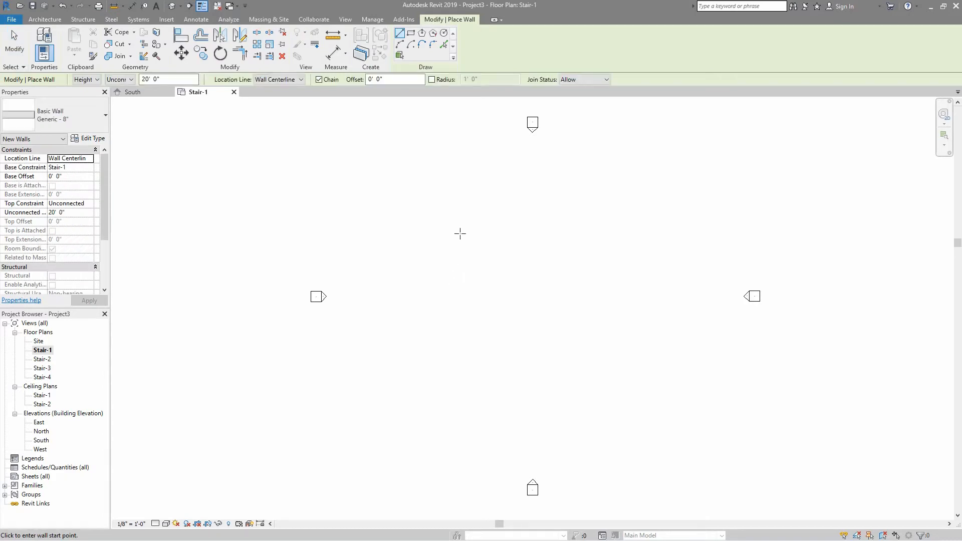
click(462, 209)
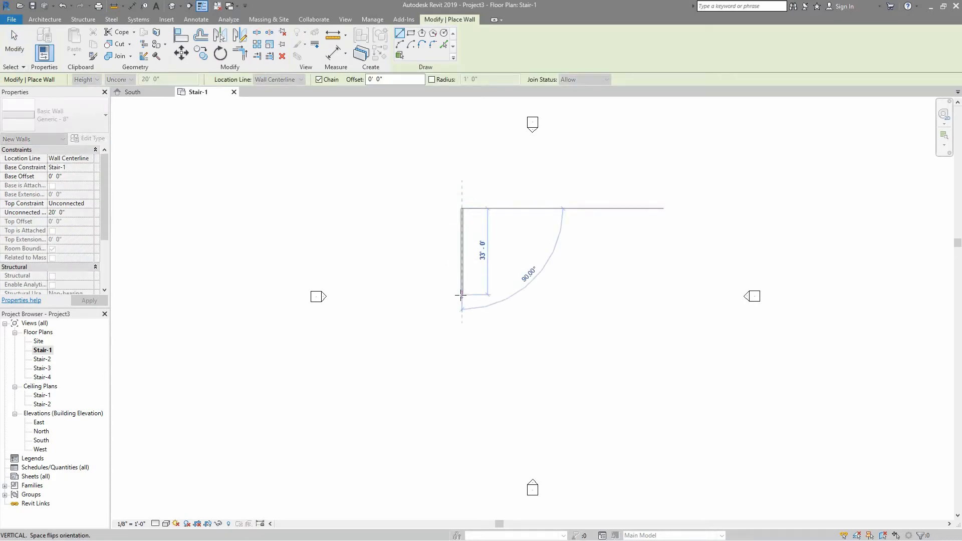
click(462, 294)
click(429, 295)
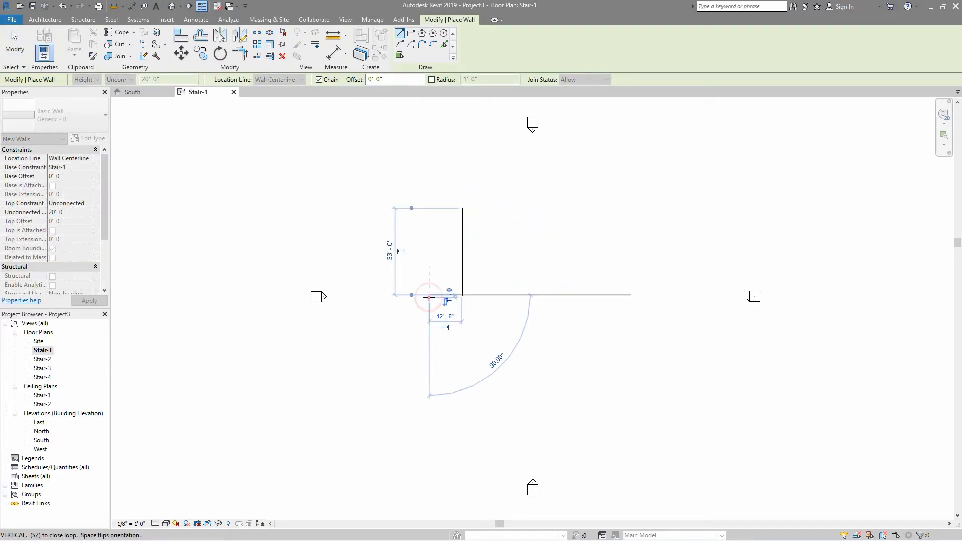
key(Escape)
key(Escape)
Mirror a copy of both walls about a drawn vertical axis about 18'-6" east of the vertical wall
drag(486, 254, 431, 313)
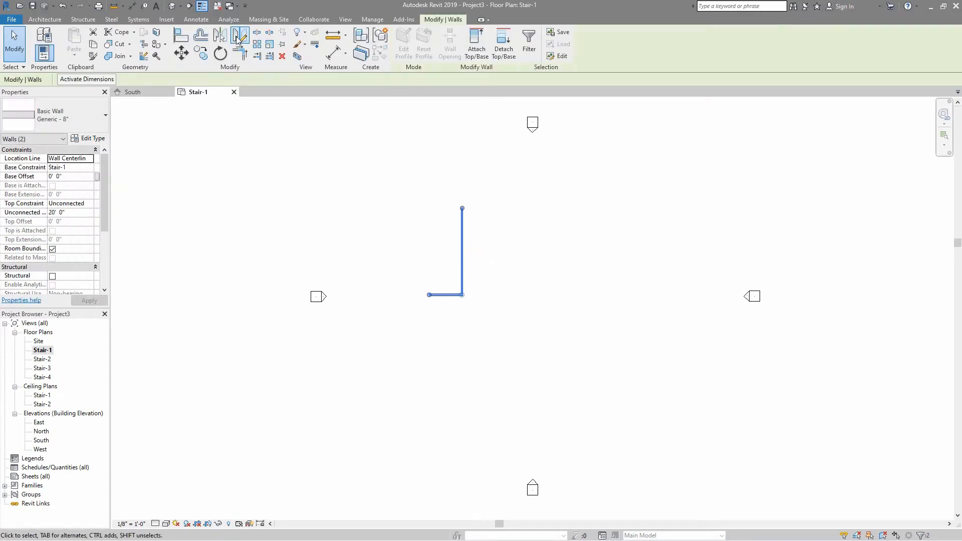
click(239, 36)
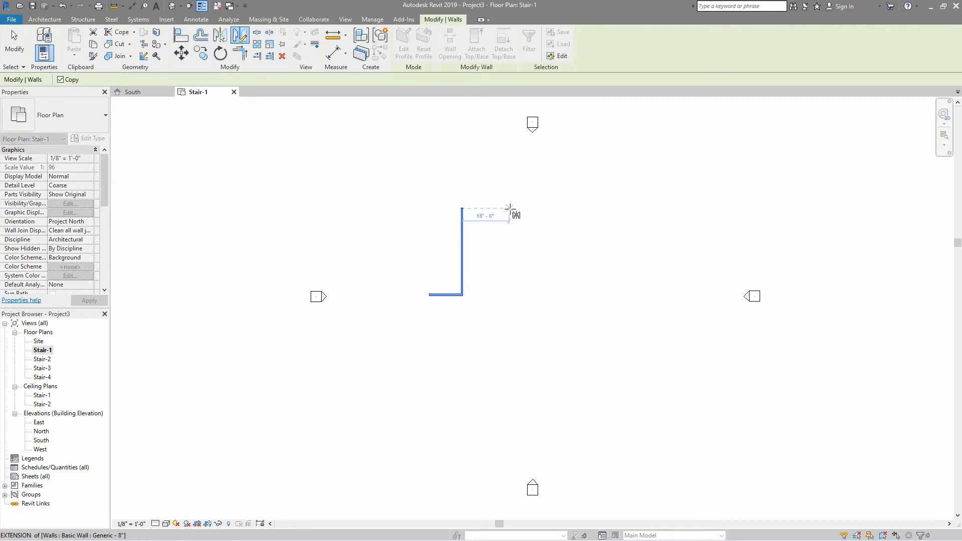
click(510, 208)
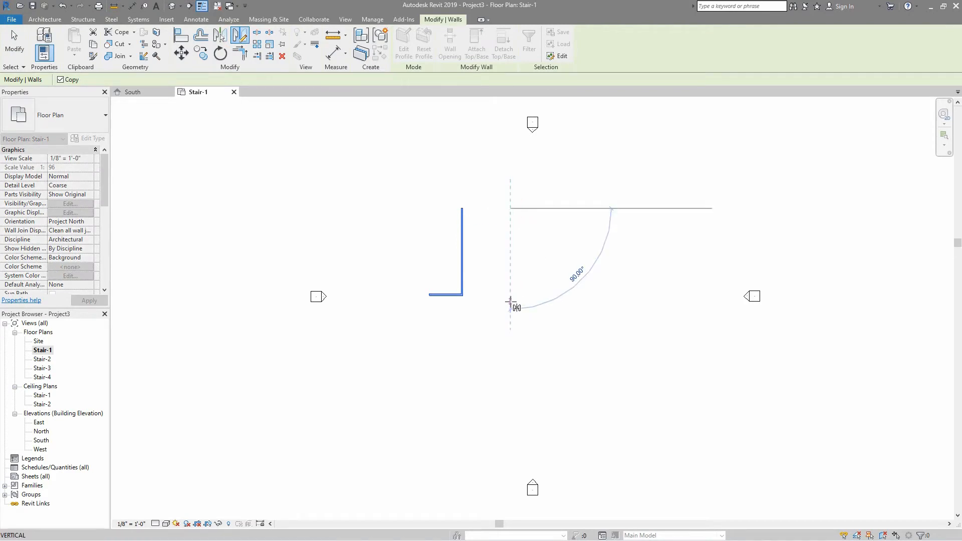
click(510, 302)
key(Escape)
Set the length of the western vertical wall to 30'
scroll(499, 243, up, 4)
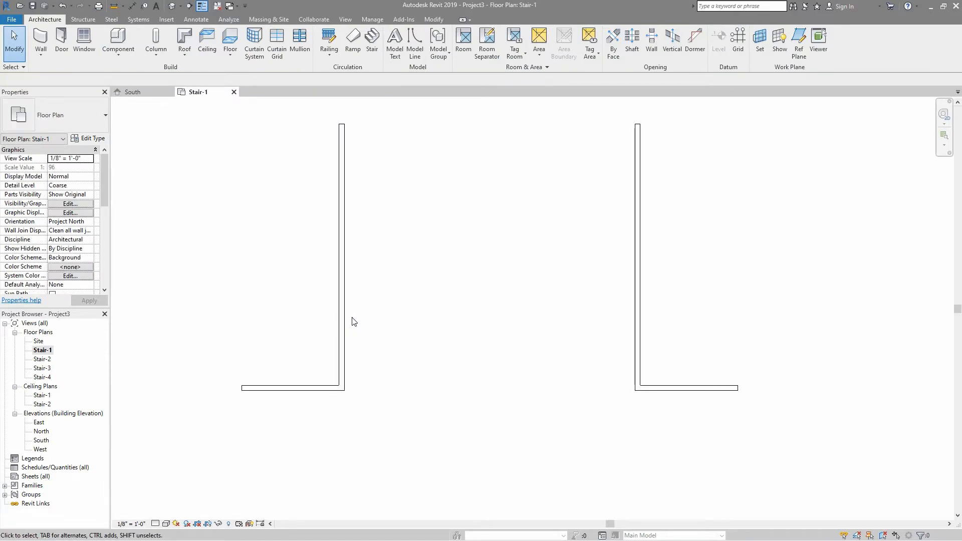
click(345, 317)
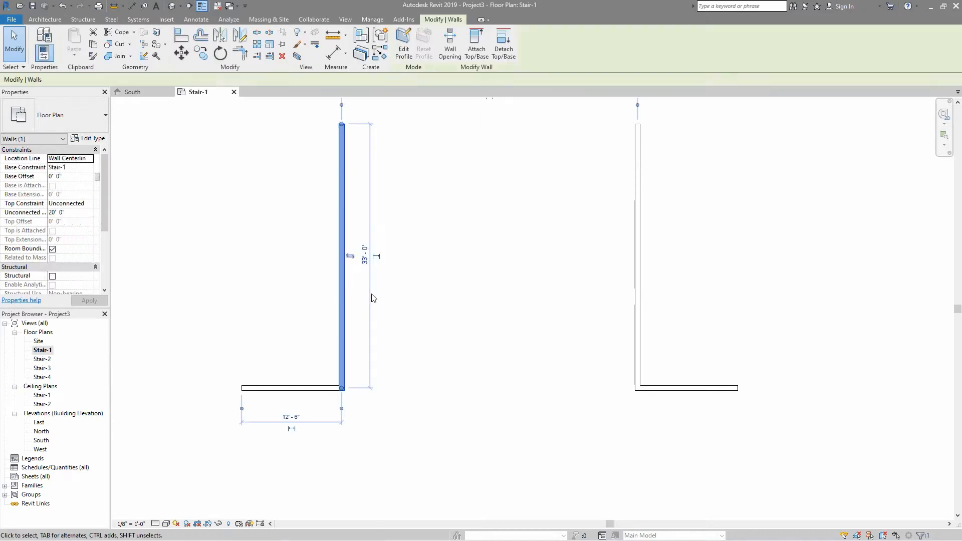
click(366, 260)
text(30)
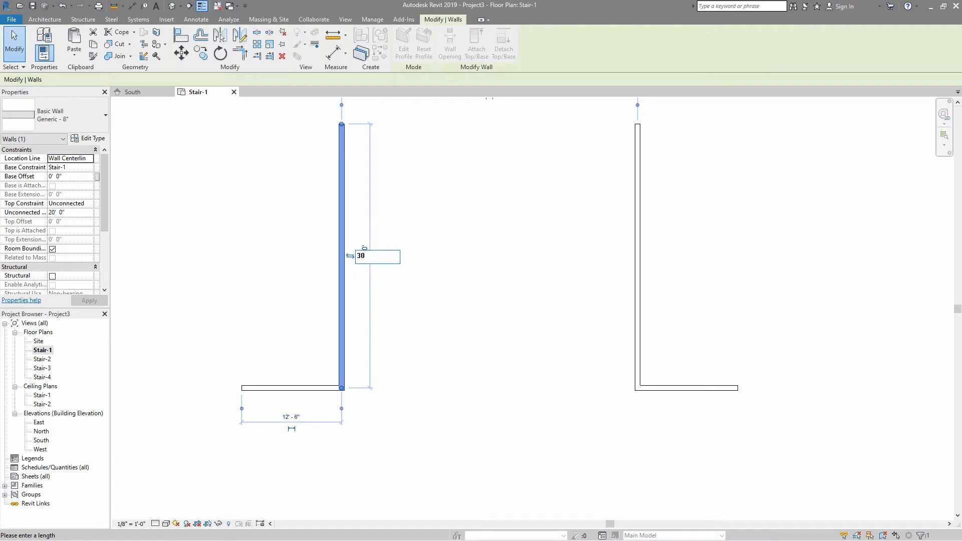
key(Return)
key(Escape)
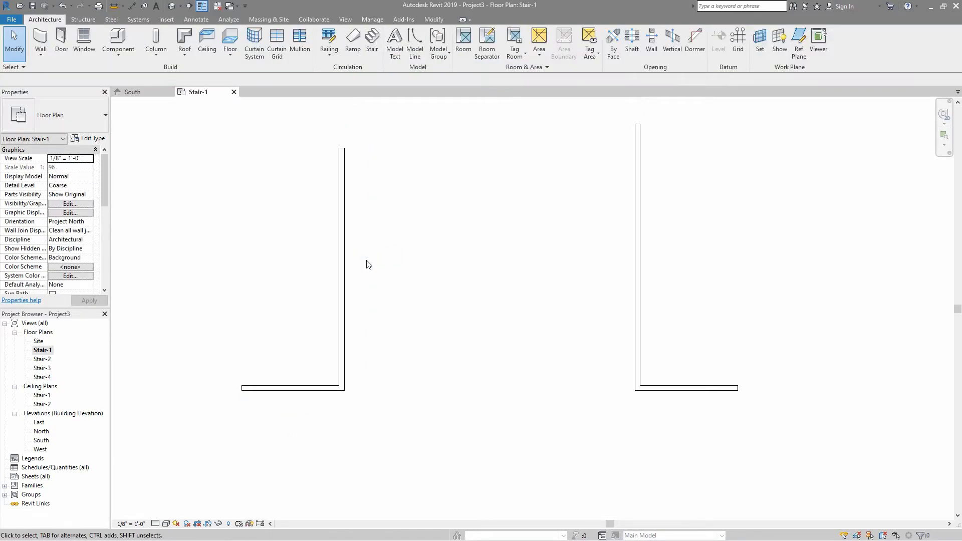
Add an aligned wall-face dimension from the western vertical wall's north end to the inner face of its horizontal wall
click(341, 211)
click(333, 52)
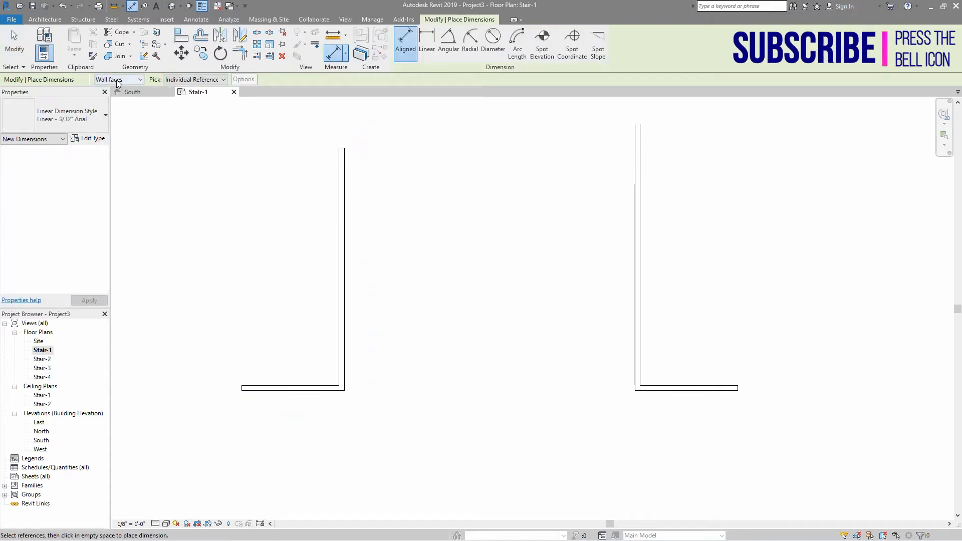
click(119, 80)
click(113, 97)
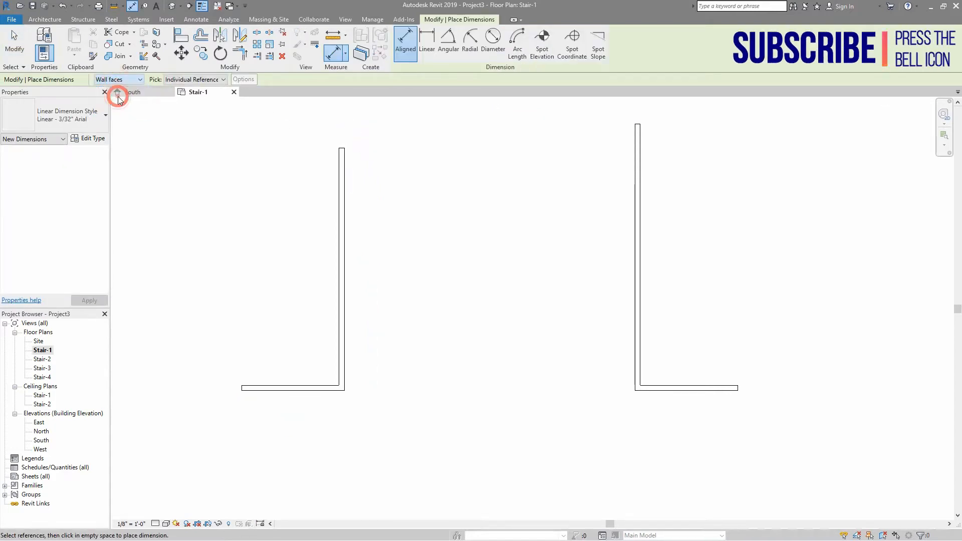
click(340, 148)
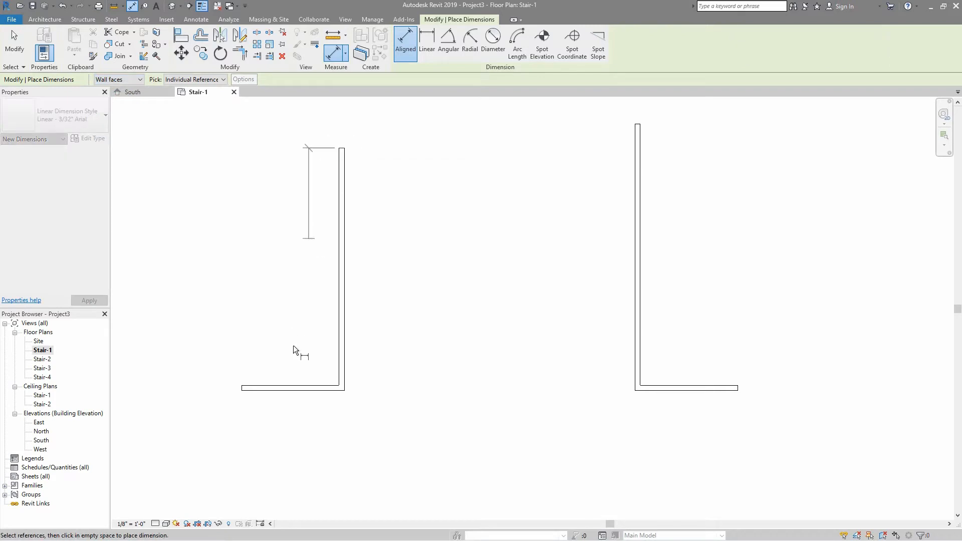
click(315, 384)
click(319, 360)
key(Escape)
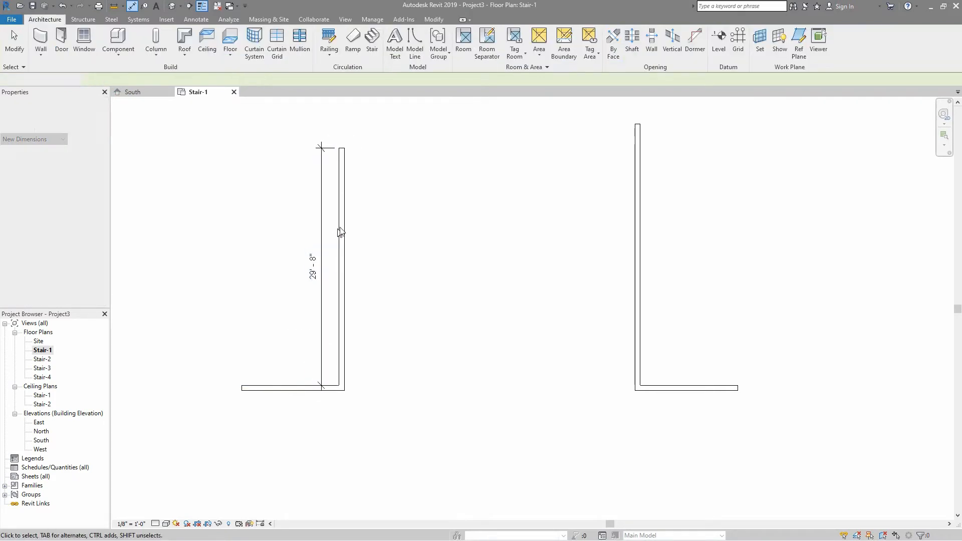
Set the dimensioned inner length of the western vertical wall to 30'
click(341, 226)
click(312, 265)
text(30)
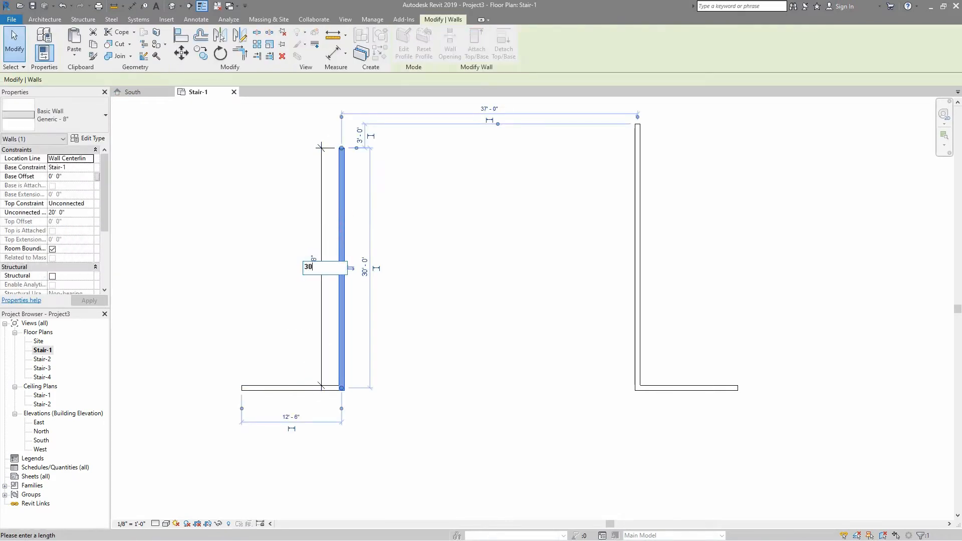
key(Return)
click(282, 316)
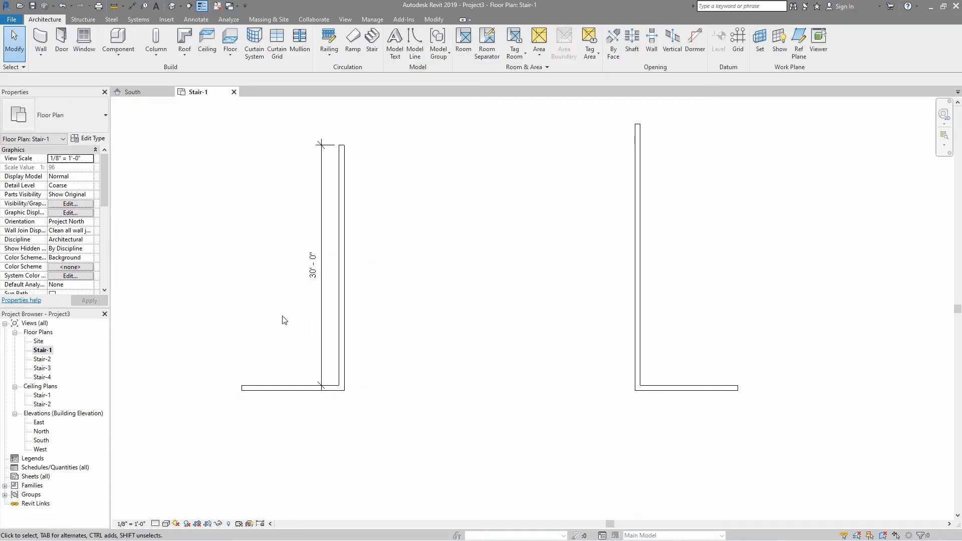
Add an aligned dimension from the western horizontal wall's free end to the near face of the vertical wall
click(295, 387)
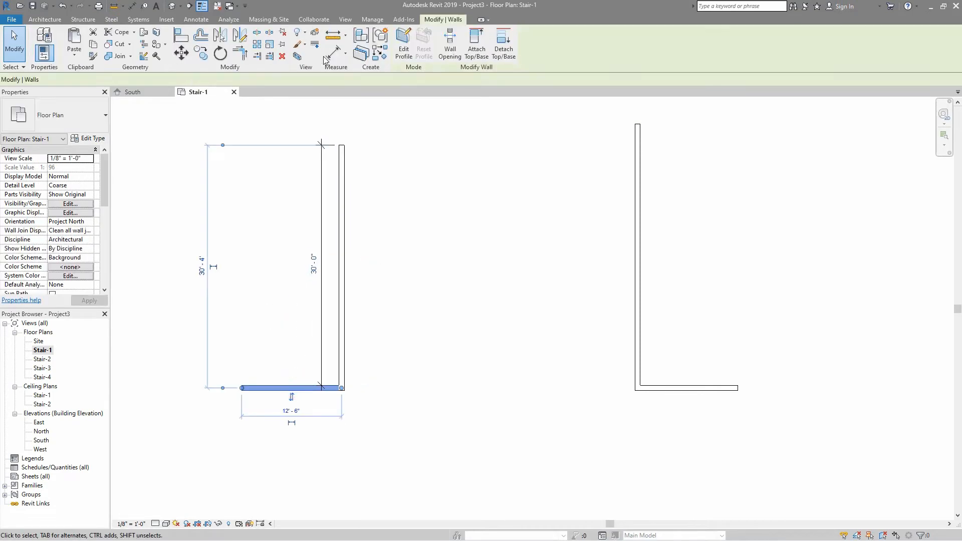
click(331, 55)
click(241, 388)
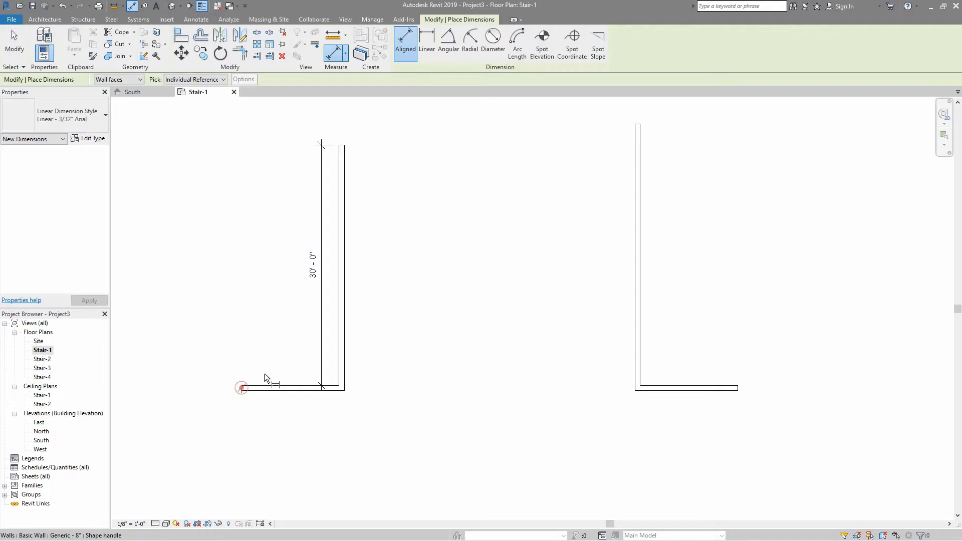
click(340, 385)
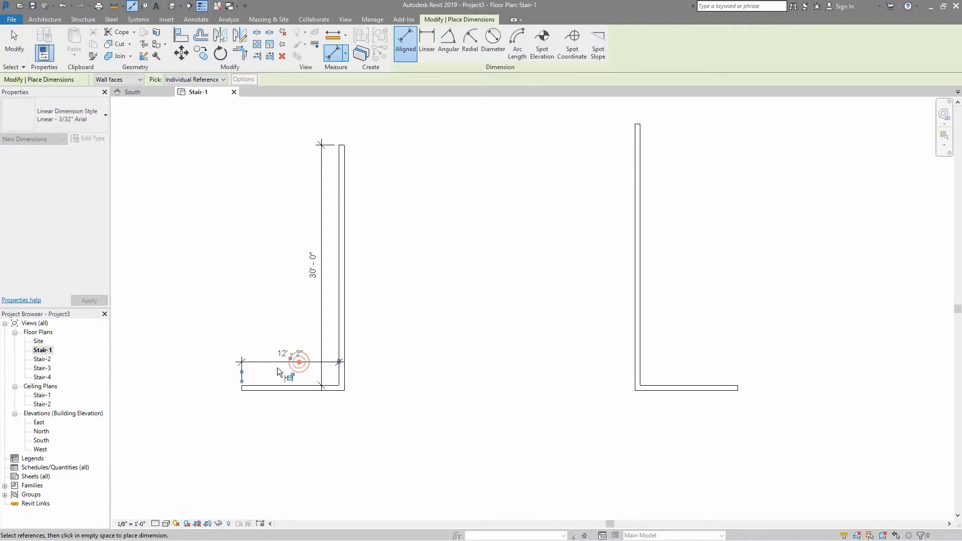
click(283, 357)
key(Escape)
key(Escape)
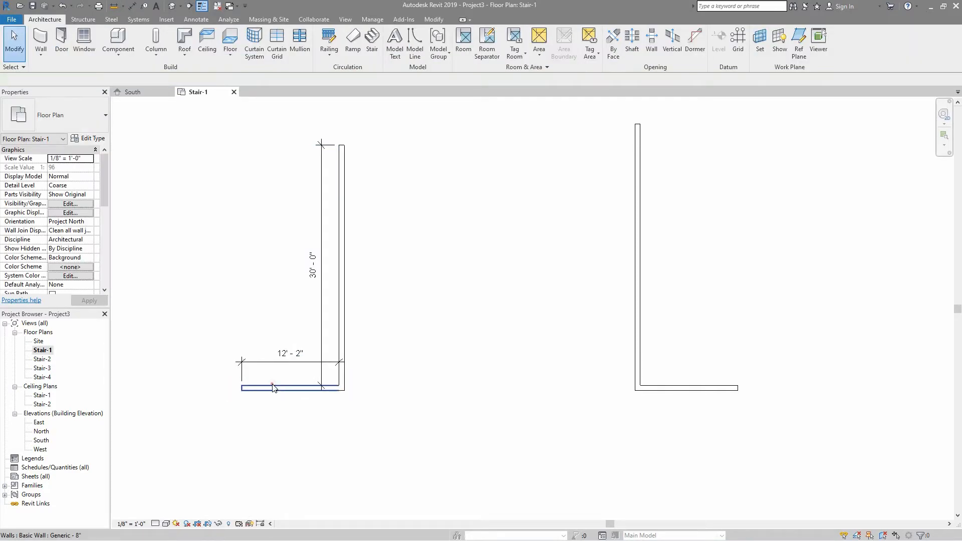
Set the dimensioned length of the western horizontal wall to 12'-8"
click(291, 388)
click(293, 355)
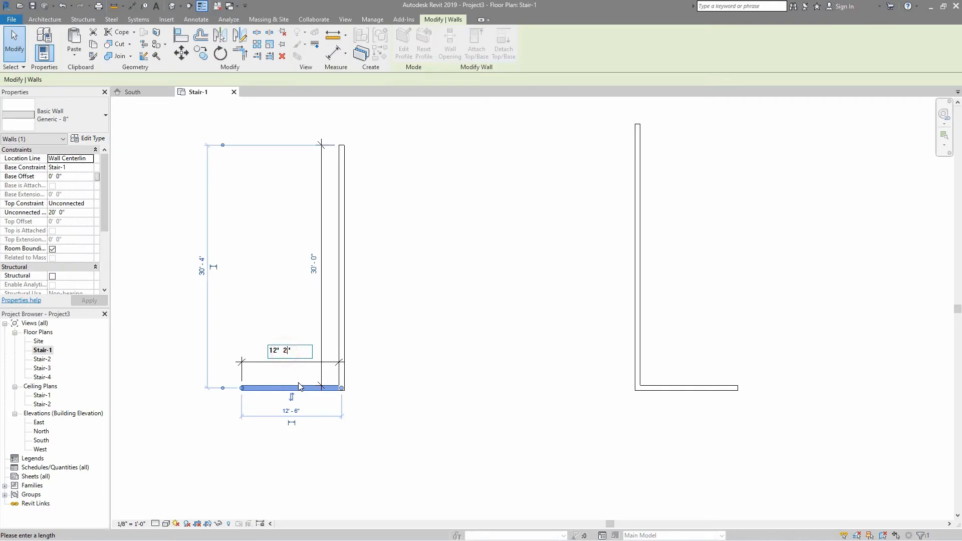
key(Return)
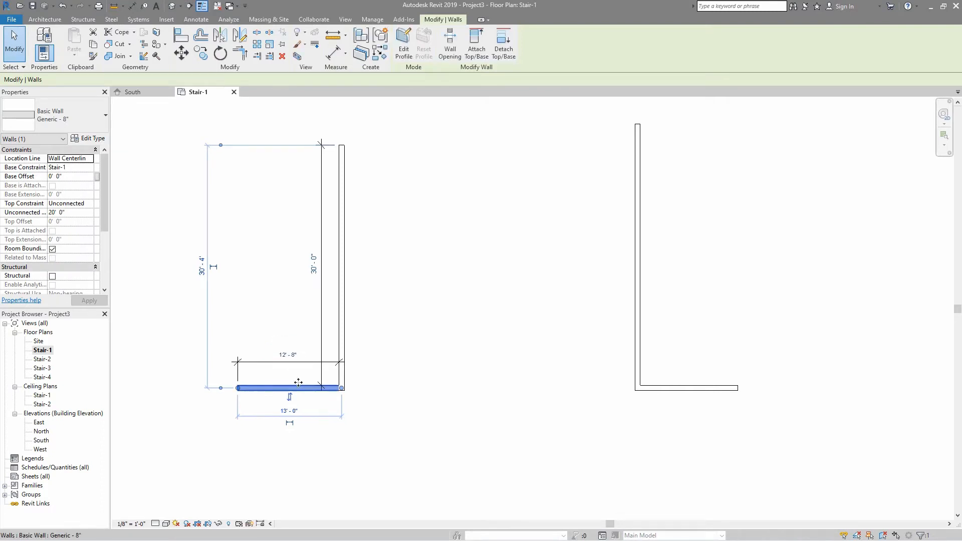
click(387, 373)
Add an aligned dimension from the eastern vertical wall's north end to the inner face of its horizontal wall
click(639, 299)
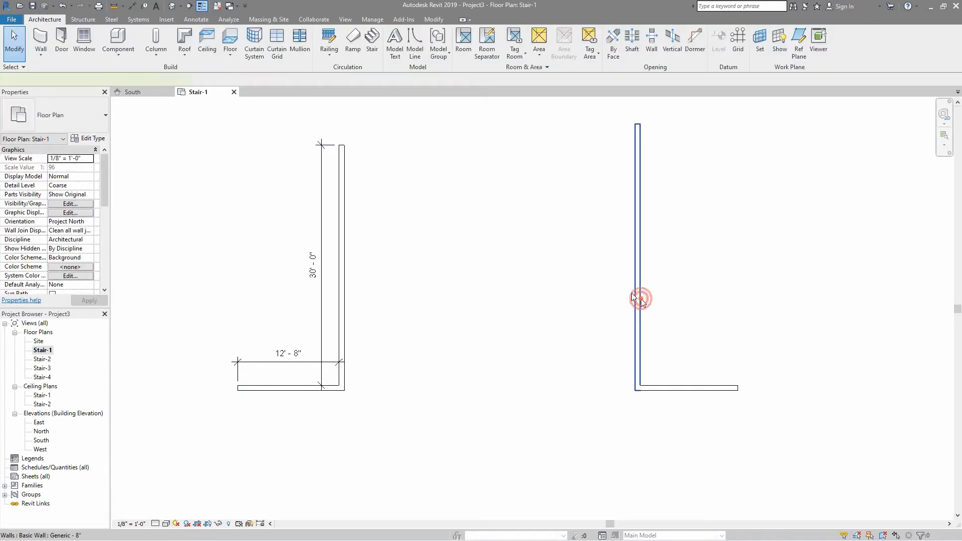
click(333, 51)
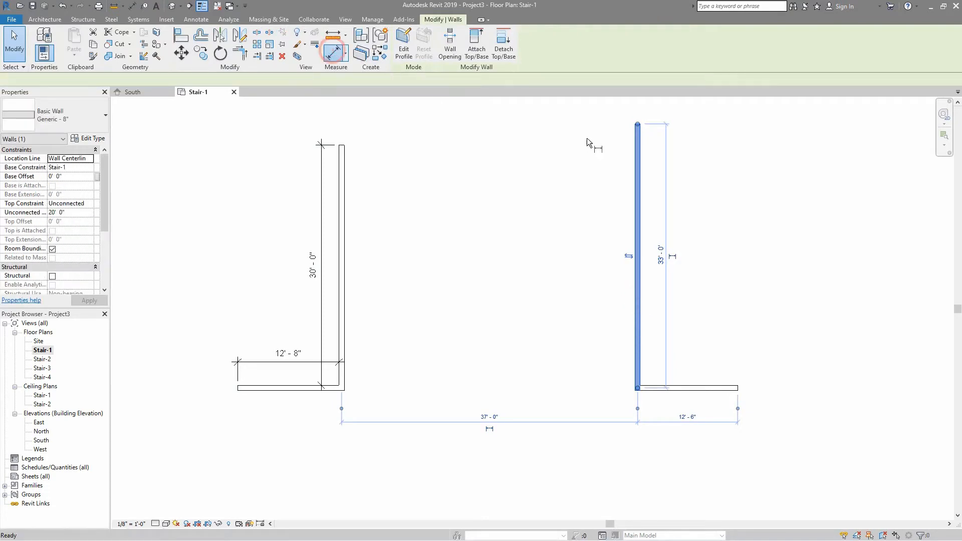
click(639, 123)
click(692, 383)
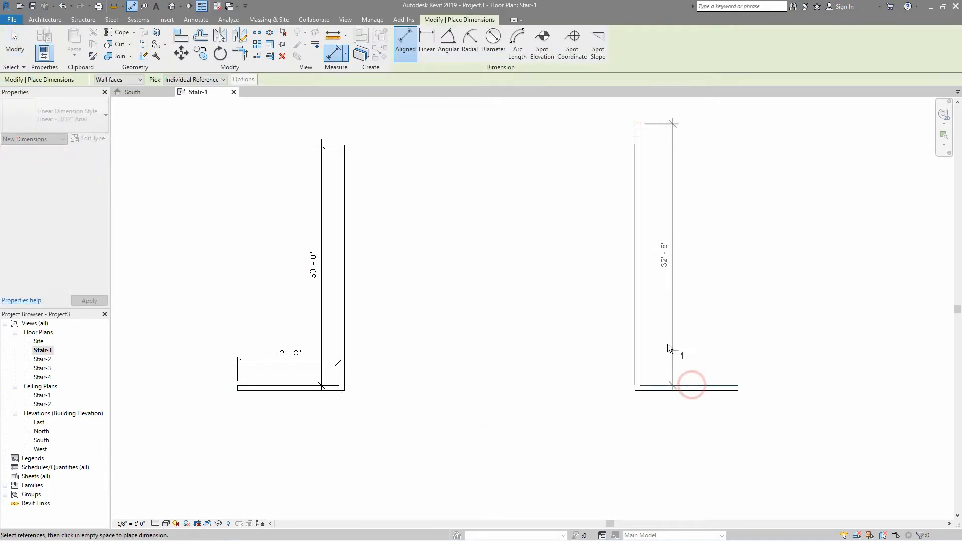
click(668, 344)
click(654, 254)
key(Escape)
key(Escape)
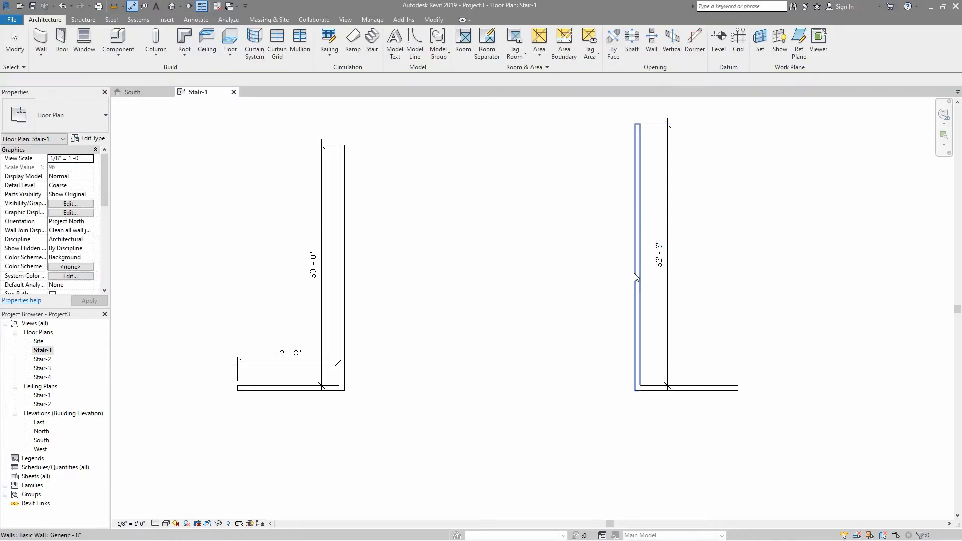
Set the dimensioned inner length of the eastern vertical wall to 30'
click(637, 266)
click(659, 256)
text(3)
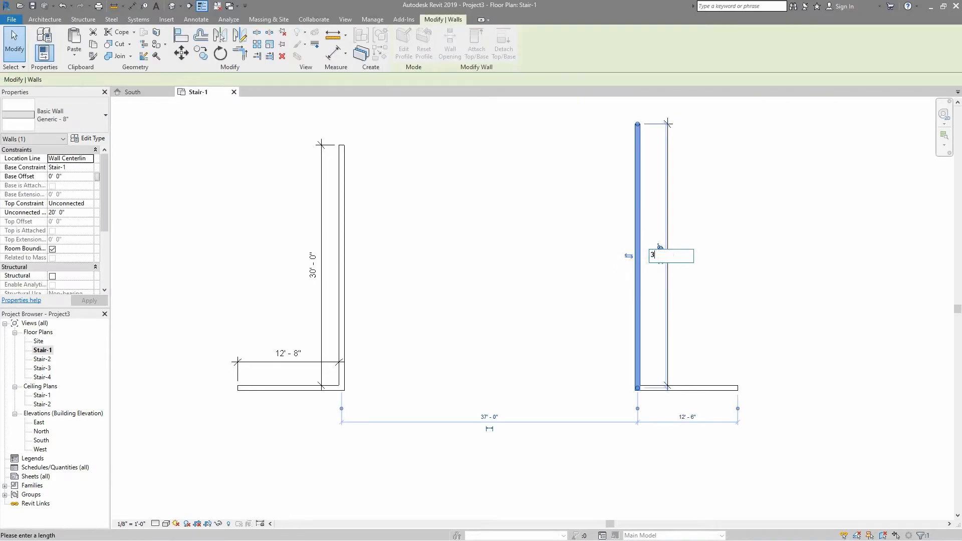
text(0)
key(Return)
click(493, 169)
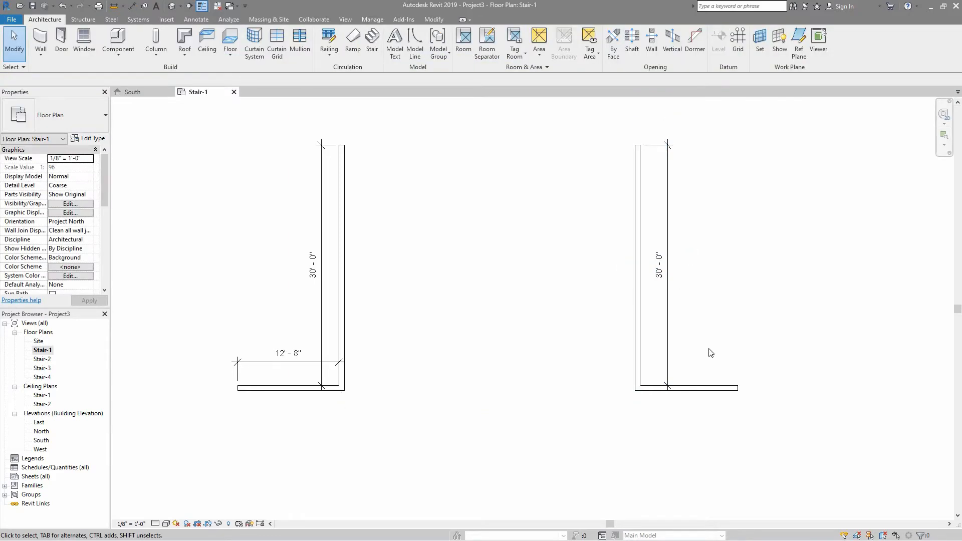
Add an aligned dimension from the eastern vertical wall's east face to the free end of its horizontal wall
click(638, 158)
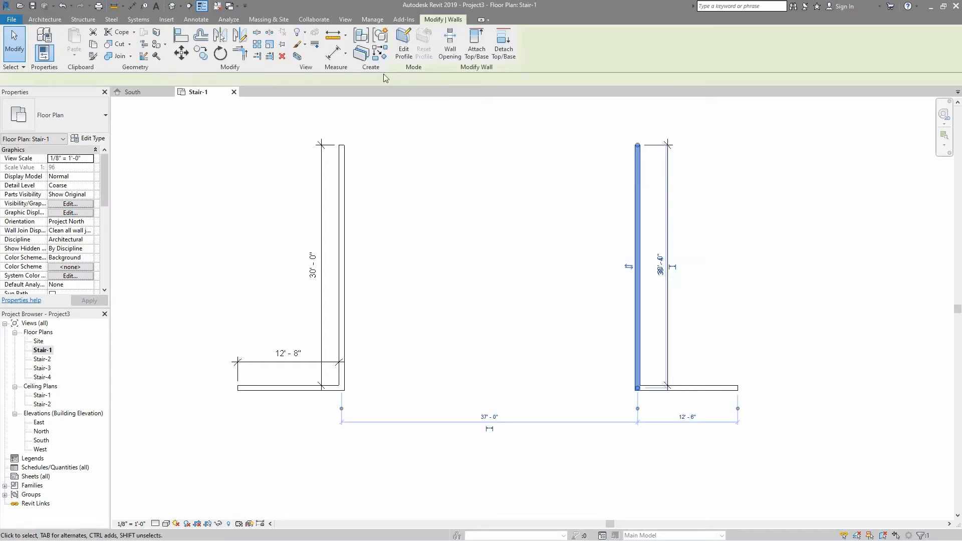
click(335, 53)
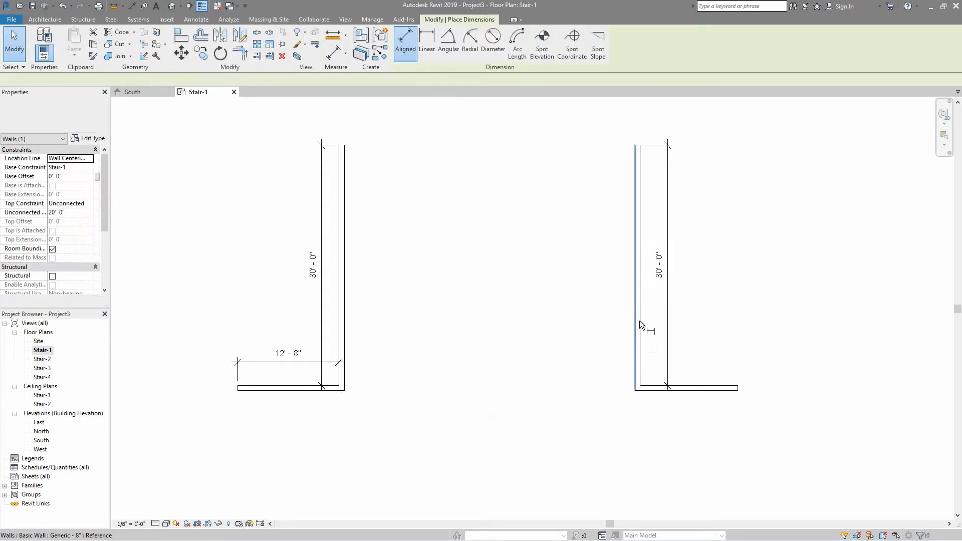
click(640, 350)
click(737, 389)
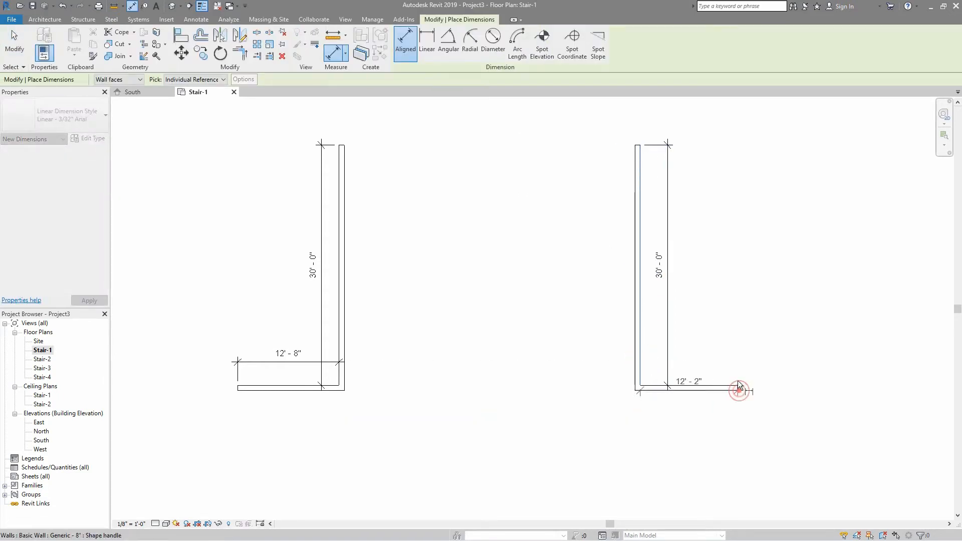
click(737, 370)
key(Escape)
key(Escape)
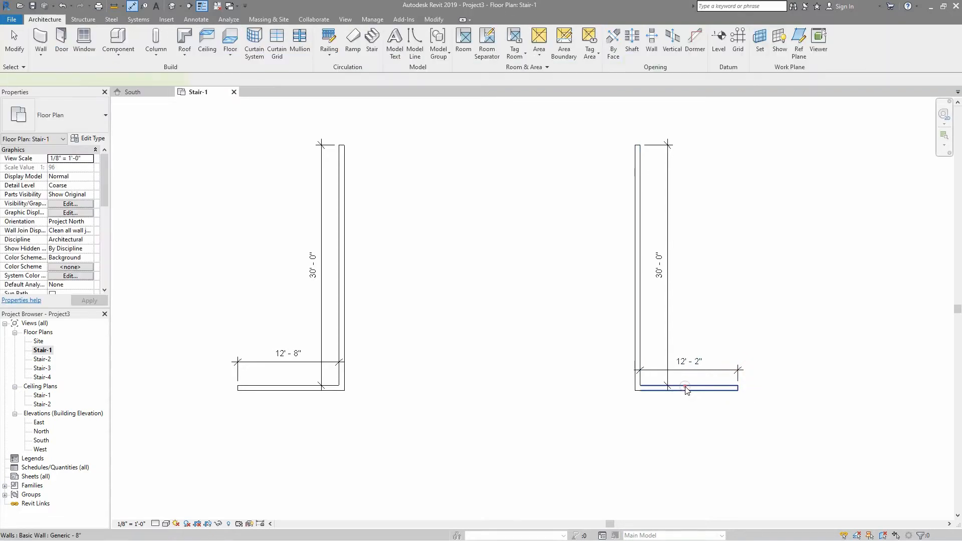
Set the dimensioned length of the eastern horizontal wall to 12'-8"
click(690, 388)
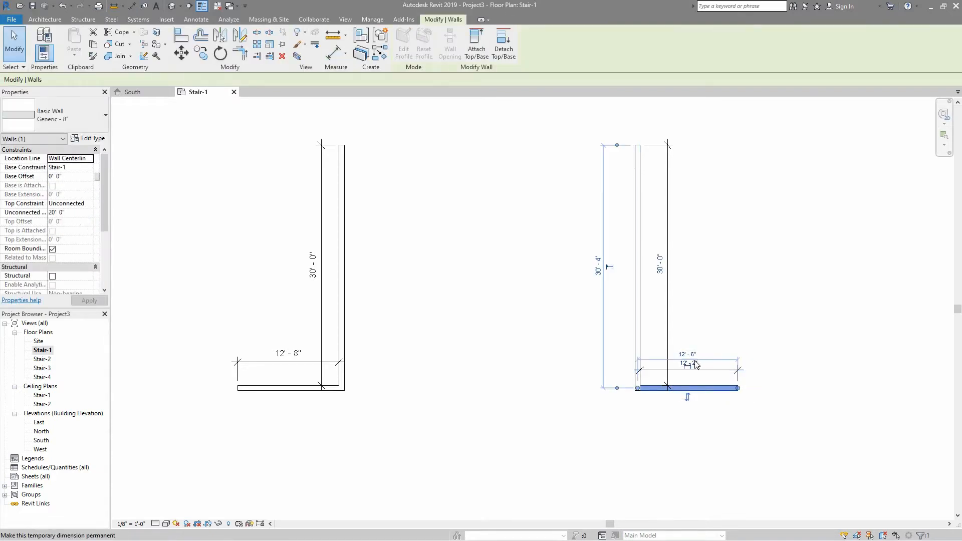
click(694, 362)
click(695, 363)
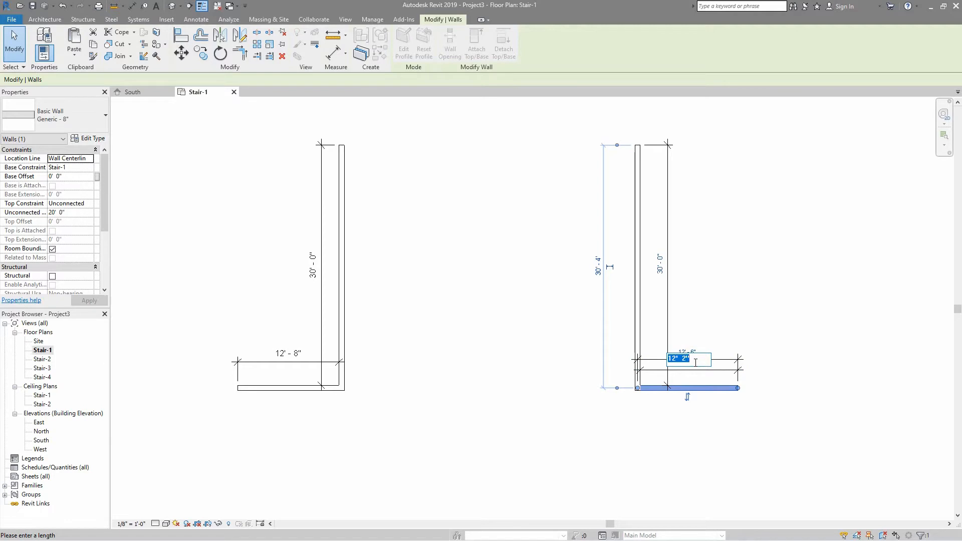
key(Right)
key(Left)
text(8)
key(Return)
click(613, 439)
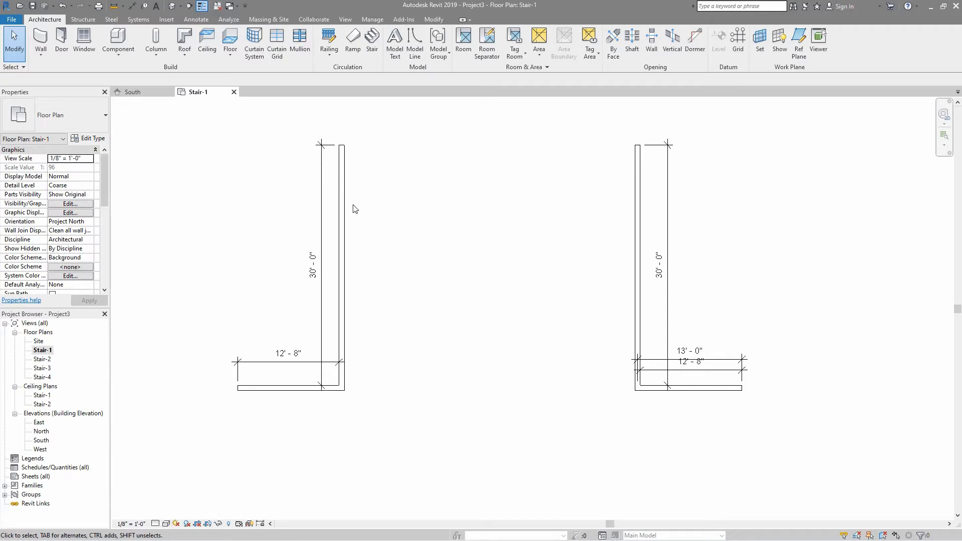
Add an aligned dimension between the facing sides of the two vertical walls
click(341, 197)
click(328, 56)
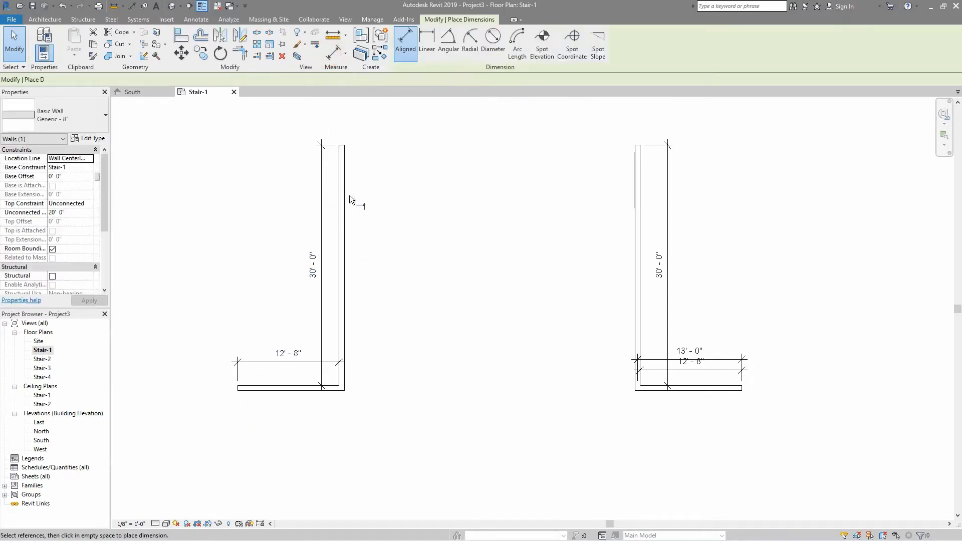
click(344, 191)
click(636, 189)
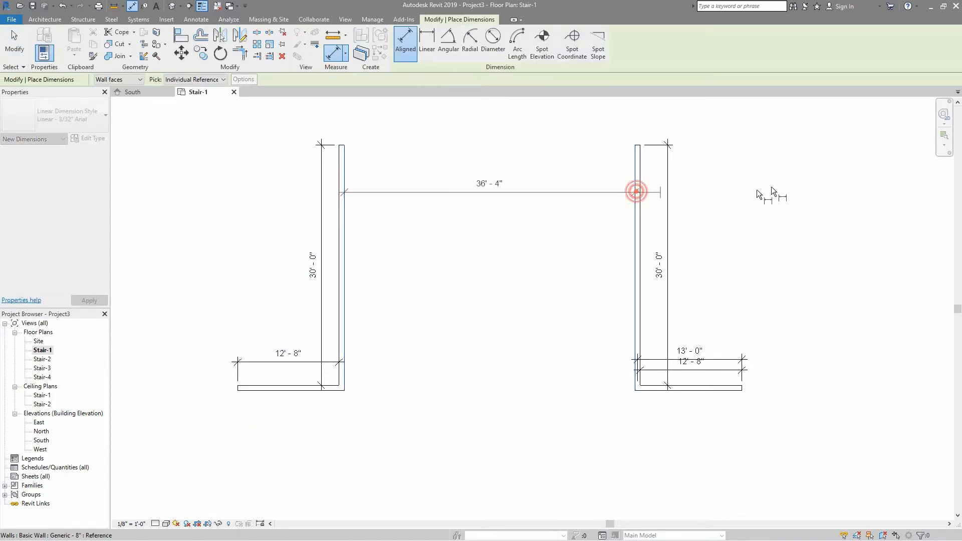
click(769, 185)
key(Escape)
key(Escape)
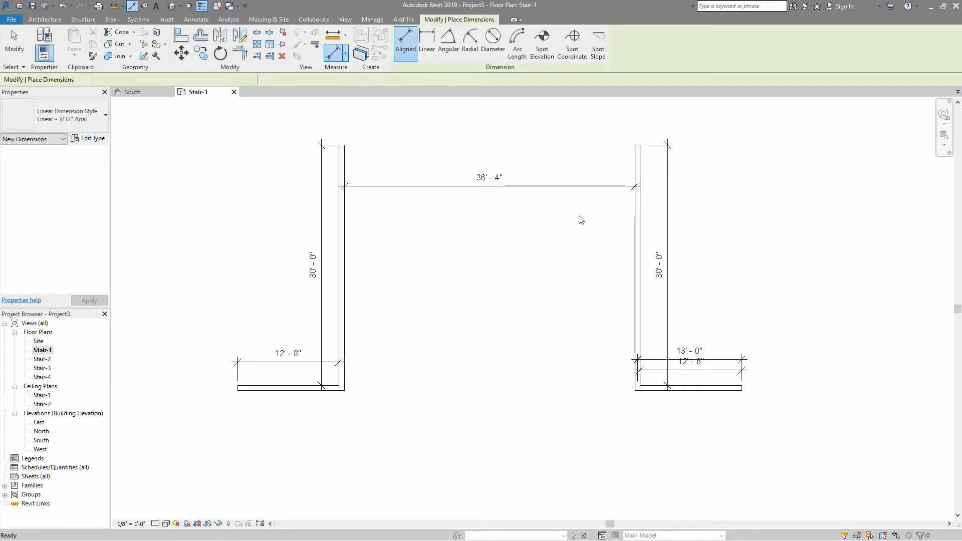
Set the clear distance between the two vertical walls to 40' by moving the eastern wall
click(634, 235)
click(486, 174)
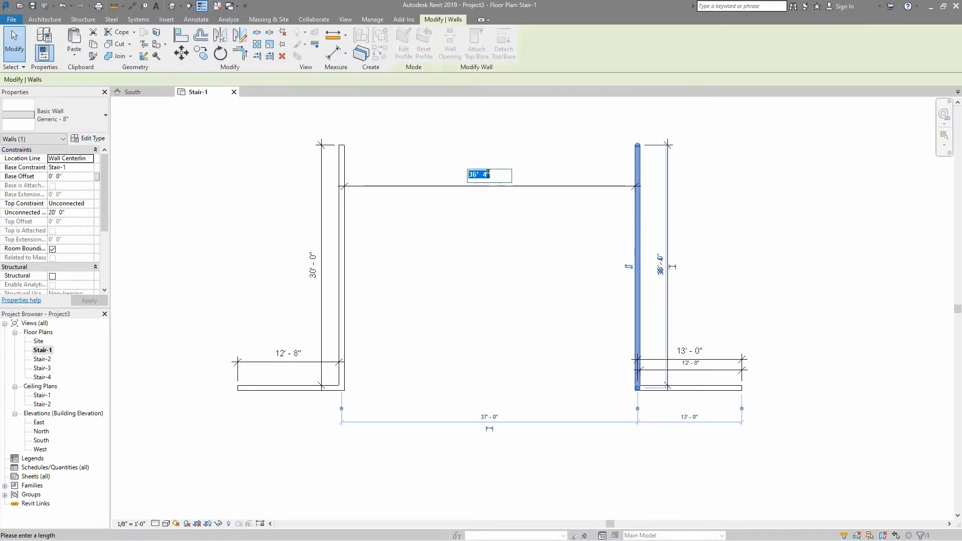
text(40)
key(Return)
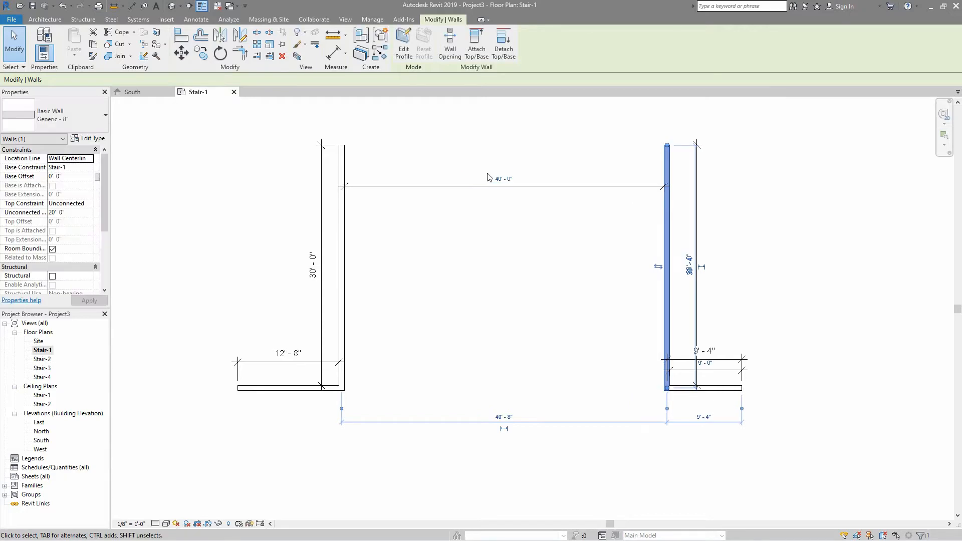
key(Escape)
Reset the eastern horizontal wall's face-to-end dimension to 12'-8" for the moved vertical wall
click(712, 387)
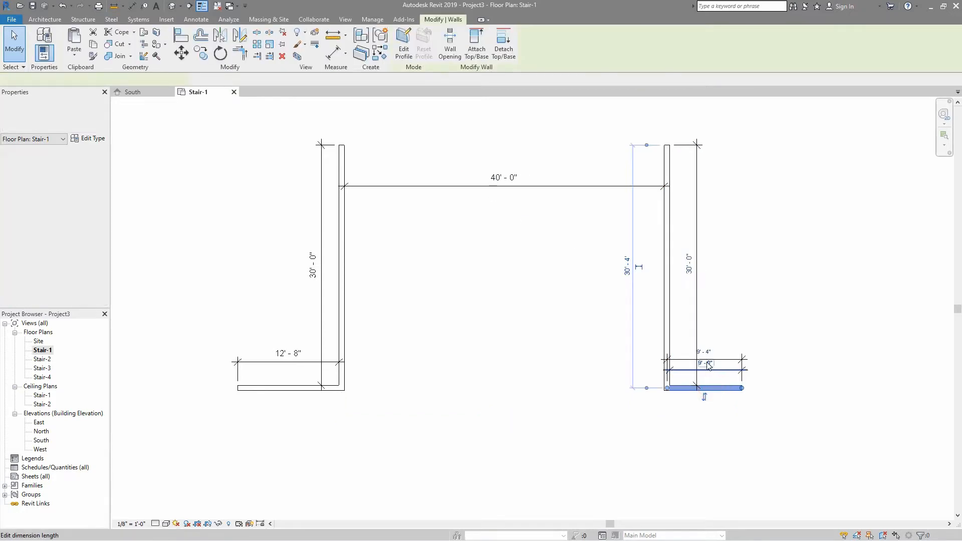
click(705, 361)
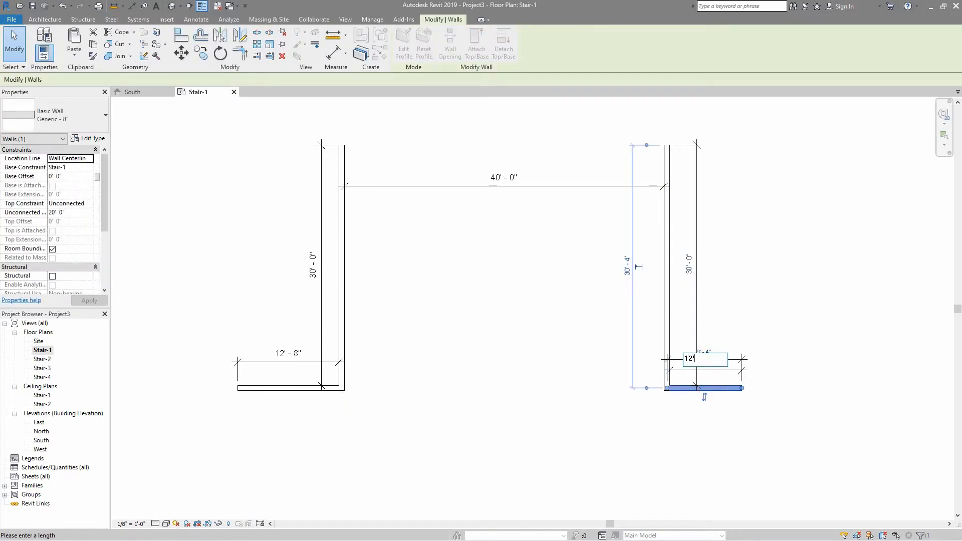
text(12'8")
key(Return)
key(Escape)
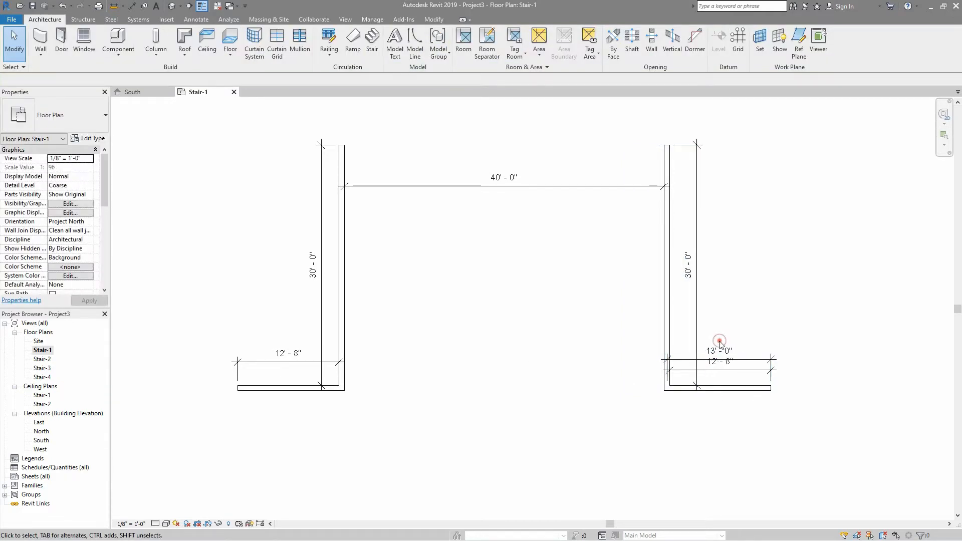
Delete all wall length dimensions on both sides, keeping only the 40' dimension between the vertical walls
click(694, 370)
key(Delete)
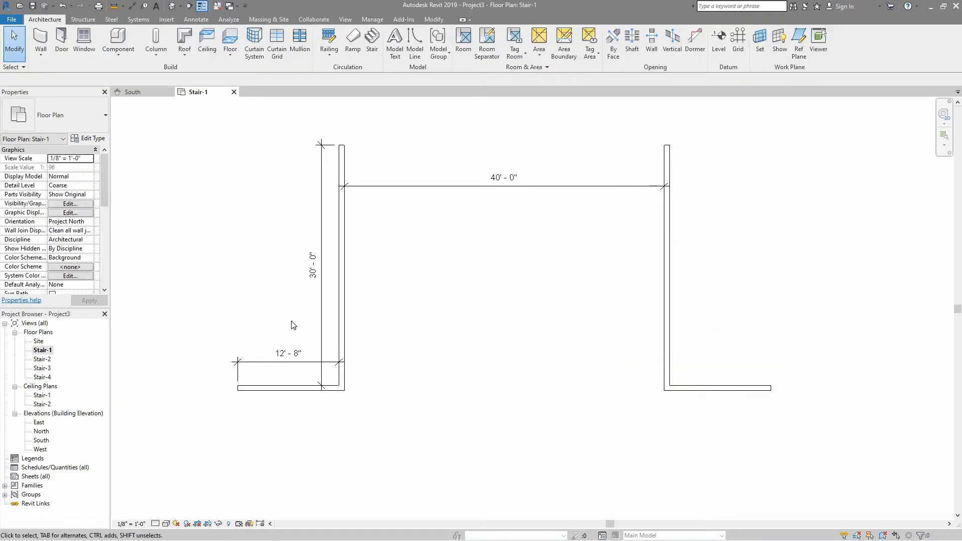
click(329, 332)
drag(285, 369, 285, 370)
key(Delete)
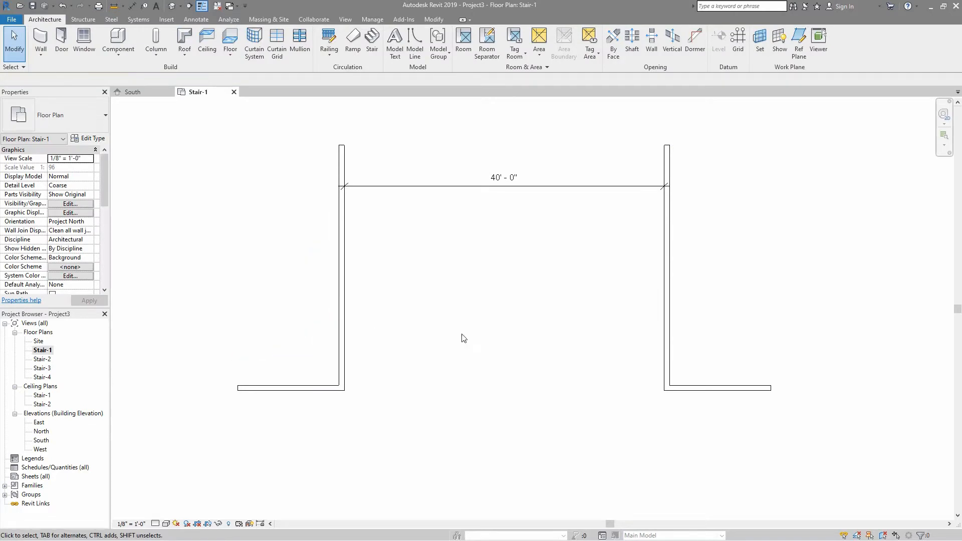
Draw detail lines from the eastern wall's inner corner, about 10' east along the wall face and 16' south
middle_drag(523, 336, 477, 314)
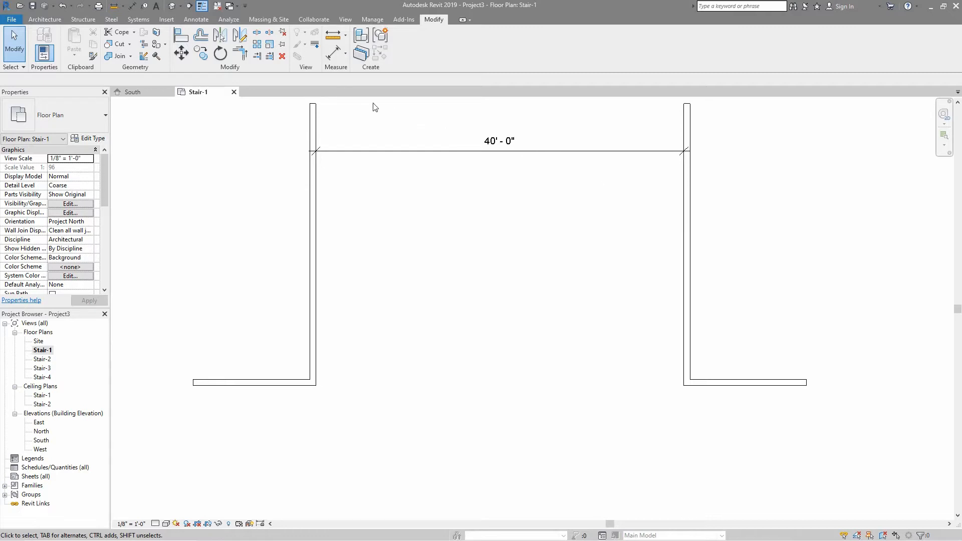
click(193, 20)
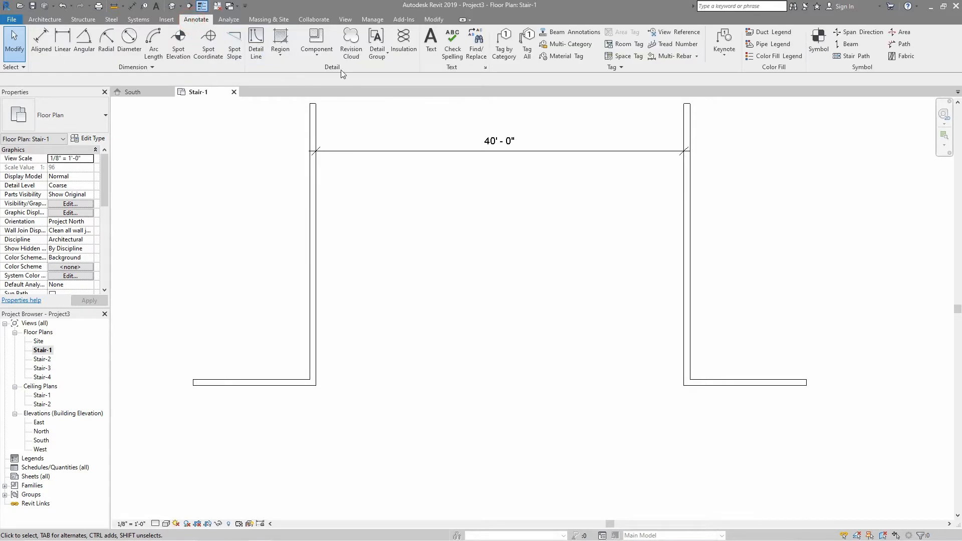
click(257, 39)
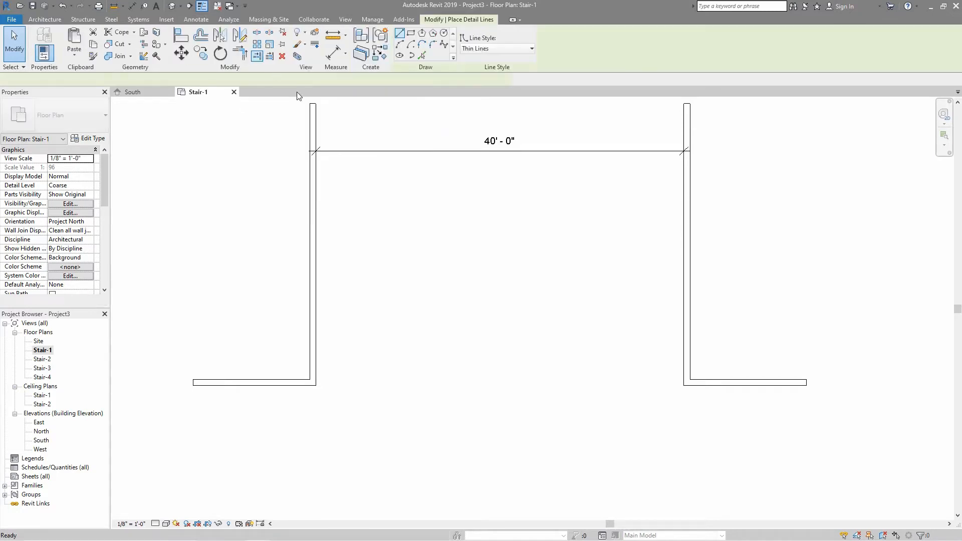
click(684, 385)
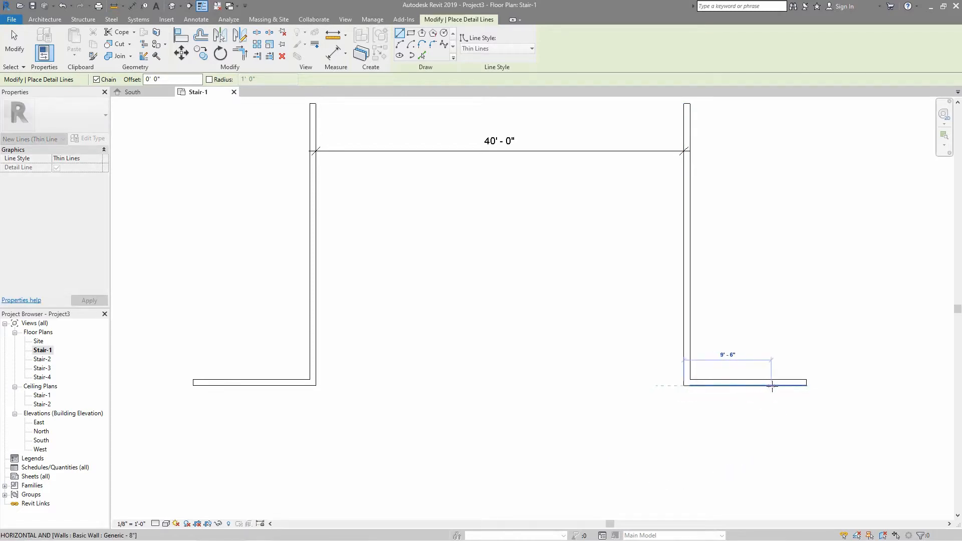
click(775, 385)
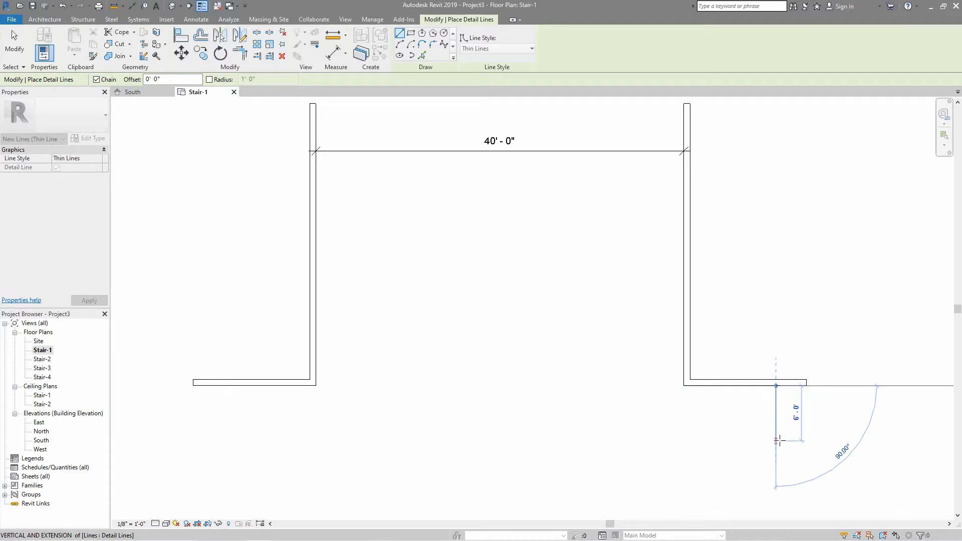
text(16')
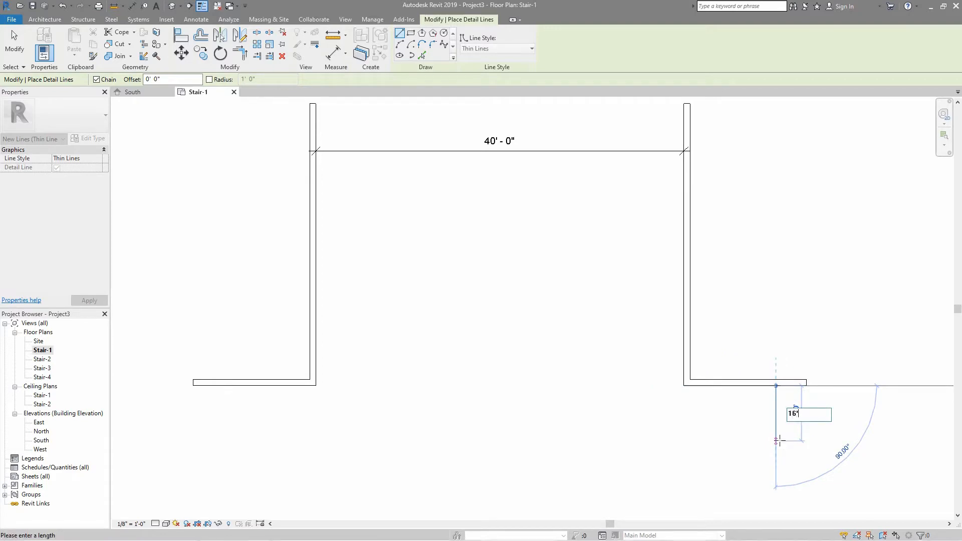
key(Return)
Continue the detail line chain 52' west from the southern end of the 16' line
scroll(591, 441, down, 2)
middle_drag(584, 445, 632, 334)
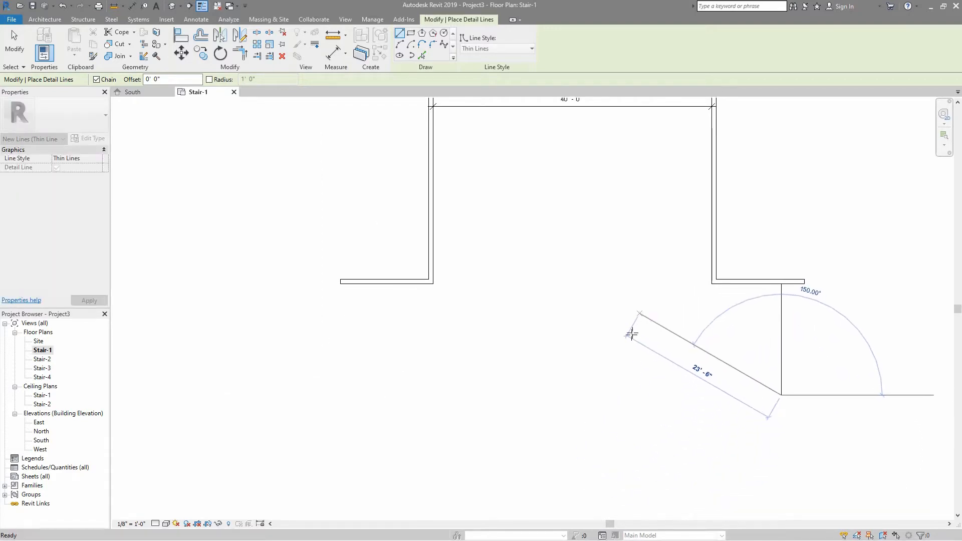
scroll(632, 334, up, 1)
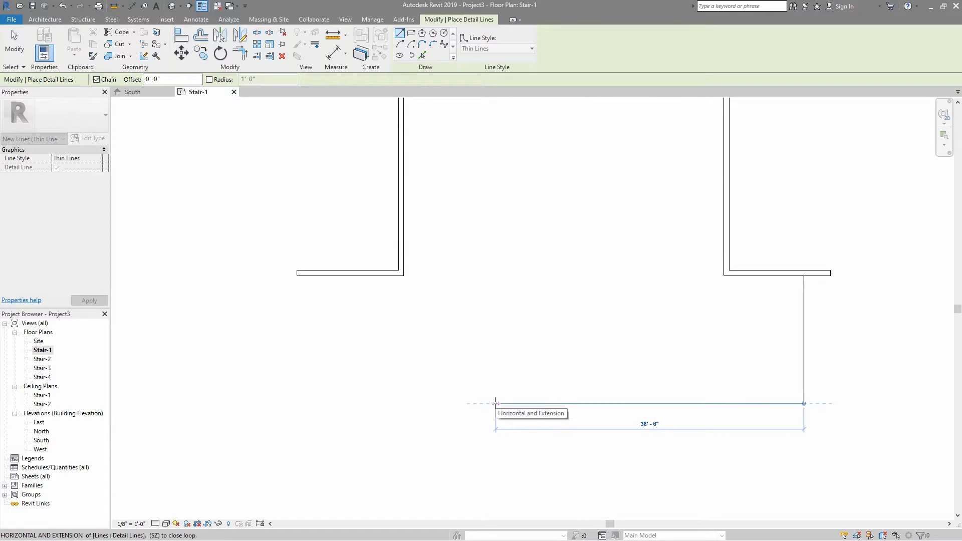
text(52)
key(Return)
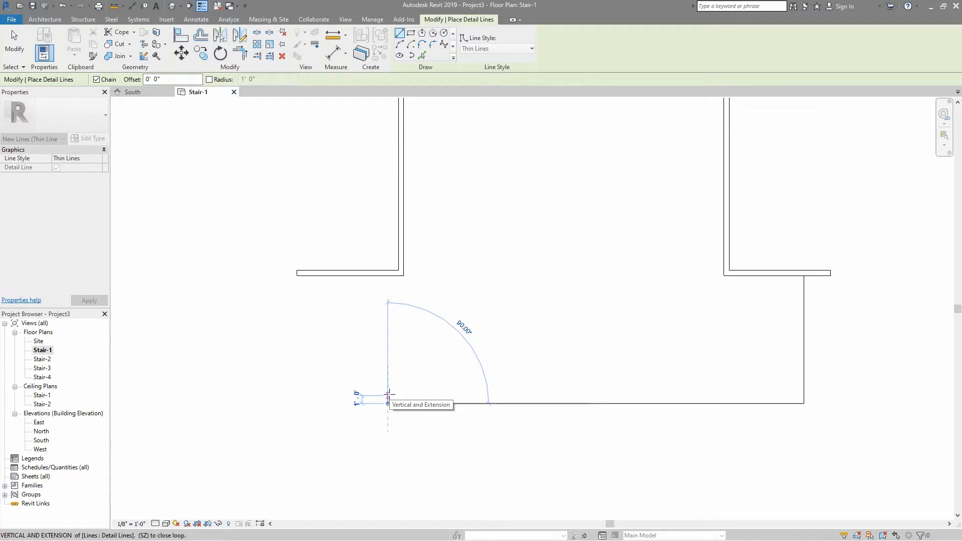
Draw four ascending steps eastward from the 52' line's western end, each with a 1' riser and a 4' tread
click(389, 395)
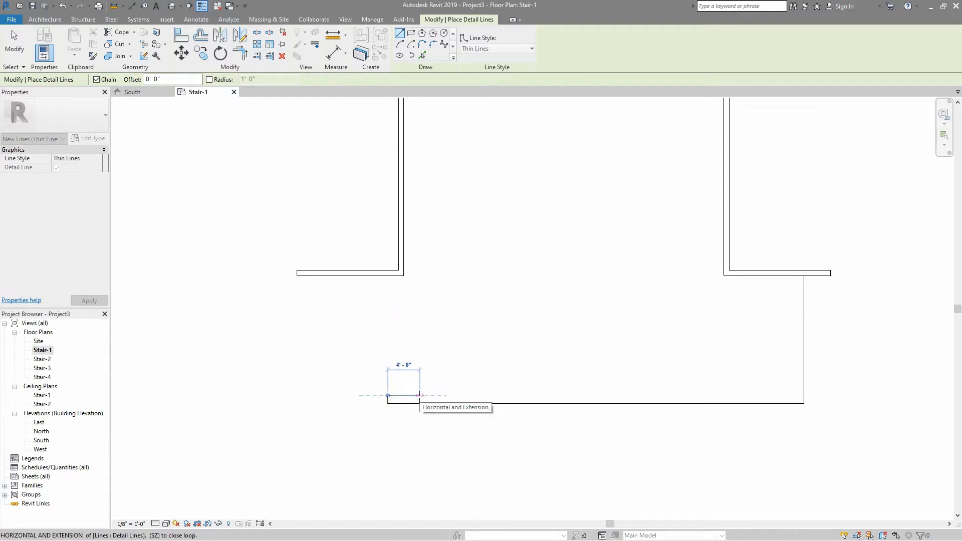
click(418, 395)
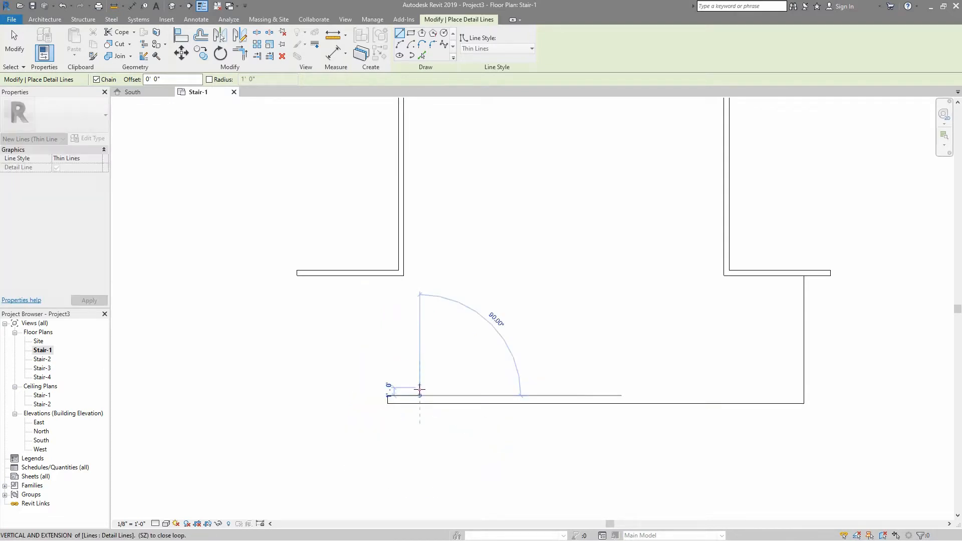
click(420, 388)
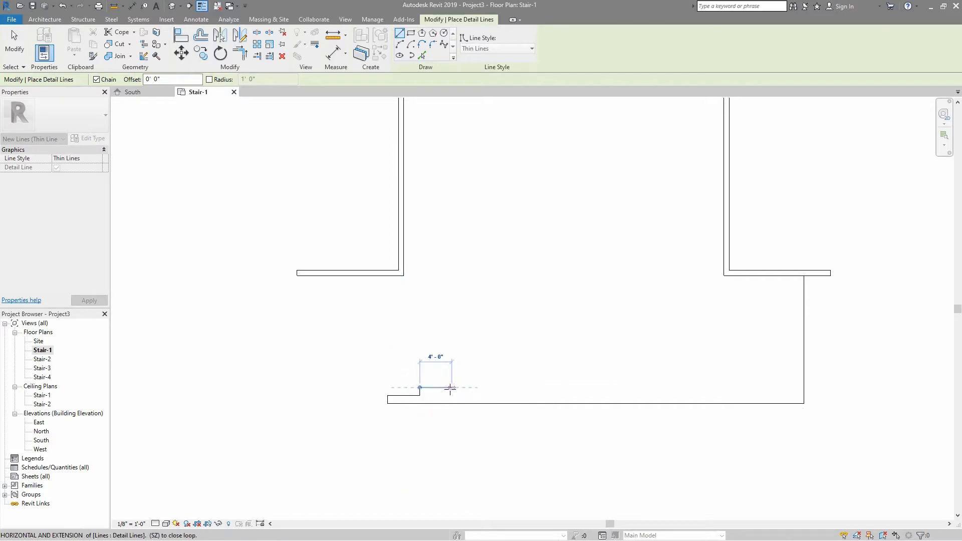
click(450, 388)
click(452, 379)
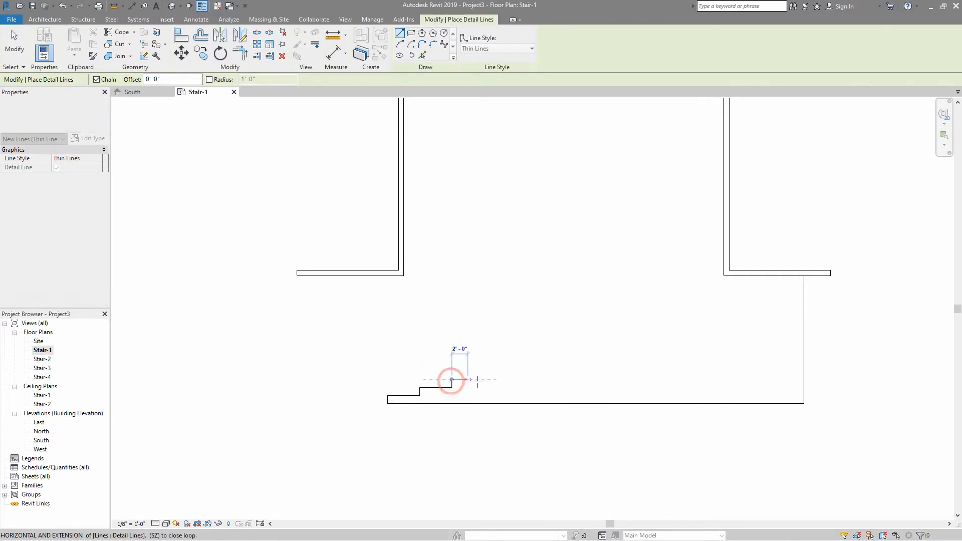
click(482, 380)
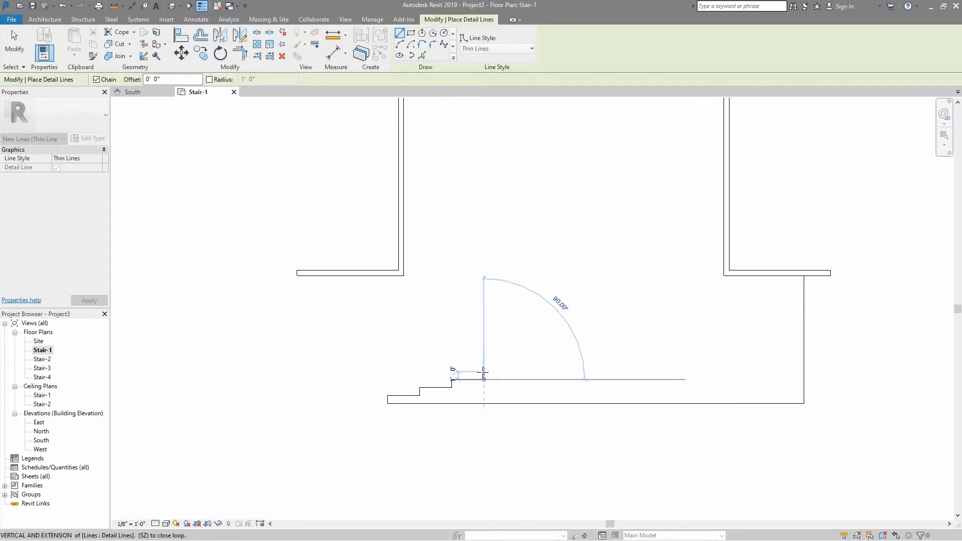
click(484, 371)
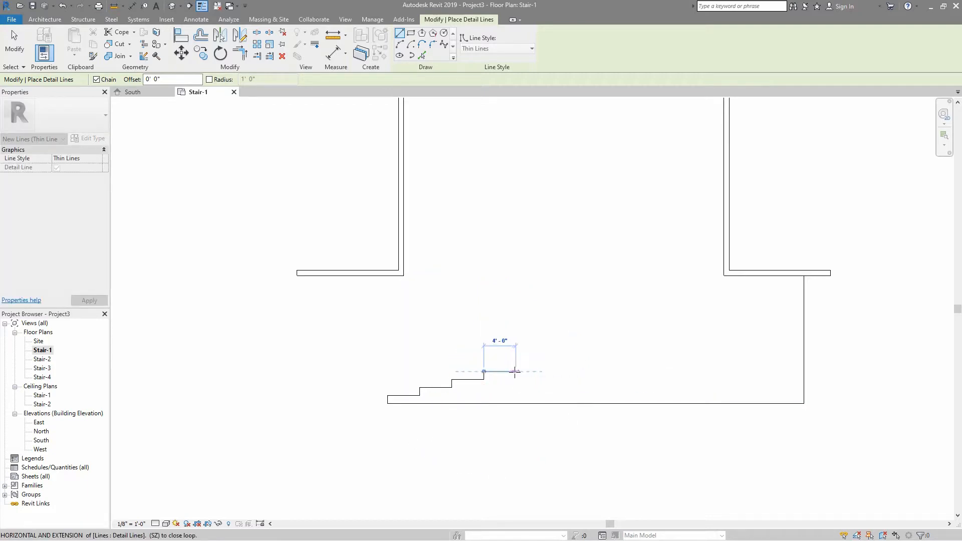
click(514, 371)
key(Escape)
key(Escape)
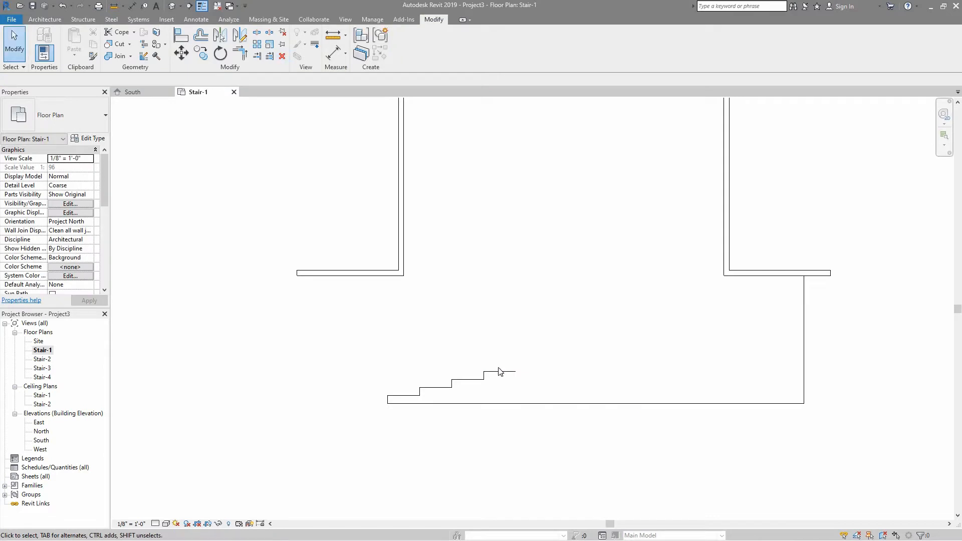
Copy the last riser and tread five times end to end, continuing the stepped line up toward the east
drag(498, 365, 472, 374)
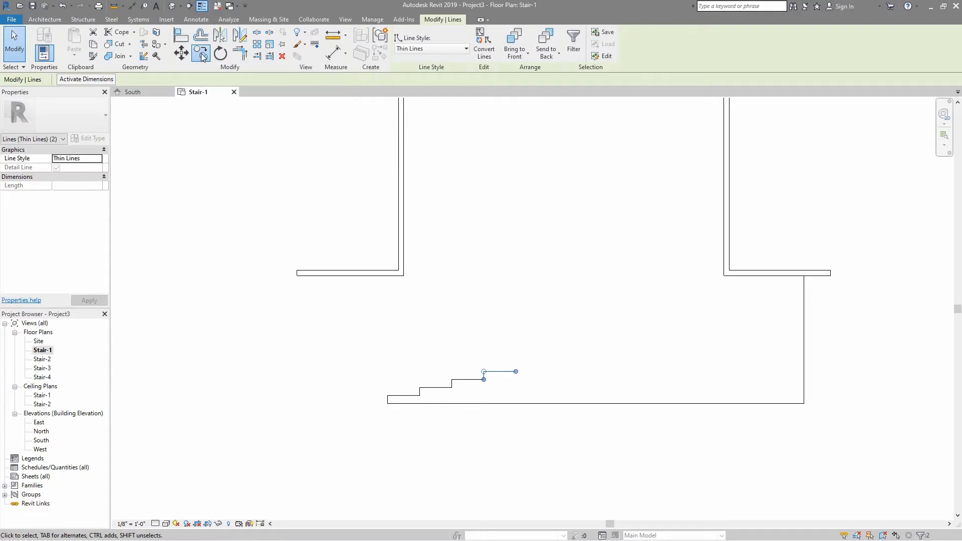
click(201, 53)
click(485, 380)
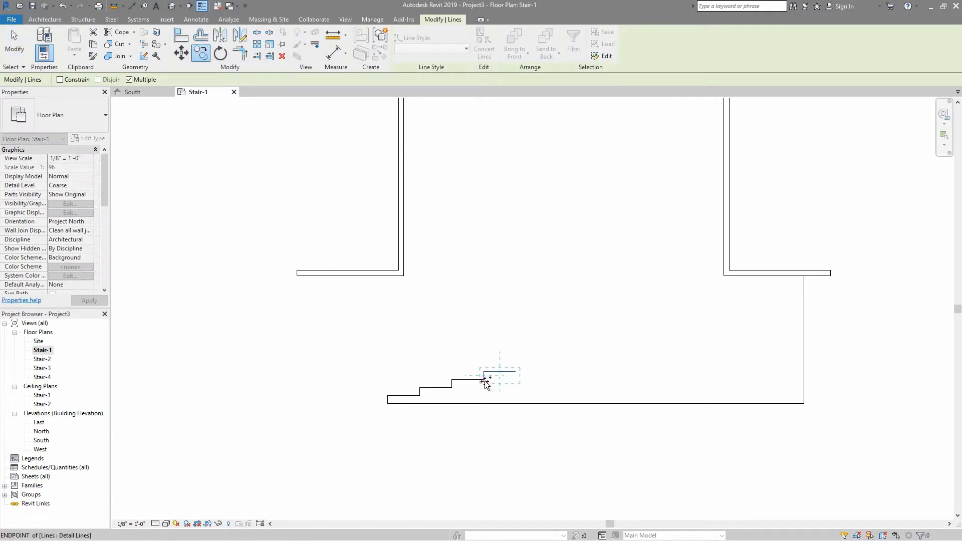
click(516, 372)
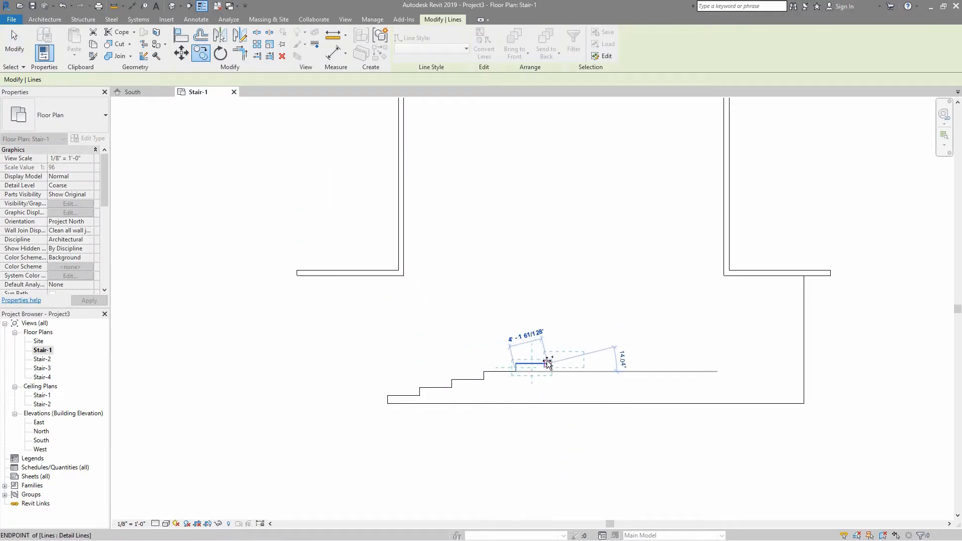
click(548, 364)
click(581, 355)
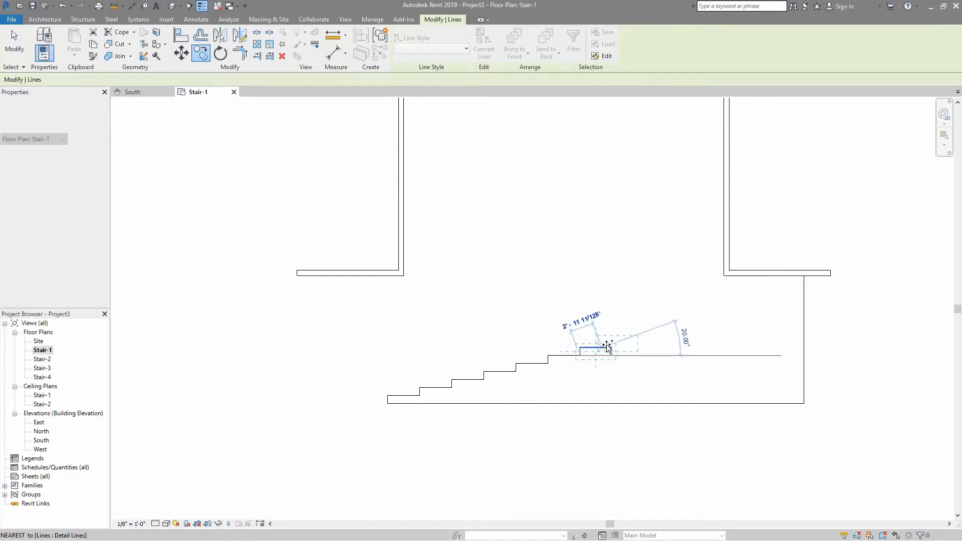
click(645, 340)
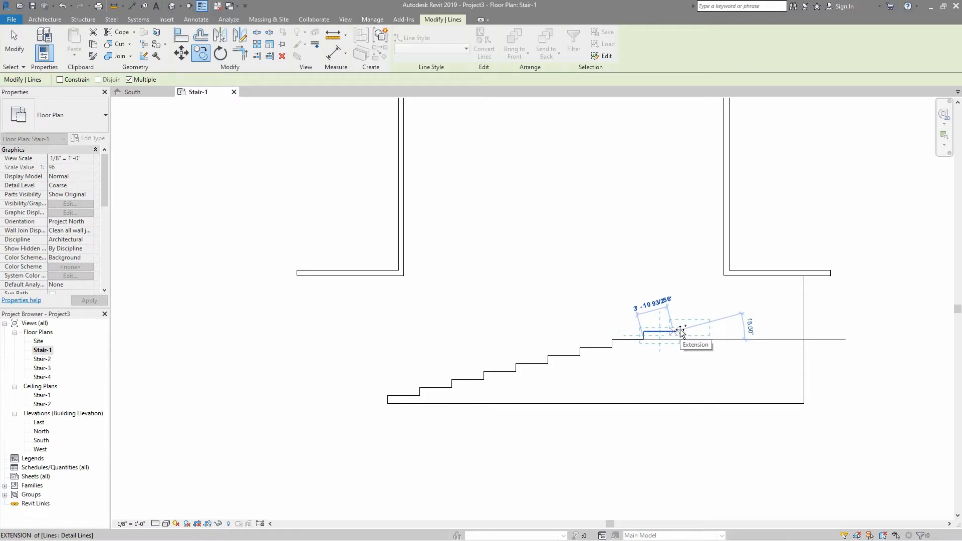
click(681, 331)
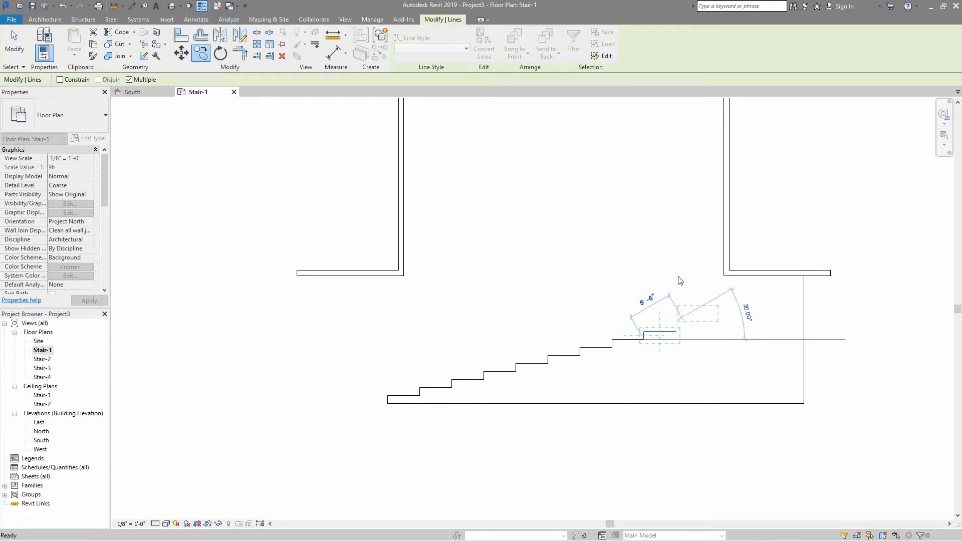
key(Escape)
key(Escape)
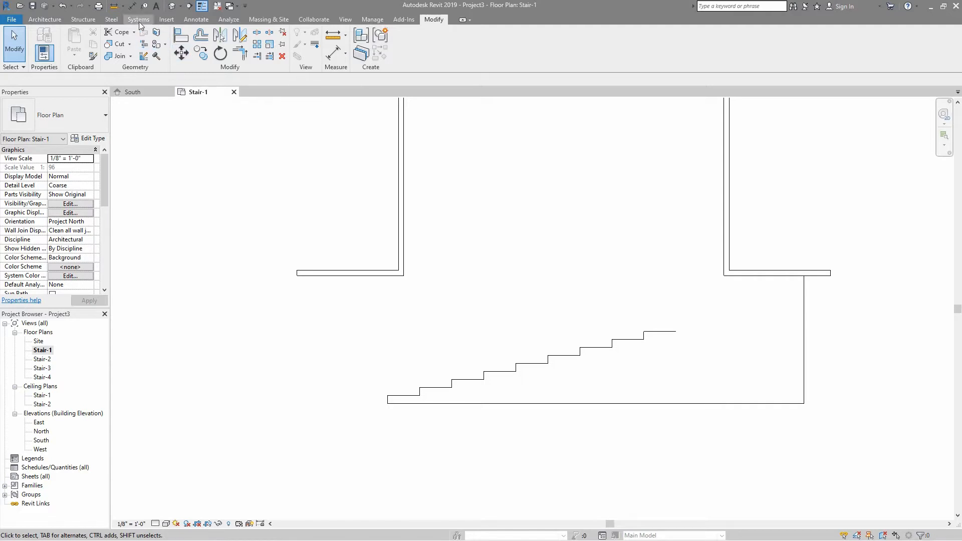
Draw detail lines from the top step, 1' north, 6' east, and north to the eastern wall's corner, closing the outline
click(186, 17)
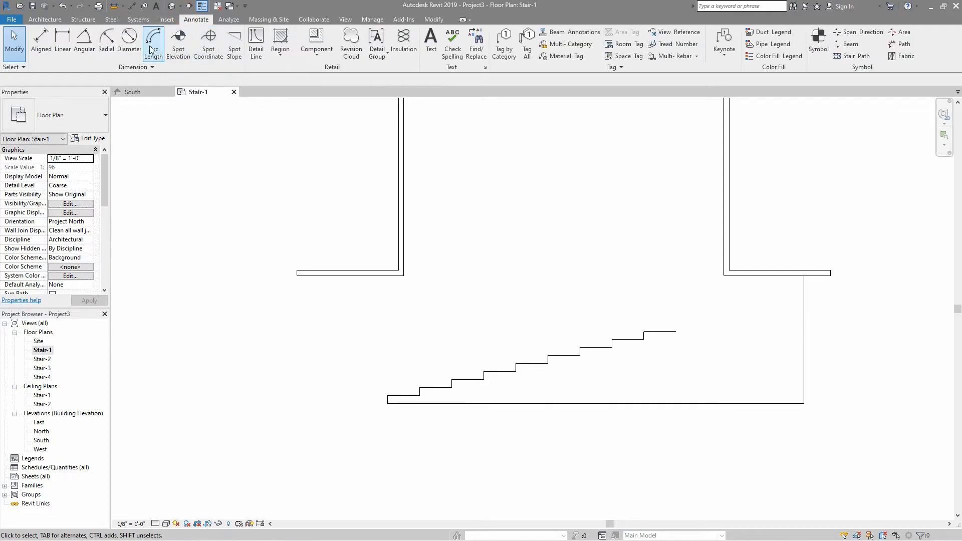
click(256, 41)
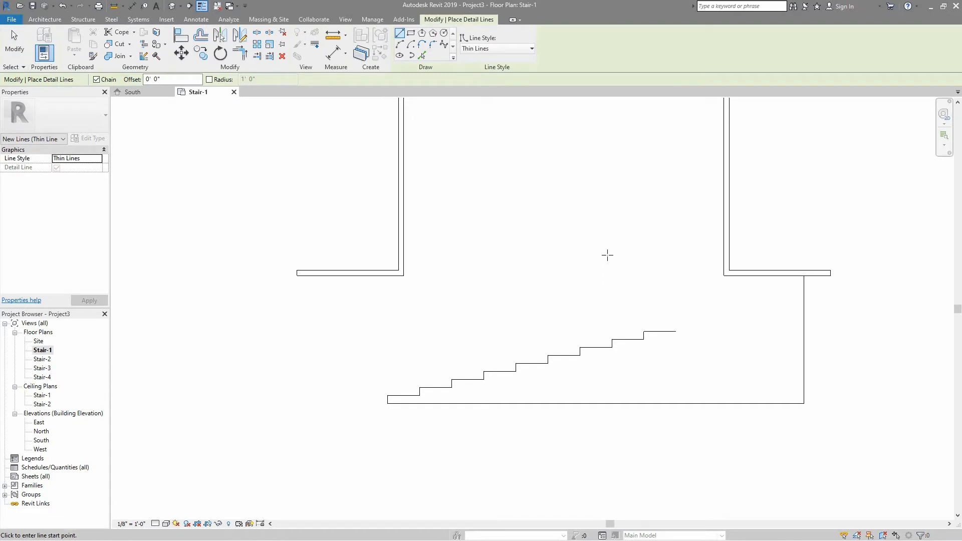
click(676, 331)
click(676, 323)
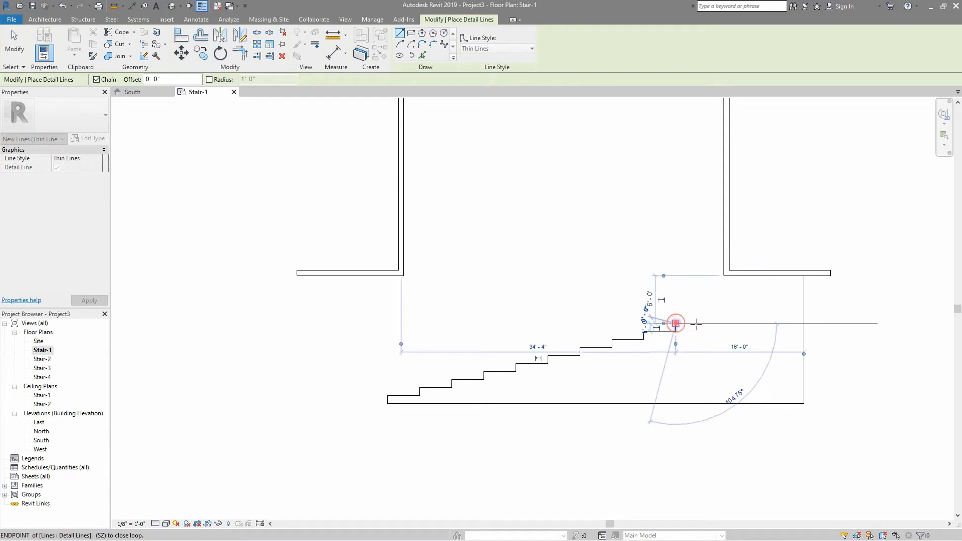
click(722, 323)
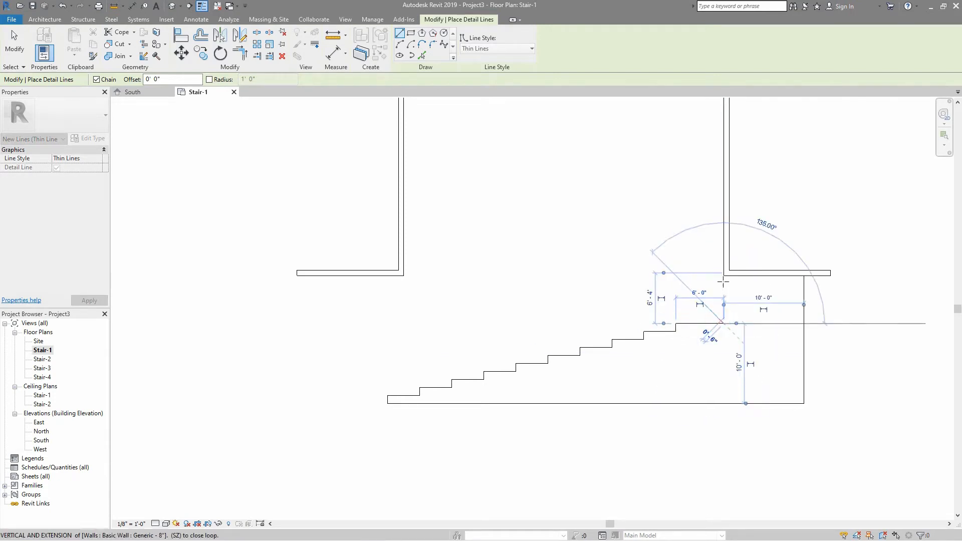
click(724, 275)
key(Escape)
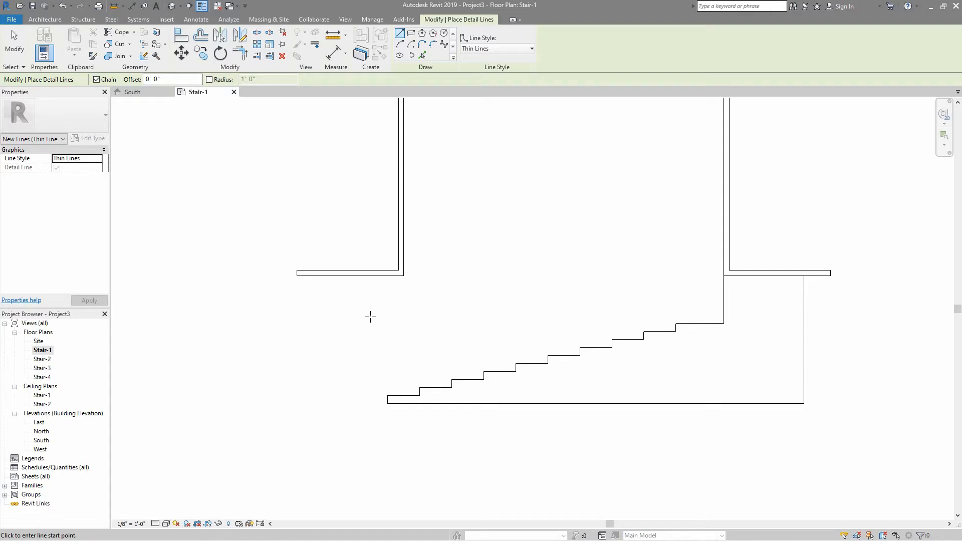
Draw detail lines from the western wall's inner corner, west along the wall face, 10' south and 8' east
click(404, 275)
click(323, 275)
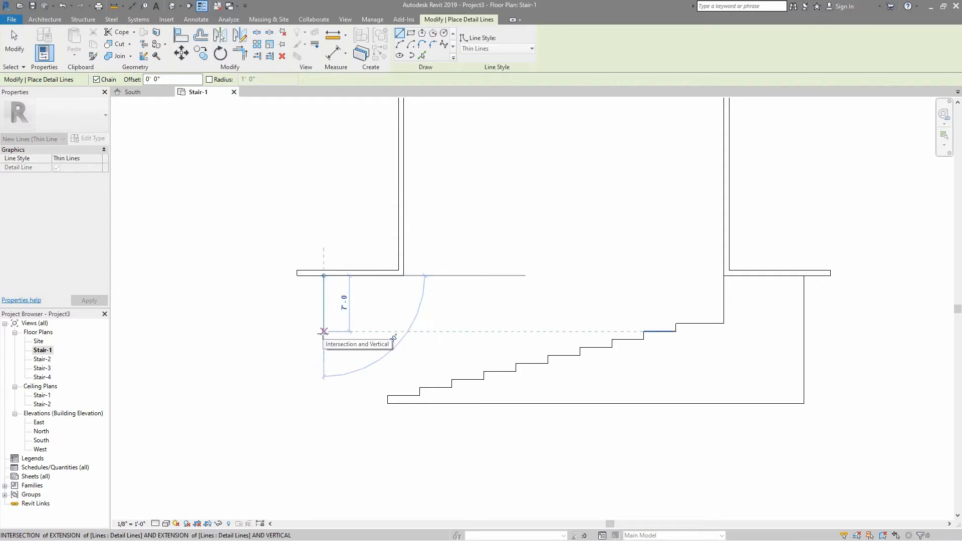
text(1)
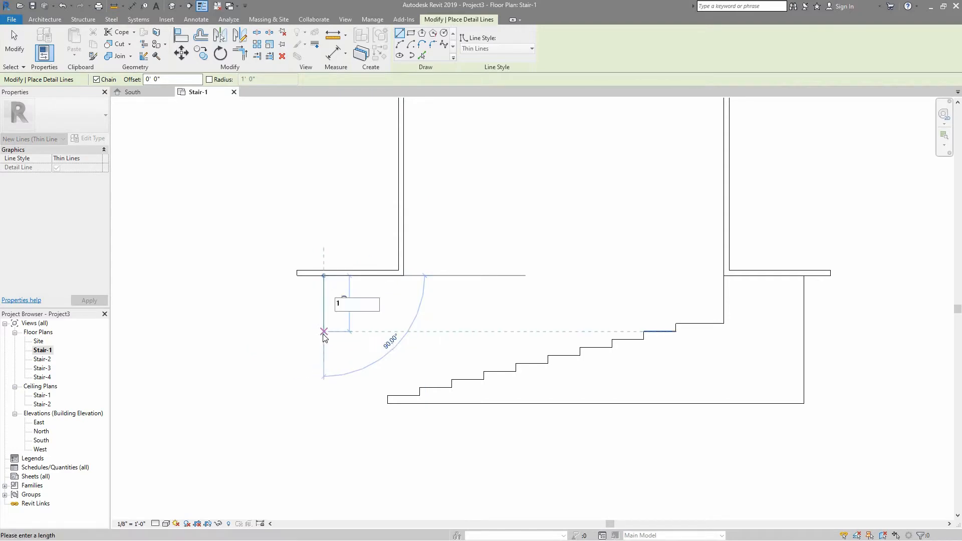
text(0')
key(Return)
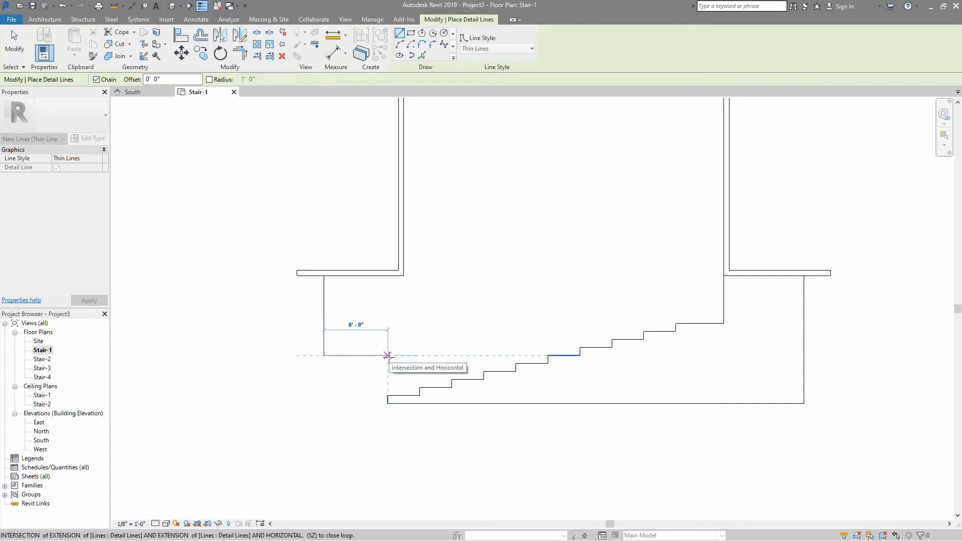
text(8')
key(Return)
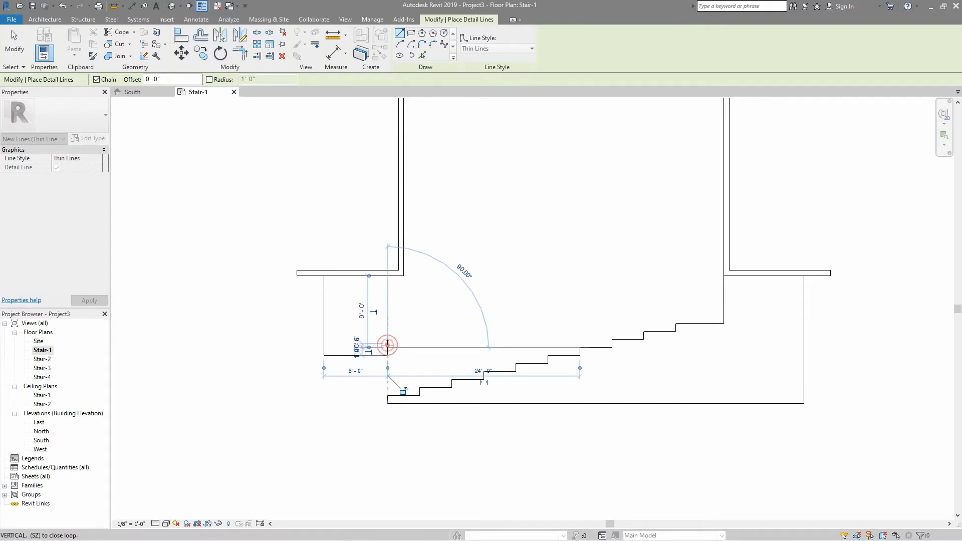
Draw four ascending detail-line steps eastward from the end of the western 8' line, each with a 1' riser and a 4' tread
click(387, 347)
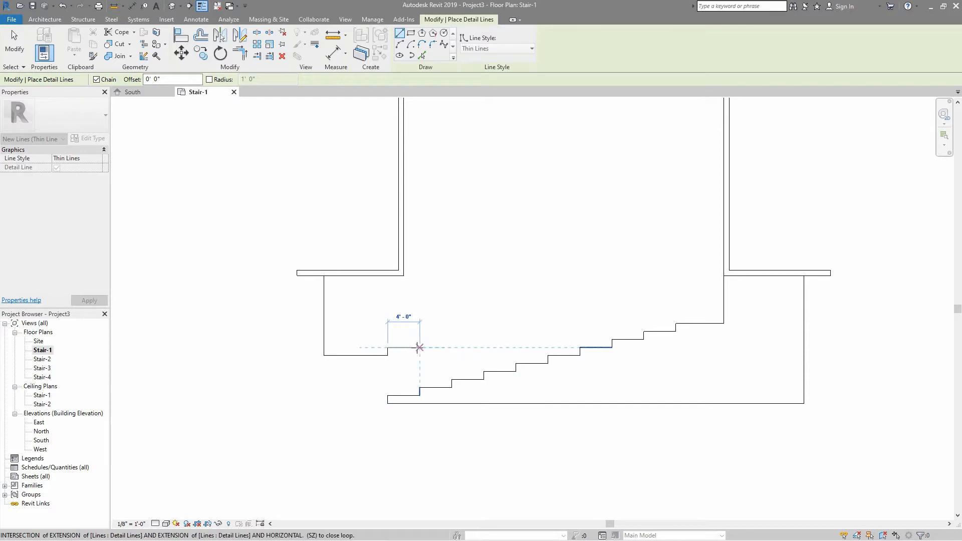
click(419, 347)
click(419, 339)
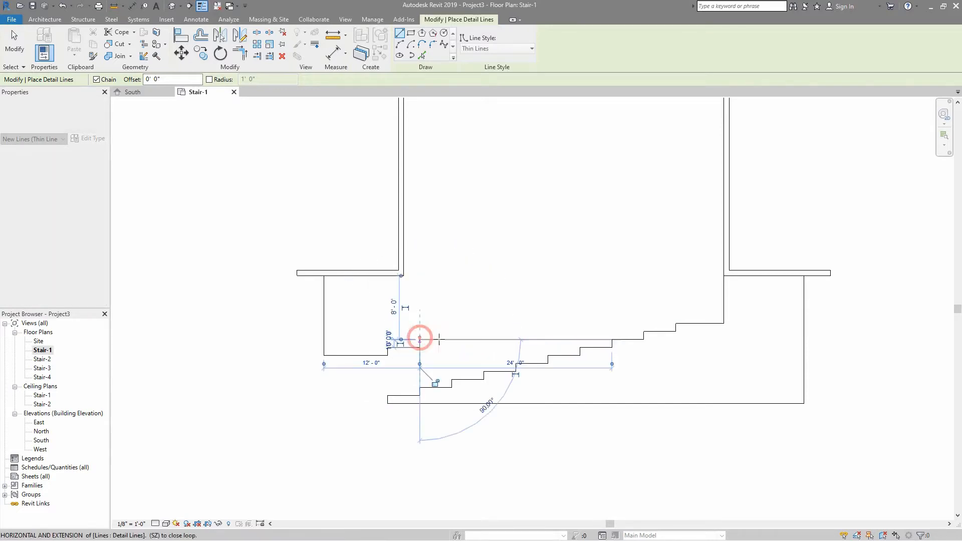
click(451, 339)
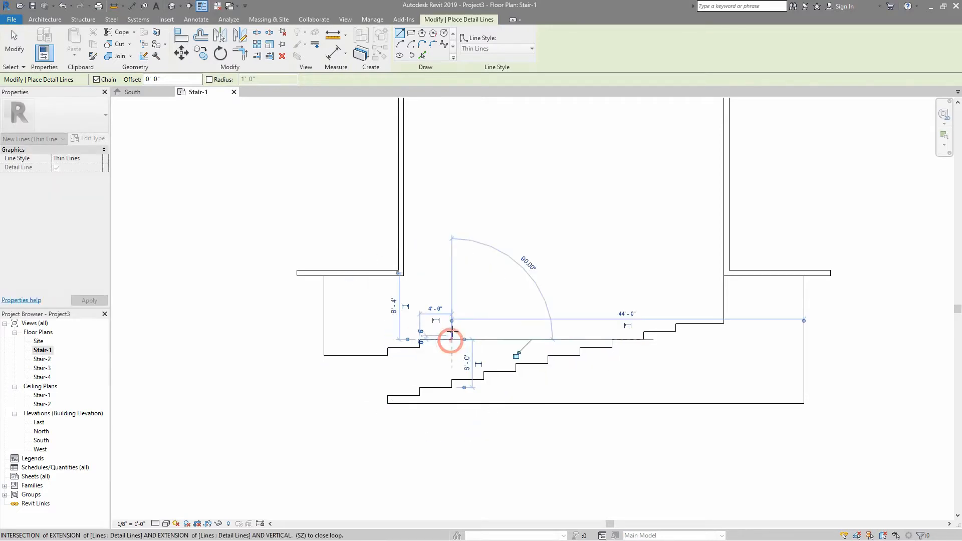
click(451, 331)
click(483, 331)
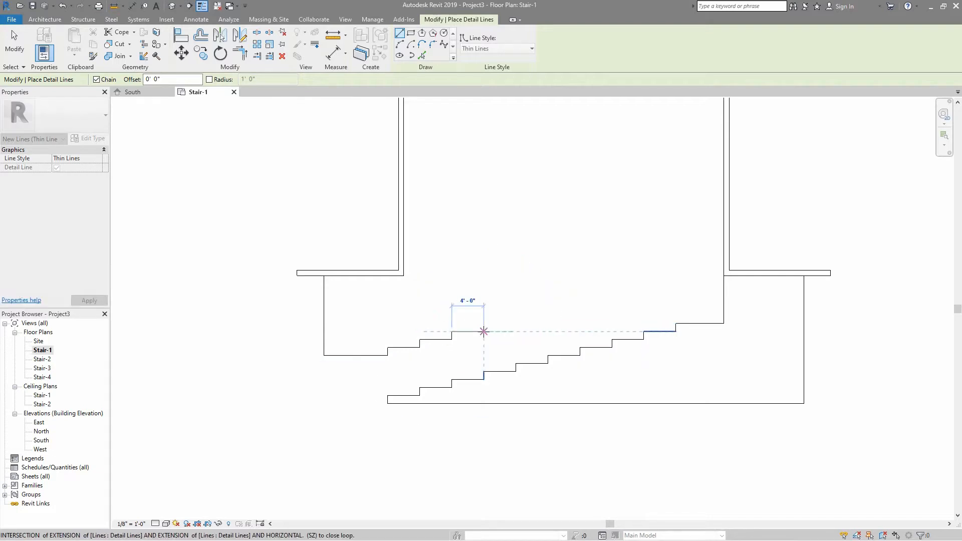
click(483, 323)
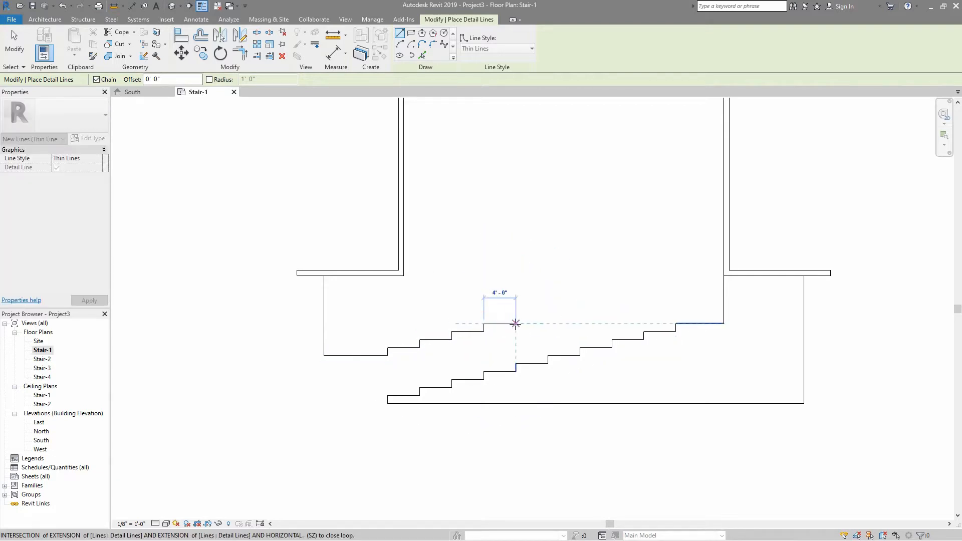
click(515, 323)
Continue the upper stepped line with five more steps toward the northeast, each with a 1' riser and a 4' tread
click(515, 316)
click(548, 316)
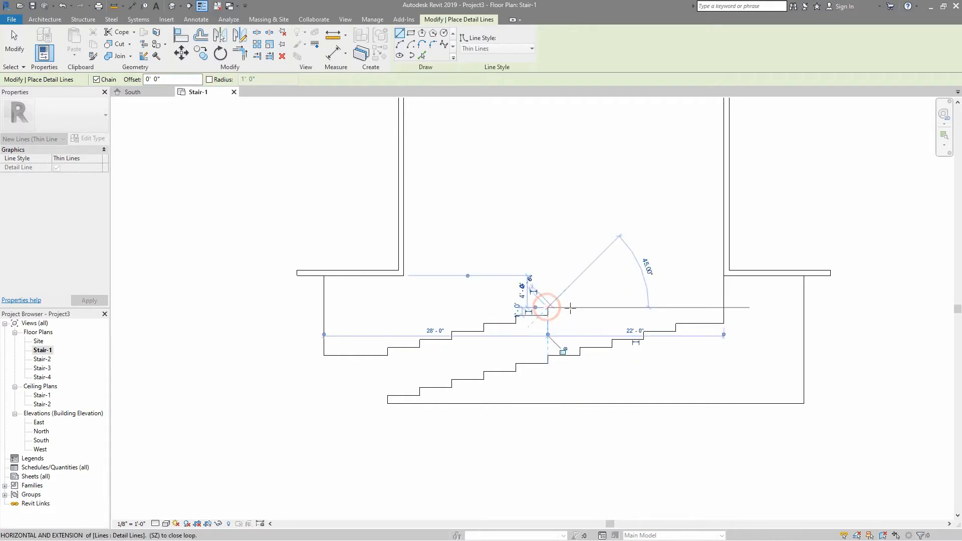
click(547, 307)
click(579, 307)
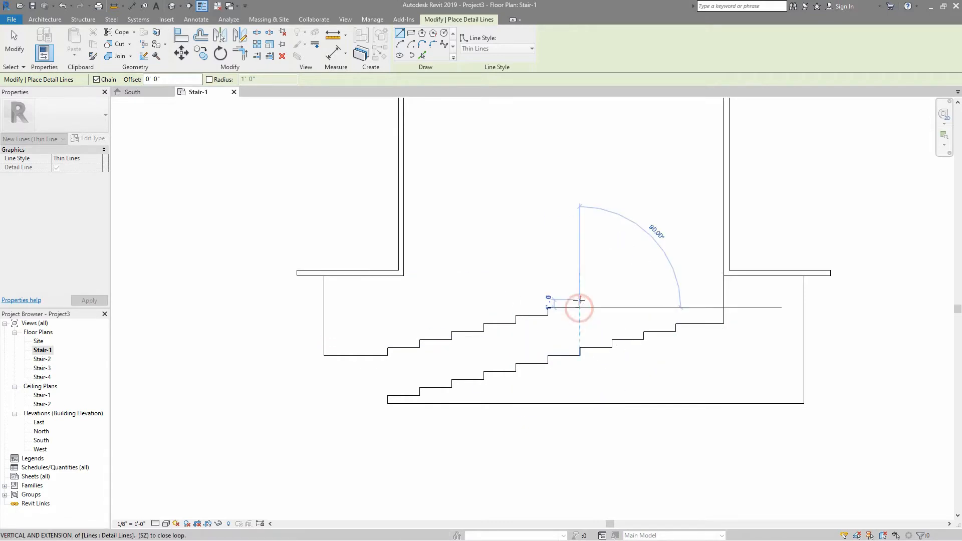
click(580, 300)
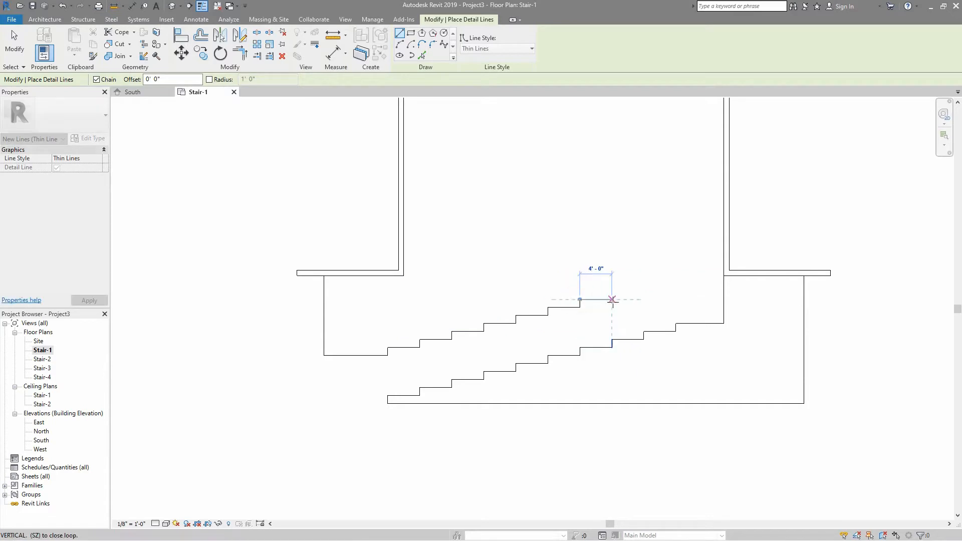
click(612, 299)
click(611, 292)
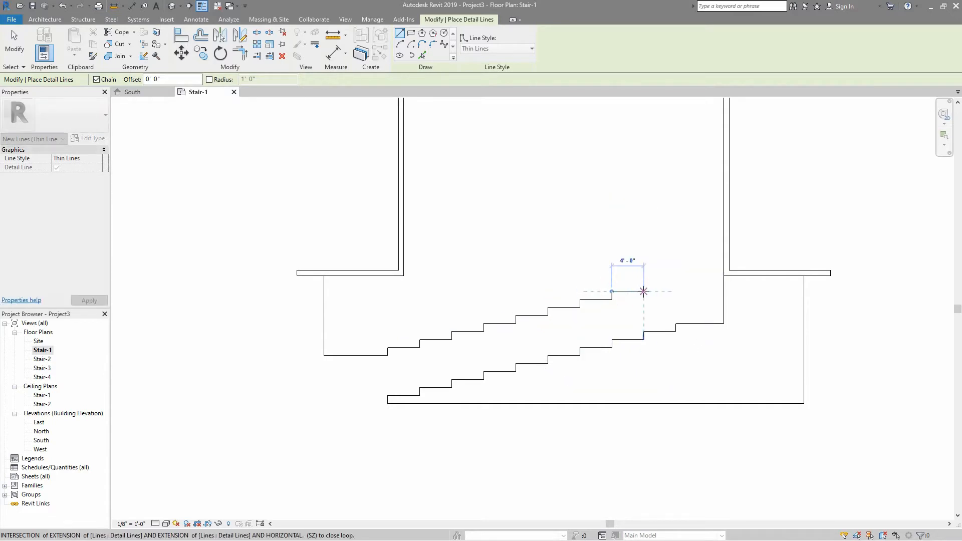
click(644, 291)
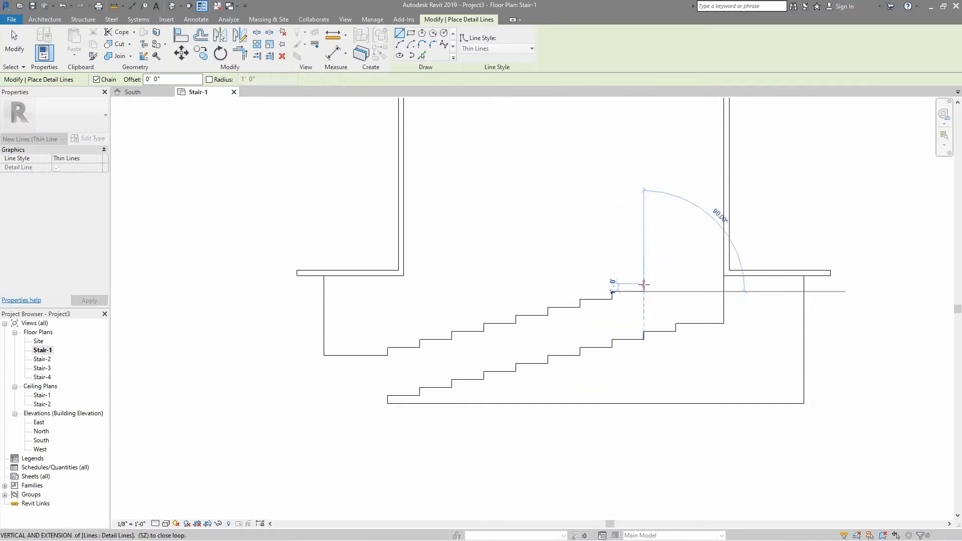
click(643, 284)
click(675, 283)
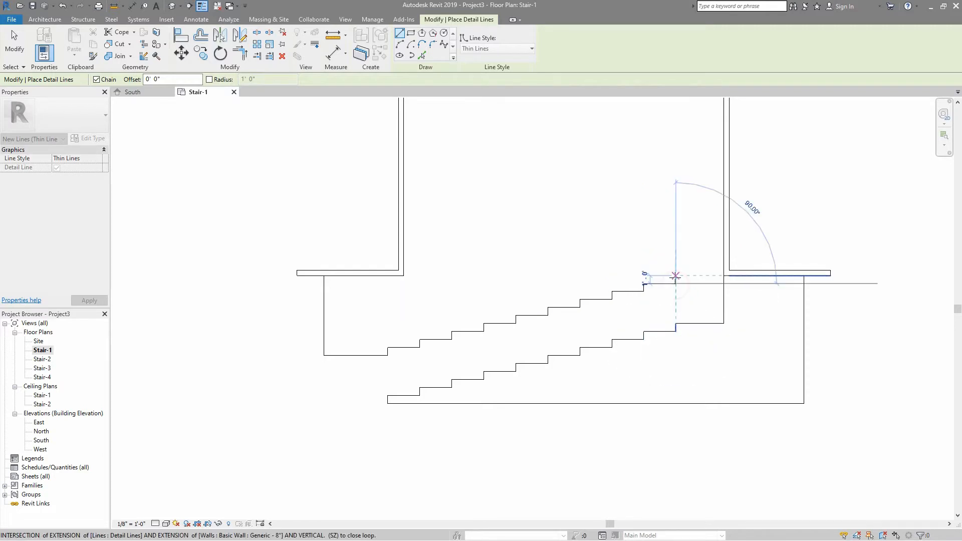
Reverse the stepped line at its eastern tip and draw four steps ascending westward, each with a 1' riser and a 4' tread
click(675, 276)
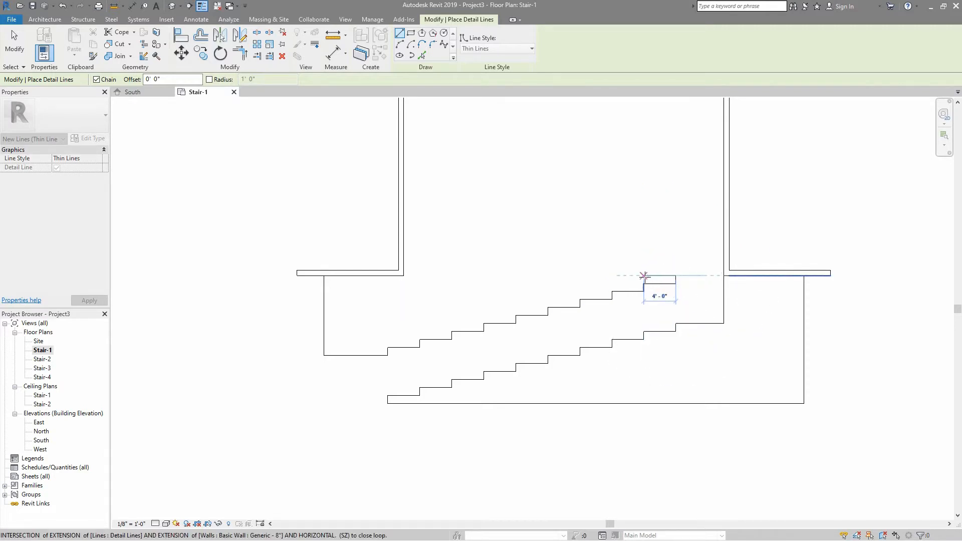
click(644, 276)
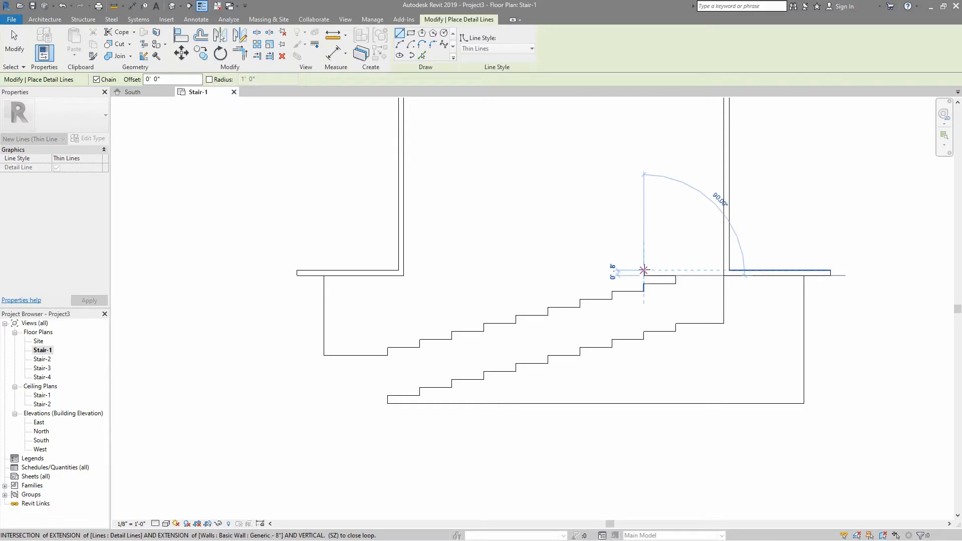
scroll(643, 271, up, 2)
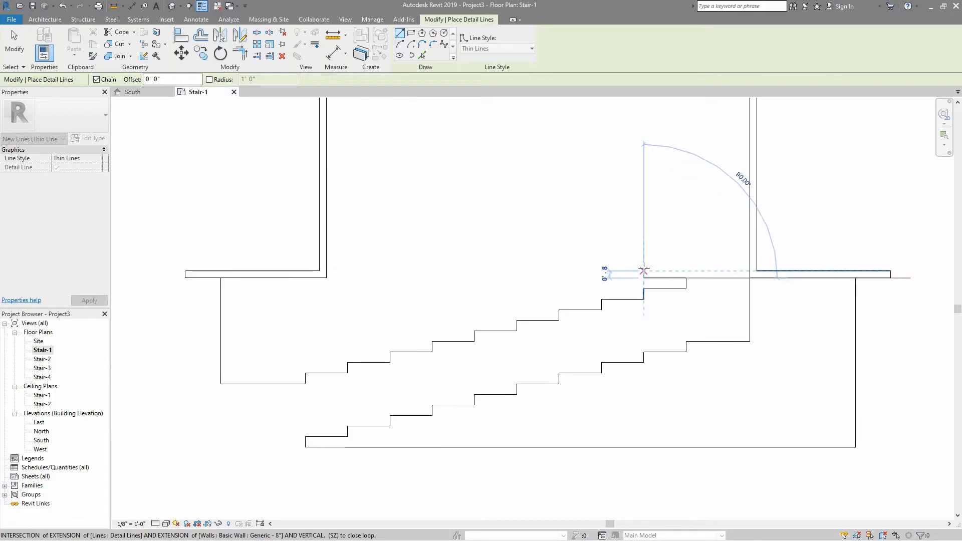
click(643, 269)
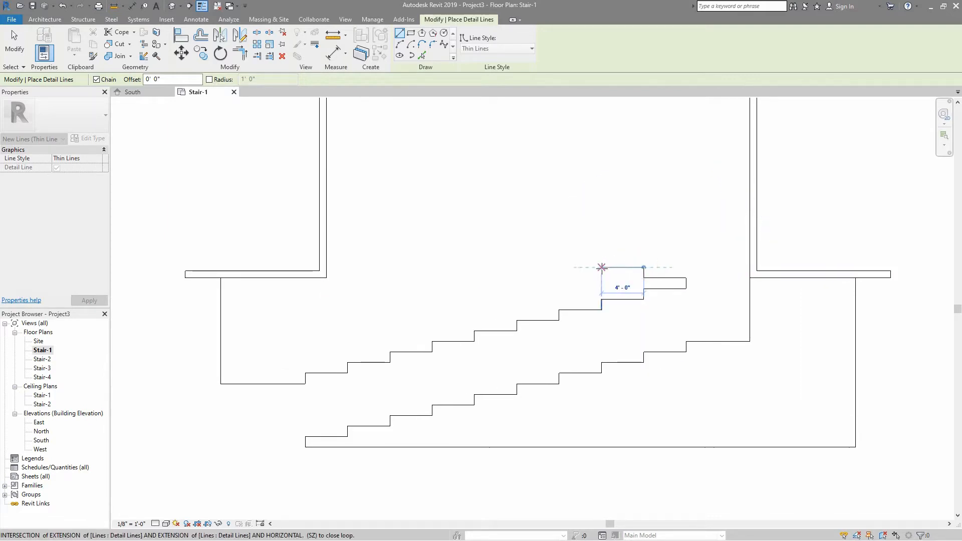
click(602, 268)
click(601, 257)
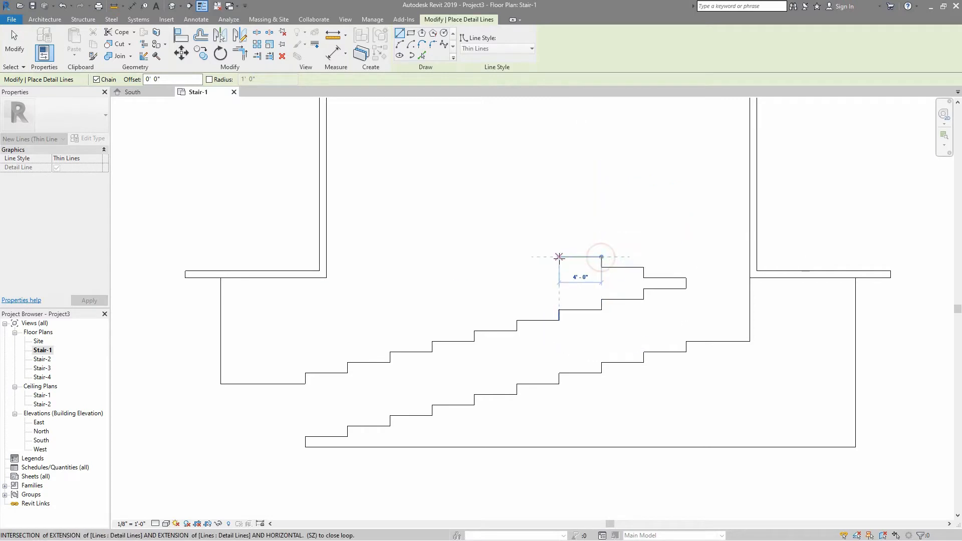
click(559, 257)
click(559, 246)
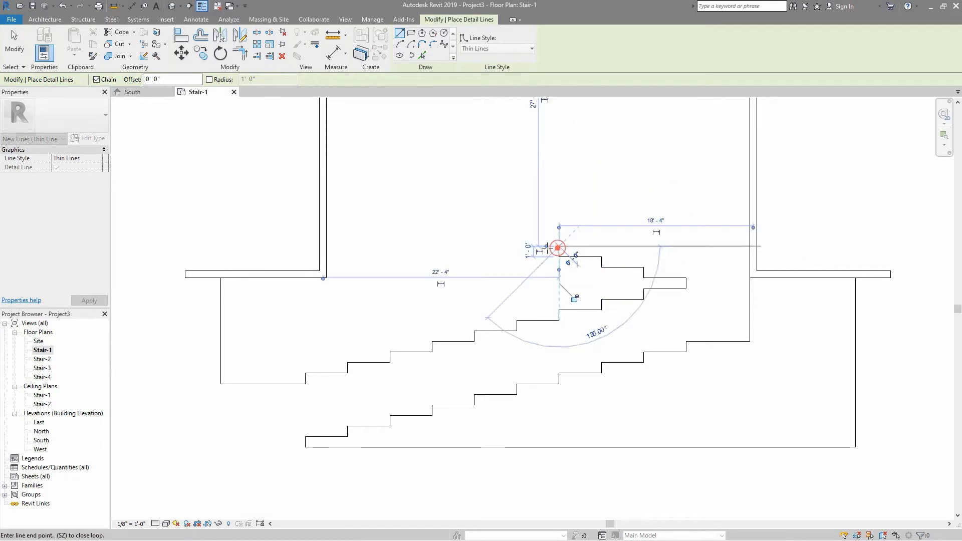
click(519, 246)
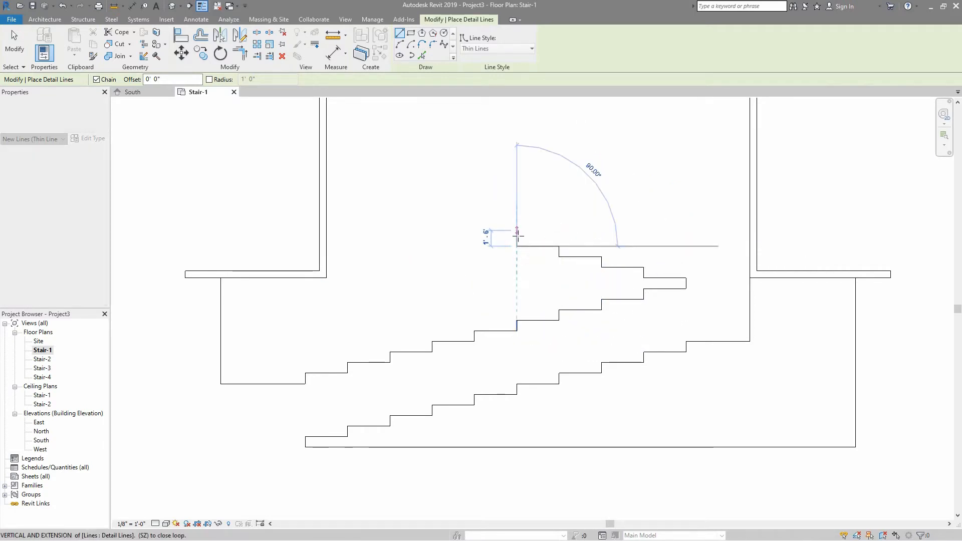
Extend the westward flight by three 1' by 4' steps, then finish it with a 1' riser and a 6' line to the western wall
click(517, 235)
click(475, 234)
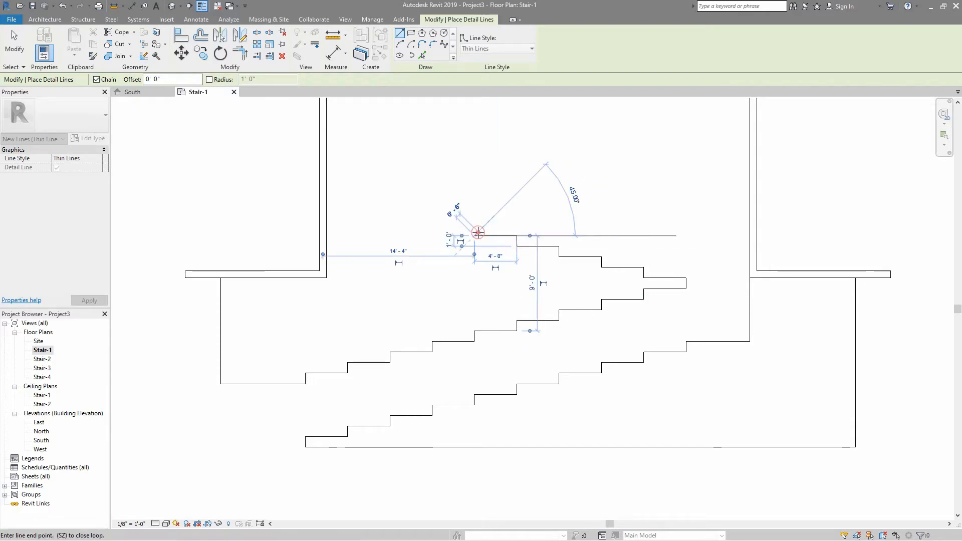
click(434, 235)
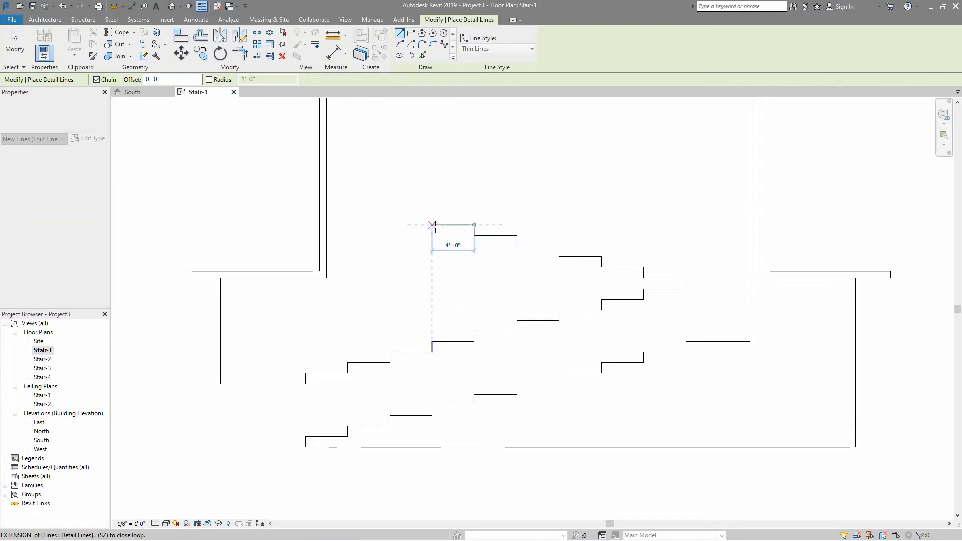
click(432, 214)
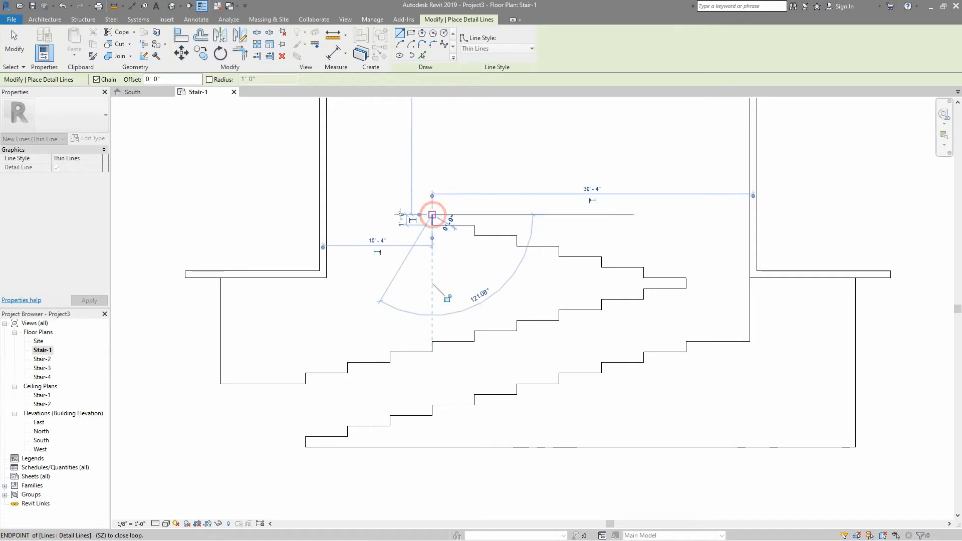
click(390, 215)
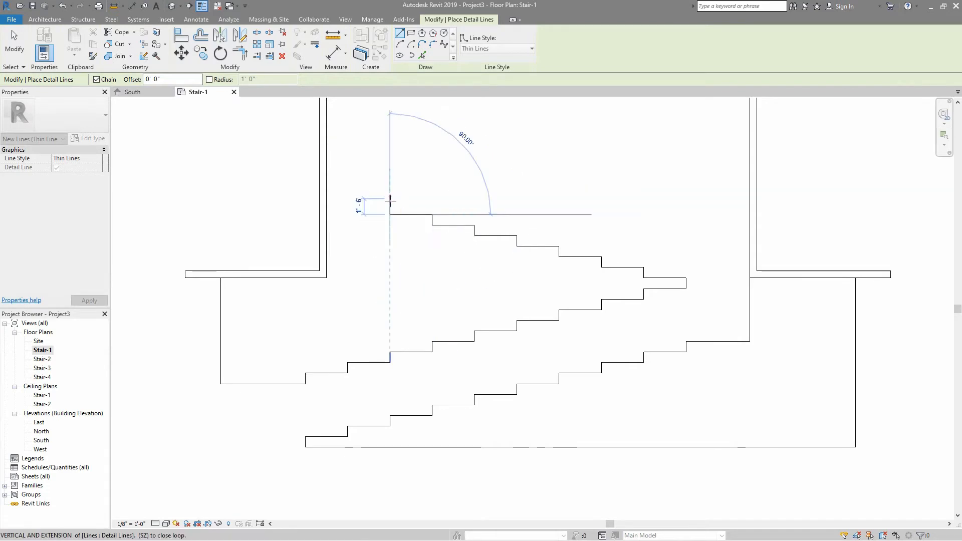
click(390, 203)
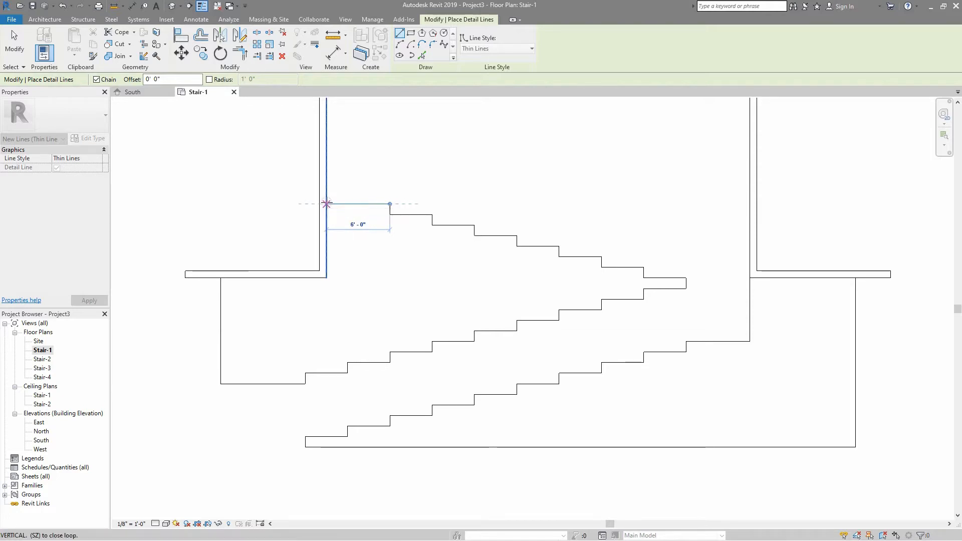
click(326, 204)
key(Escape)
key(Escape)
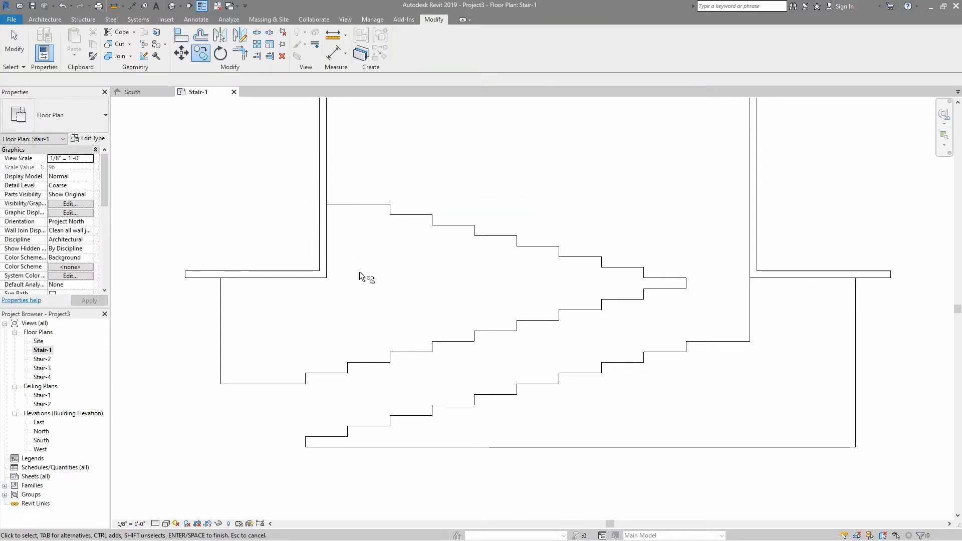
key(Escape)
Draw detail lines from the lower flight's corner north along the eastern wall, level with the western flight's second 4' tread, and 6' west
scroll(372, 310, down, 3)
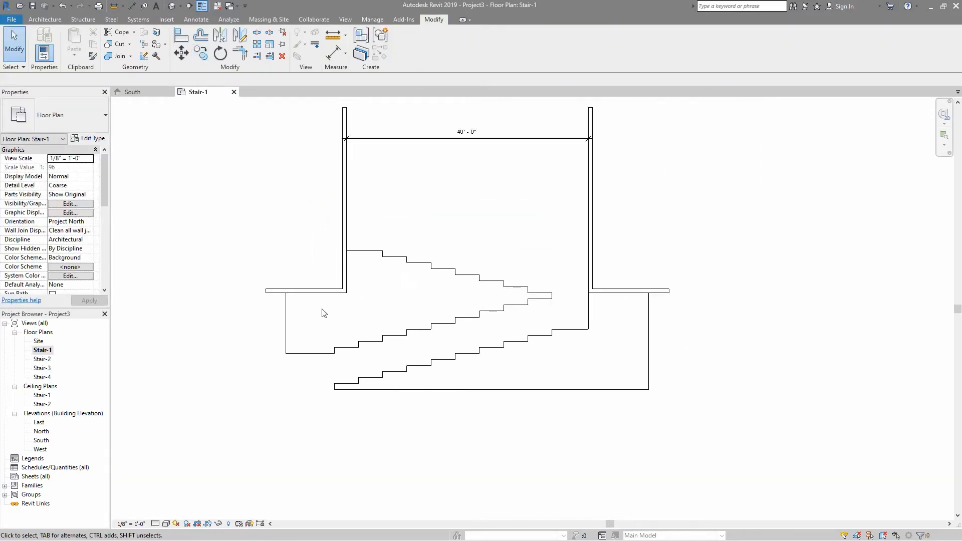
middle_drag(475, 244, 482, 264)
scroll(451, 236, up, 2)
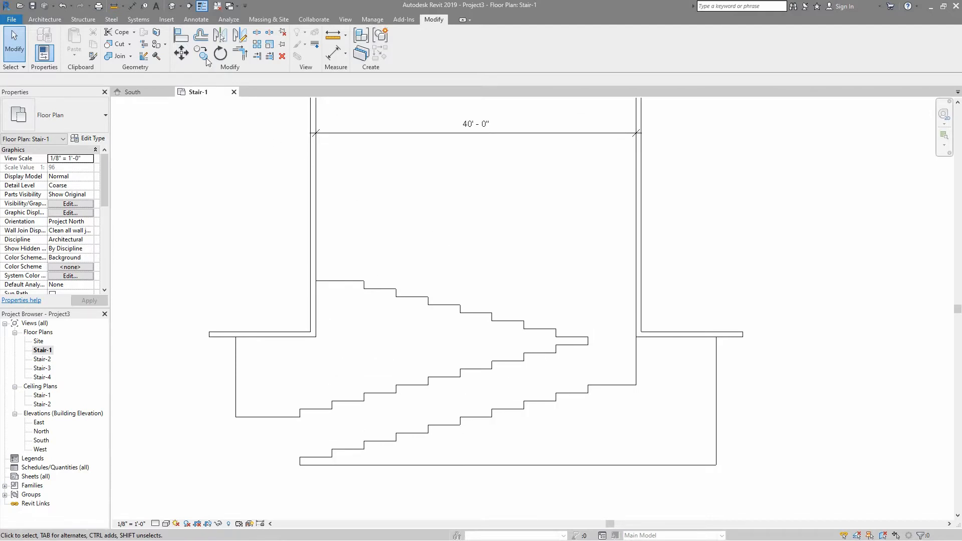
click(197, 20)
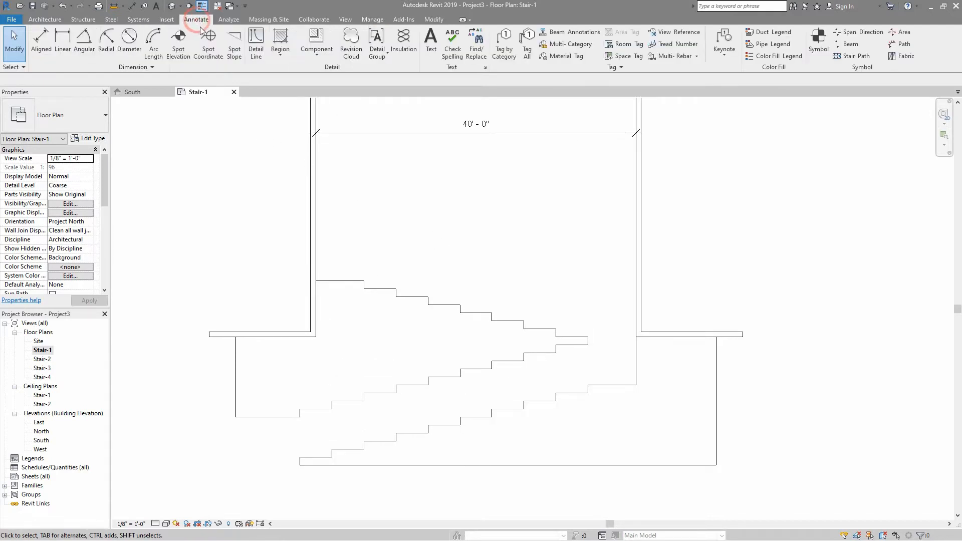
click(254, 40)
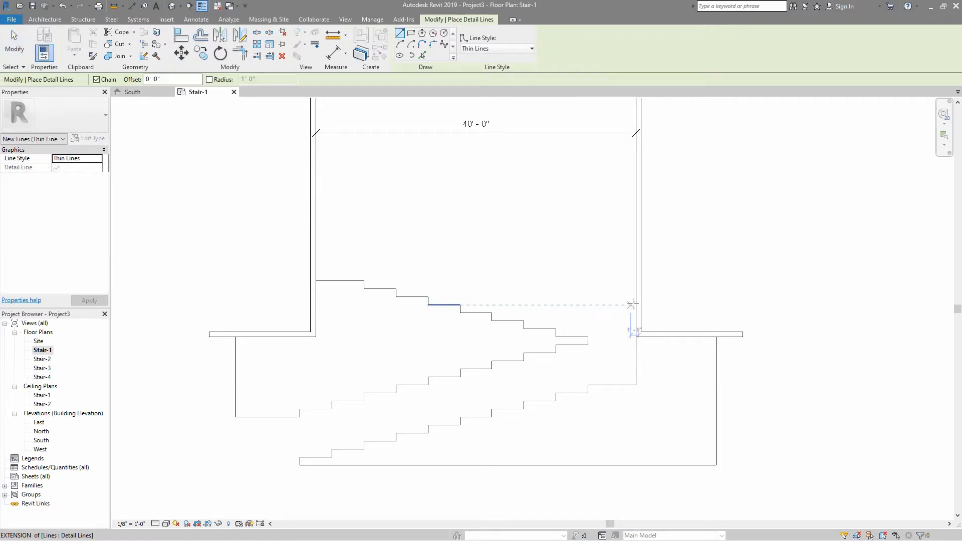
click(636, 385)
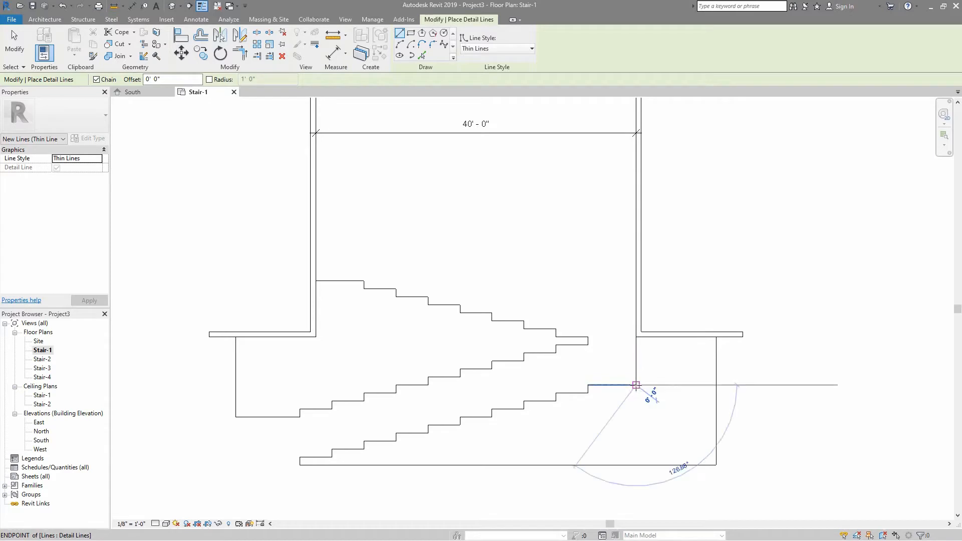
click(636, 297)
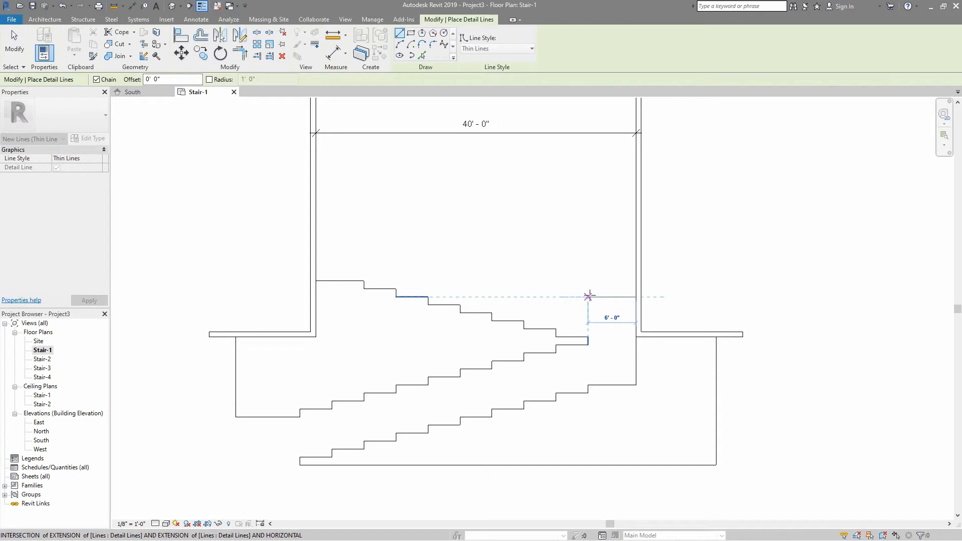
click(588, 297)
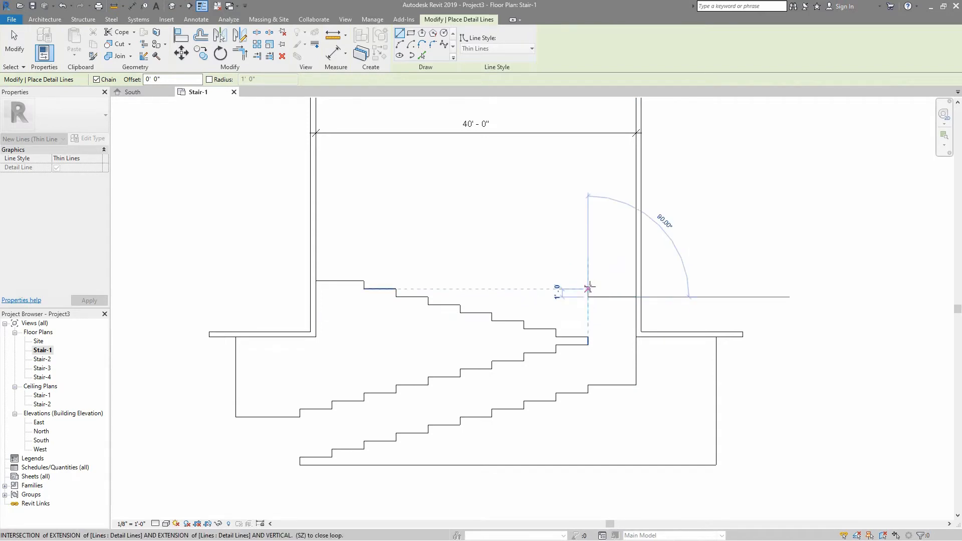
Draw four detail-line steps ascending westward from the 6' landing line's end, each with a 1' riser and a 4' tread
click(588, 289)
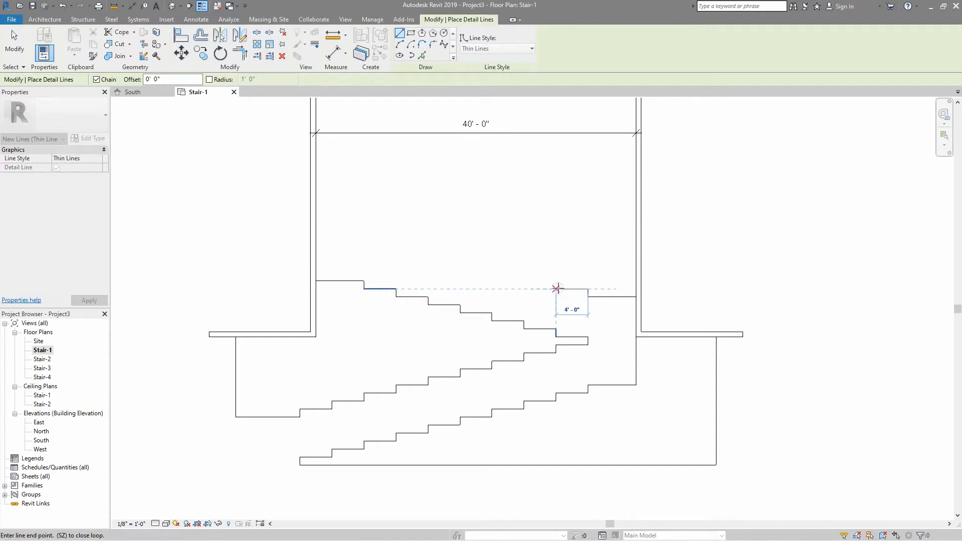
click(556, 289)
click(557, 281)
click(524, 281)
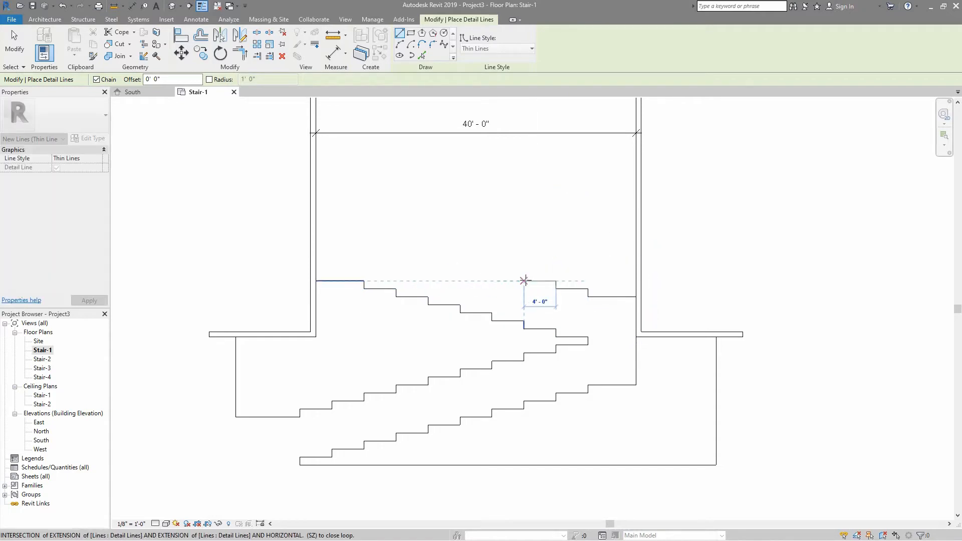
click(523, 273)
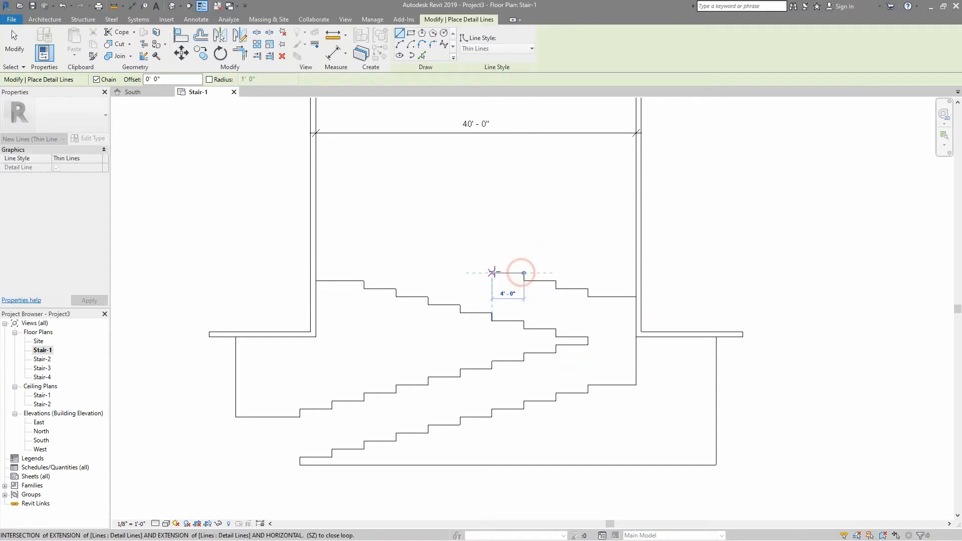
click(492, 273)
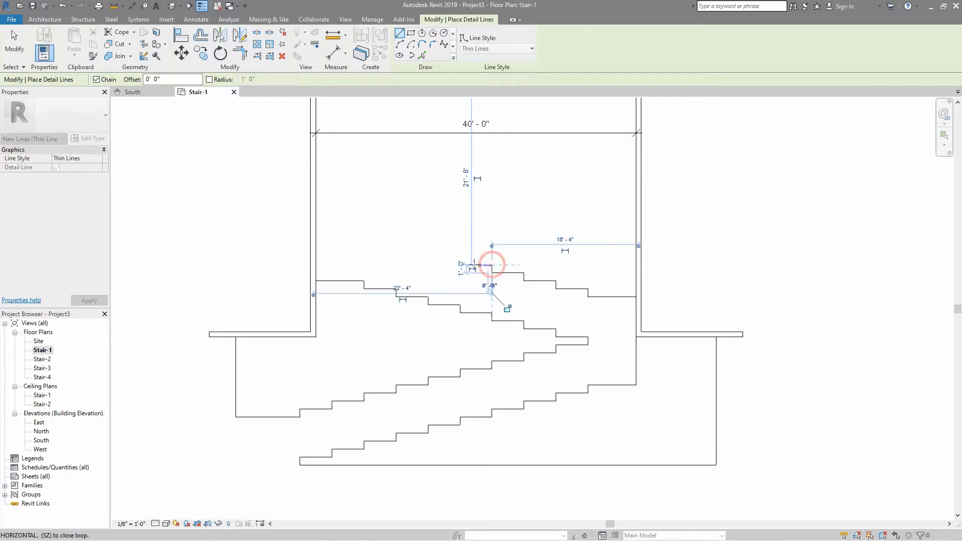
click(492, 264)
click(459, 265)
Extend the westward flight by three more steps, each with a 1' riser and a 4' tread
click(459, 256)
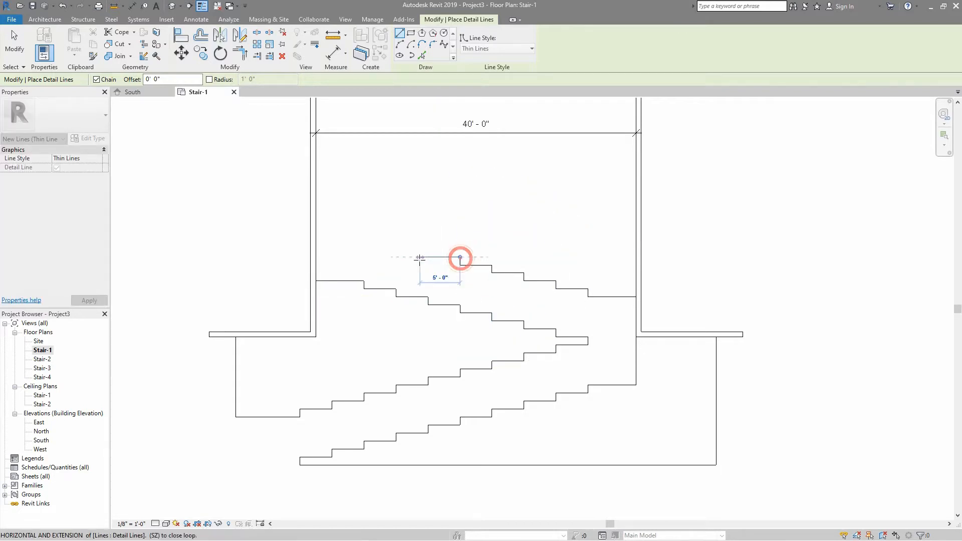
click(428, 257)
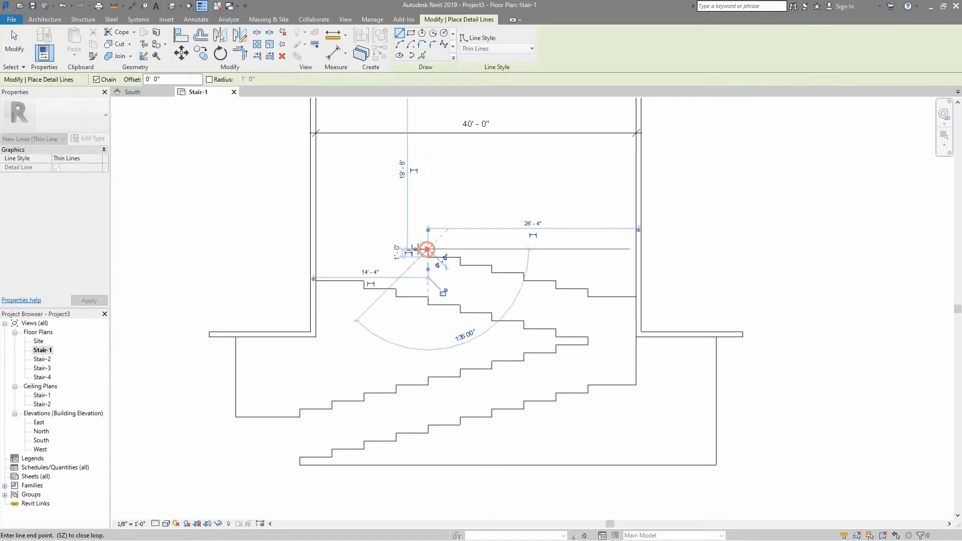
click(428, 249)
click(395, 249)
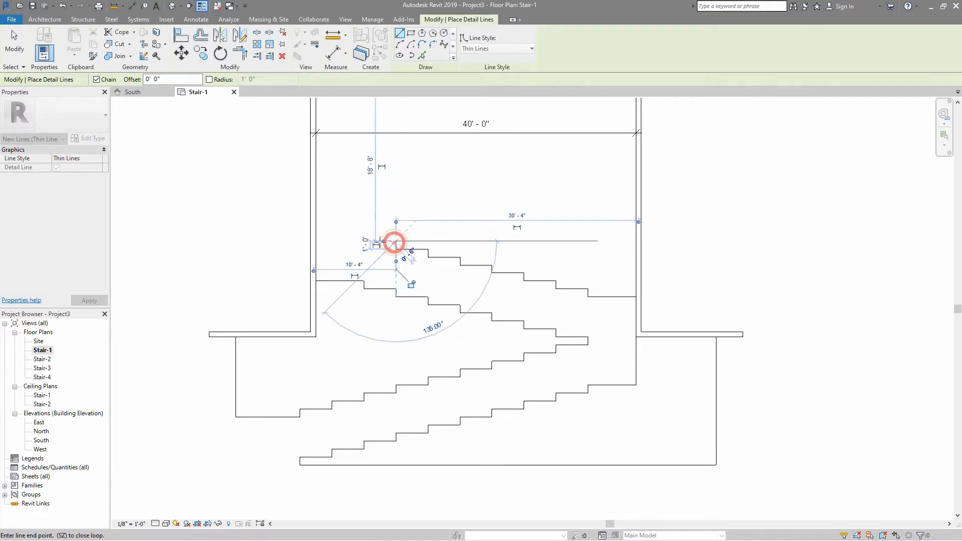
click(396, 241)
click(364, 241)
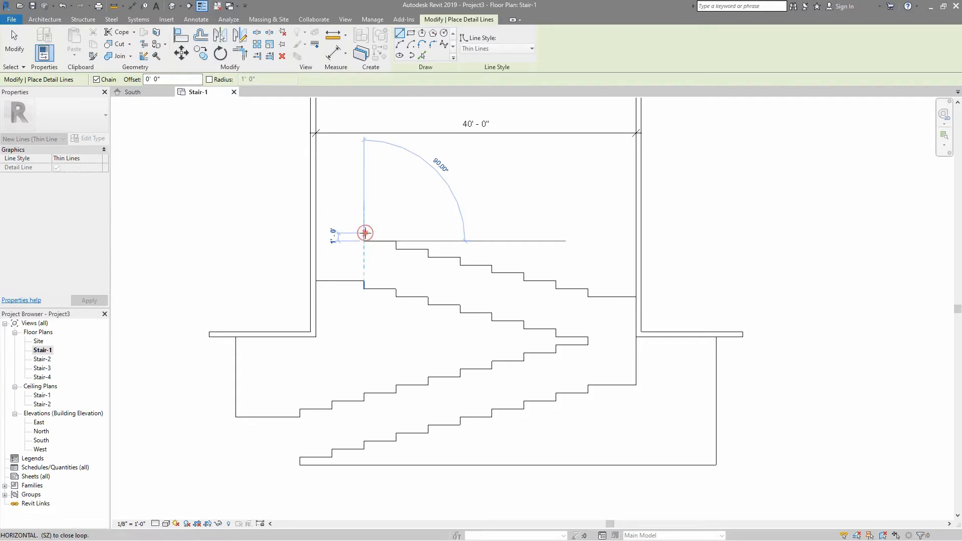
Reverse the stepped line at its western tip and draw four steps ascending eastward, each with a 1' riser and a 4' tread
click(364, 233)
click(396, 233)
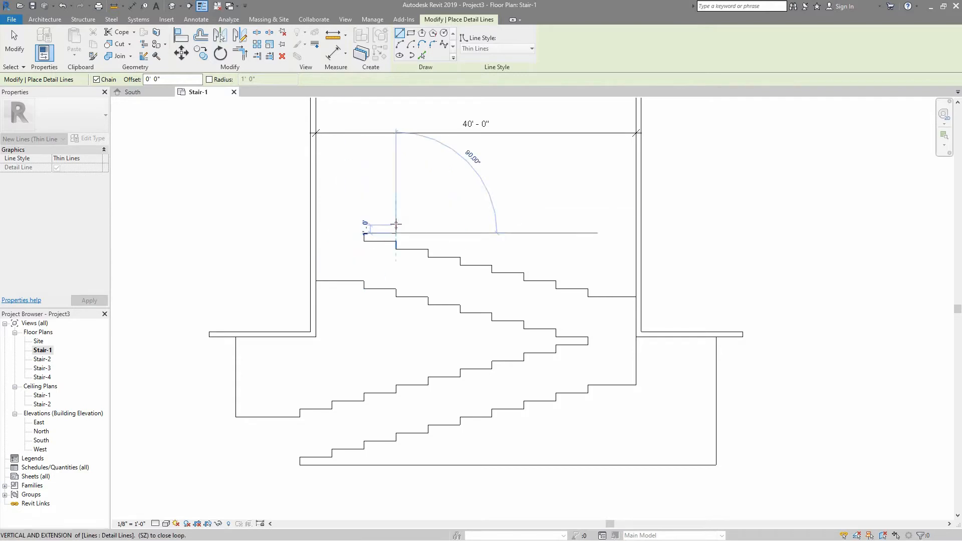
click(396, 225)
click(427, 225)
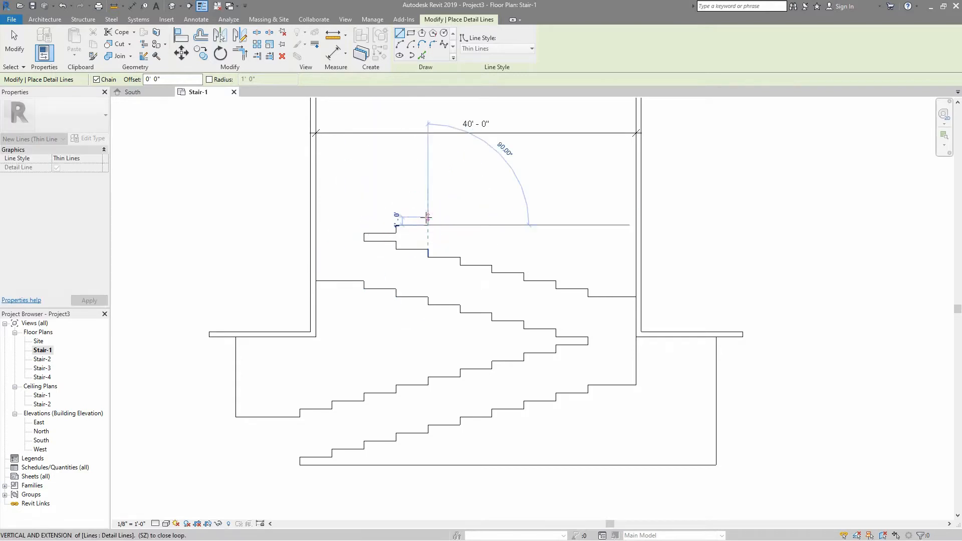
click(428, 216)
click(459, 217)
click(460, 209)
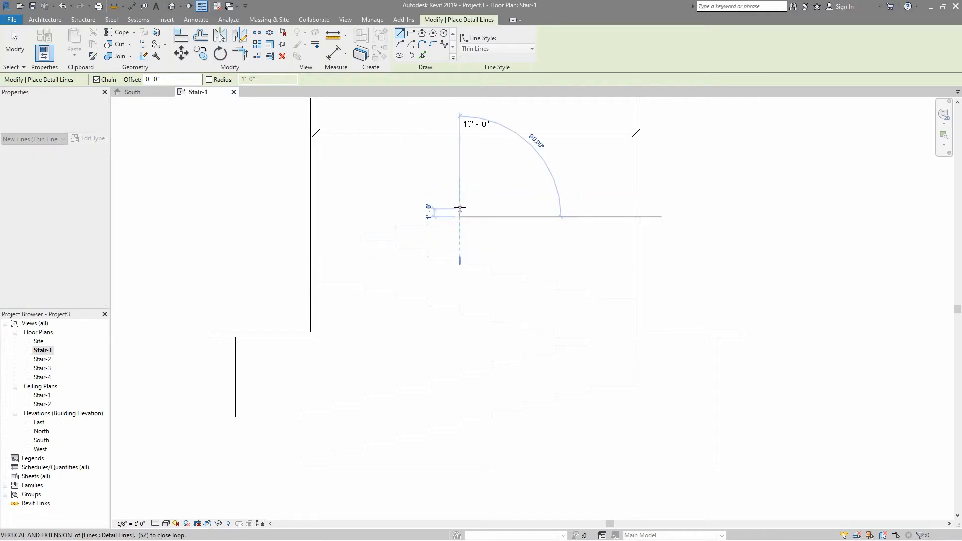
click(492, 209)
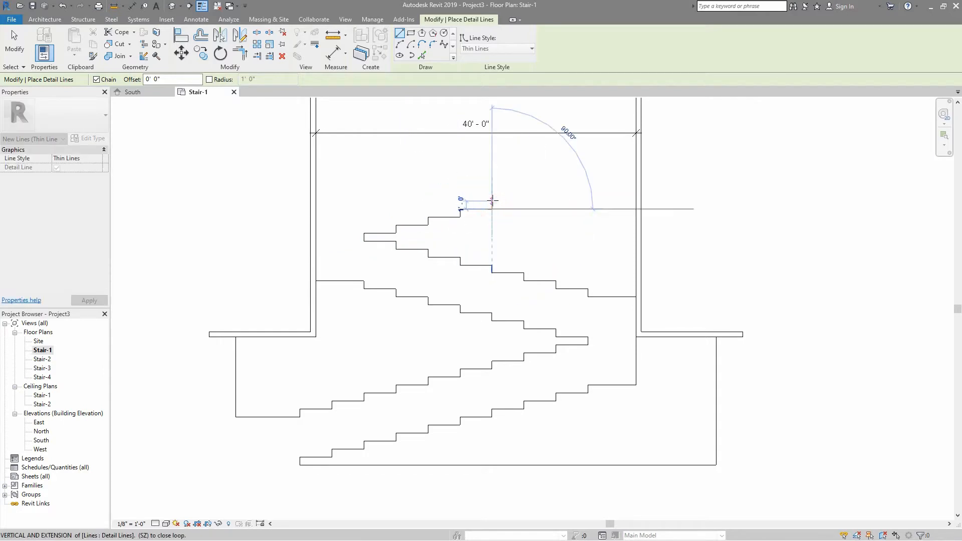
Extend the eastward flight by three 1' by 4' steps, then finish it with a 1' riser and a 6' line to the eastern wall
click(492, 201)
click(523, 201)
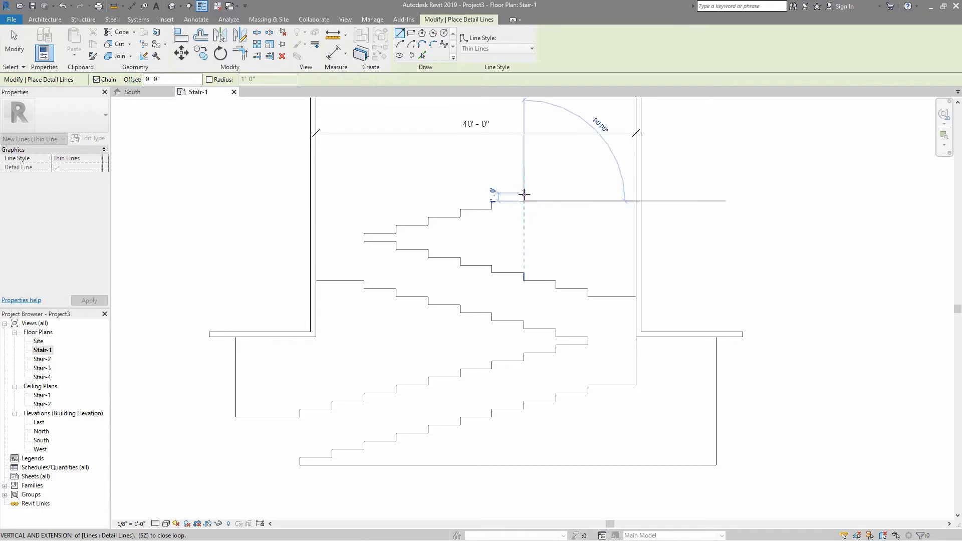
click(524, 193)
click(555, 193)
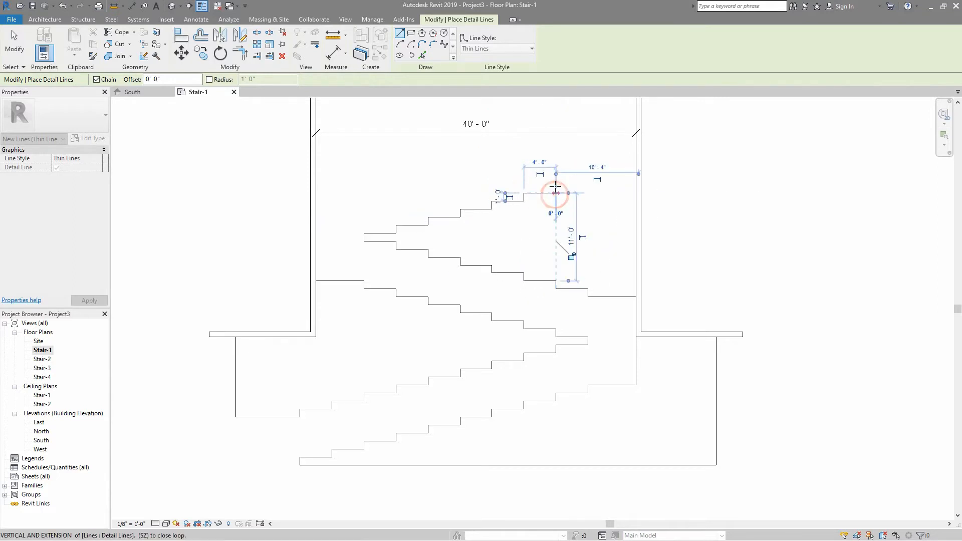
click(556, 185)
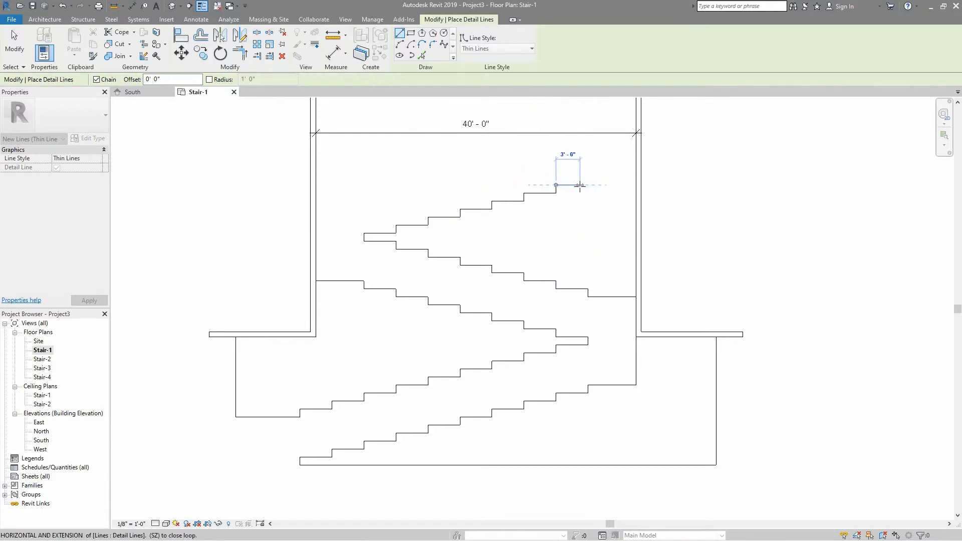
click(587, 184)
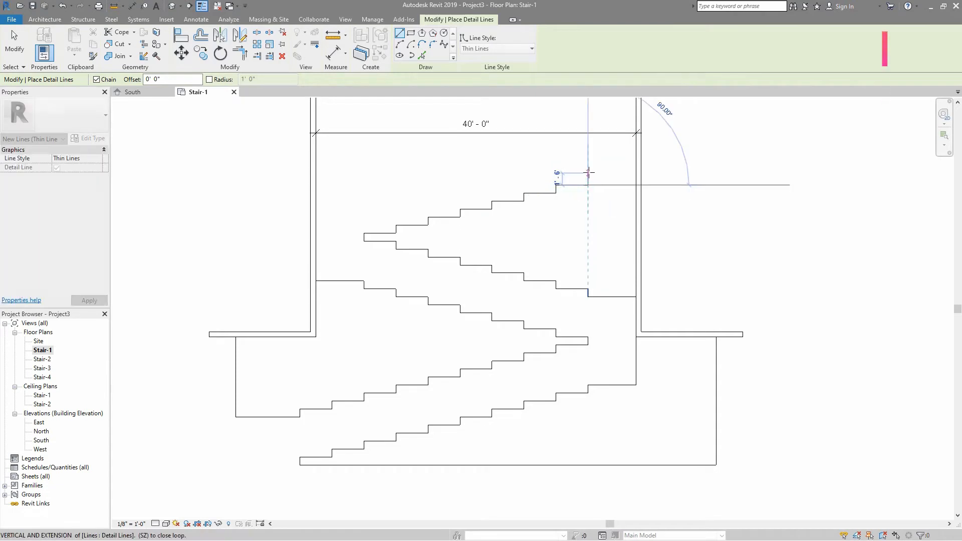
click(588, 176)
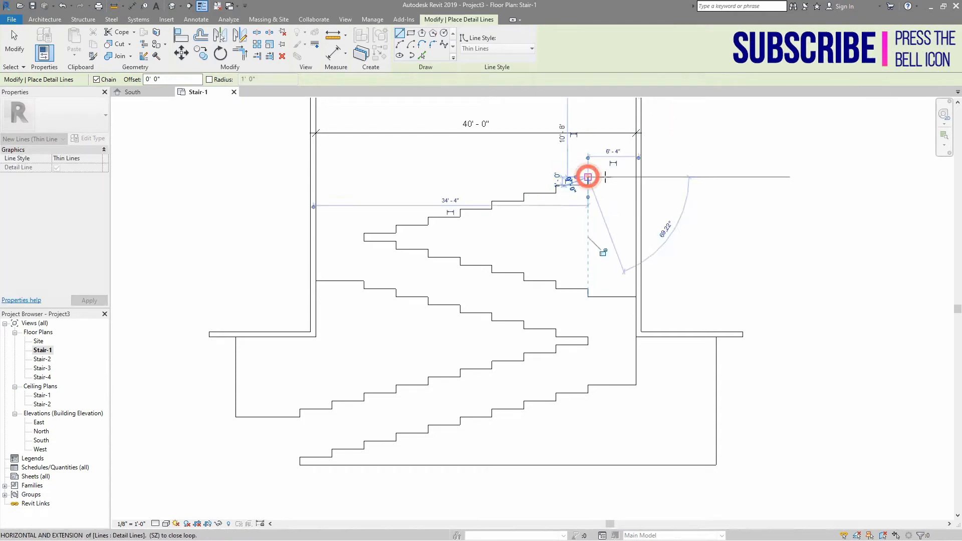
click(636, 176)
key(Escape)
key(Escape)
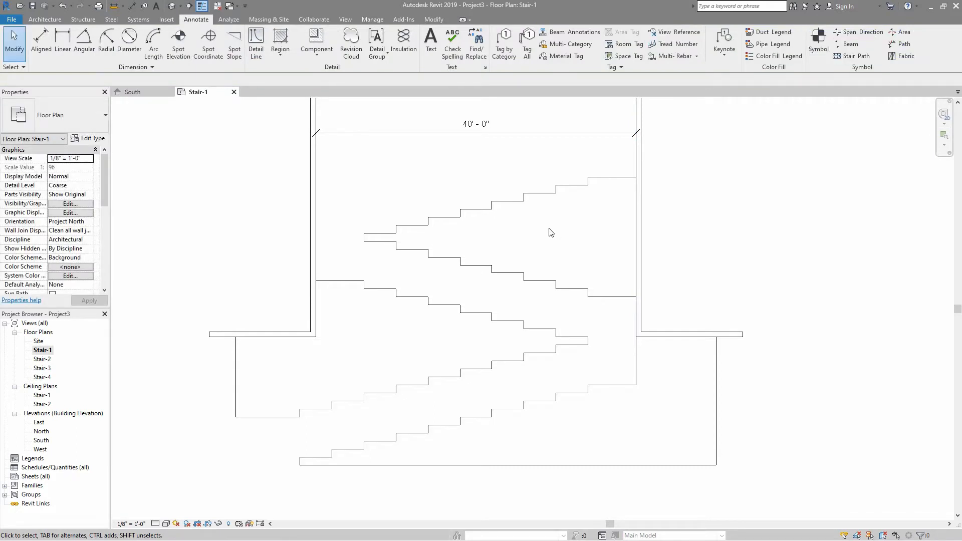
Draw detail lines from the western landing's corner north along the wall, level with the eastward flight's sixth 4' tread, and 6' east
click(254, 36)
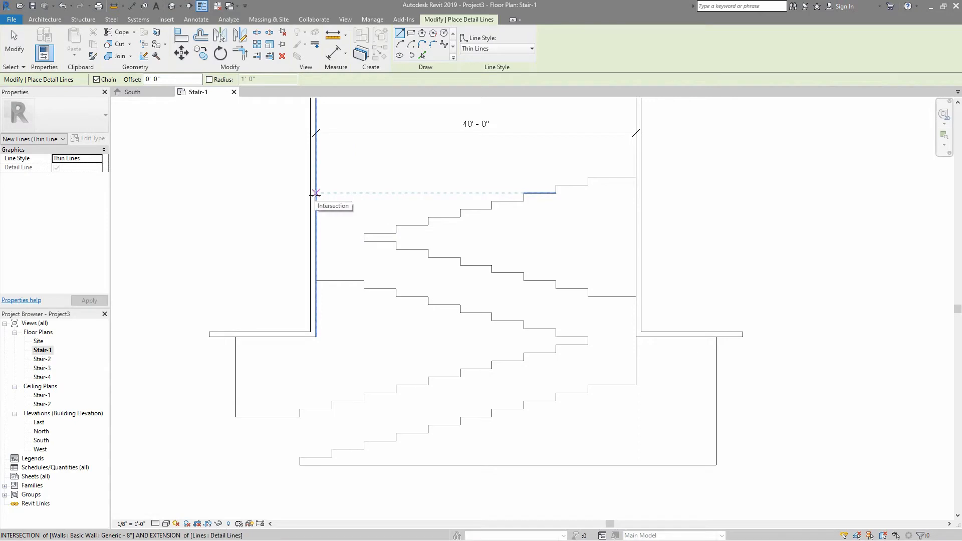
click(315, 281)
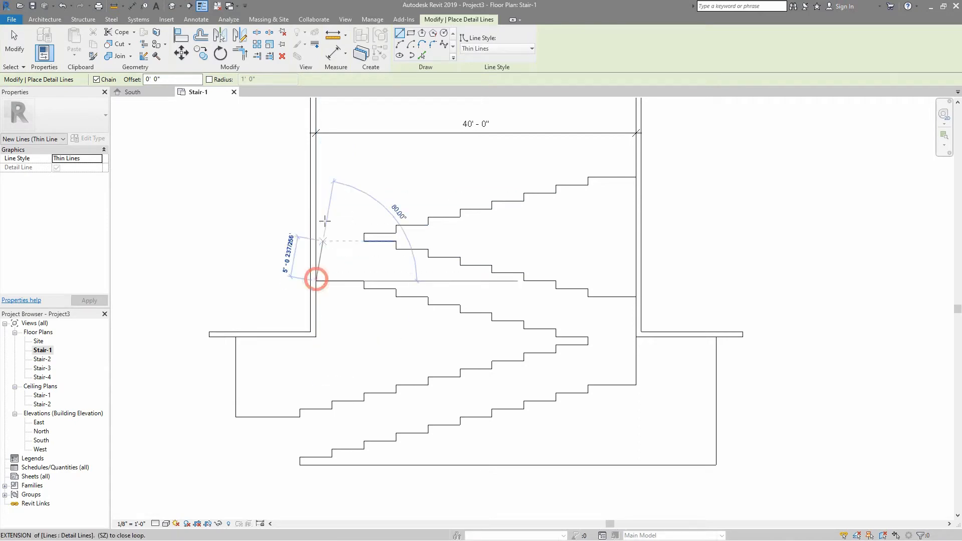
click(315, 193)
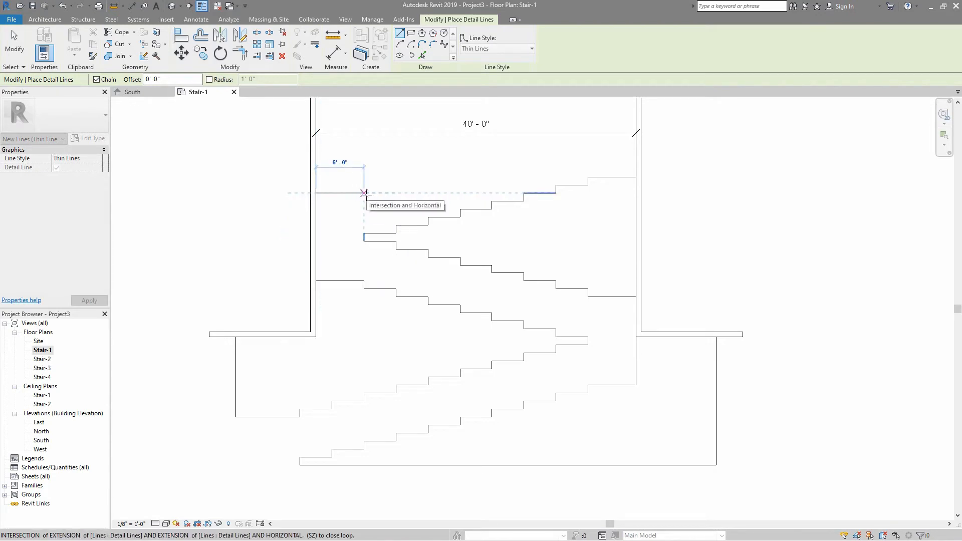
click(365, 193)
Draw four steps ascending eastward from the new western 6' line, each with a 1' riser and a 4' tread
click(365, 184)
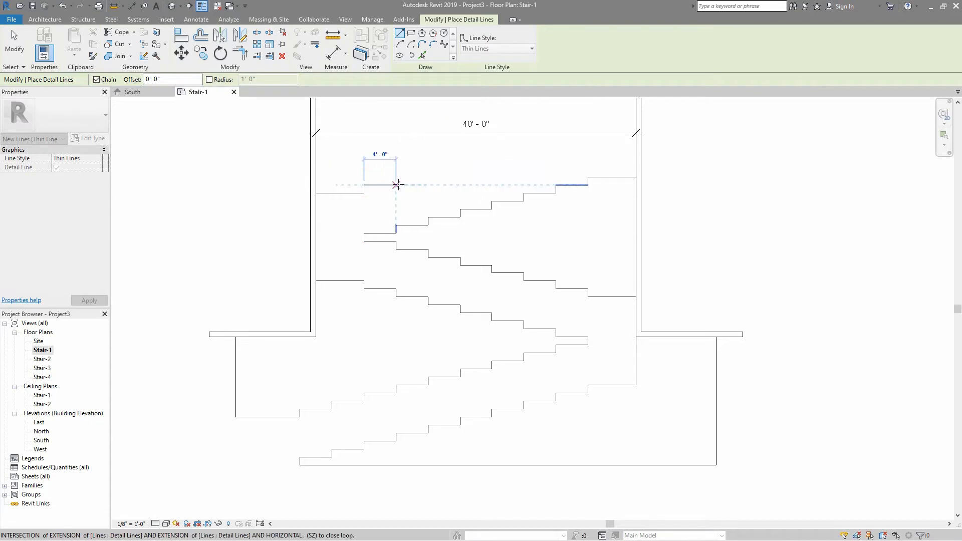
click(395, 184)
click(395, 176)
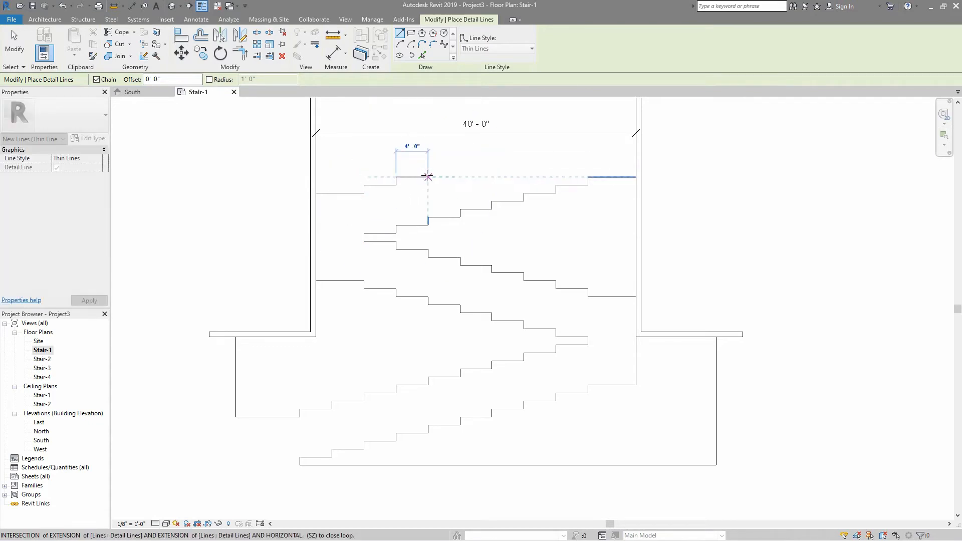
click(428, 176)
click(428, 168)
click(459, 169)
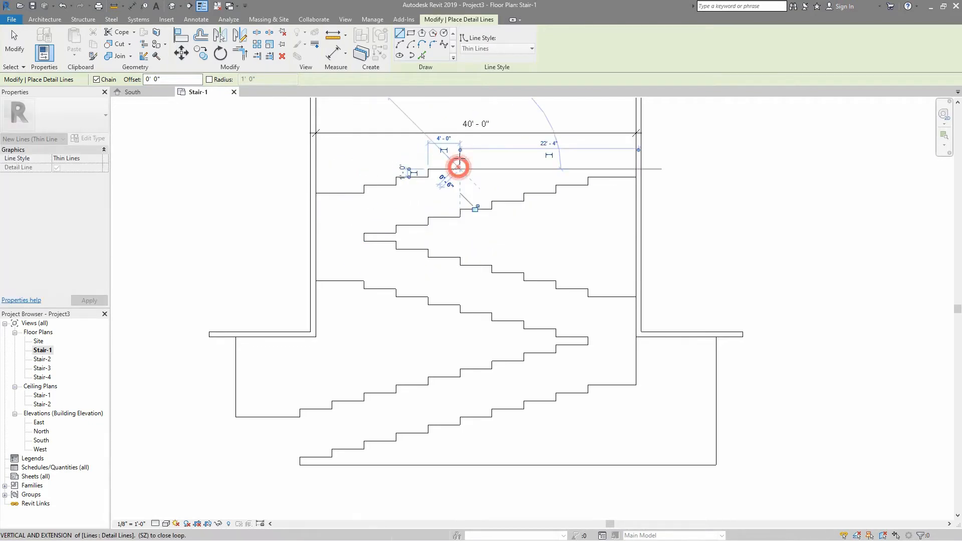
click(460, 161)
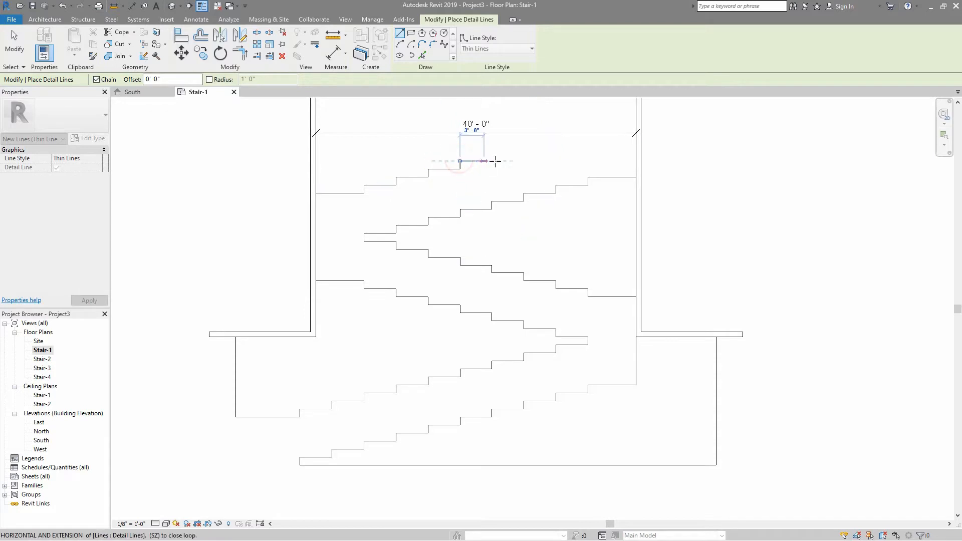
click(491, 161)
Continue the topmost eastward flight with three more steps, each with a 1' riser and a 4' tread
click(491, 153)
click(524, 153)
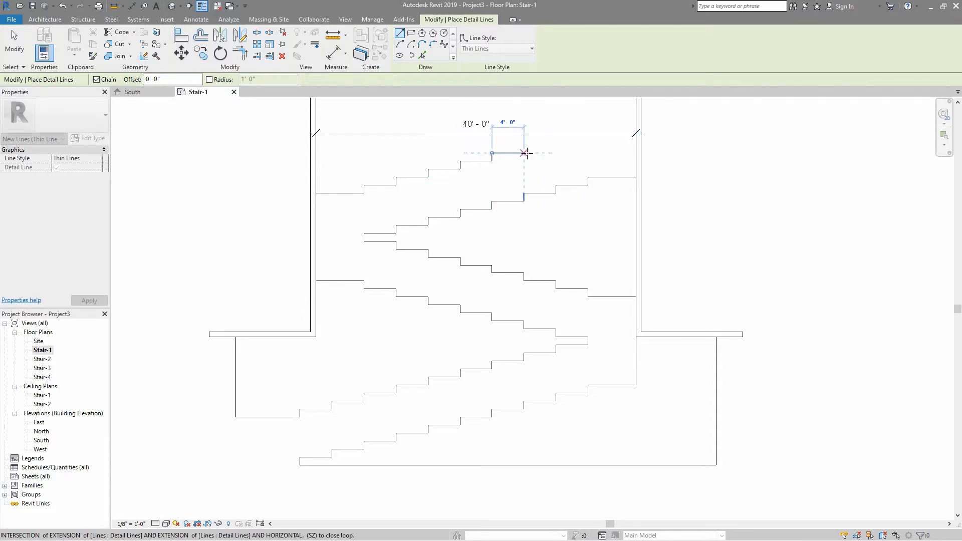
click(523, 145)
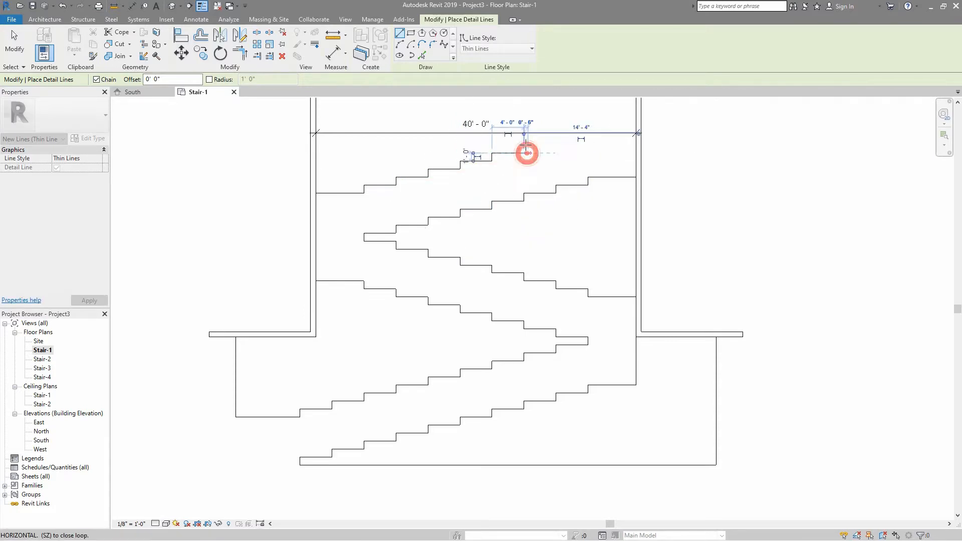
click(555, 145)
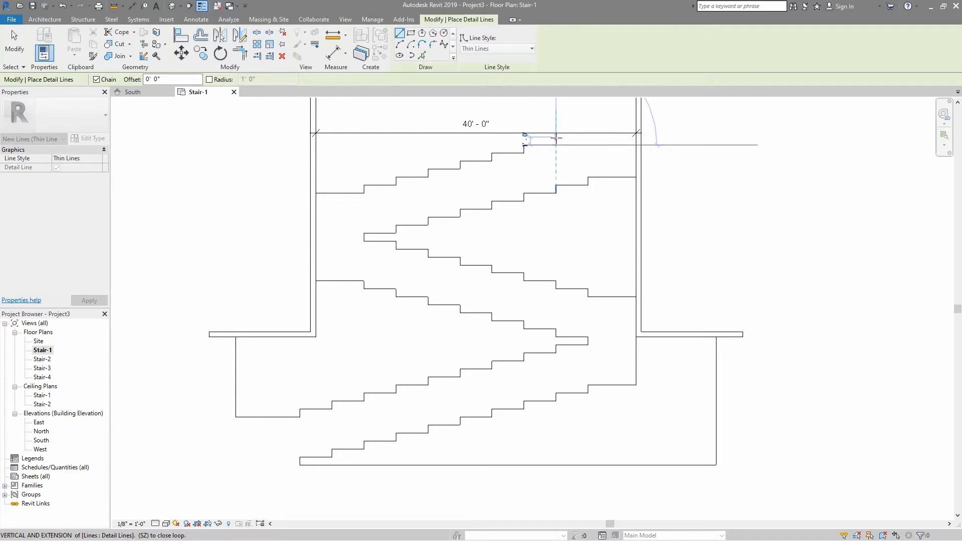
click(555, 137)
click(587, 136)
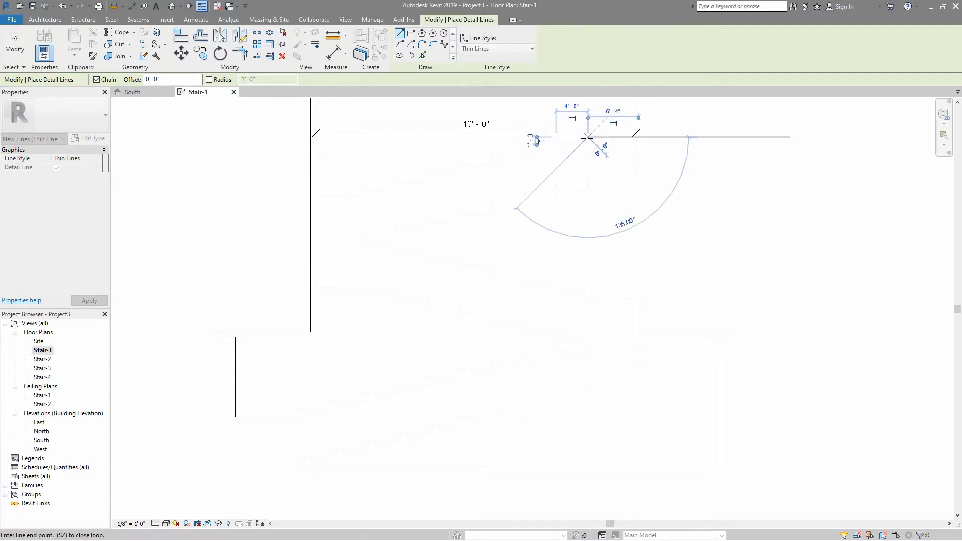
Close the topmost flight with a 1' riser at its eastern end and a 34' horizontal line back to the western wall
scroll(587, 126, up, 3)
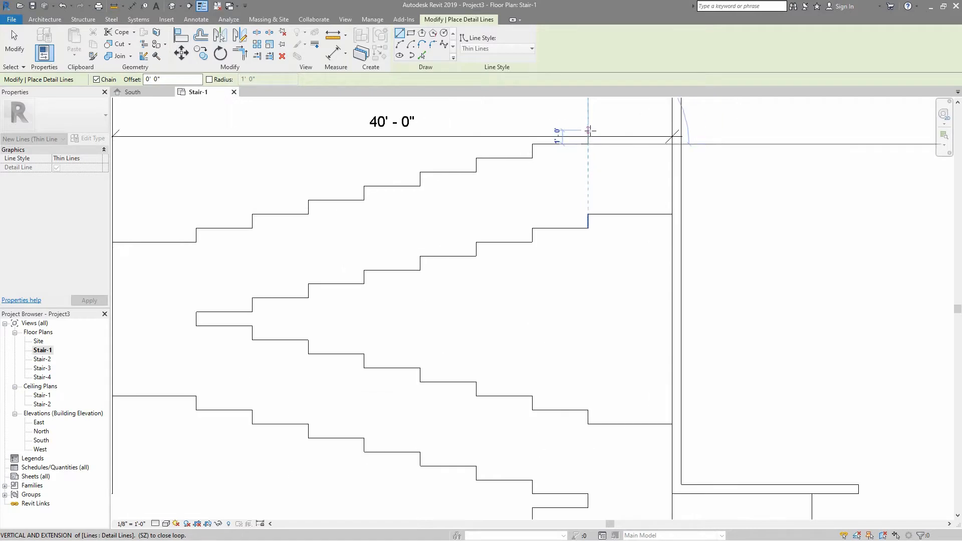
click(588, 131)
scroll(588, 131, down, 4)
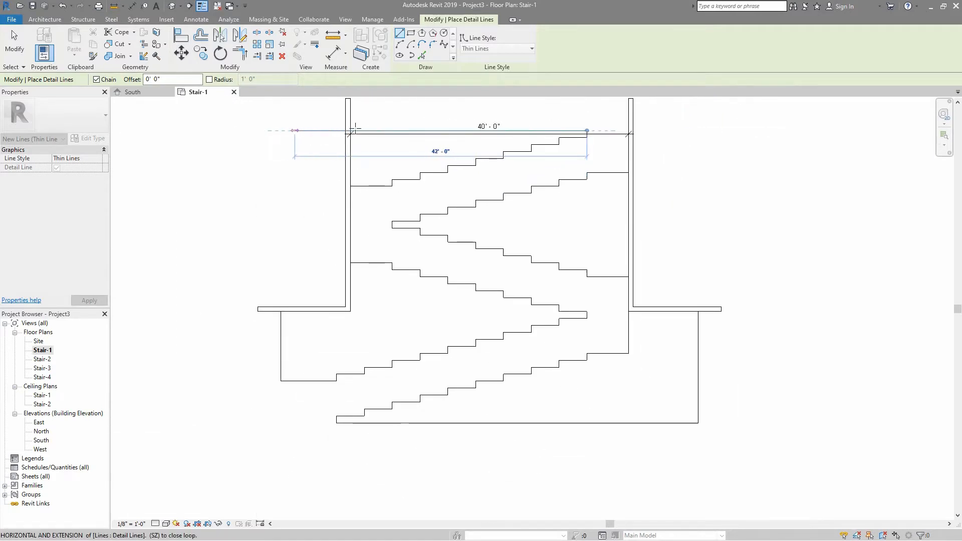
scroll(349, 132, up, 1)
click(349, 132)
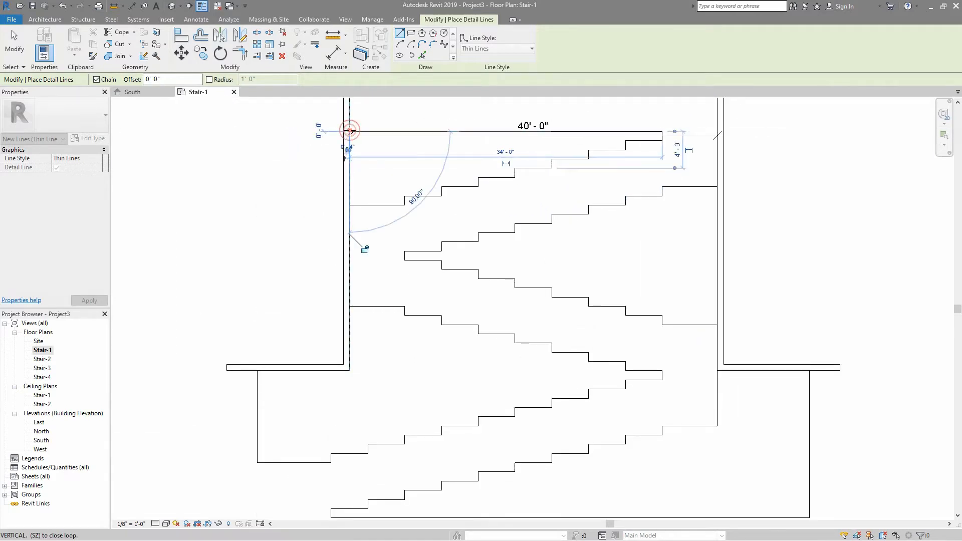
key(Escape)
key(Escape)
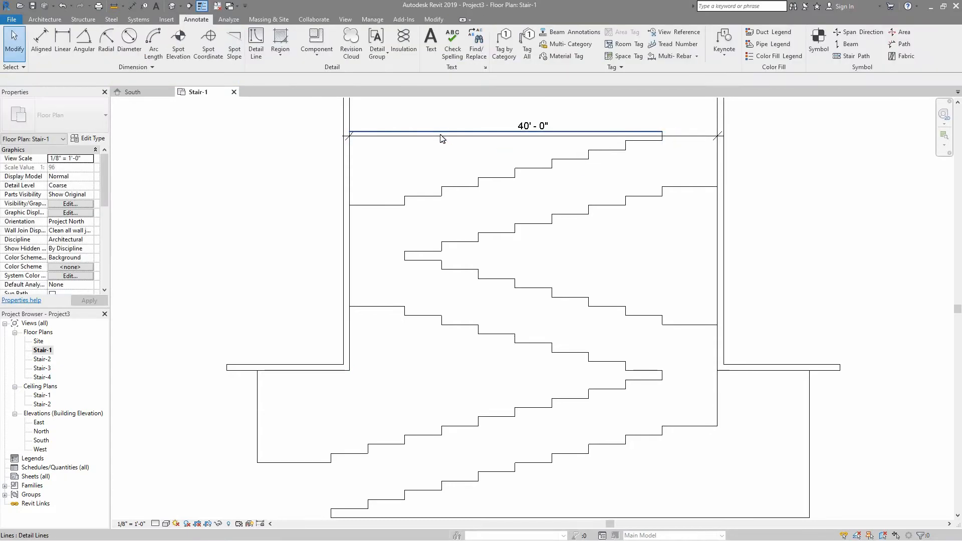
Move the 40' wall-to-wall dimension north so it sits clear above the topmost detail line
click(436, 136)
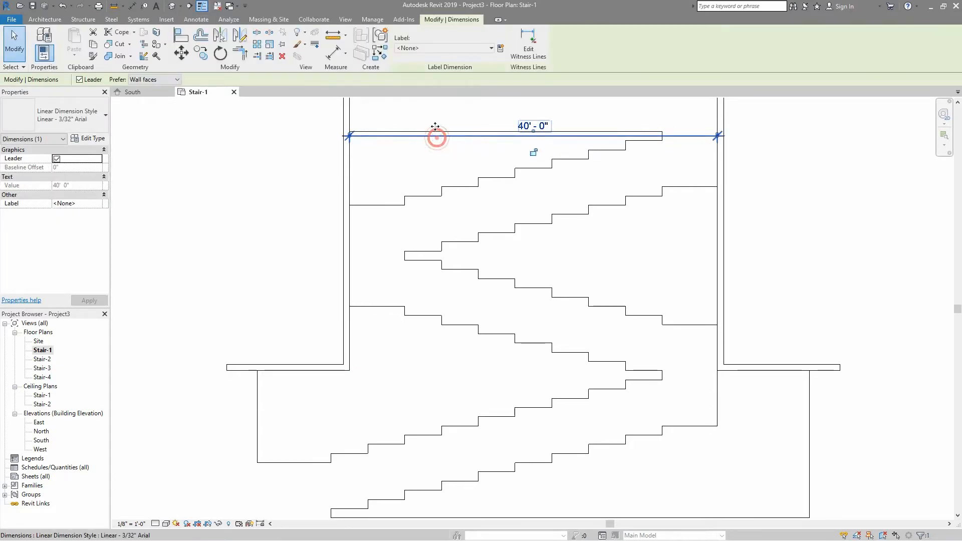
drag(436, 135, 435, 114)
click(425, 151)
scroll(425, 163, down, 3)
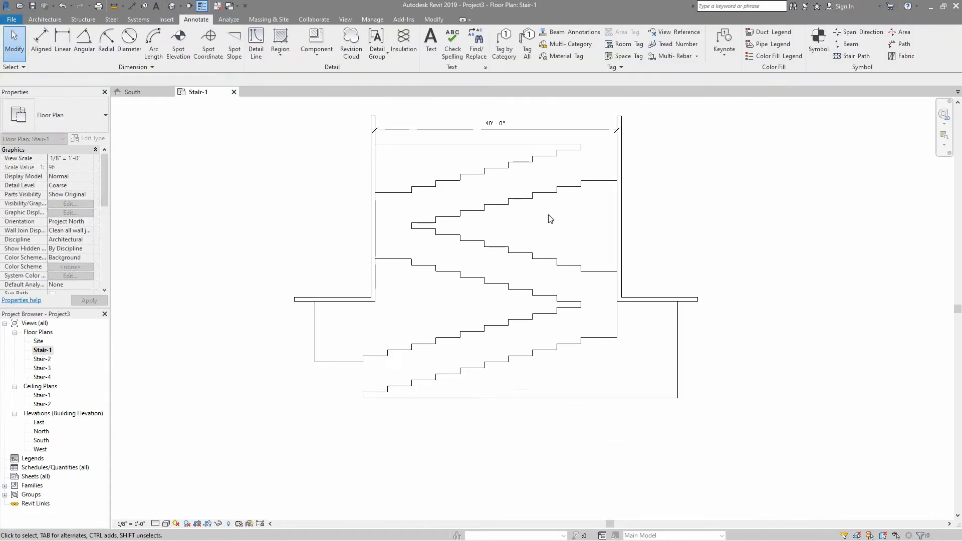
Draw a diagonal detail line from the lowest flight's eastern landing corner to the outline's southeast corner
scroll(546, 238, up, 2)
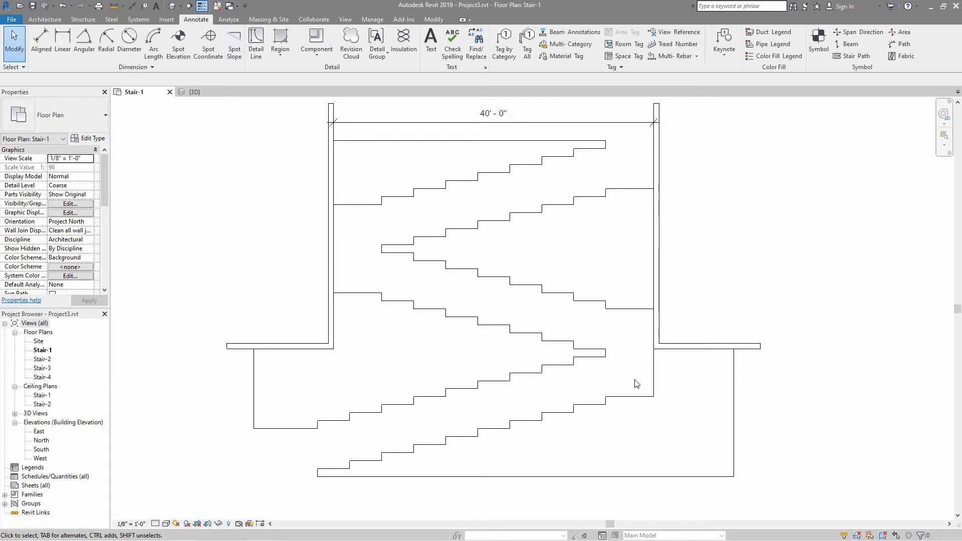
scroll(588, 401, up, 4)
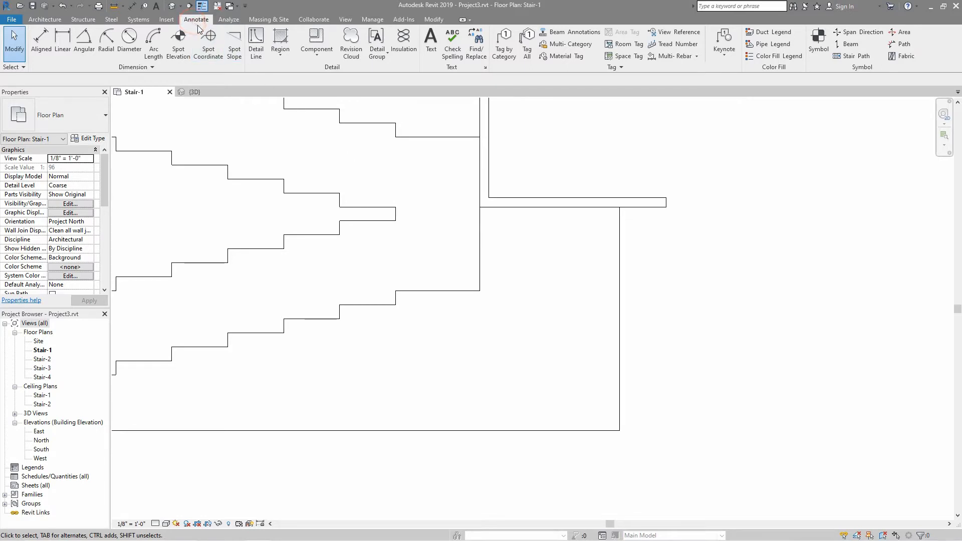
click(256, 42)
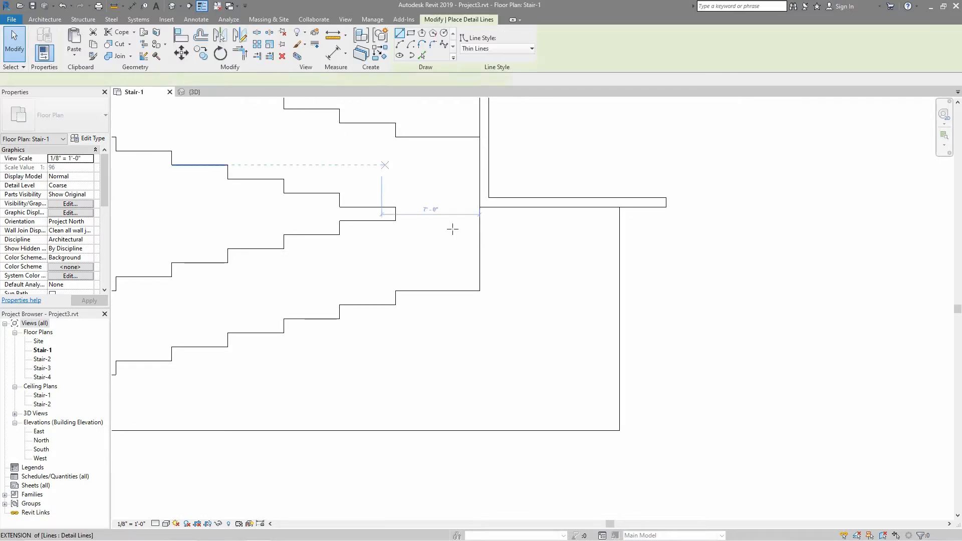
click(480, 290)
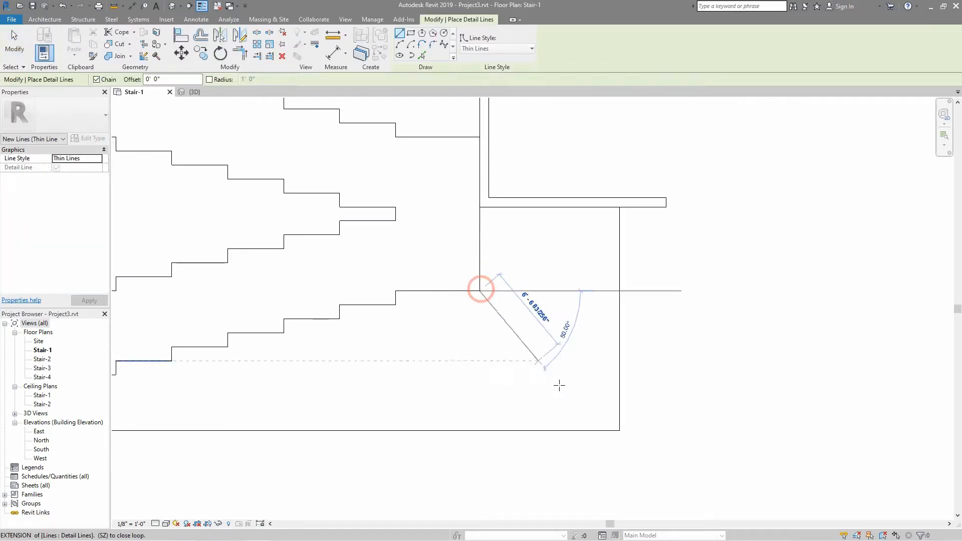
click(619, 430)
scroll(654, 313, down, 3)
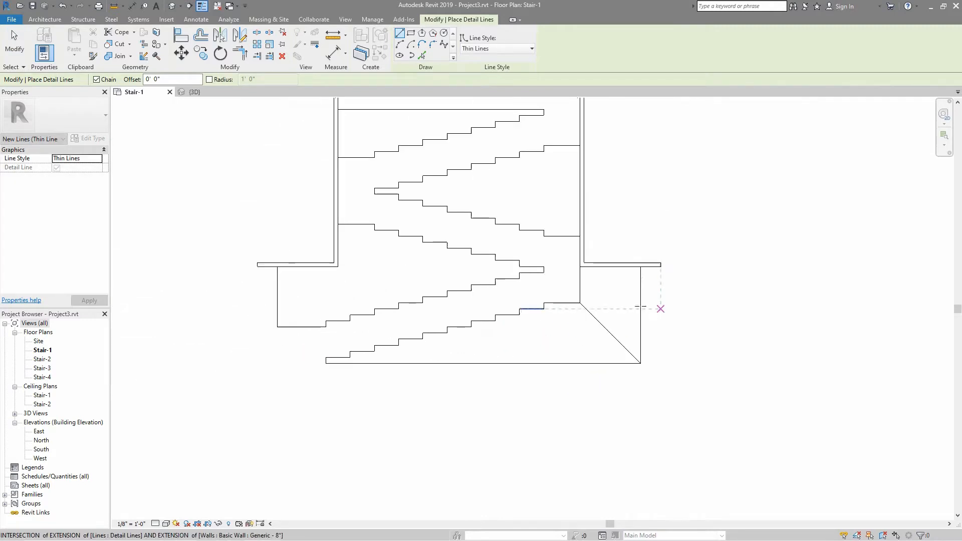
Draw a diagonal detail line from the western wall's inner corner to the southwest corner of the western landing outline
scroll(306, 301, up, 5)
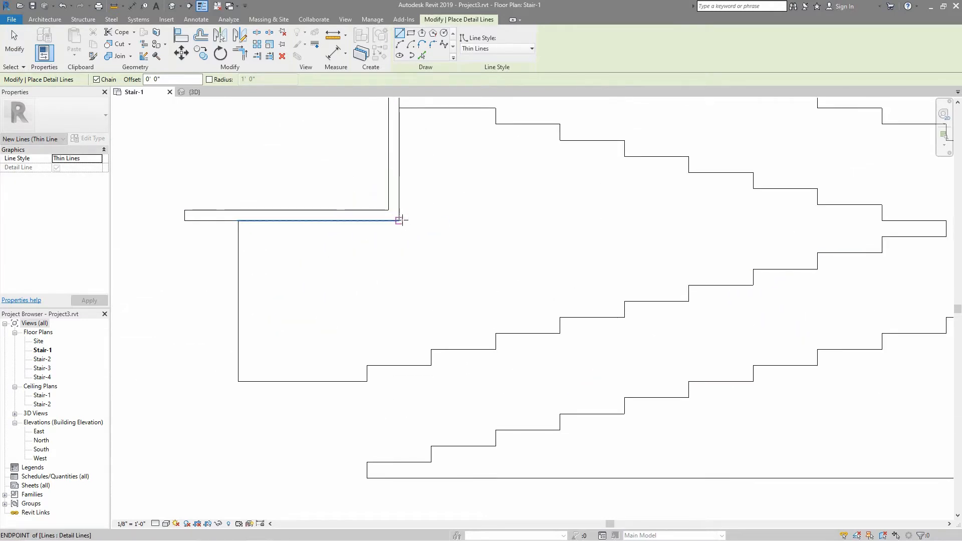
click(399, 220)
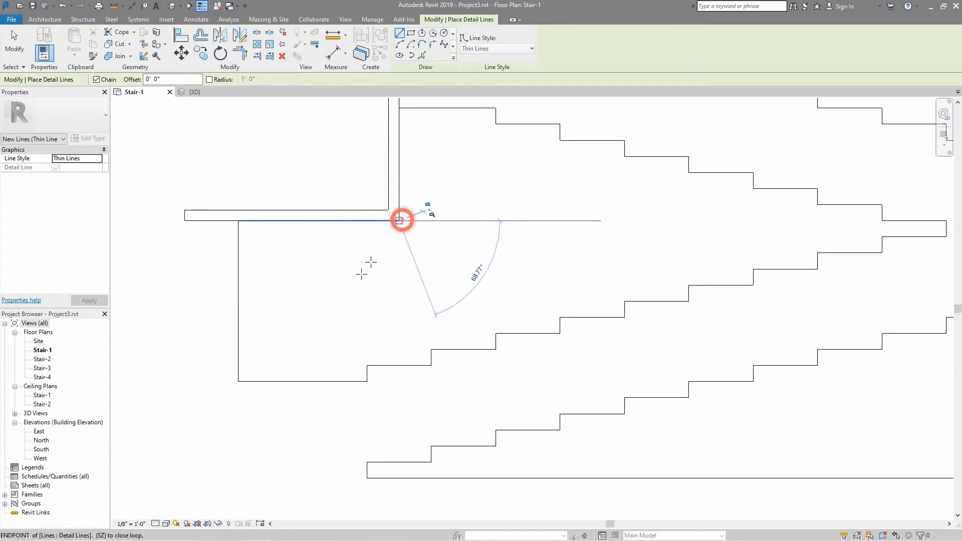
click(239, 380)
key(Escape)
key(Escape)
scroll(296, 279, down, 4)
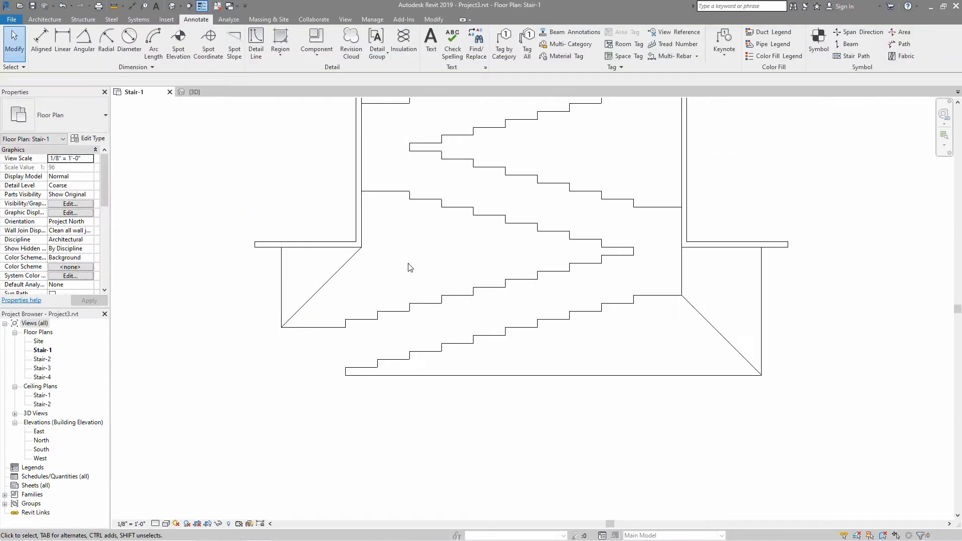
scroll(408, 267, down, 3)
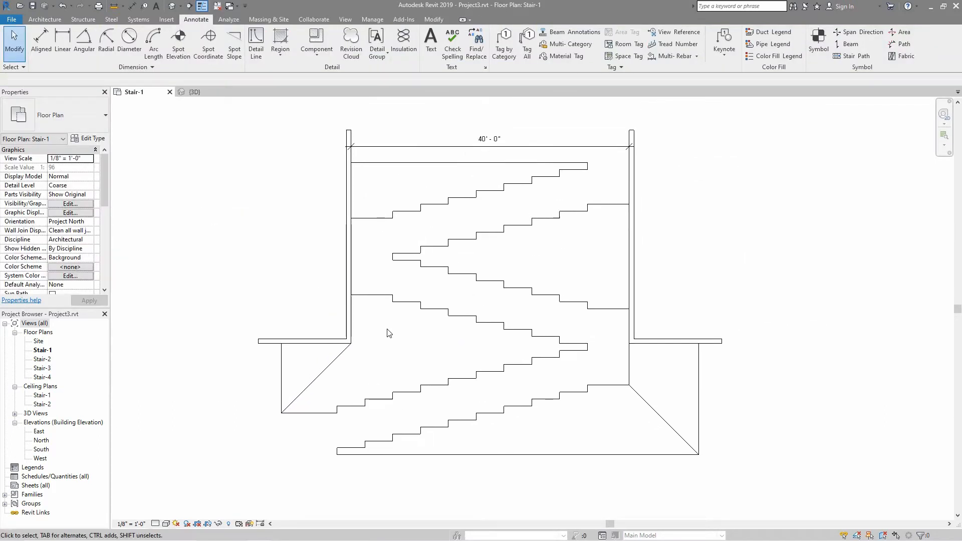
Tile the Stair-1 plan and the 3D view side by side and slightly widen the plan's pane
click(345, 20)
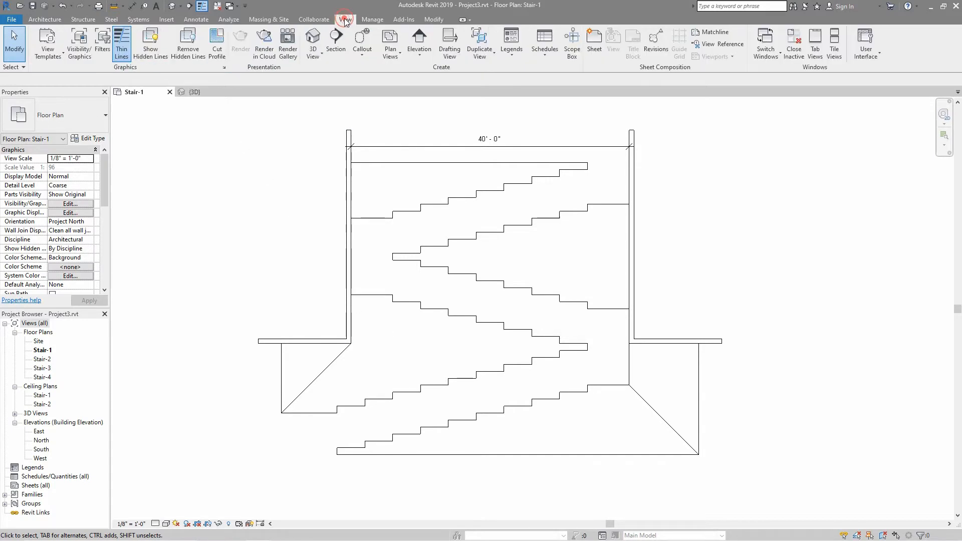
click(835, 45)
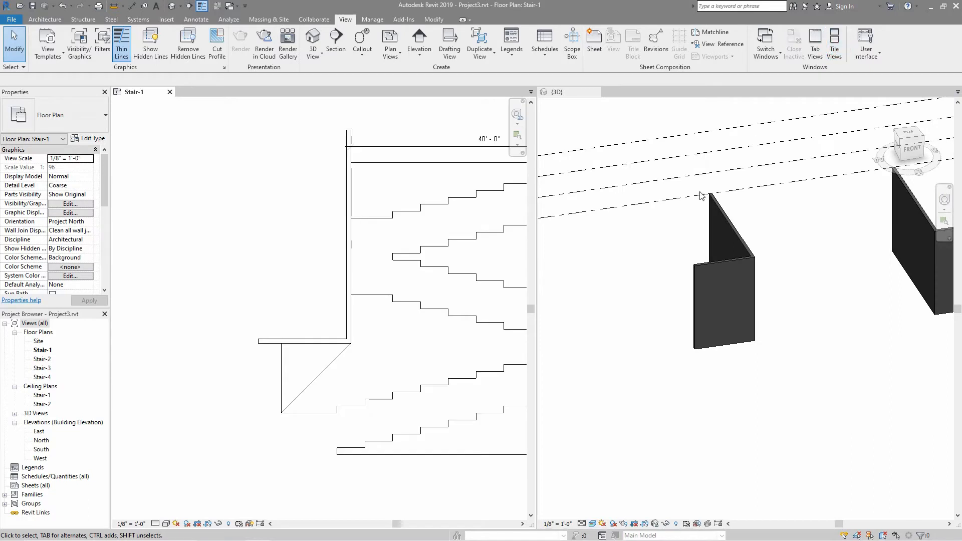
middle_drag(367, 240, 198, 240)
middle_drag(324, 253, 324, 241)
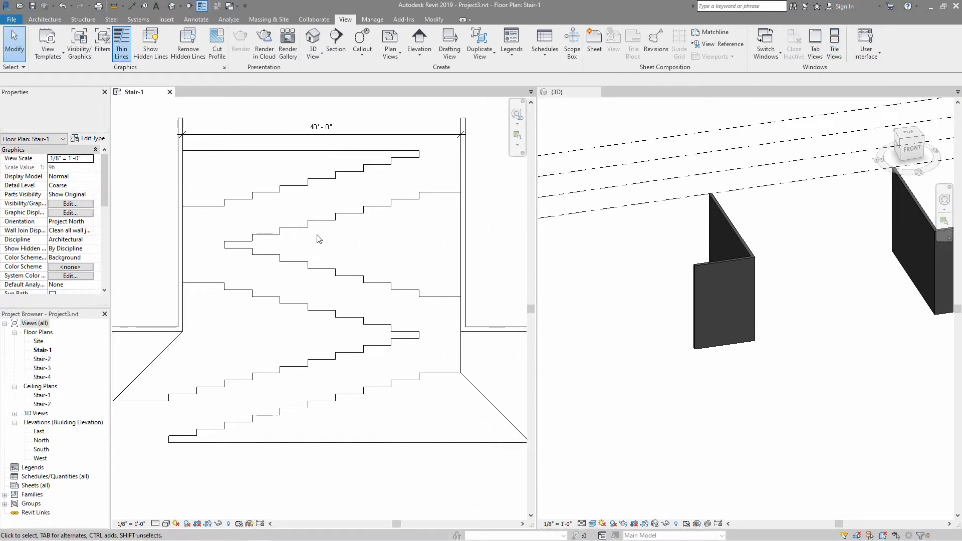
click(662, 257)
middle_drag(788, 304, 702, 315)
scroll(800, 317, up, 2)
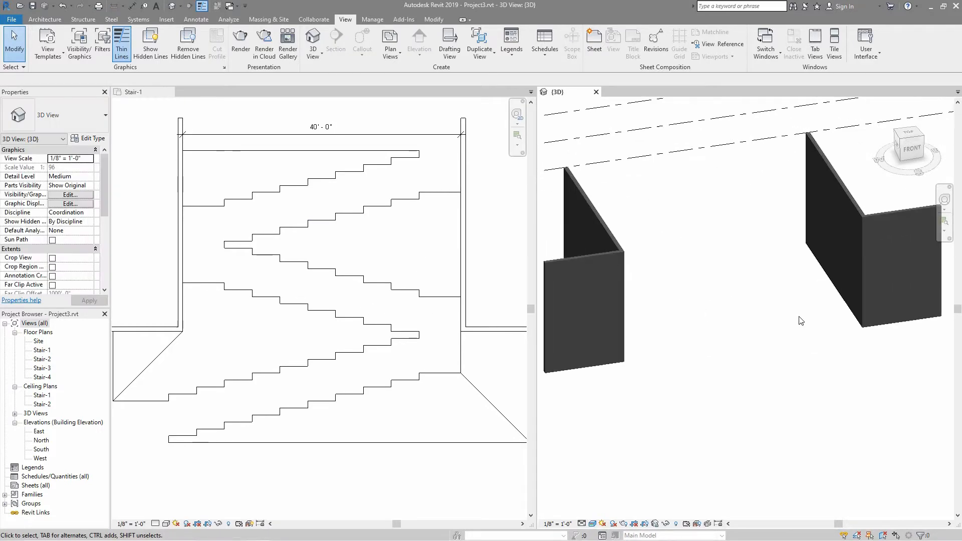
middle_drag(800, 321, 751, 270)
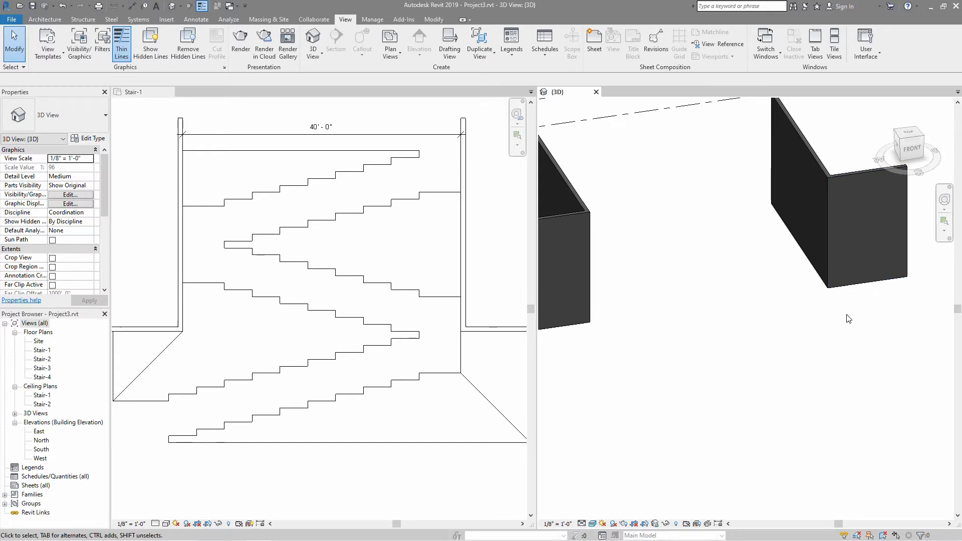
click(397, 265)
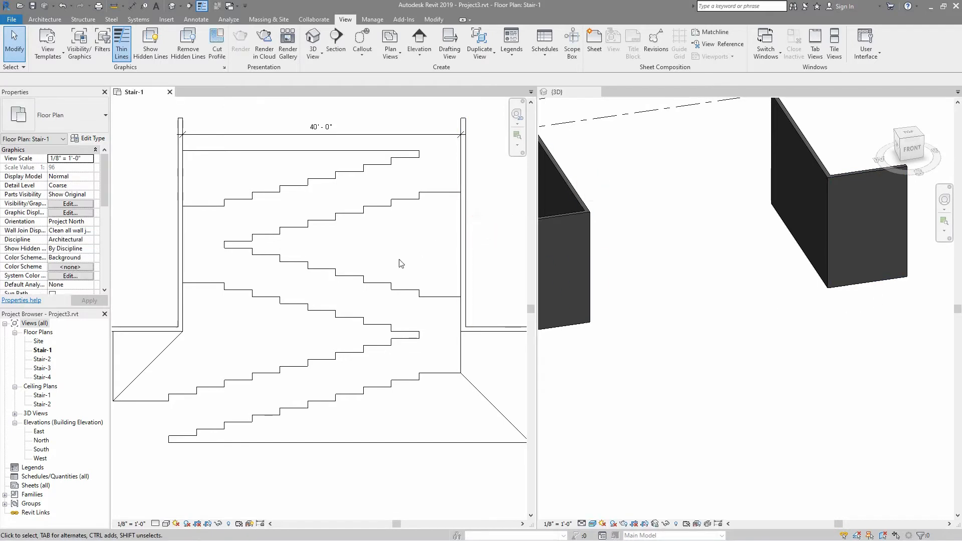
middle_drag(398, 265, 354, 160)
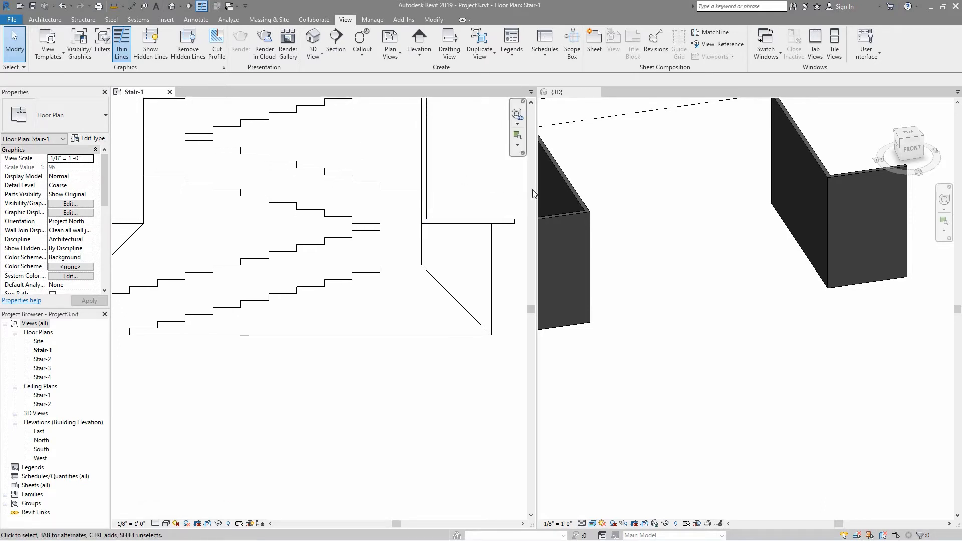
drag(538, 193, 553, 193)
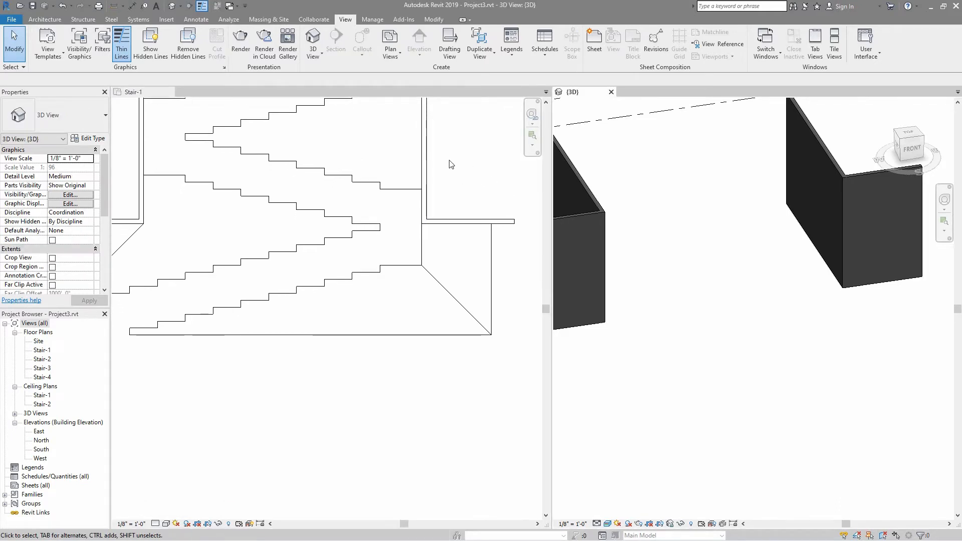
Start a new stair using the Cast-In-Place Monolithic Stair type
click(37, 22)
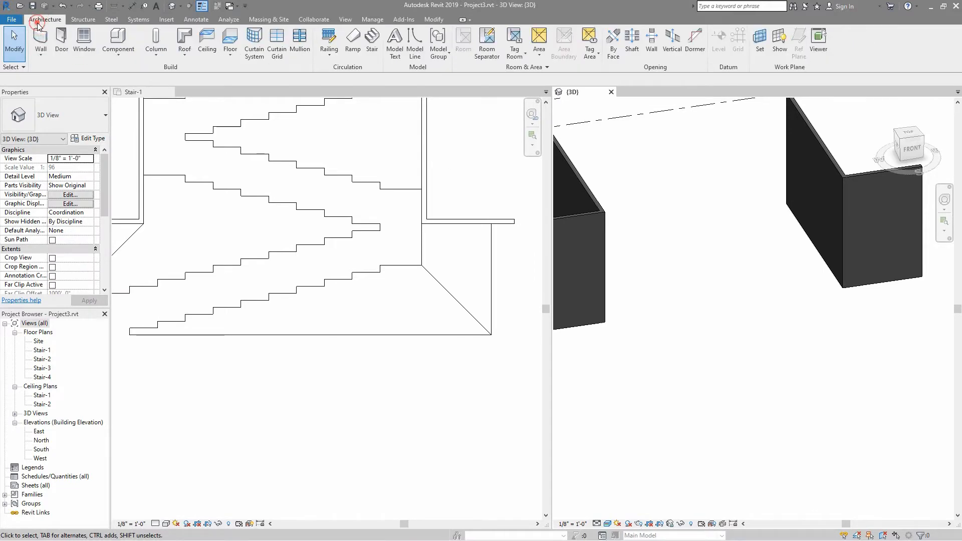
click(371, 40)
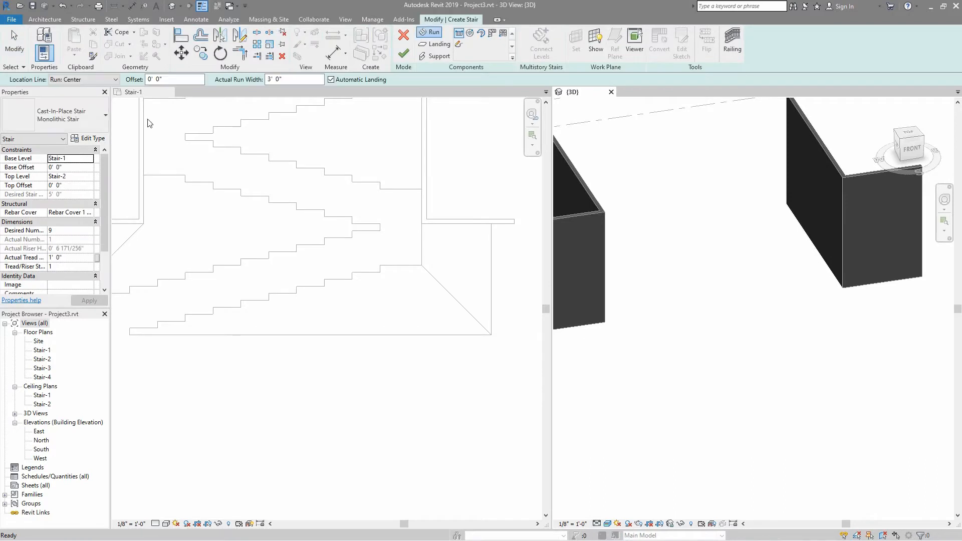
click(63, 115)
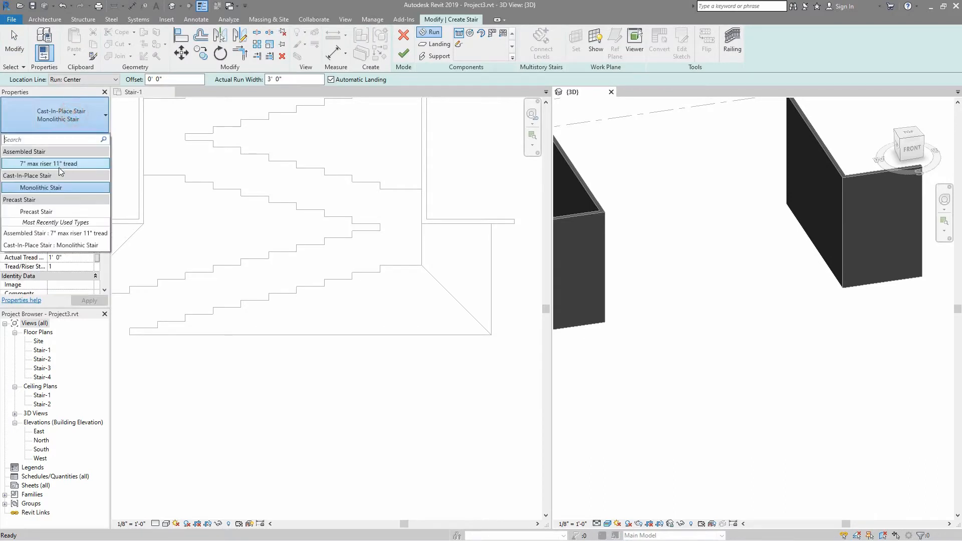
click(41, 188)
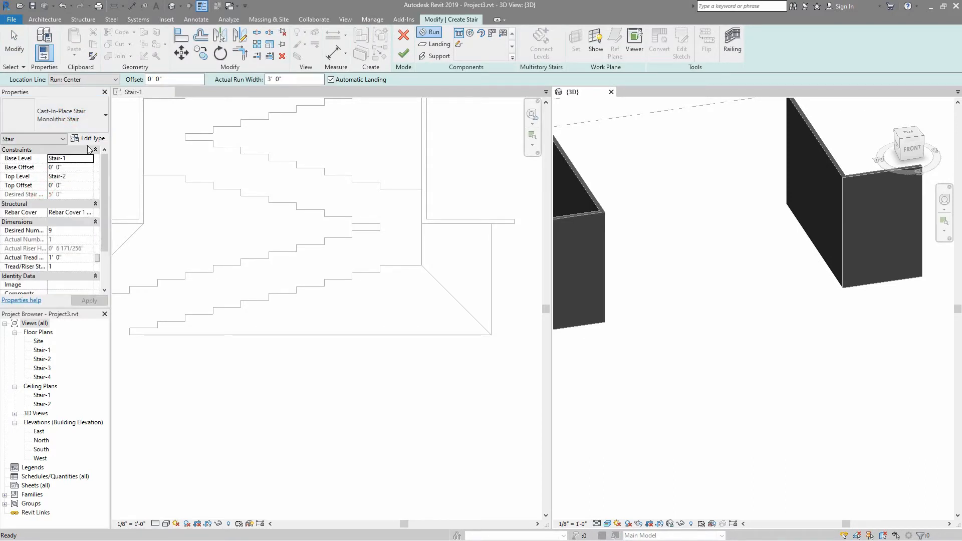
In the stair's 3/4" Nosing run type, set the nosing length to 0 and the structural depth to 6"
click(91, 142)
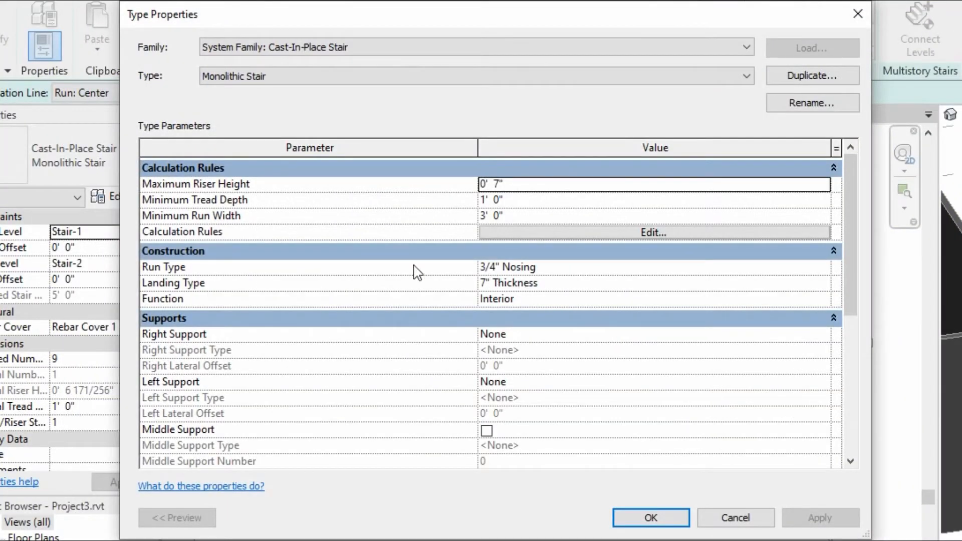
click(825, 268)
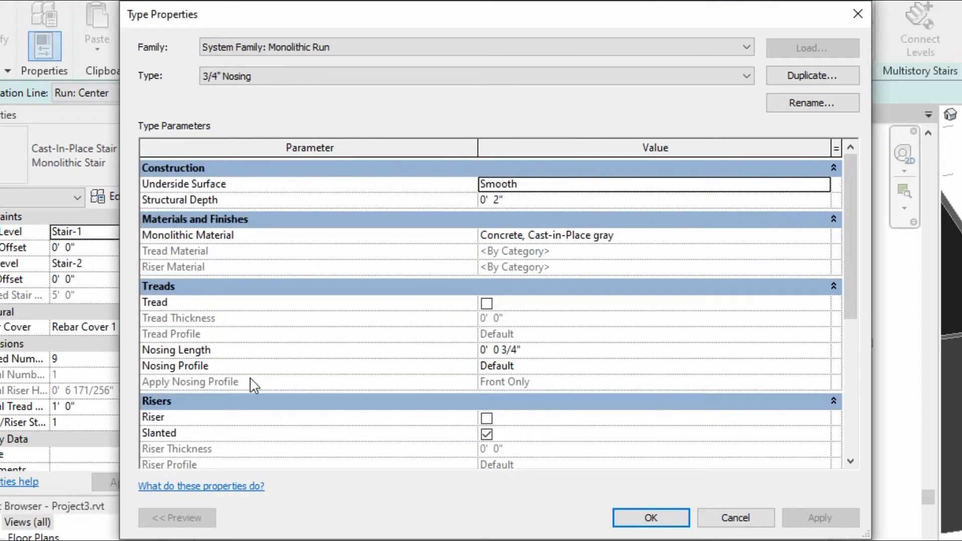
click(533, 352)
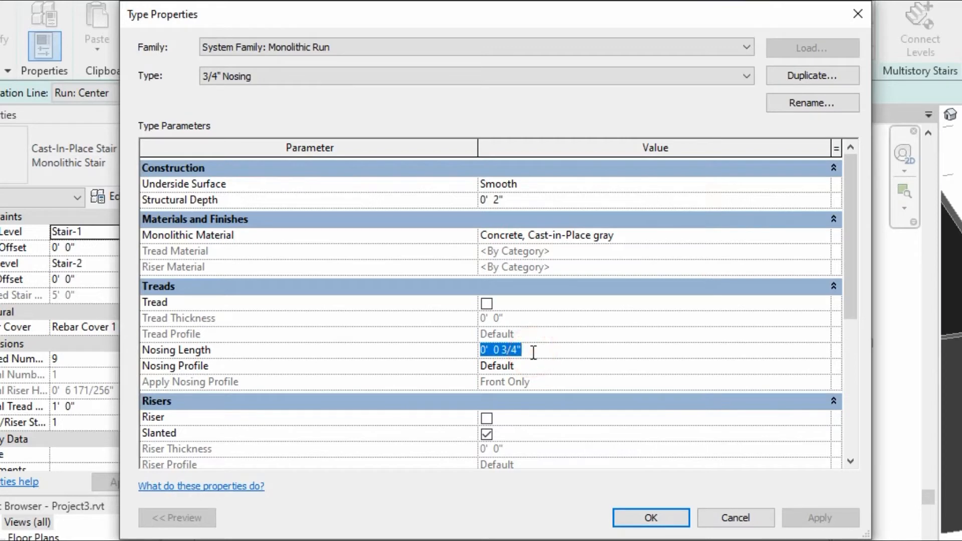
text(0)
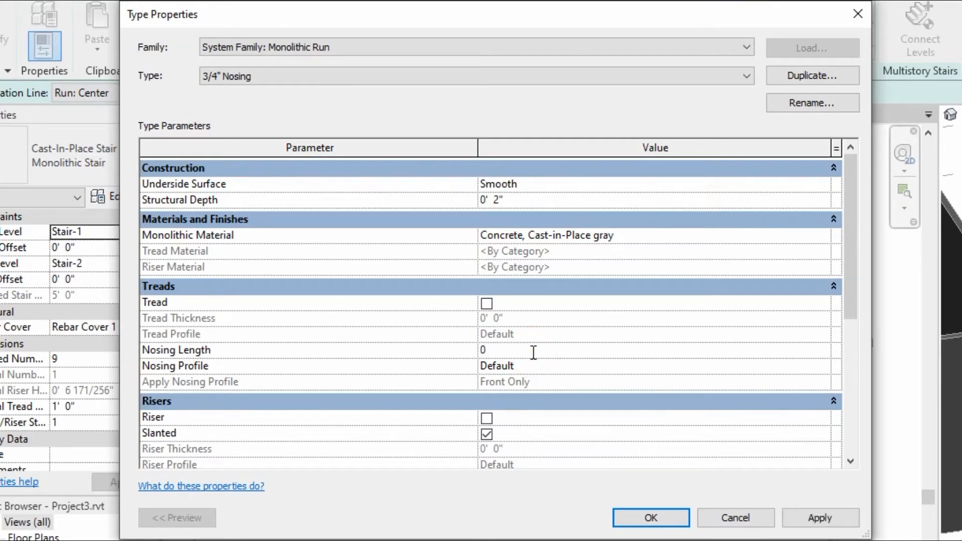
key(Return)
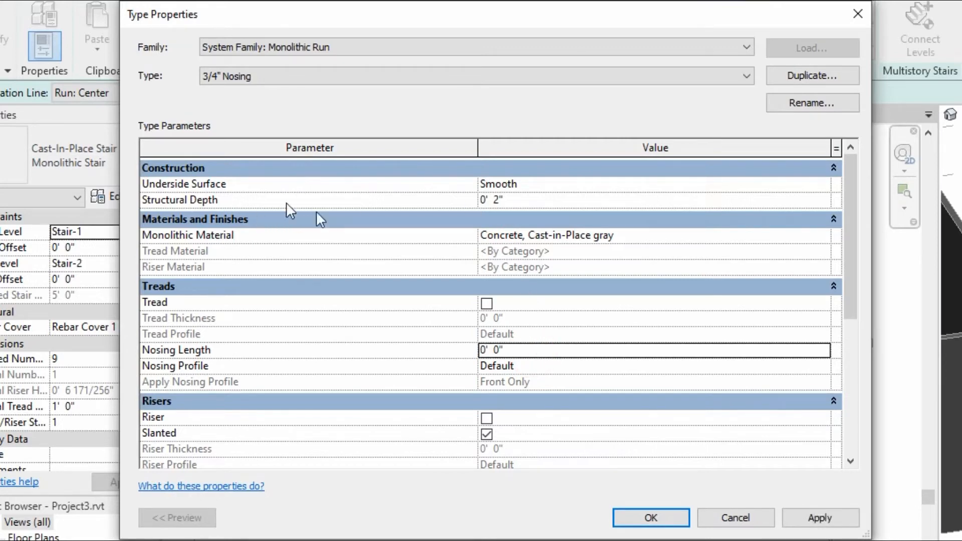
click(504, 200)
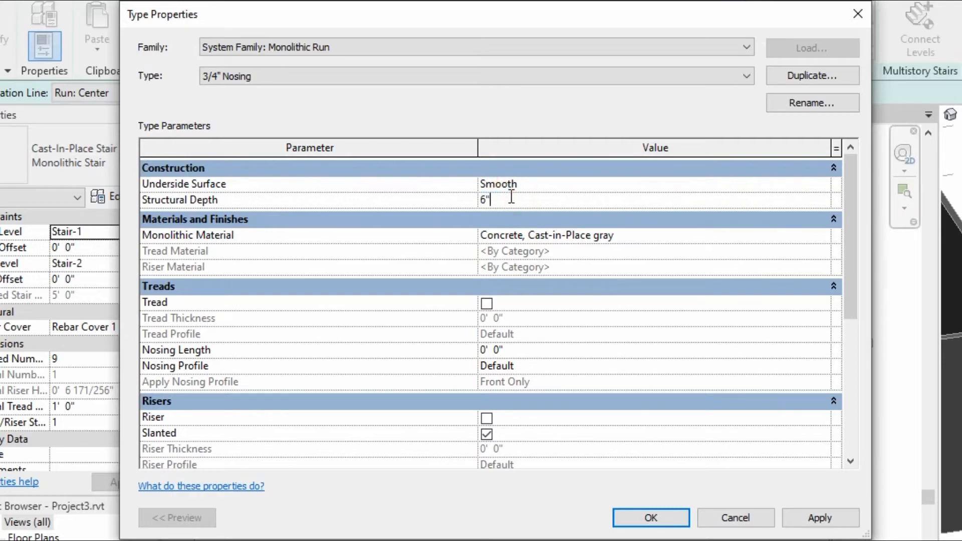
text(6")
key(Return)
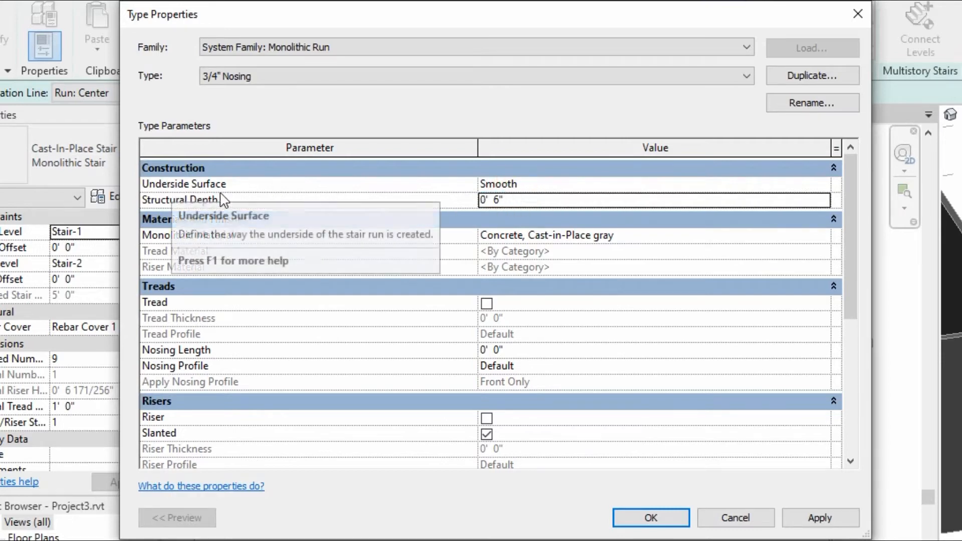
Set the run type's underside surface to Stepped and accept the run and stair type properties
click(526, 185)
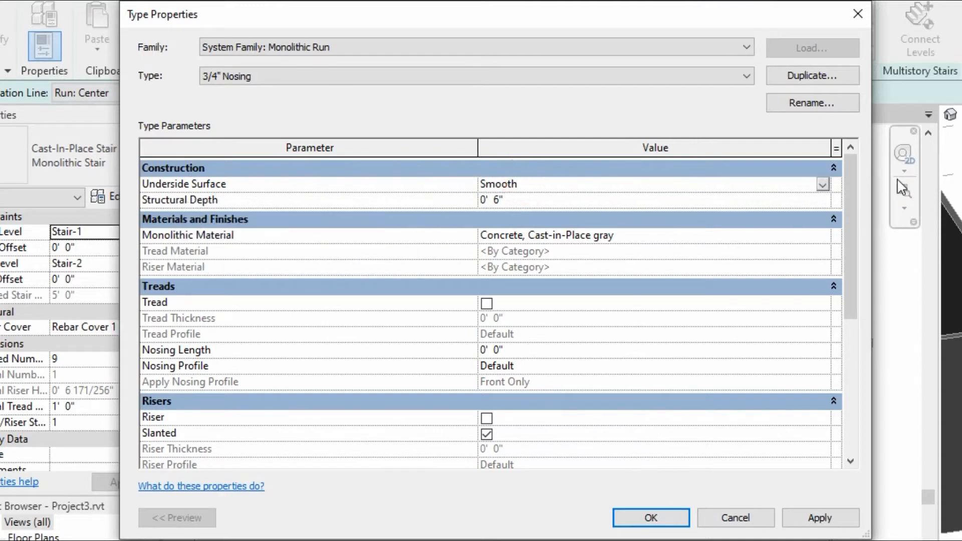
click(822, 184)
click(520, 200)
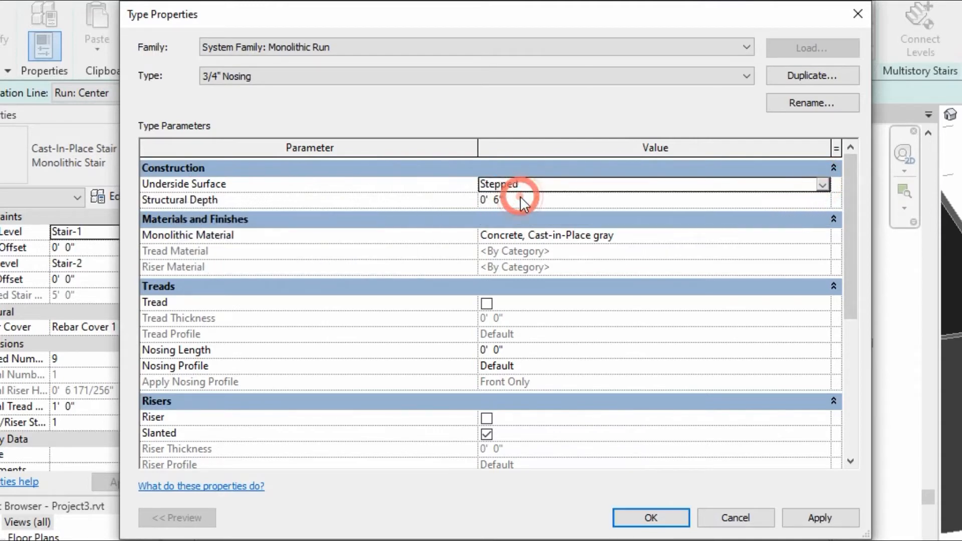
click(820, 519)
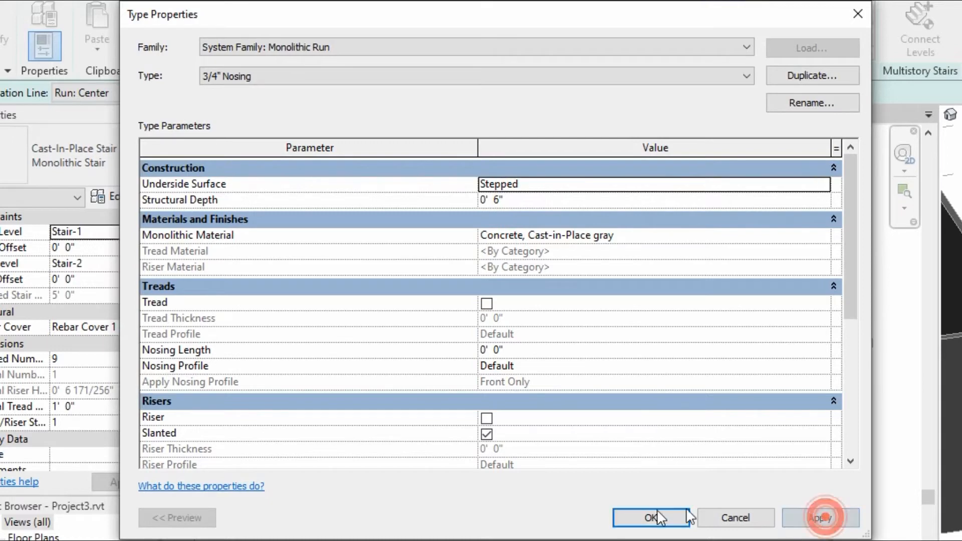
click(635, 519)
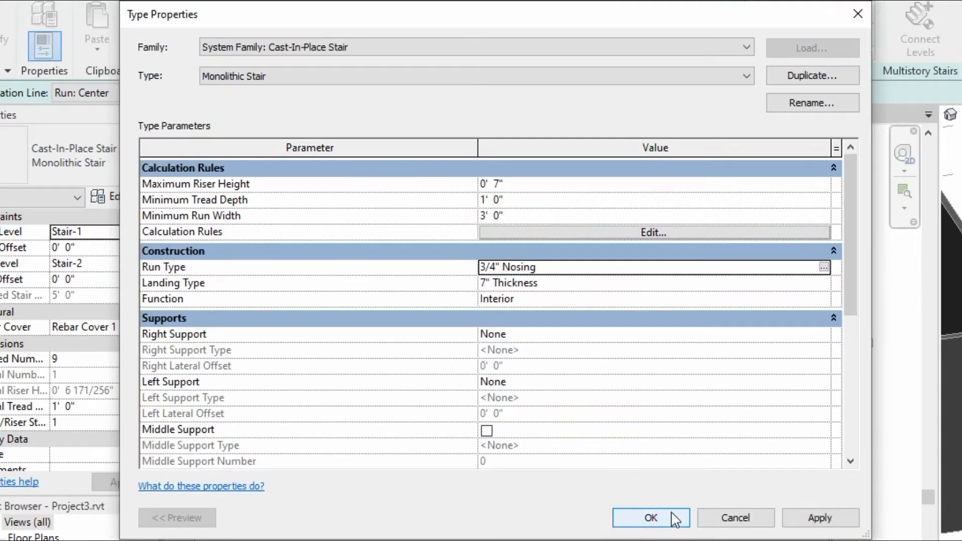
click(845, 516)
click(645, 516)
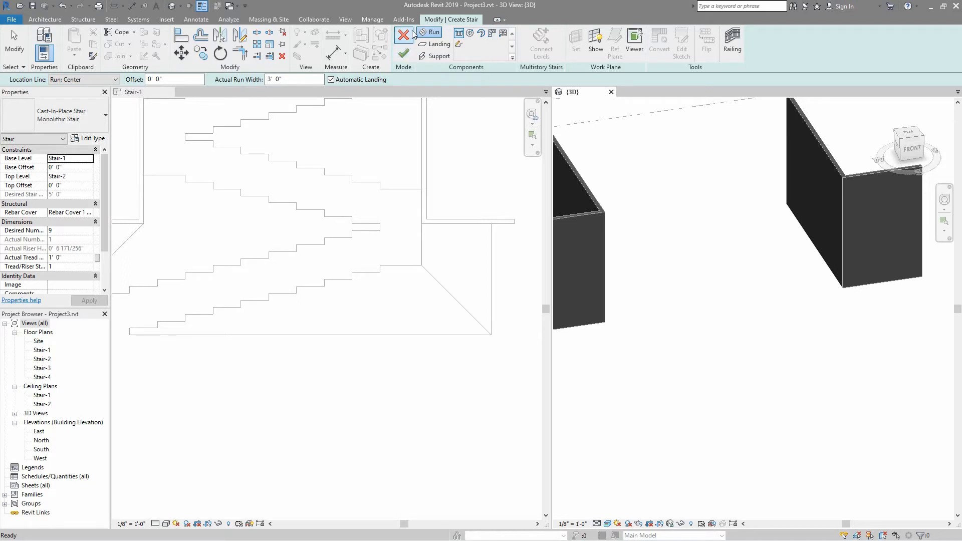
Start a sketched stair run and draw a 10' straight boundary line from the right wall's lower inner corner to the outer vertical detail line
click(458, 44)
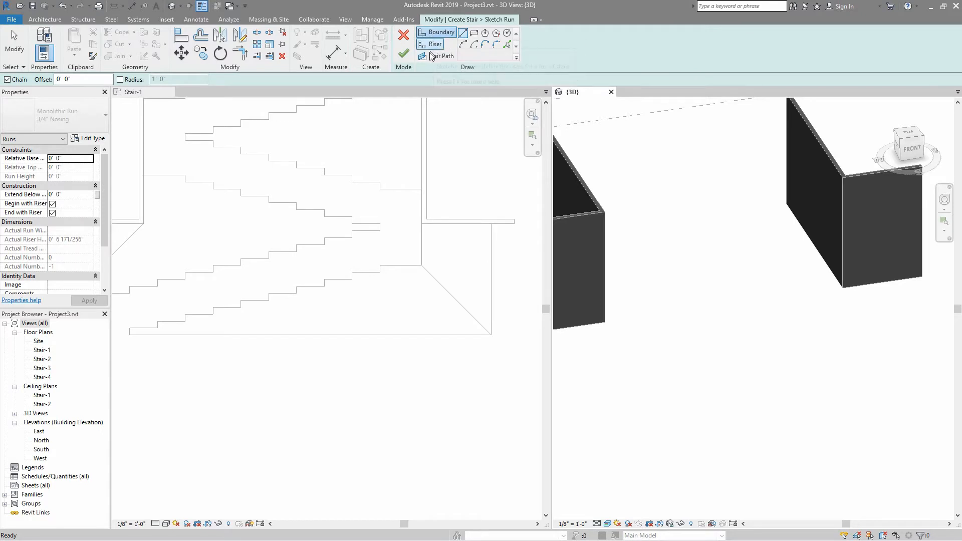
click(434, 35)
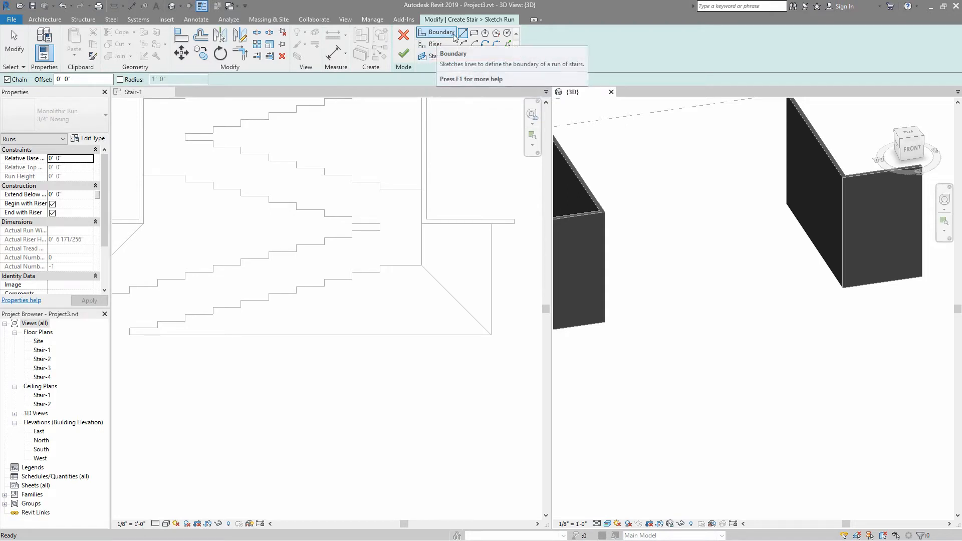
click(453, 37)
click(462, 33)
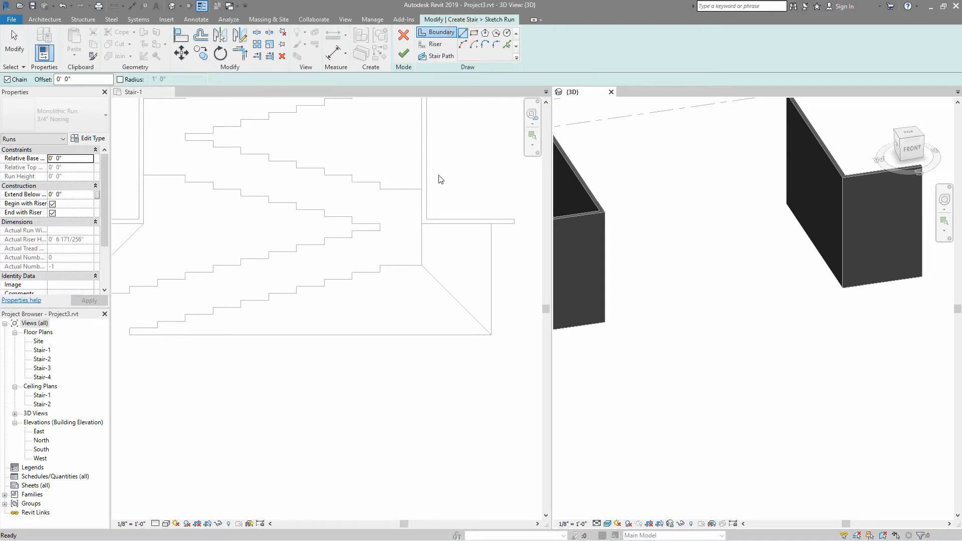
click(429, 235)
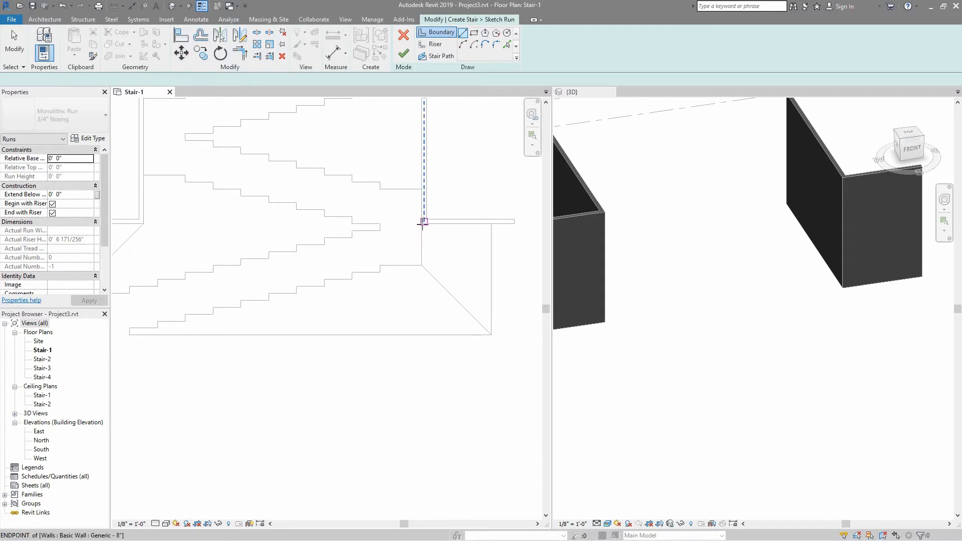
click(421, 224)
click(491, 223)
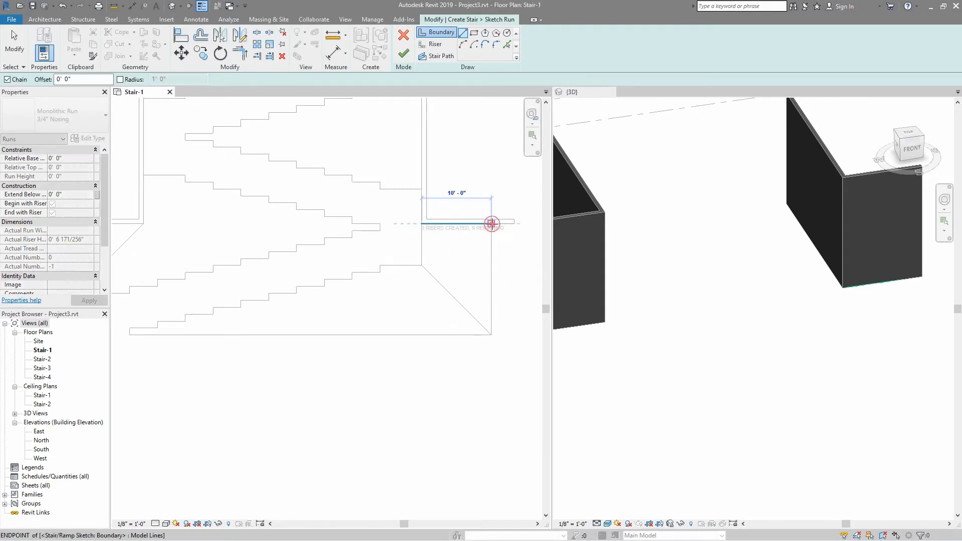
key(Escape)
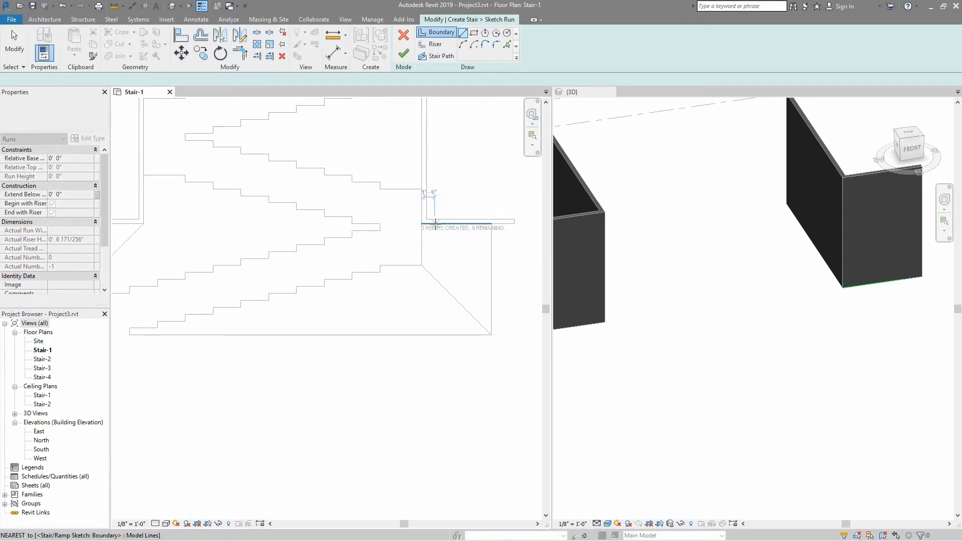
Trace the run's second boundary along the lowest zigzag detail line, from its inner upper corner down to the end of the long horizontal line
click(381, 265)
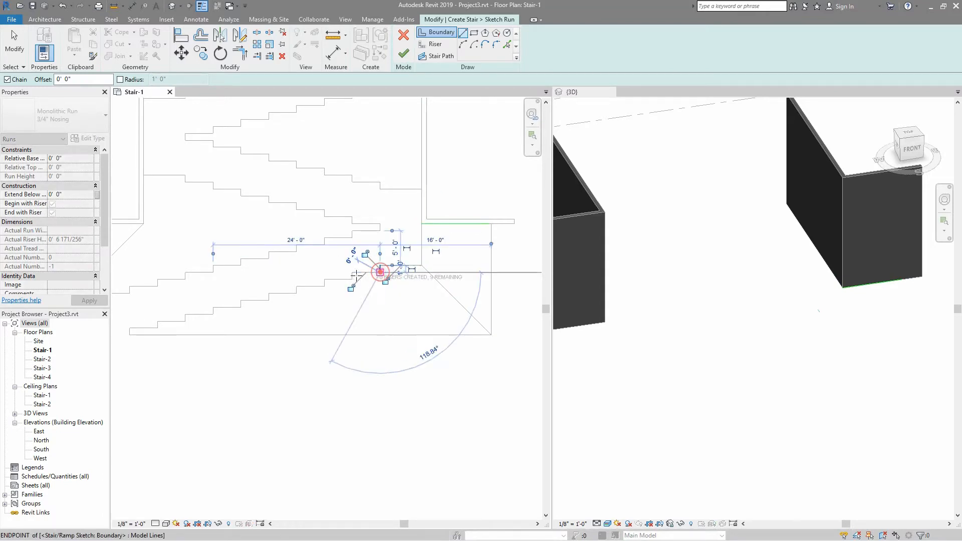
click(349, 273)
click(352, 279)
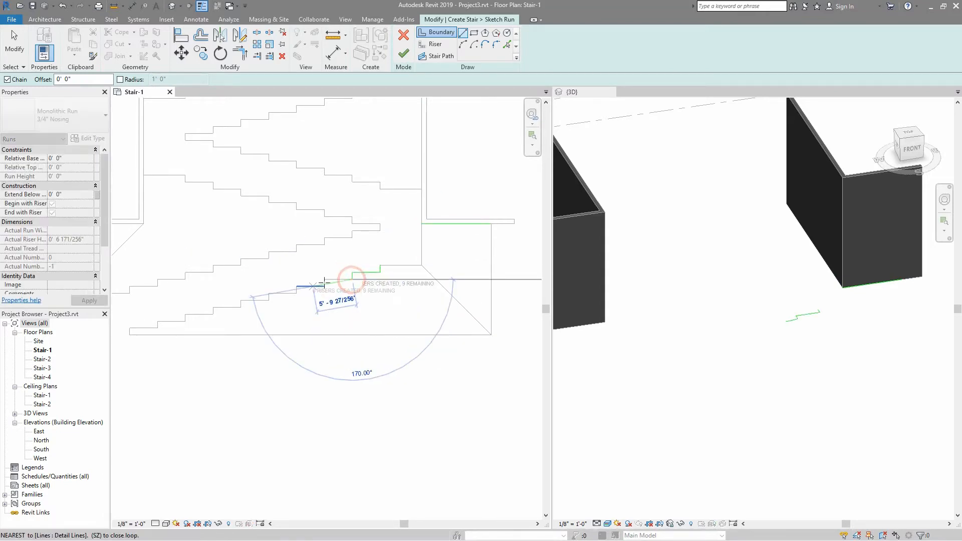
click(325, 279)
click(324, 287)
click(296, 287)
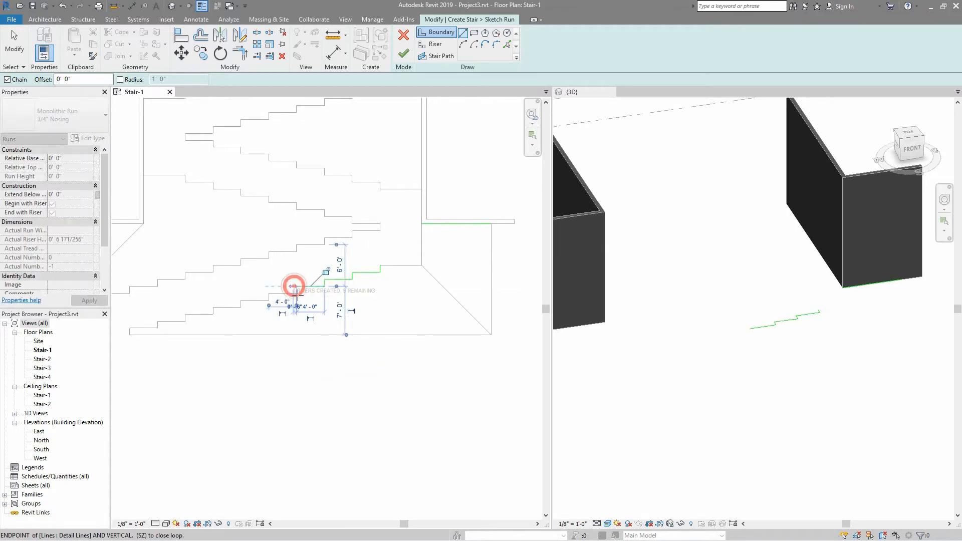
click(297, 293)
click(269, 293)
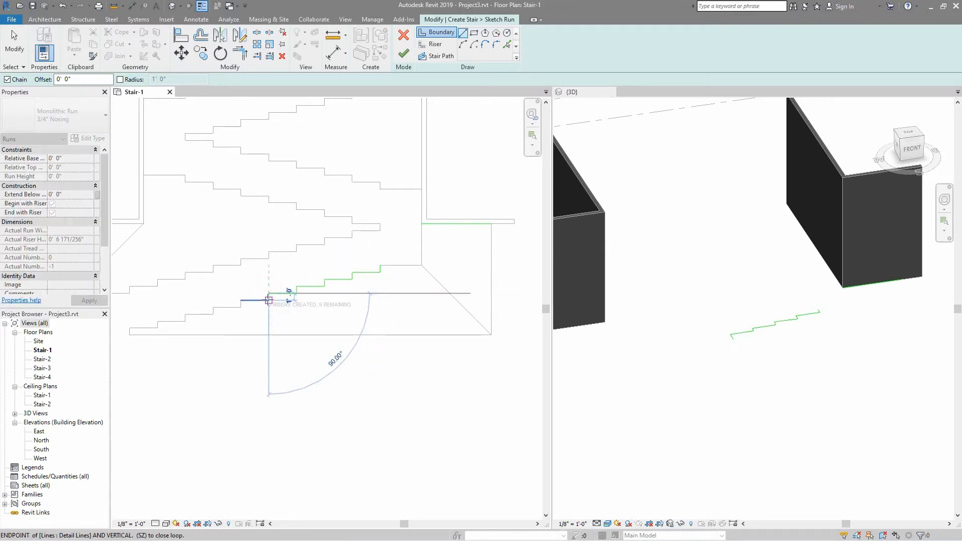
click(269, 300)
click(241, 300)
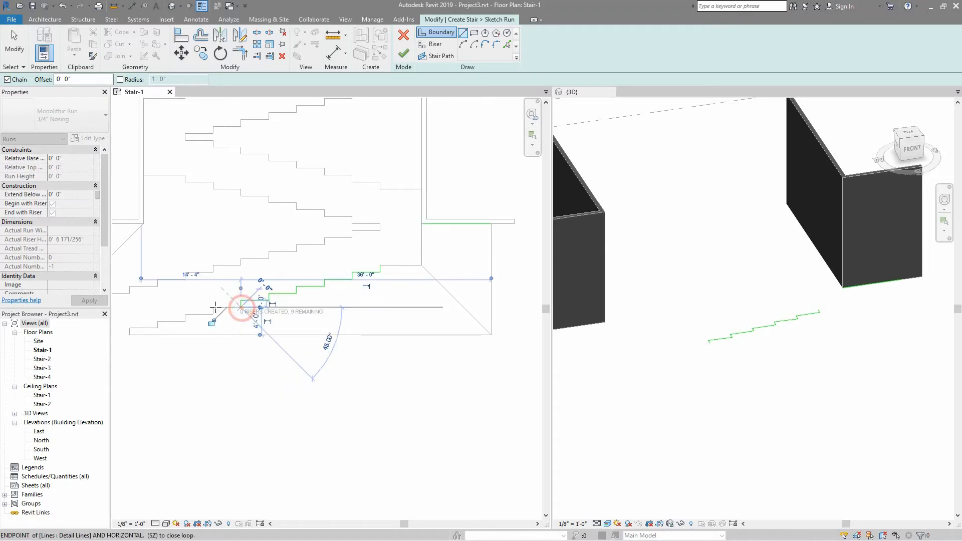
click(241, 307)
click(213, 308)
click(213, 314)
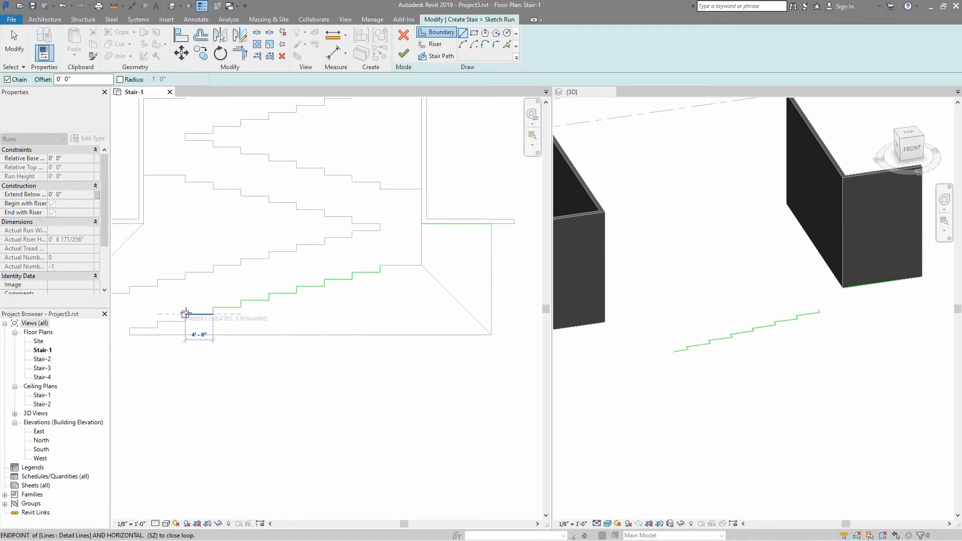
click(186, 314)
click(186, 321)
click(158, 321)
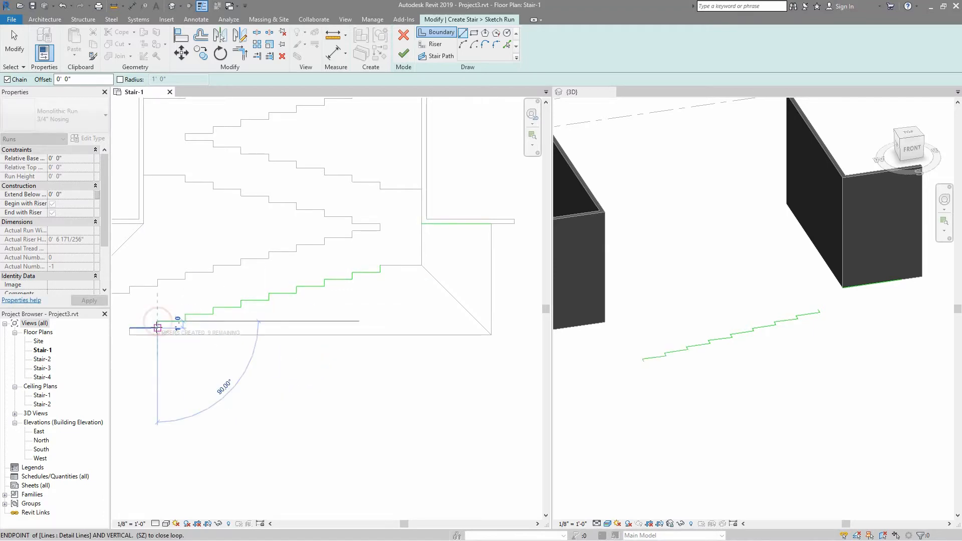
click(157, 327)
click(129, 328)
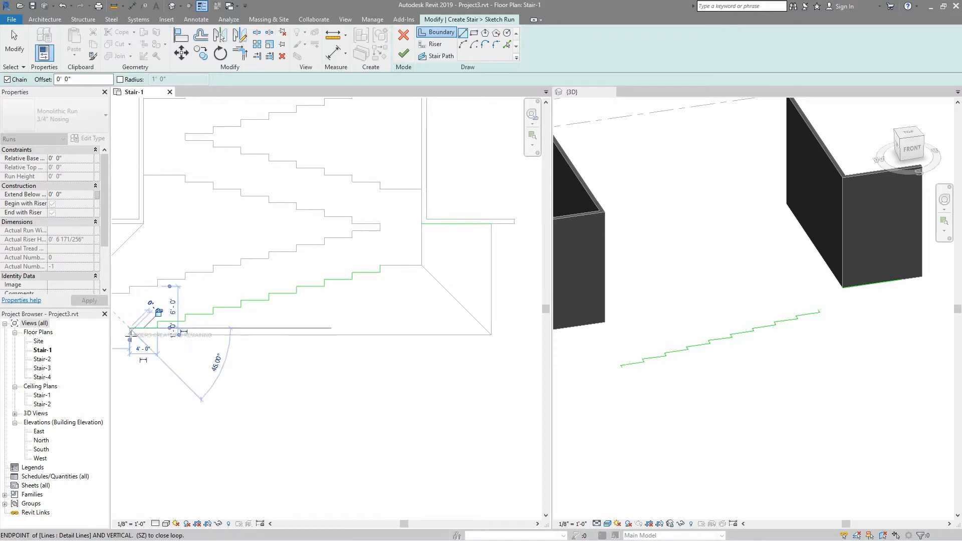
click(130, 335)
key(Escape)
key(Escape)
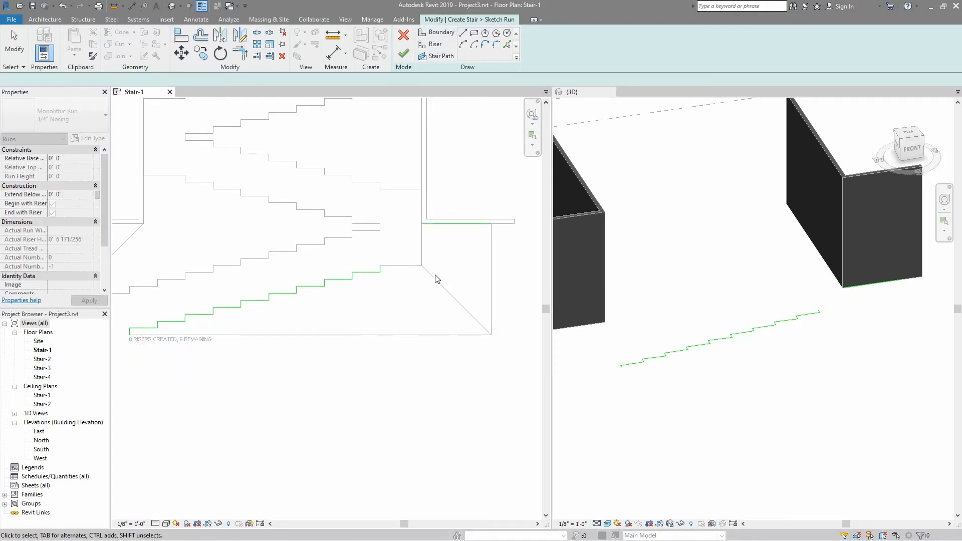
Draw the three outermost L-shaped riser lines between the straight and zigzag boundaries, turning each corner on the diagonal detail line
click(436, 47)
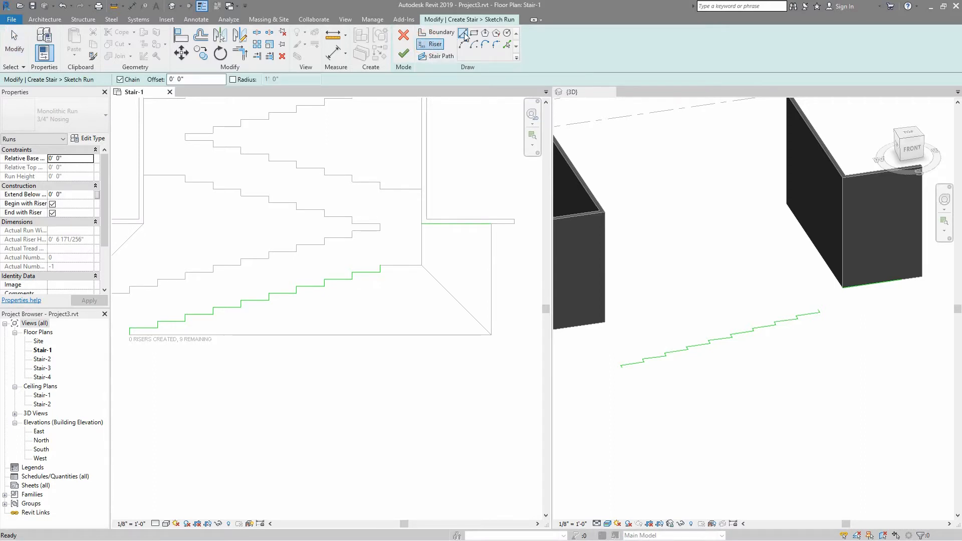
click(491, 223)
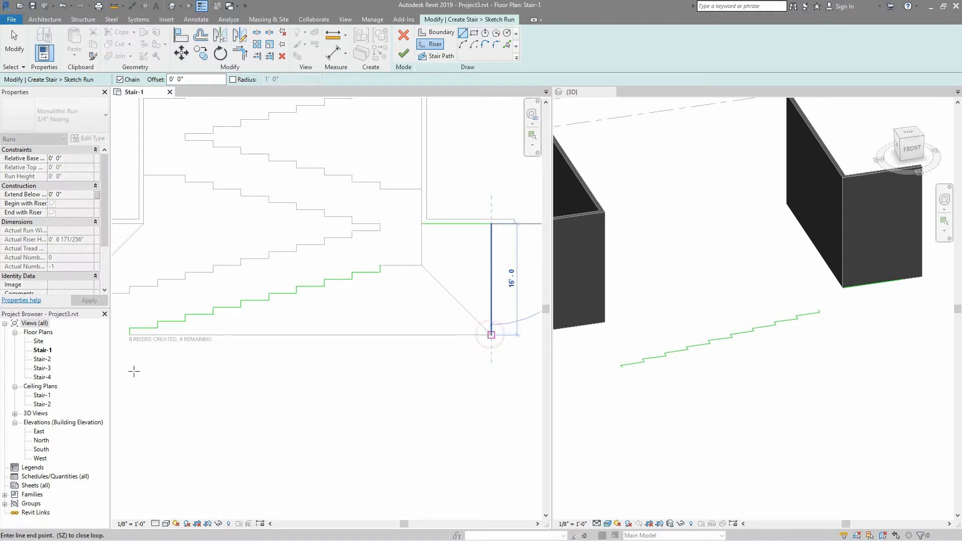
click(129, 334)
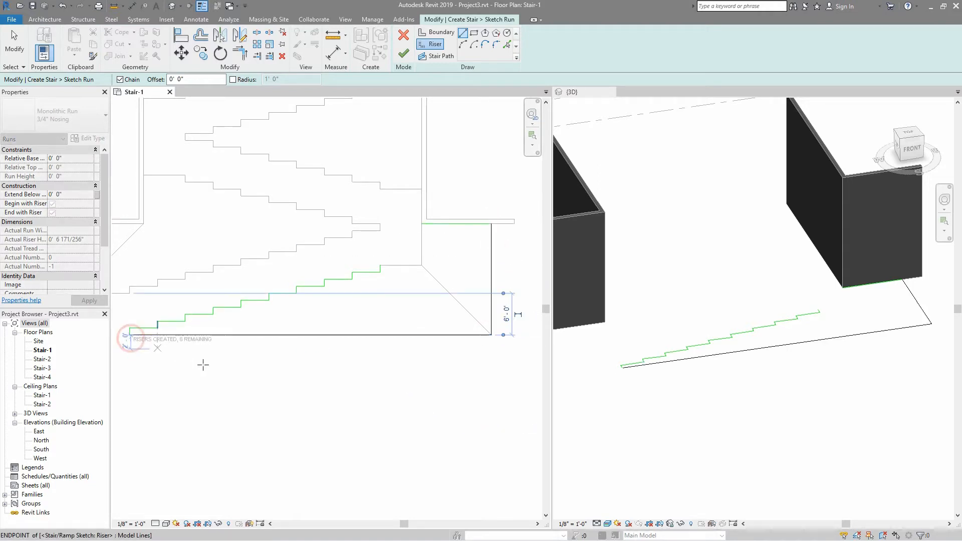
click(157, 328)
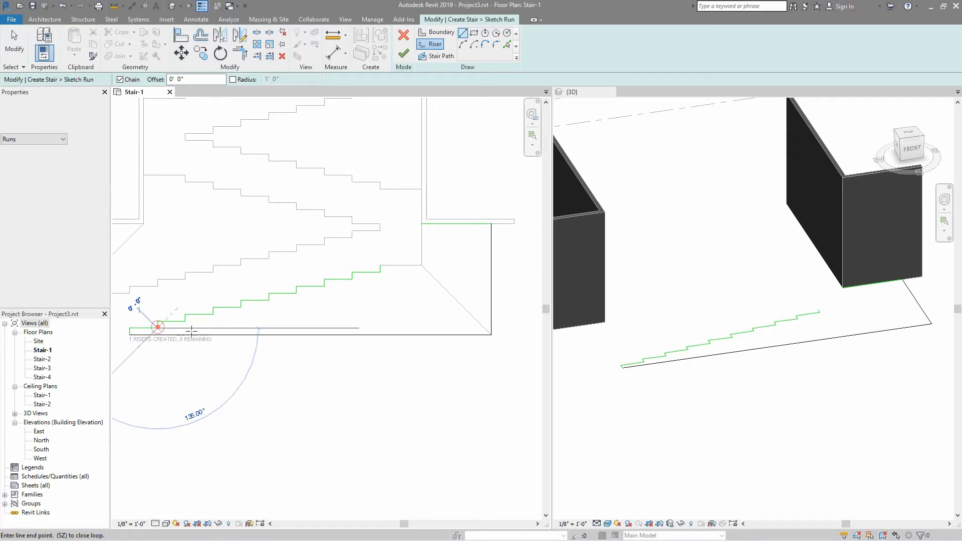
click(485, 329)
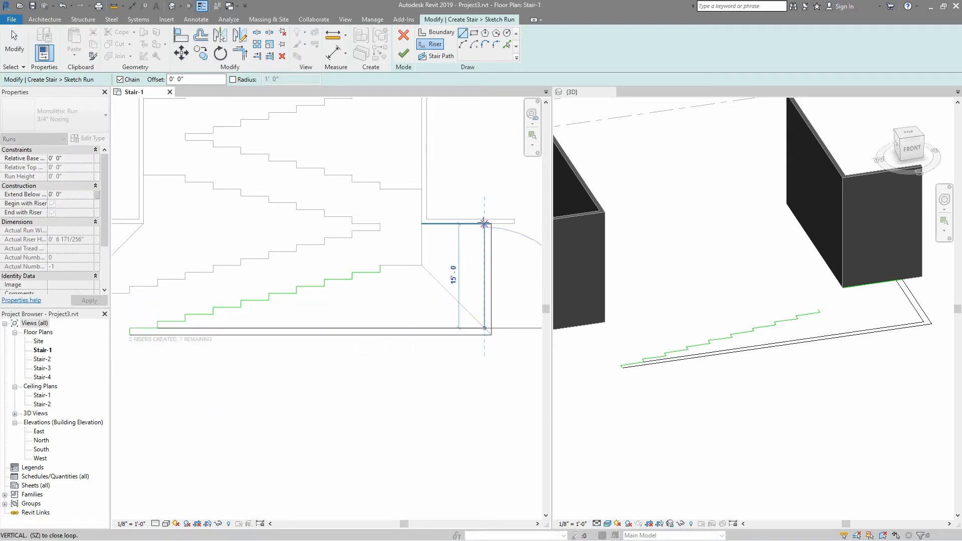
click(484, 223)
click(158, 321)
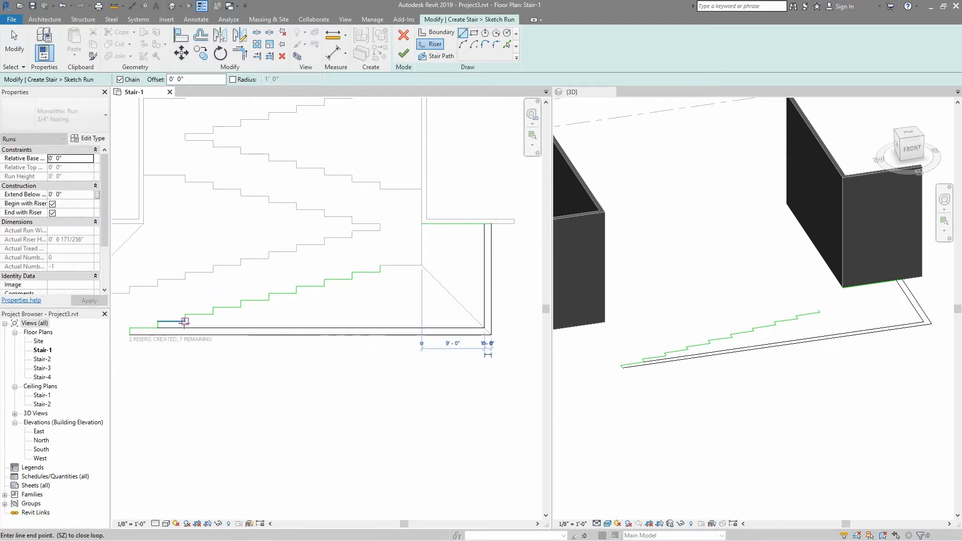
click(184, 321)
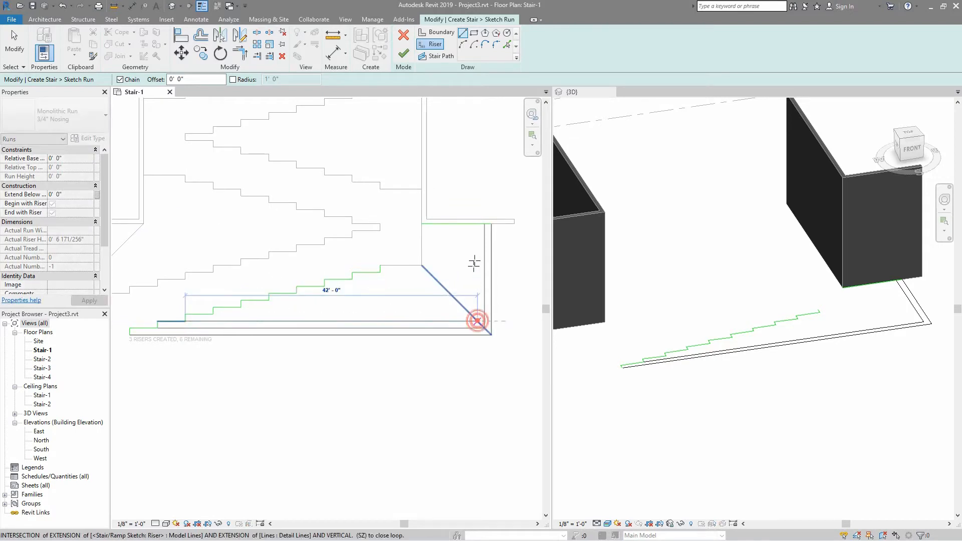
click(477, 321)
click(478, 224)
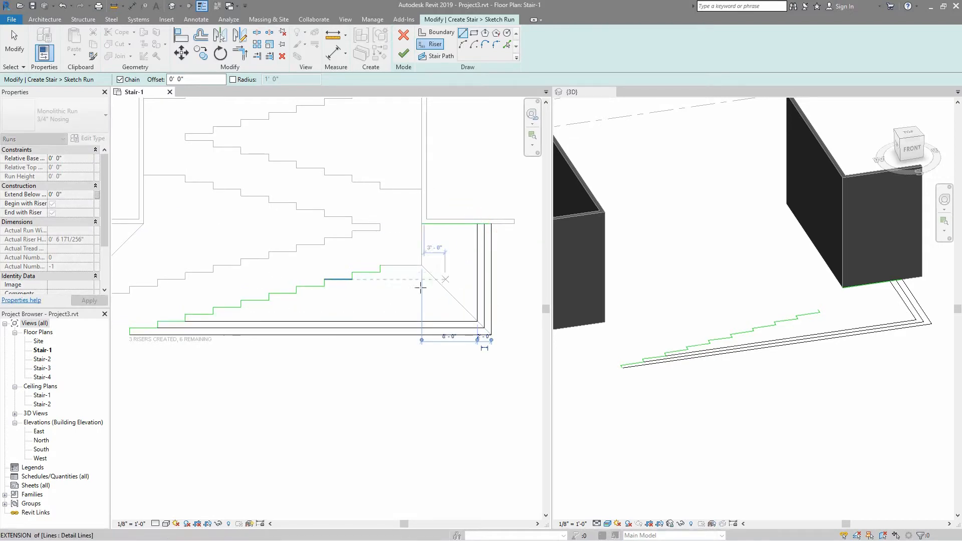
Draw the fourth through eighth L-shaped risers from successive zigzag corners to the diagonal and up to the straight boundary
click(213, 314)
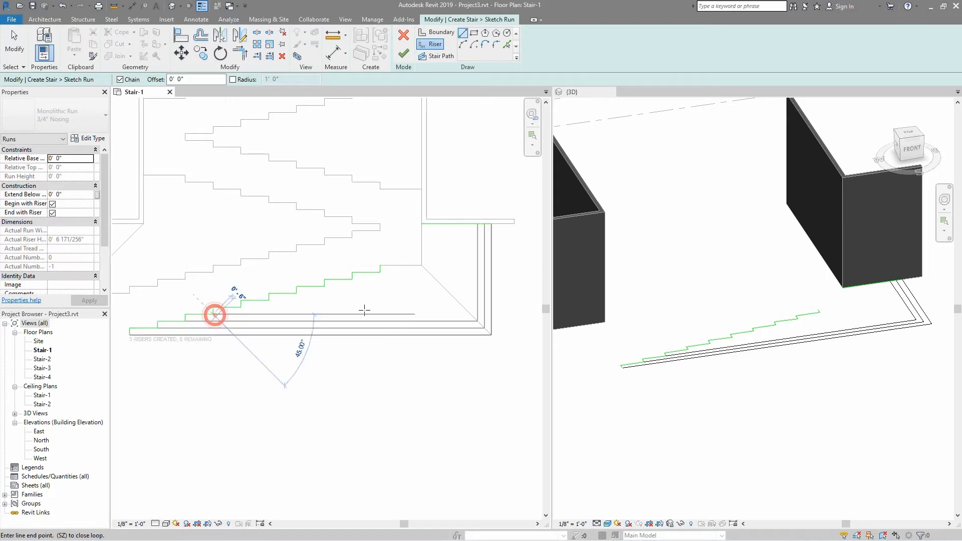
click(471, 314)
click(470, 224)
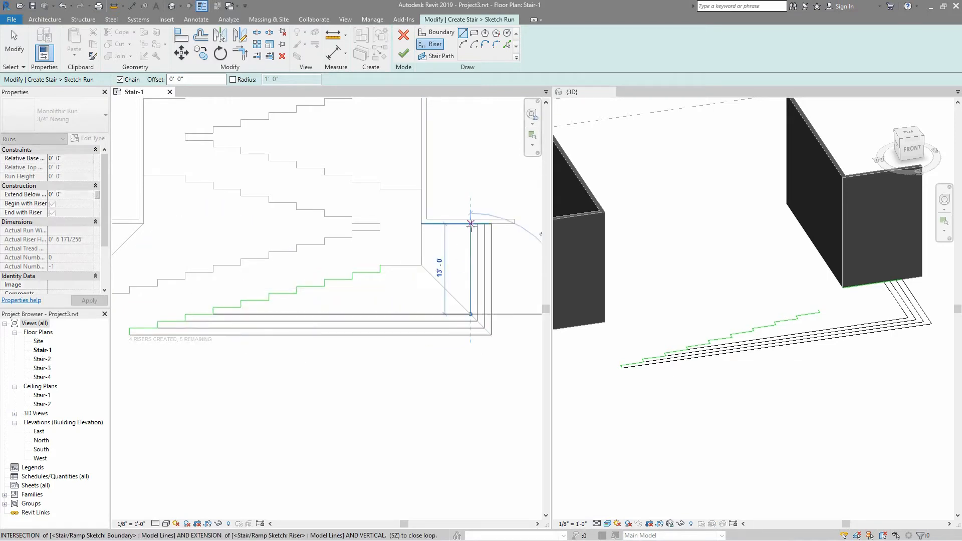
click(241, 307)
click(457, 300)
click(456, 224)
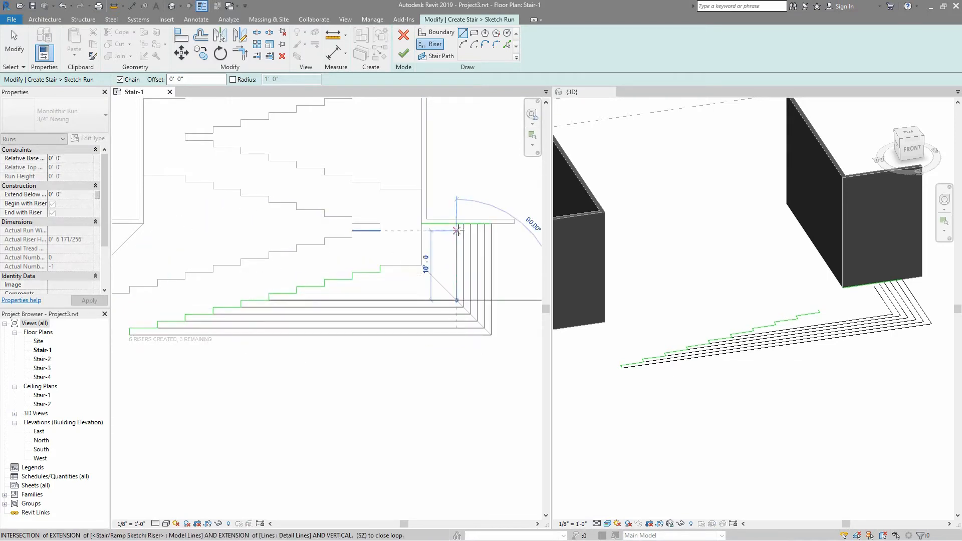
click(269, 293)
click(296, 293)
click(450, 294)
click(449, 224)
click(324, 286)
click(443, 286)
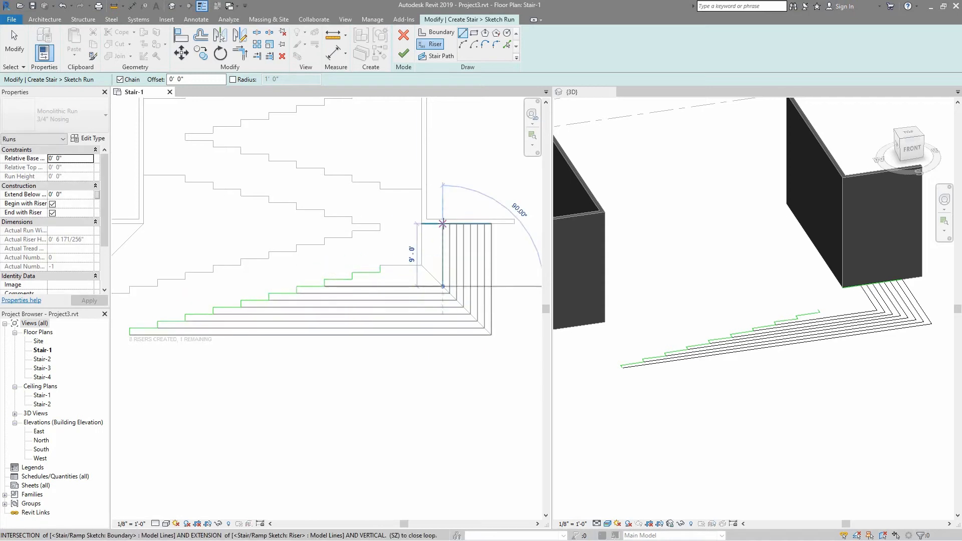
click(442, 224)
Draw the three innermost L-shaped risers, ending with the one from the zigzag's top corner along the inner detail lines
click(352, 279)
click(436, 279)
click(435, 224)
click(380, 272)
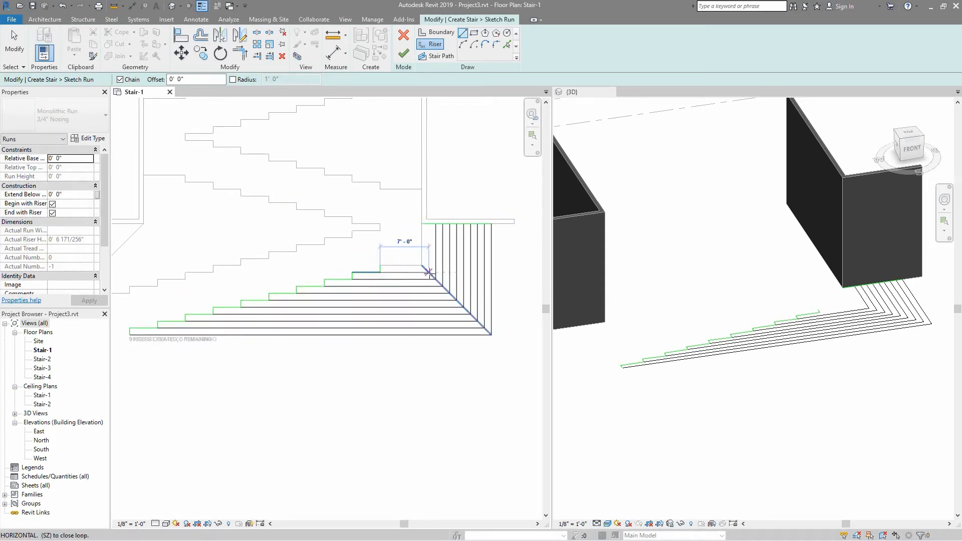
click(428, 272)
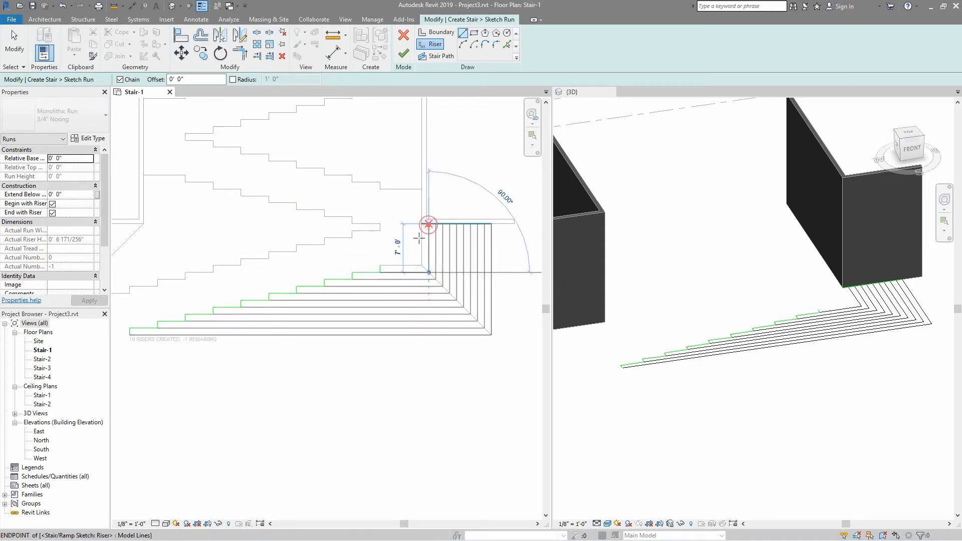
click(428, 223)
click(380, 265)
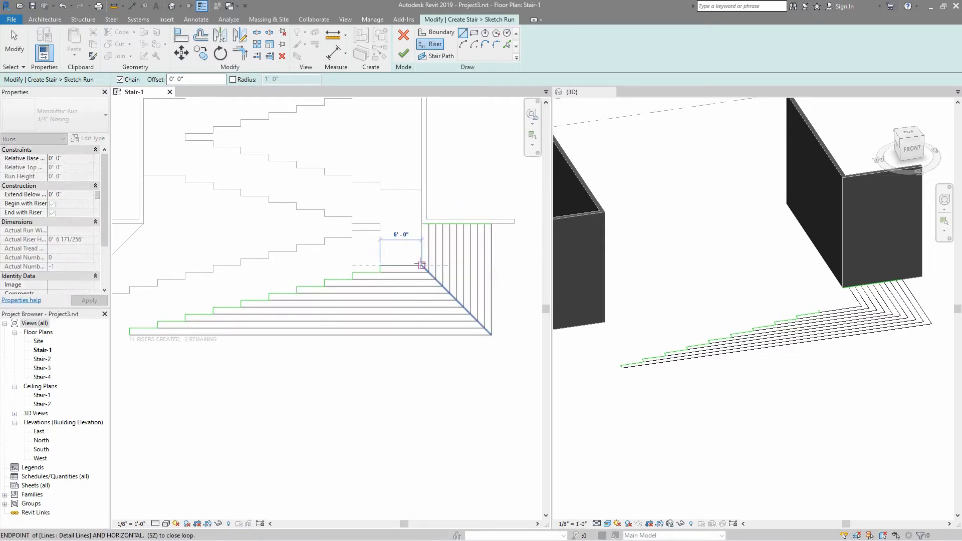
click(421, 265)
click(421, 223)
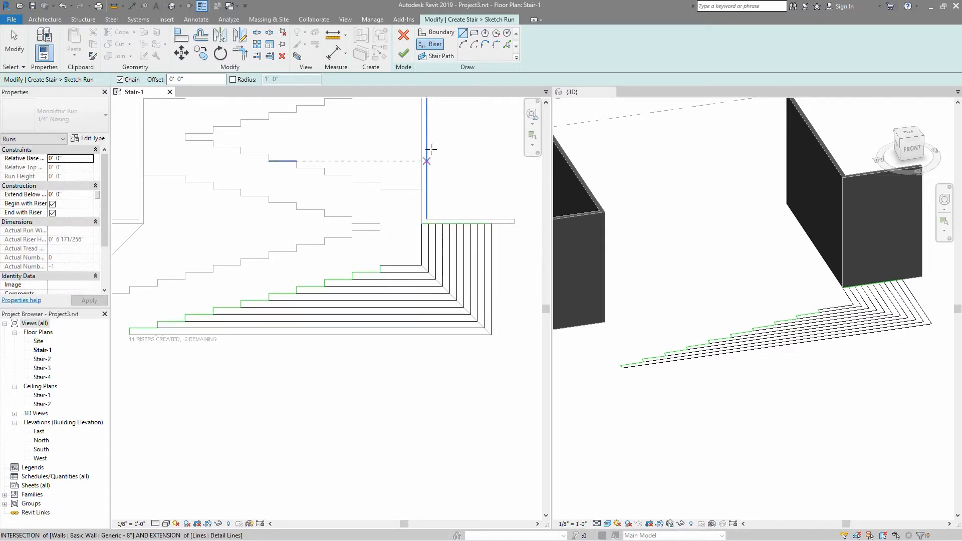
Draw a straight vertical stair path from the midpoint of the innermost riser's horizontal leg to the outermost riser
click(435, 58)
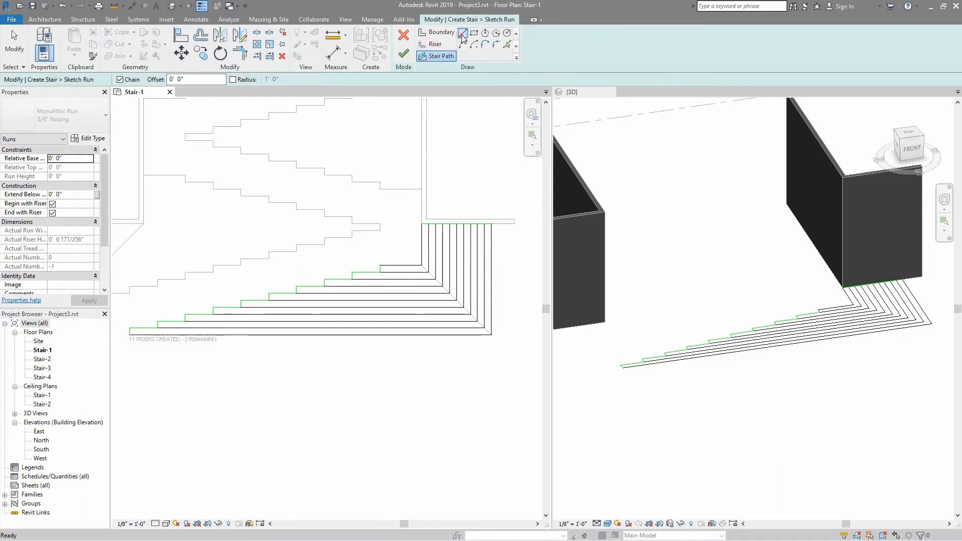
click(462, 37)
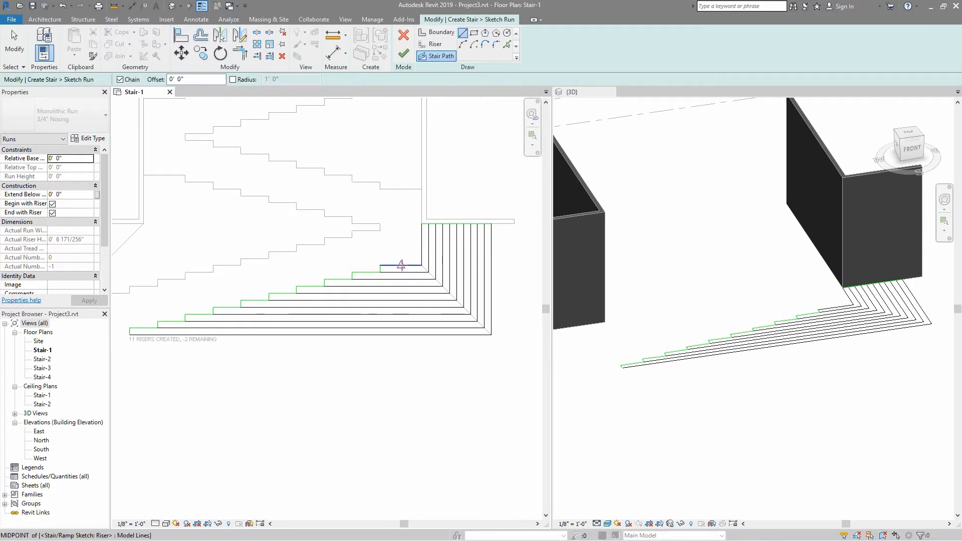
click(401, 265)
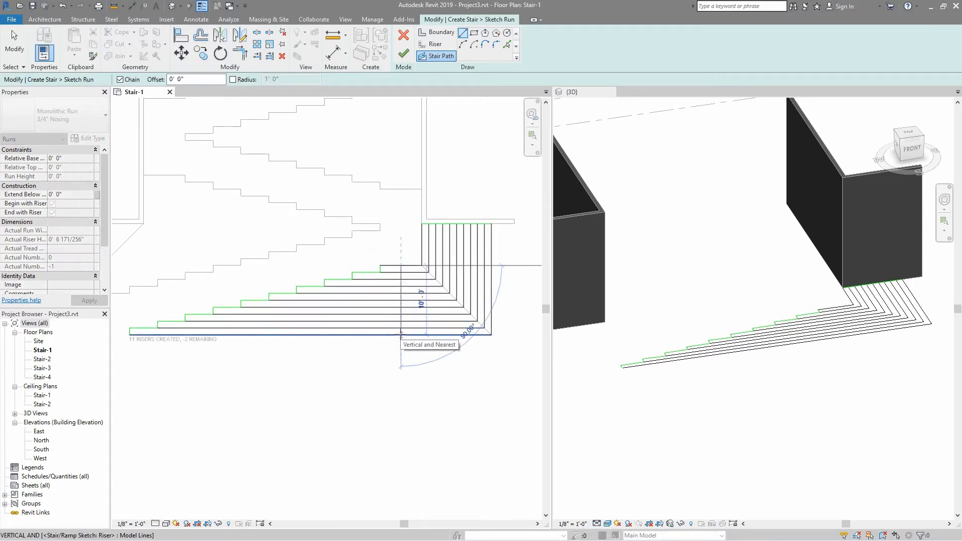
click(402, 334)
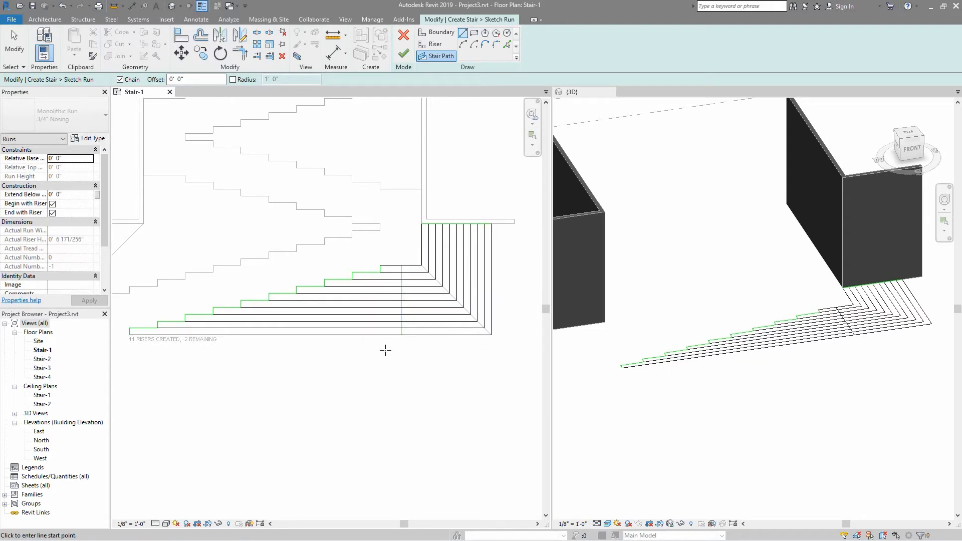
Finish the run sketch of the L-shaped corner stair
key(Escape)
key(Escape)
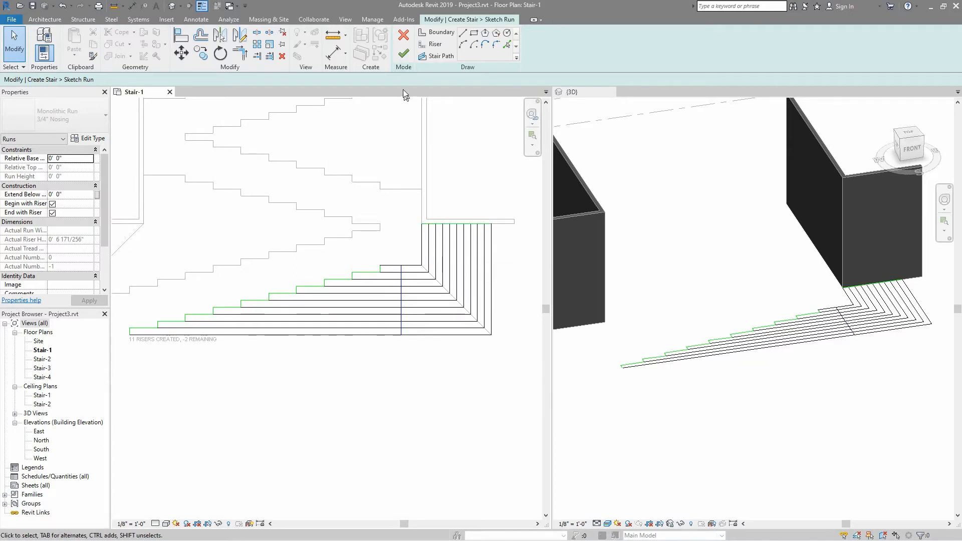
click(402, 54)
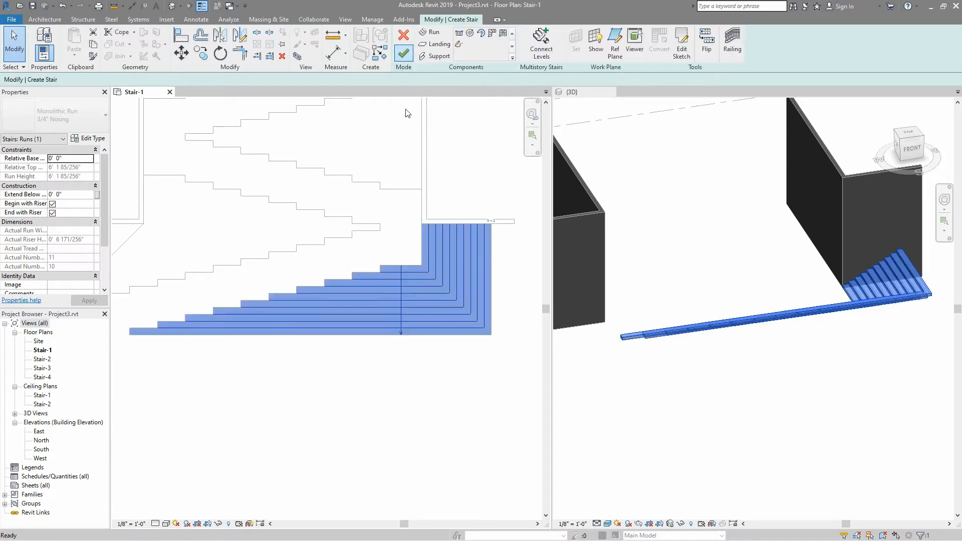
Flip the stair's direction so it climbs from the outermost riser toward the wall corner, and finish the stair
click(822, 286)
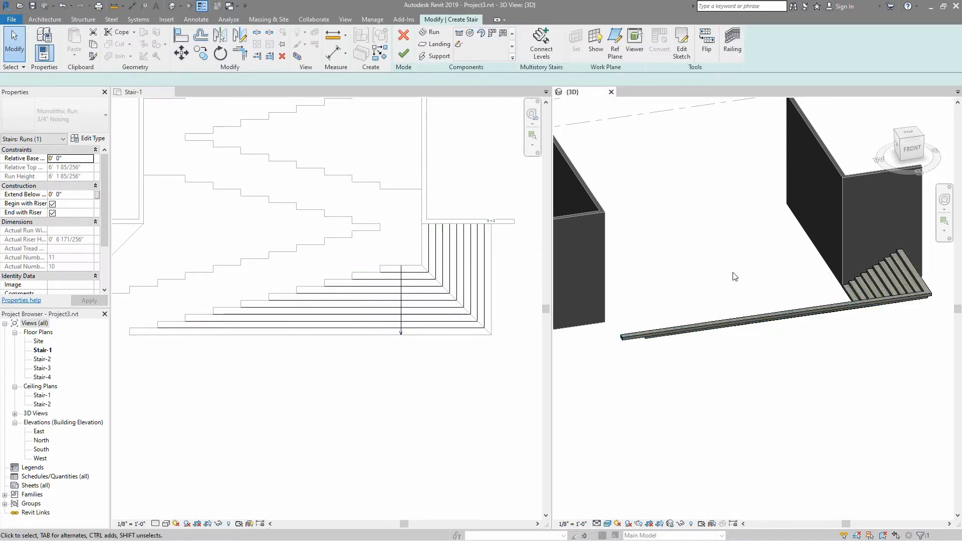
shift+middle_drag(725, 300, 761, 302)
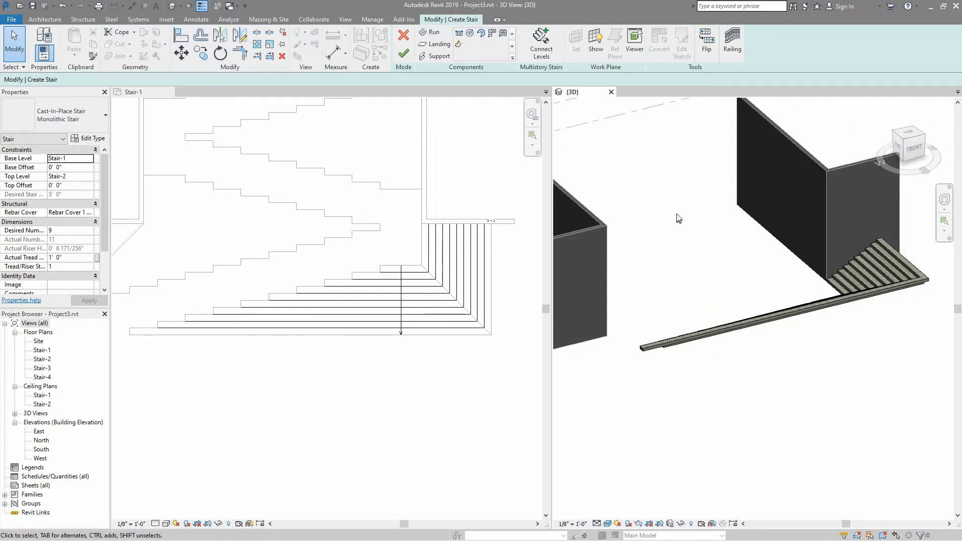
click(707, 45)
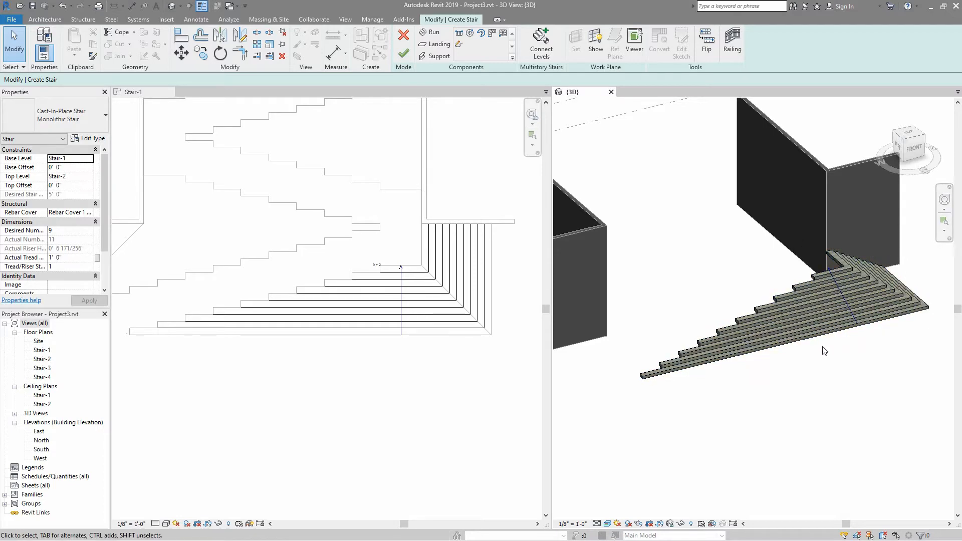
click(404, 54)
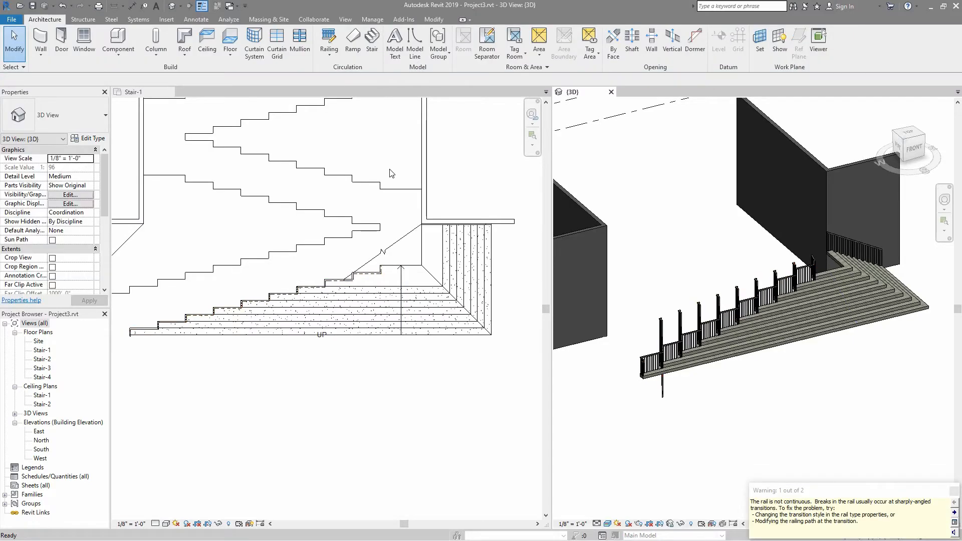
Delete the railings from the finished corner stair
click(752, 286)
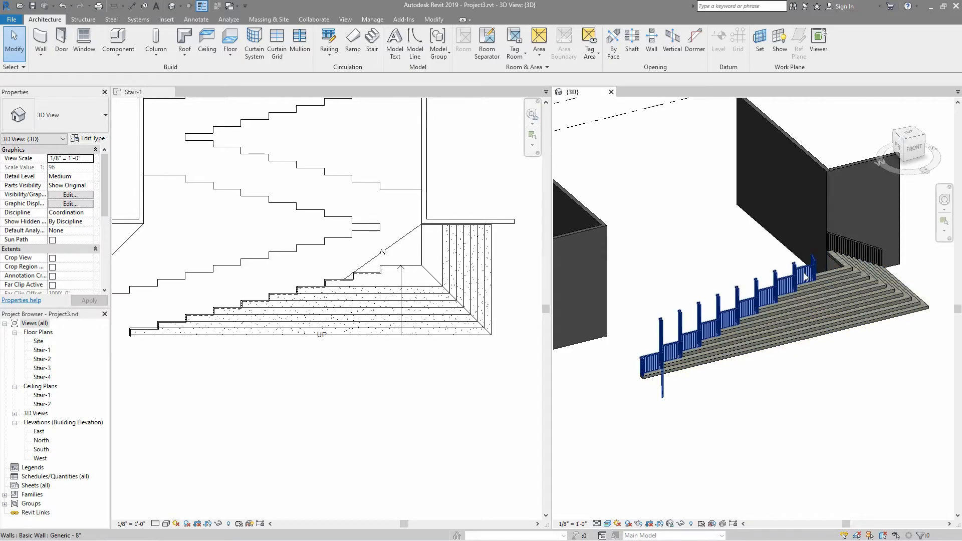
click(775, 286)
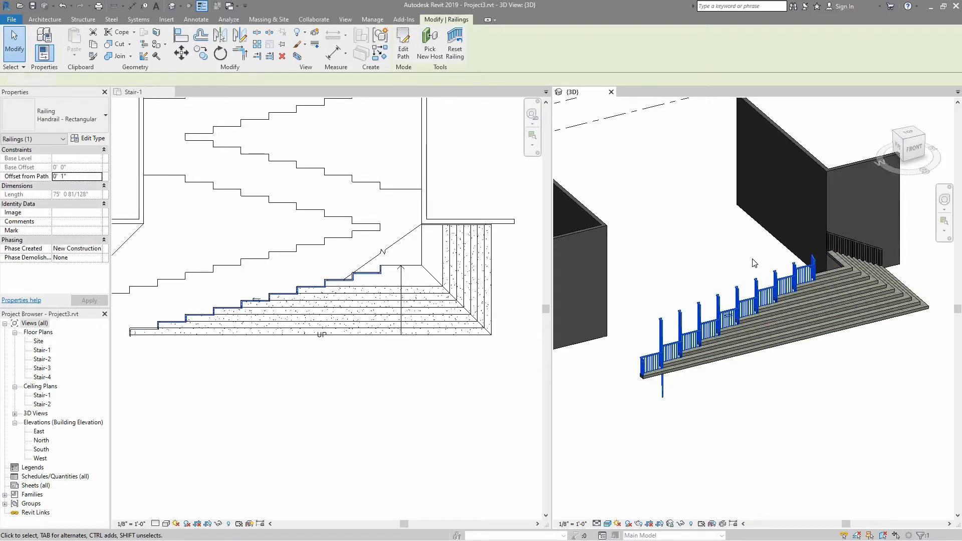
key(Delete)
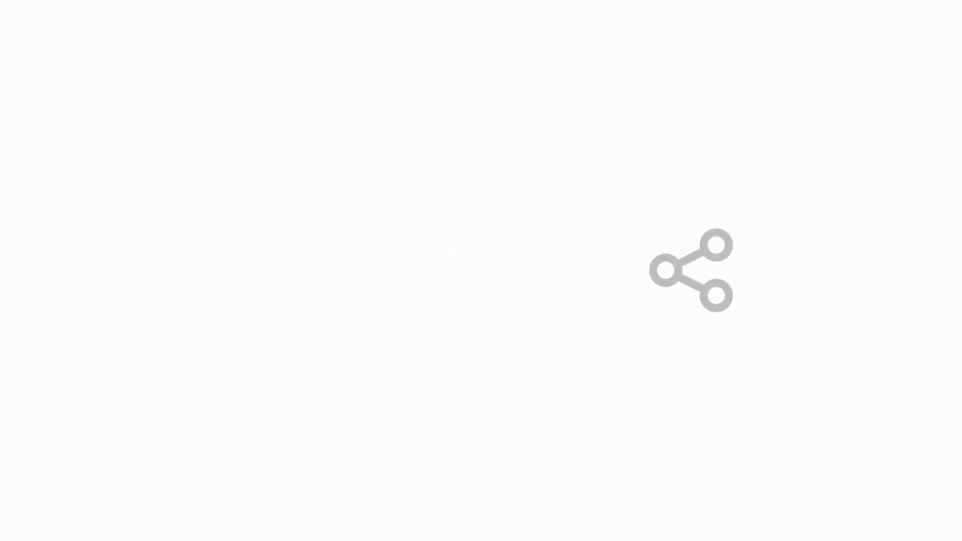
Start another stair with a sketched run and draw its straight boundary down the left wall's face and along the short wall to the outer detail line
click(304, 327)
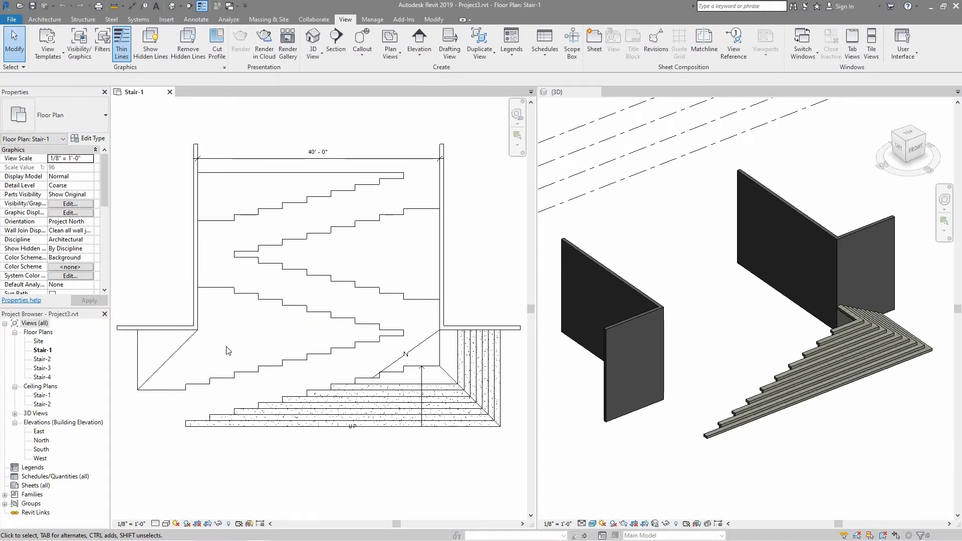
middle_drag(234, 354, 258, 340)
scroll(273, 348, up, 2)
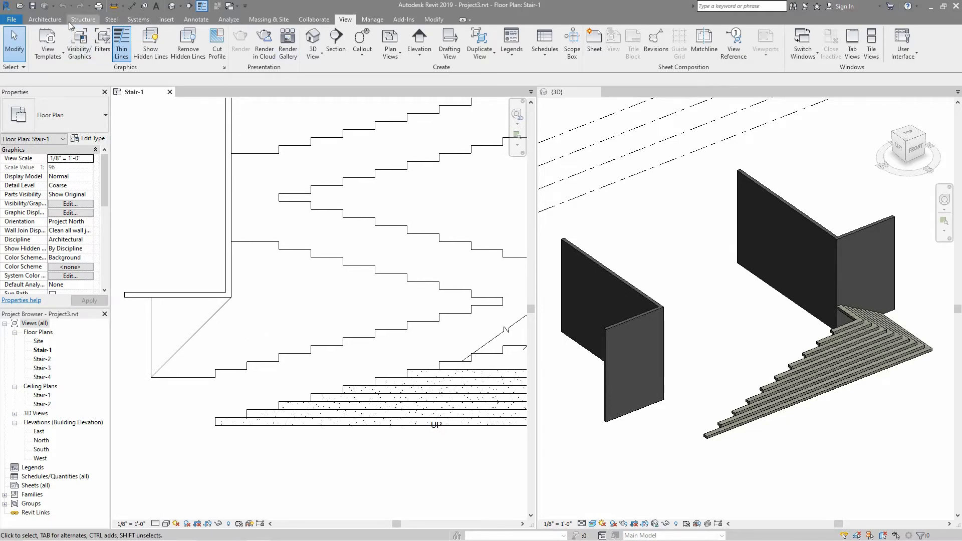
click(45, 19)
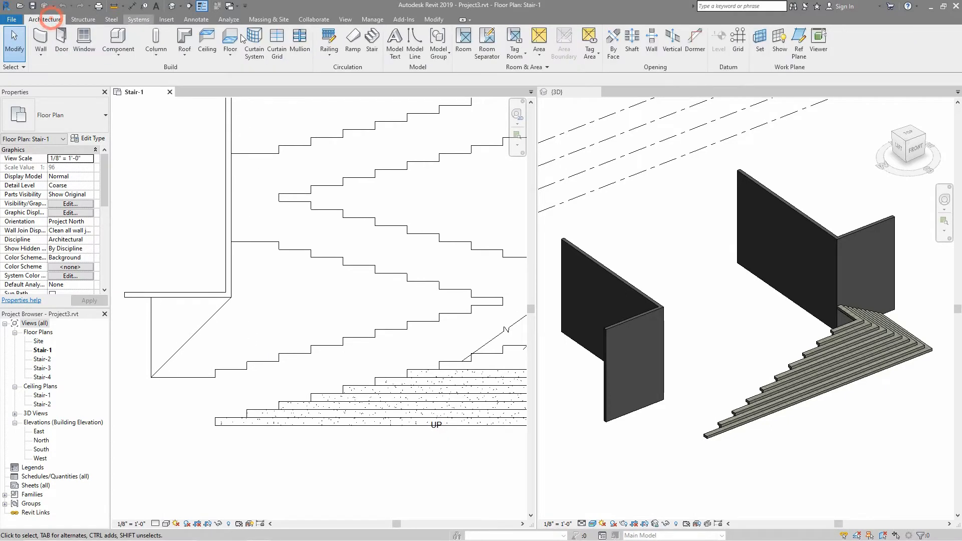
click(373, 52)
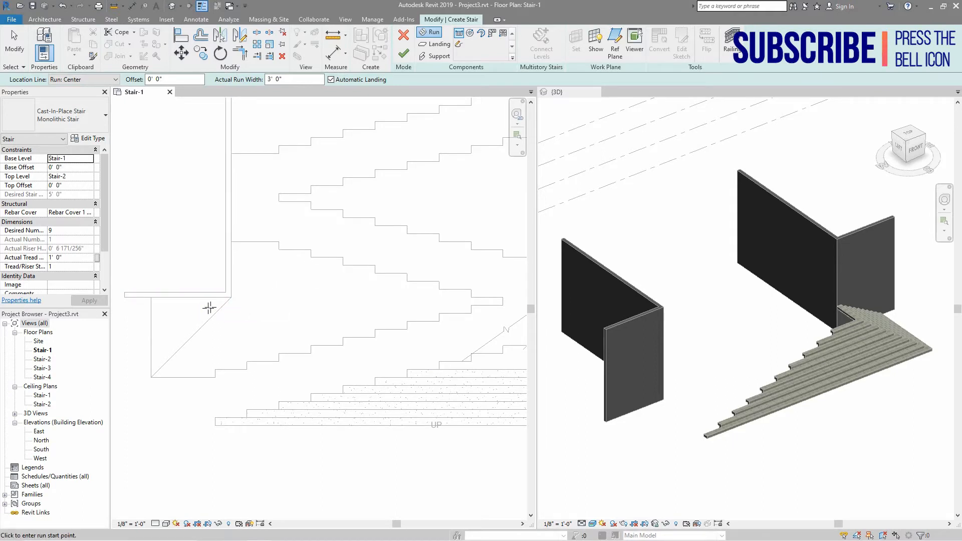
click(457, 44)
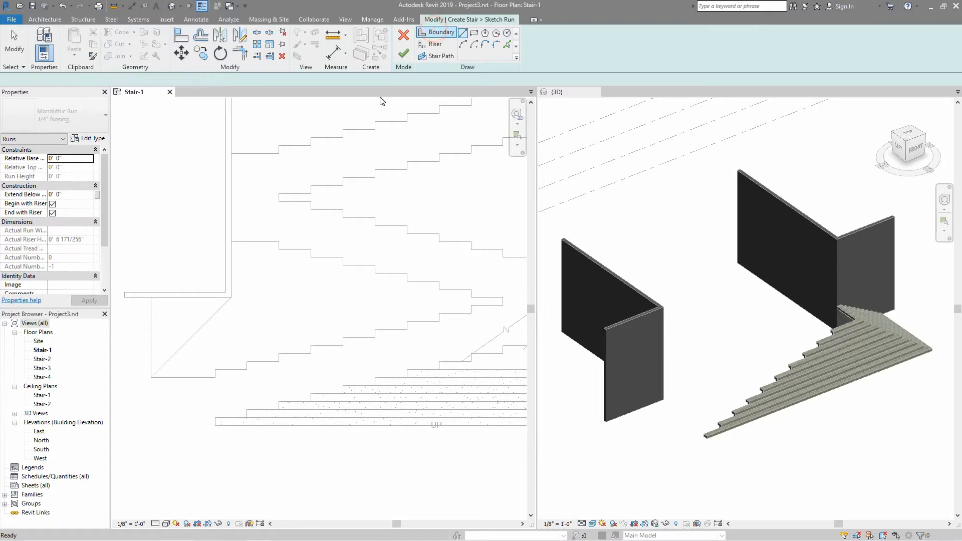
click(462, 34)
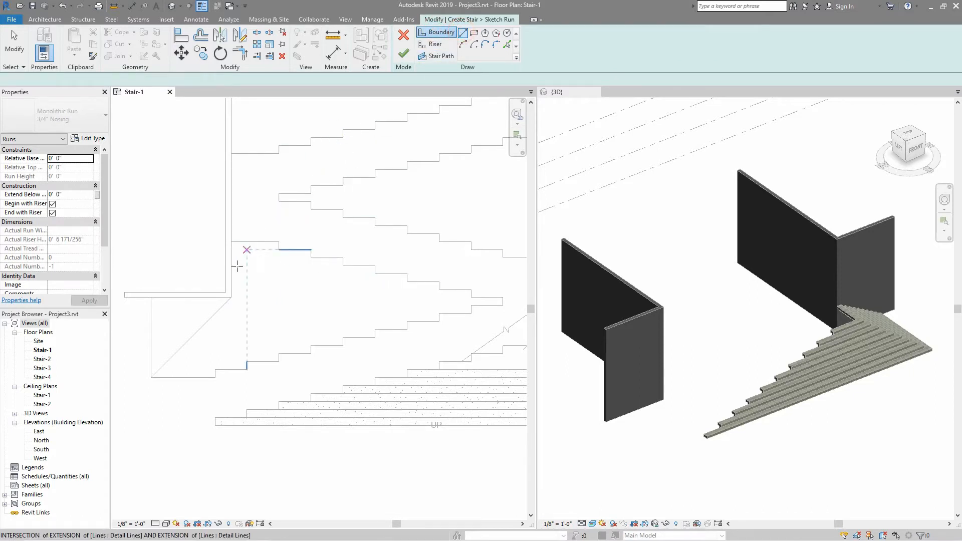
click(231, 242)
click(231, 297)
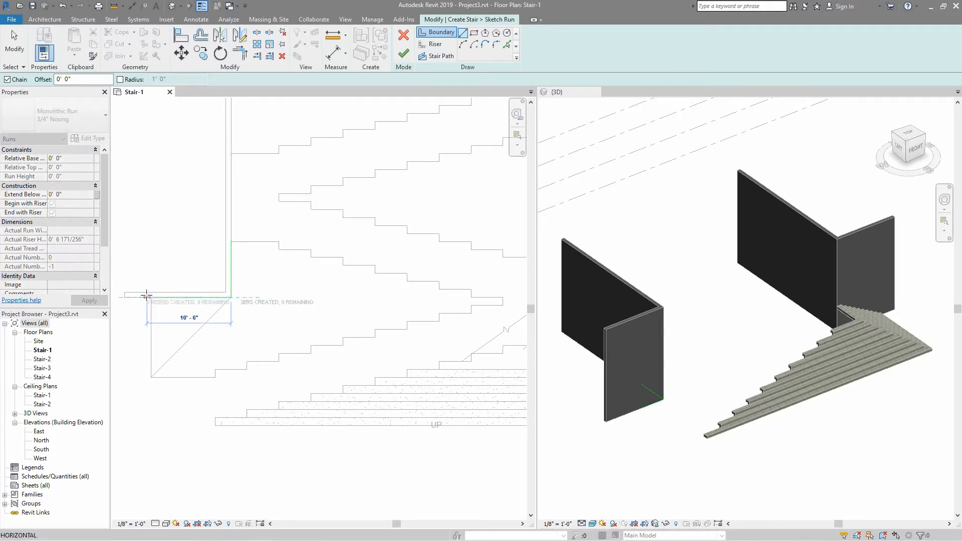
click(150, 298)
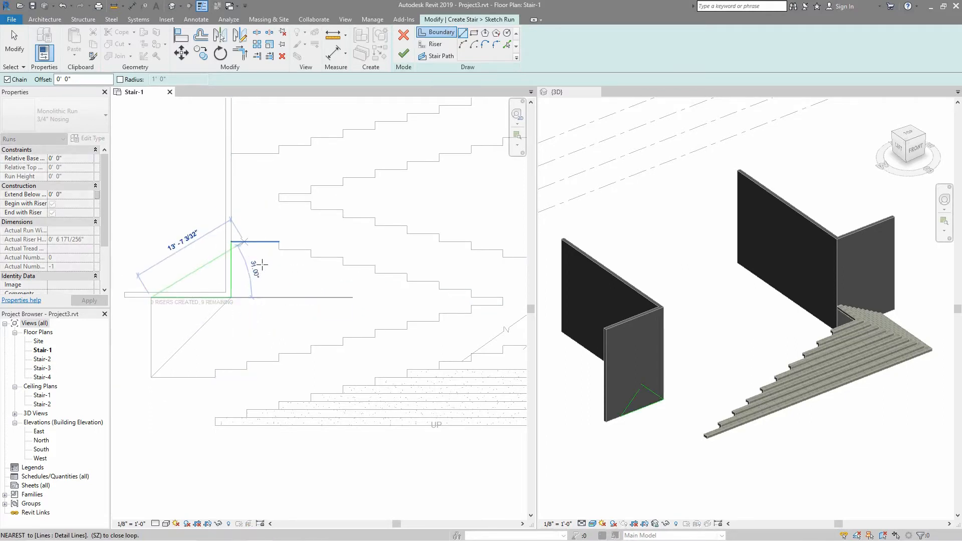
key(Escape)
key(Escape)
Draw the run boundary along the upper zigzag detail lines, from the end of the top edge to the zigzag's tip
click(280, 242)
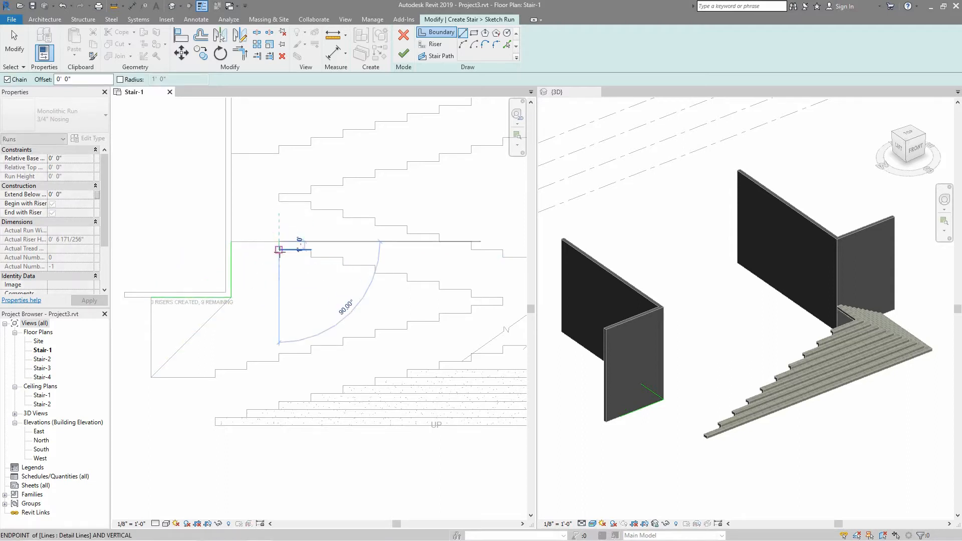
click(310, 249)
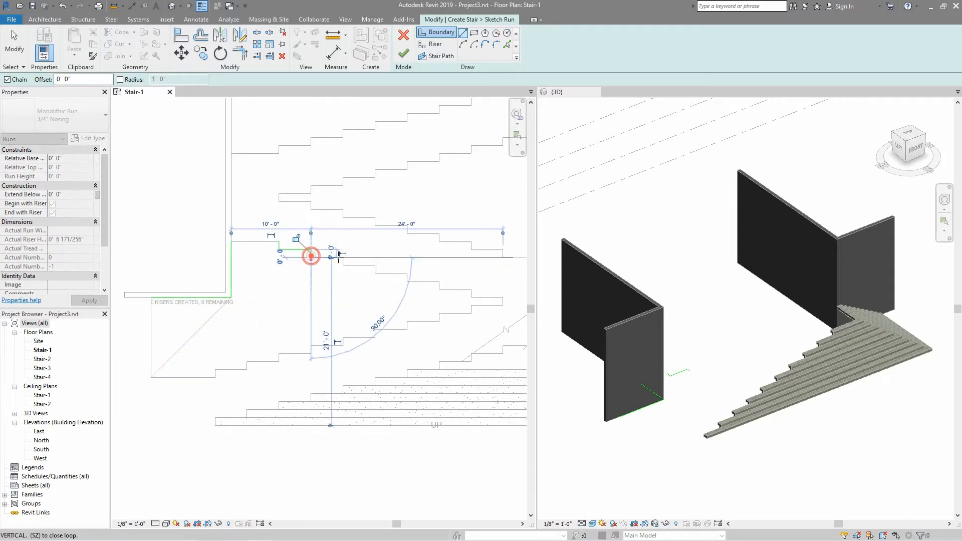
click(310, 257)
click(343, 257)
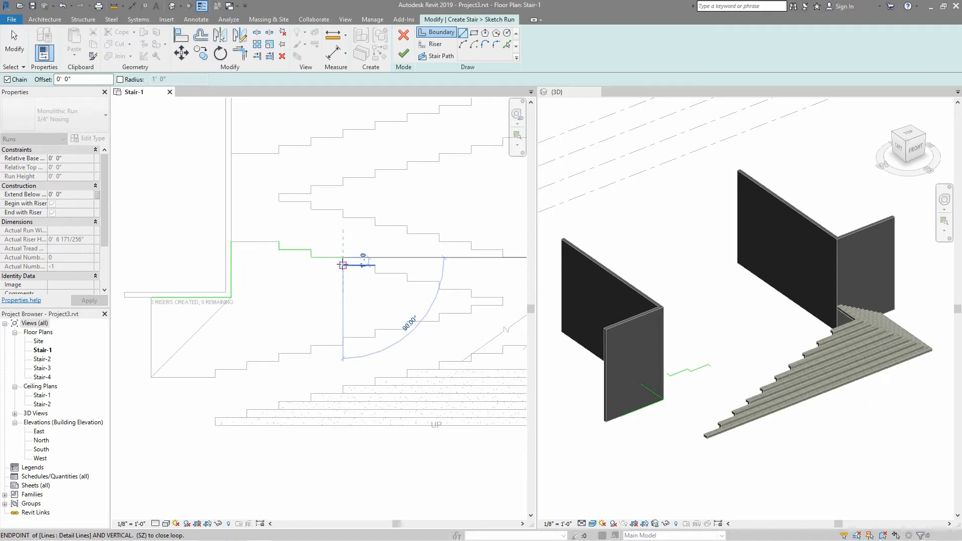
click(374, 265)
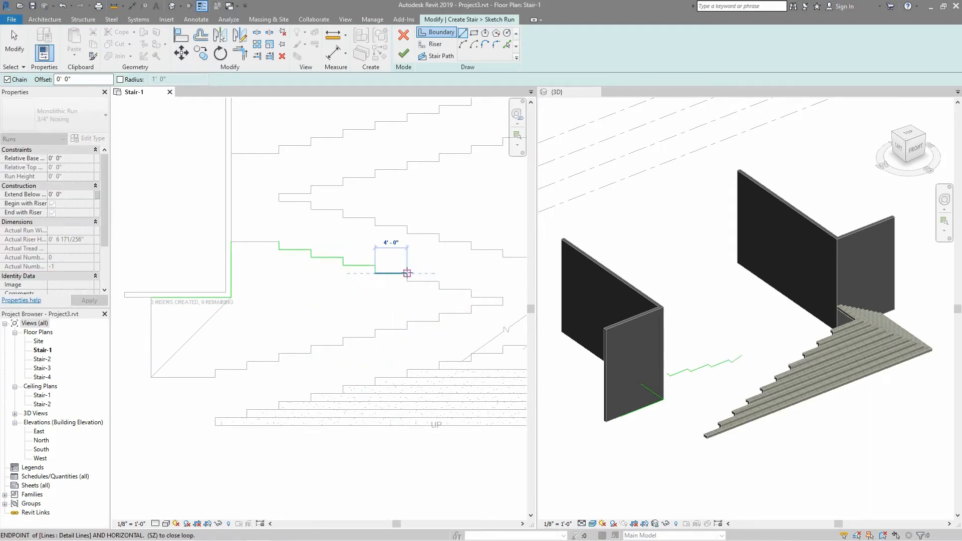
click(408, 281)
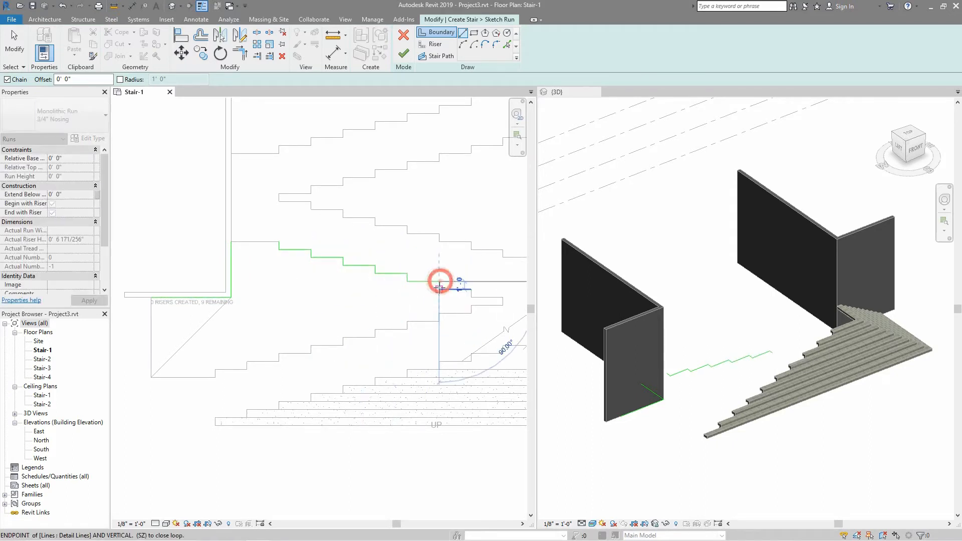
click(439, 289)
click(471, 297)
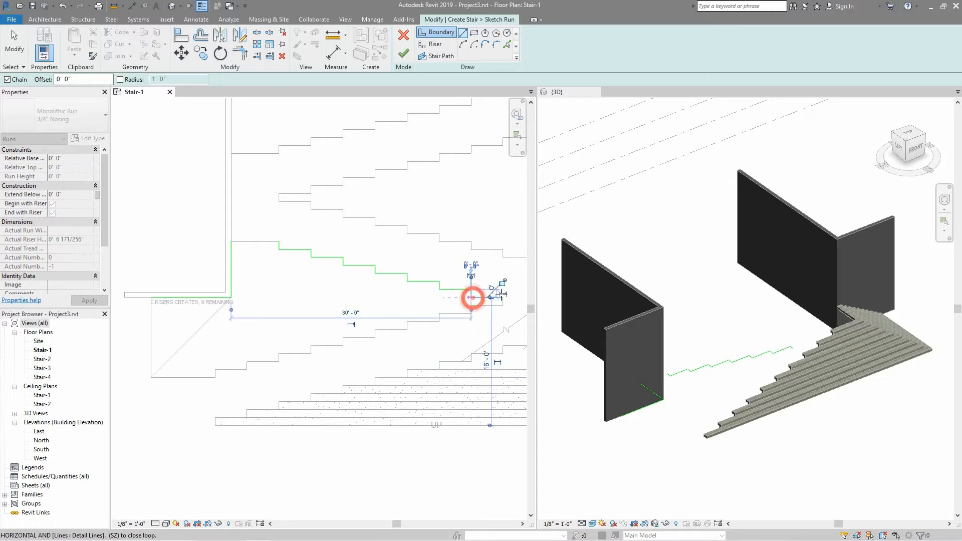
click(502, 305)
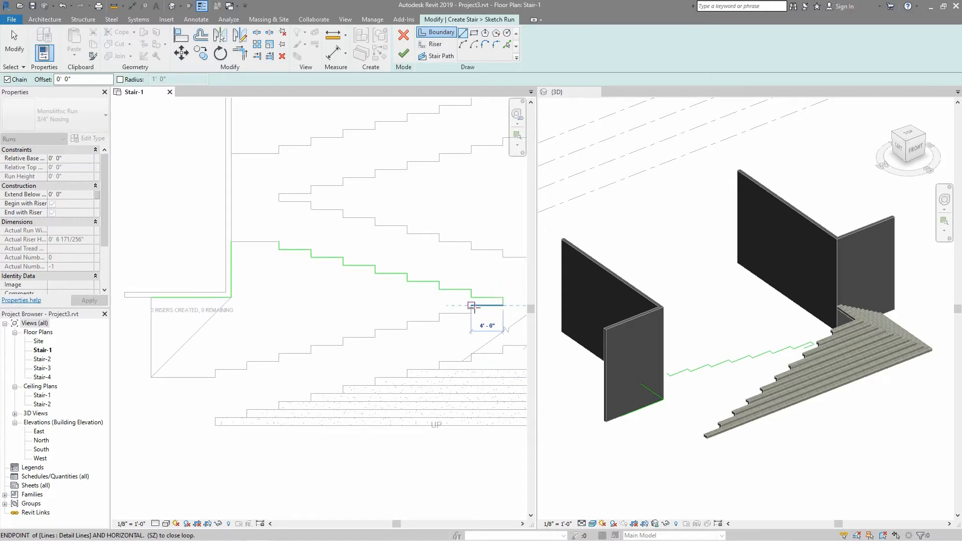
Continue the boundary from the zigzag's tip back along the lower zigzag detail lines to the outermost step corner
click(439, 321)
click(407, 322)
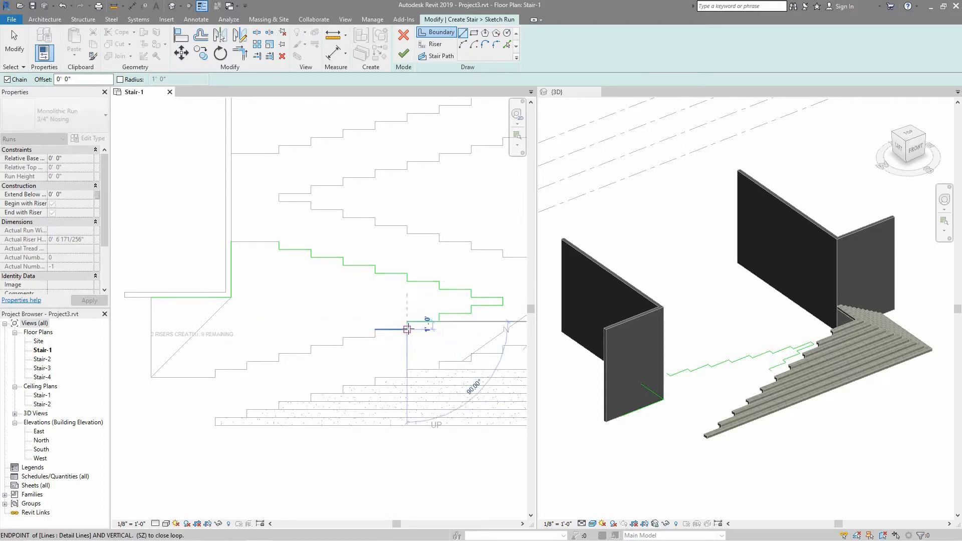
click(406, 329)
click(375, 329)
click(375, 337)
click(343, 337)
click(343, 345)
click(311, 345)
click(311, 353)
click(279, 354)
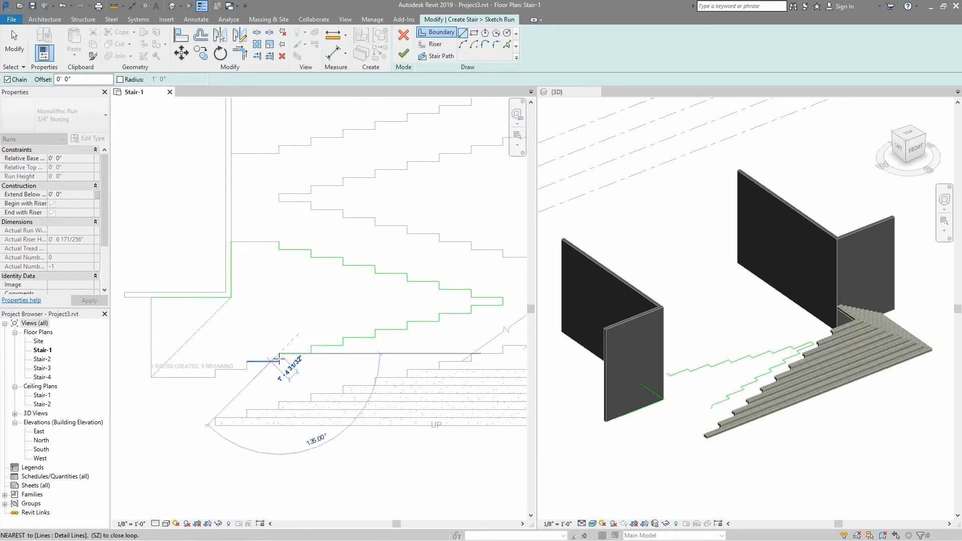
click(279, 361)
click(247, 361)
click(247, 370)
click(215, 369)
click(215, 377)
key(Escape)
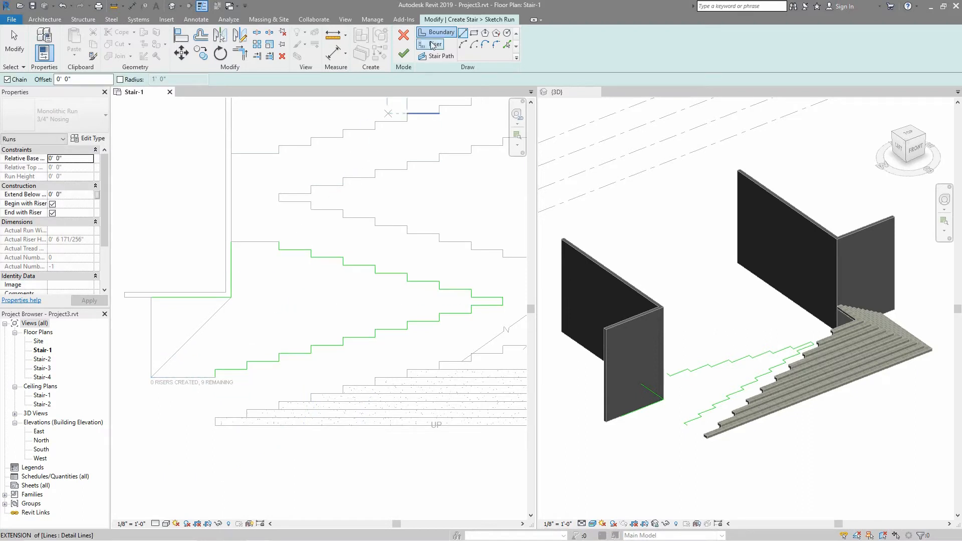
Draw the three outermost L-shaped risers between the short wall's boundary and the lower zigzag, turning each corner on the diagonal detail line
click(151, 297)
click(215, 378)
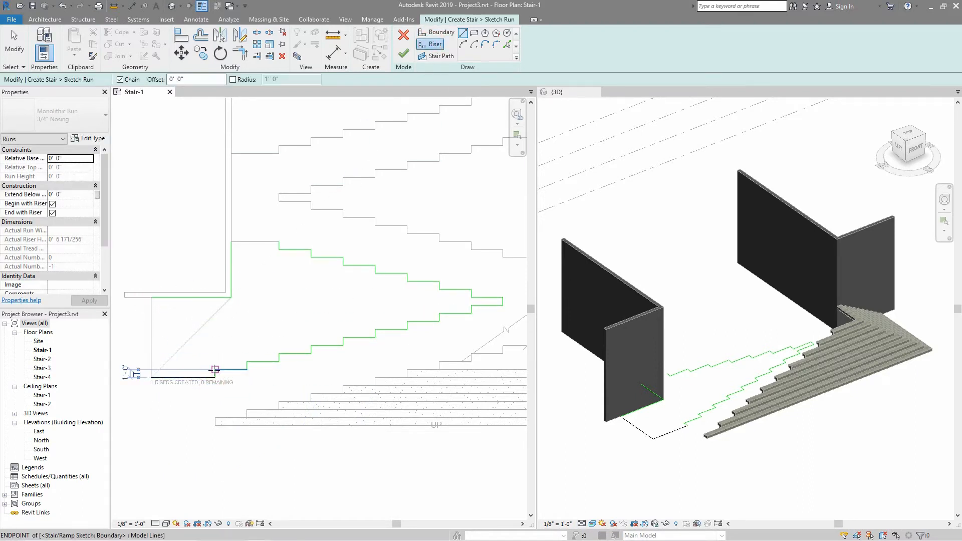
click(215, 369)
click(158, 369)
click(159, 297)
click(247, 361)
click(166, 361)
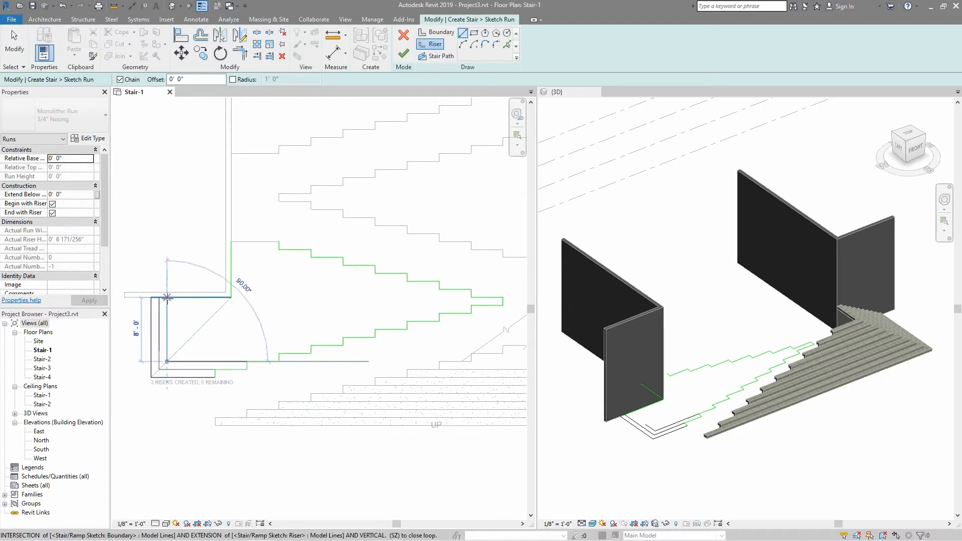
click(167, 297)
Draw the fourth through seventh L-shaped risers from successive lower zigzag corners to the diagonal and up to the short wall's boundary
click(279, 353)
click(175, 297)
click(311, 345)
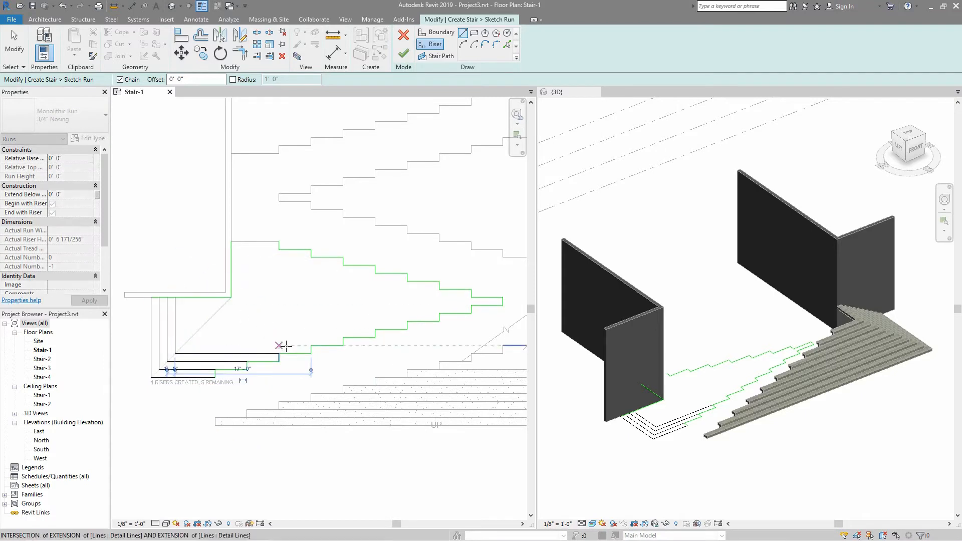
click(183, 345)
click(183, 297)
click(343, 337)
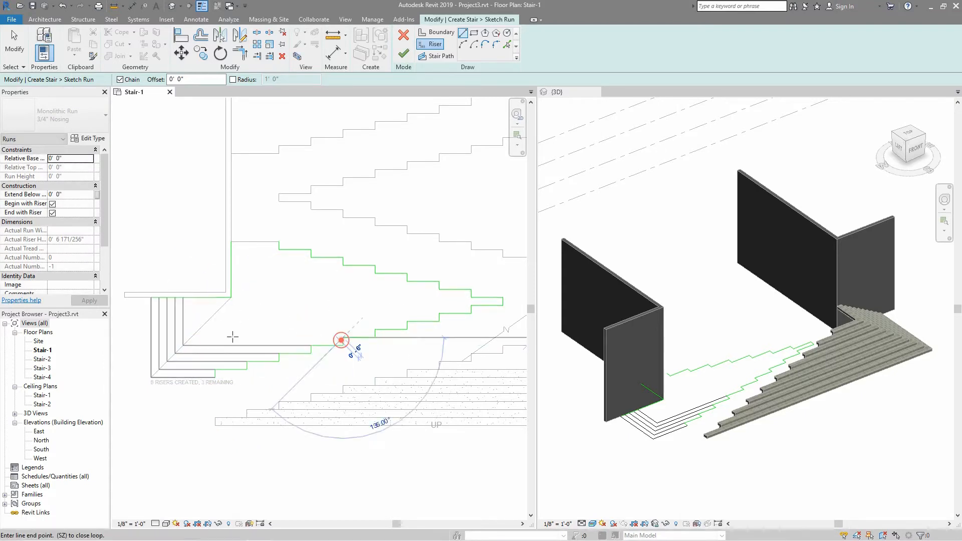
click(191, 337)
click(190, 297)
click(376, 329)
click(199, 329)
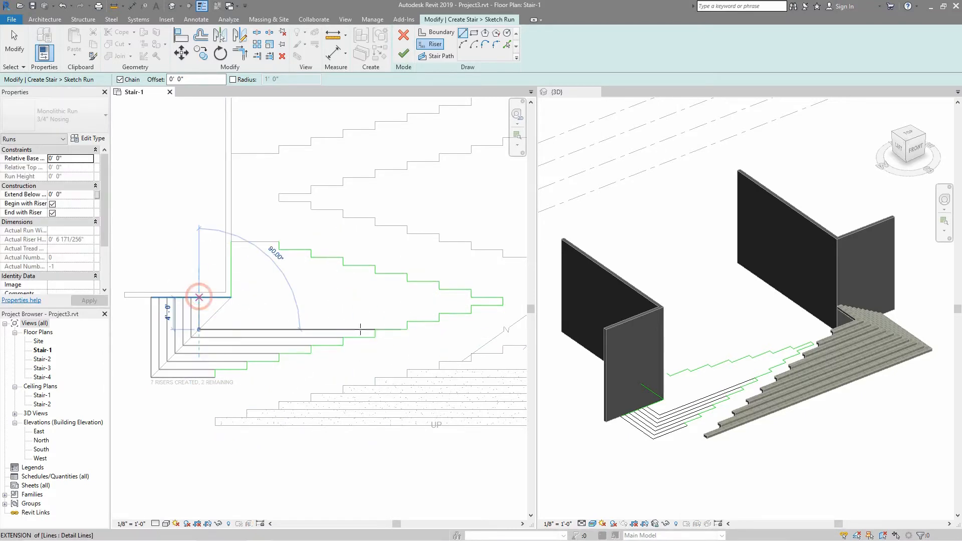
click(199, 297)
Draw the eighth through tenth L-shaped risers, ending with the innermost one beside the wall corner
click(407, 321)
click(207, 321)
click(206, 297)
click(440, 313)
click(215, 313)
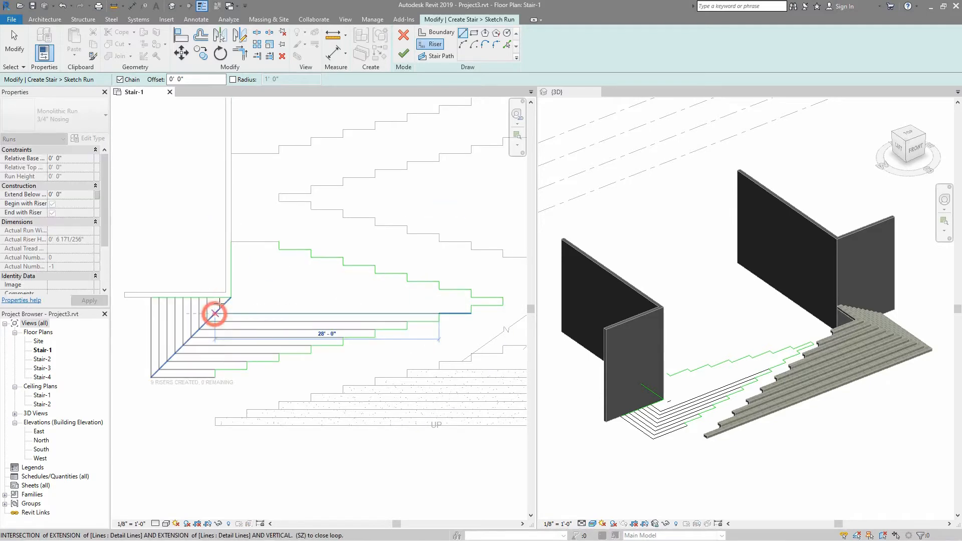
click(215, 297)
click(471, 305)
click(222, 305)
click(222, 297)
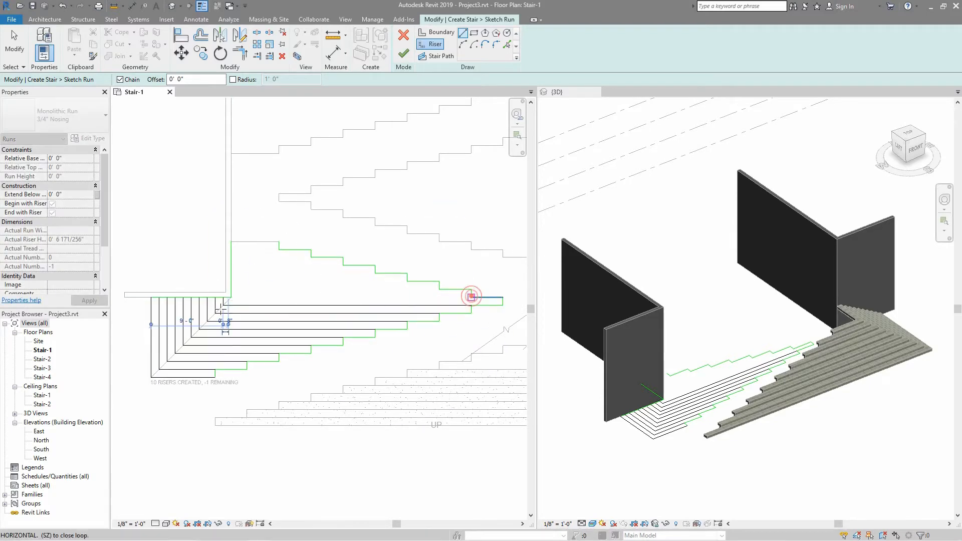
Draw the first three straight risers above the L-shaped ones, from the zigzag corners near its tip to the long wall's boundary
click(470, 297)
click(231, 298)
click(439, 289)
click(231, 289)
click(407, 281)
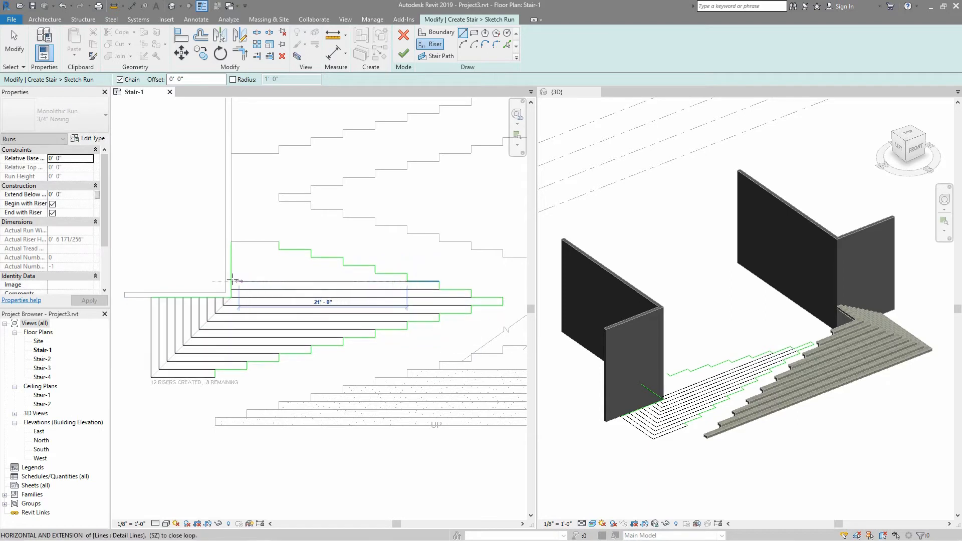
click(231, 281)
Draw the remaining straight risers from the upper zigzag corners to the long wall's boundary, up to the run's topmost edge
click(375, 273)
click(231, 273)
click(343, 265)
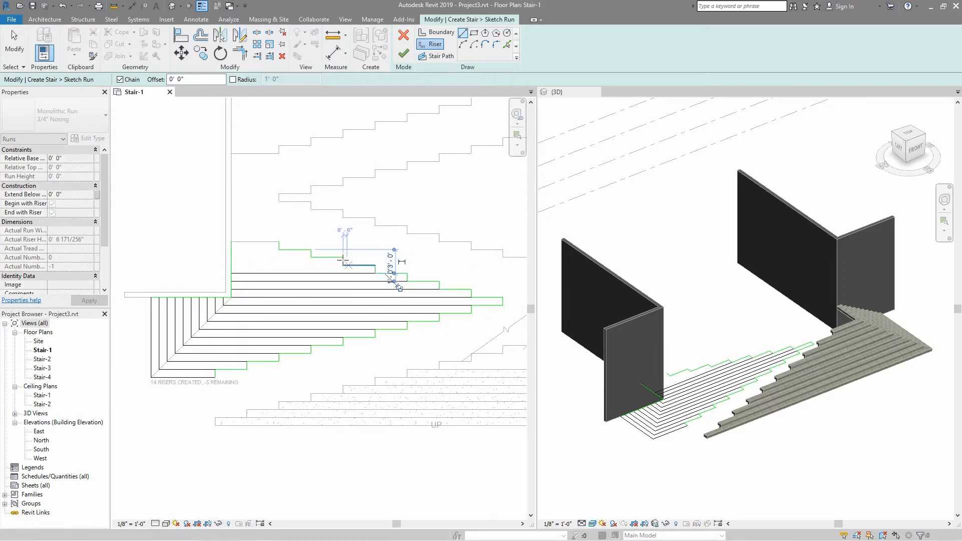
click(231, 265)
click(311, 257)
click(231, 257)
click(279, 249)
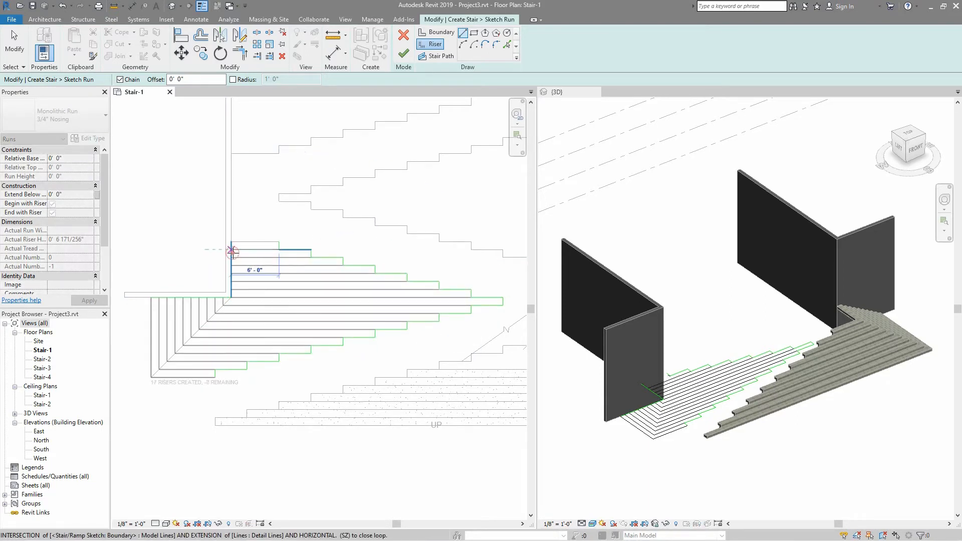
click(232, 249)
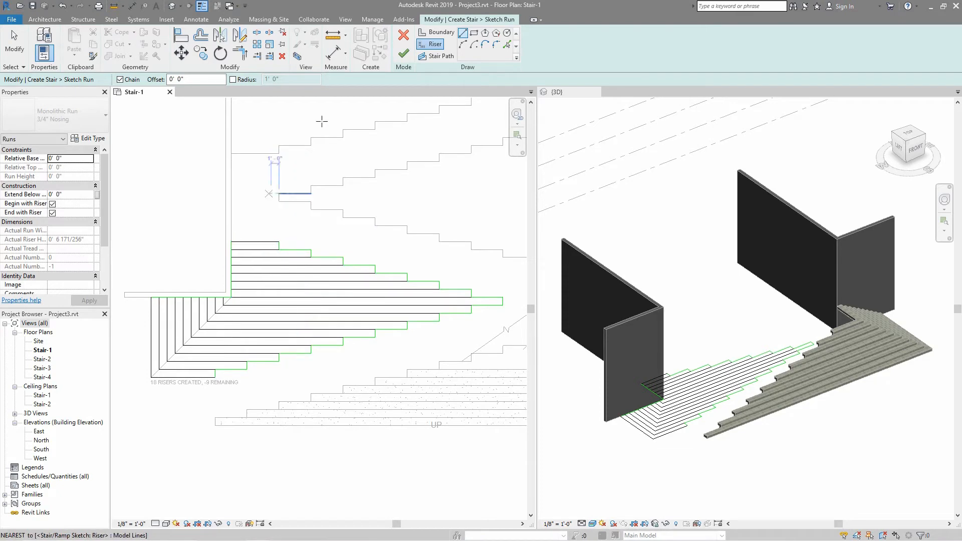
Draw a slanted stair path from the outermost lower riser to the topmost riser and finish the run and stair
click(434, 56)
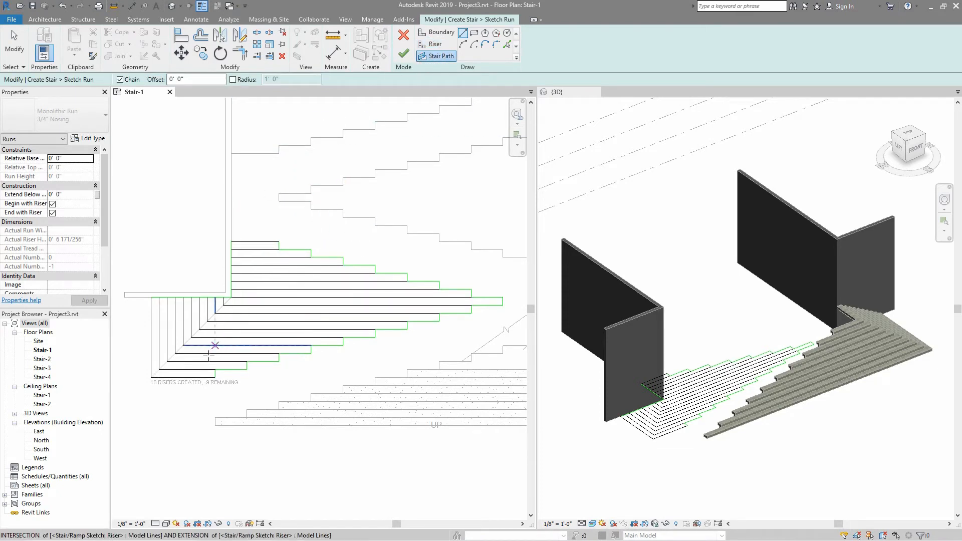
click(207, 376)
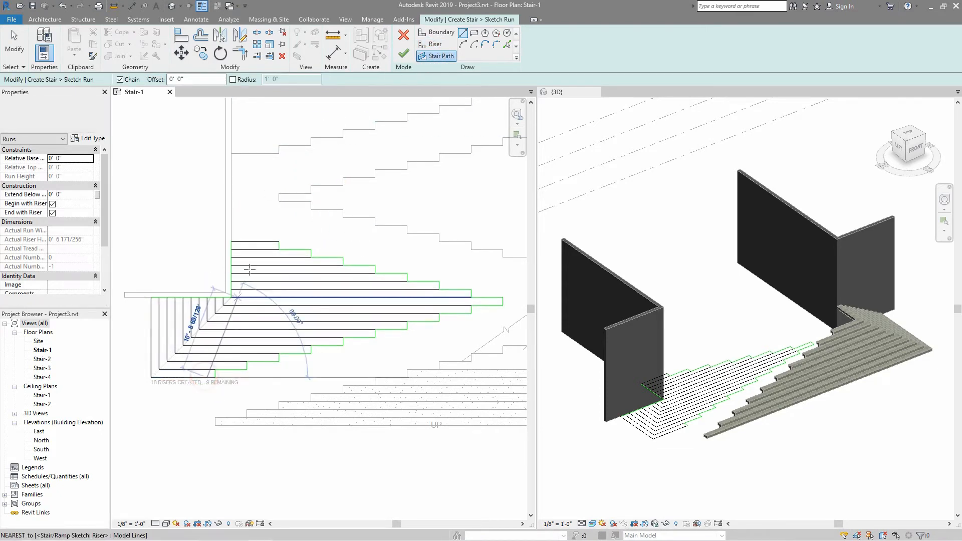
click(262, 242)
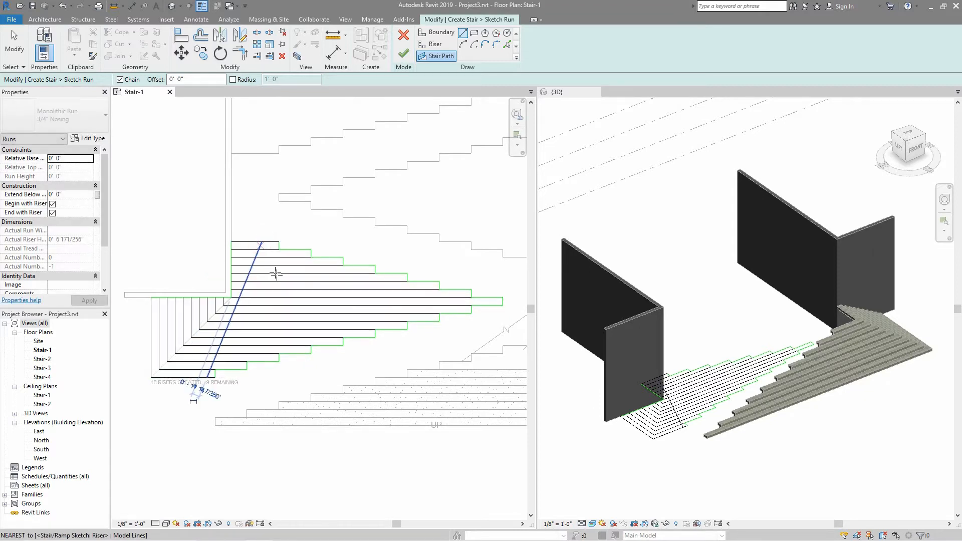
key(Escape)
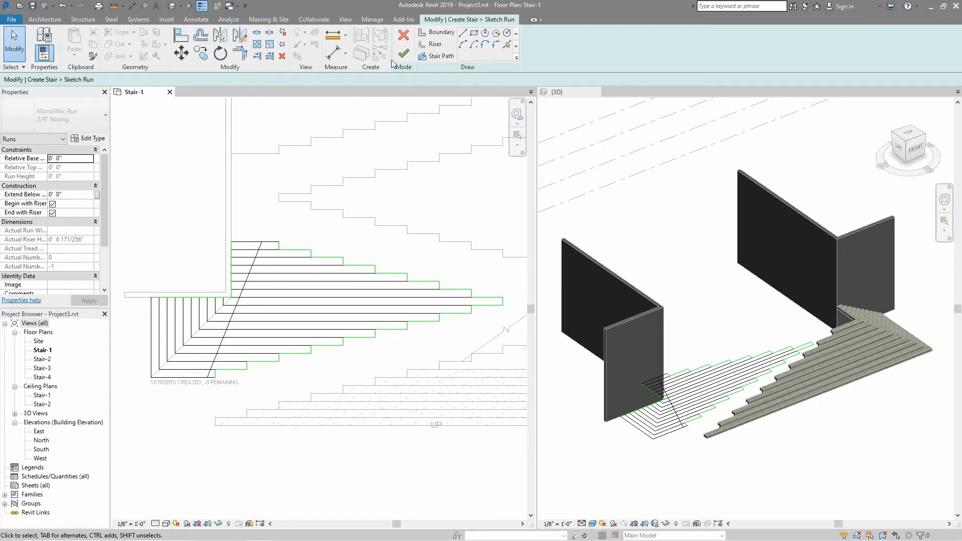
click(403, 55)
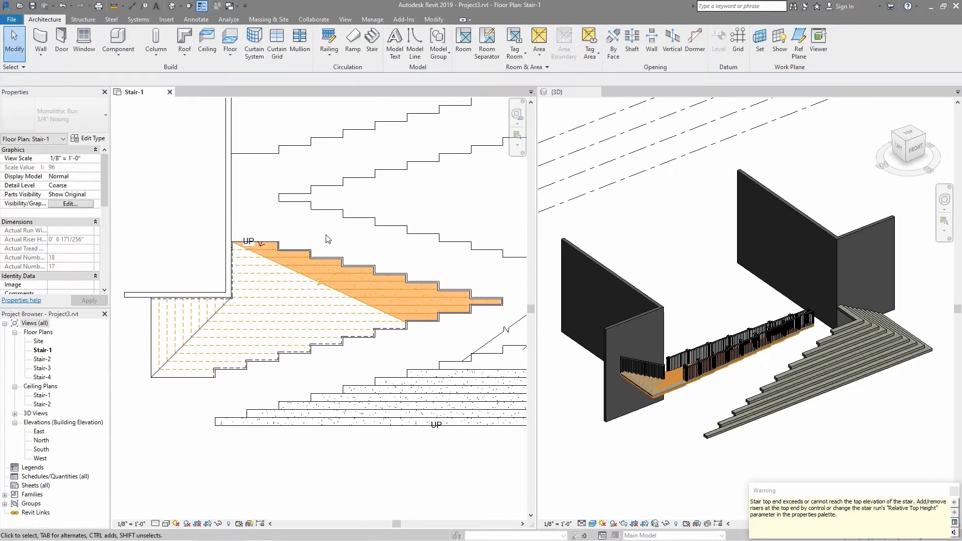
Delete the zigzag-edge railing and the short wall-side railing from the new corner stair
click(761, 328)
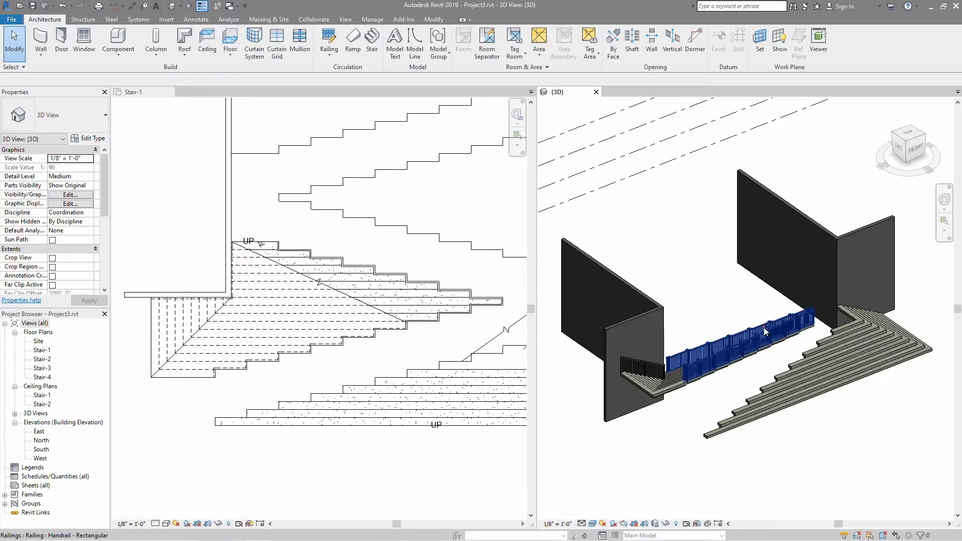
key(Delete)
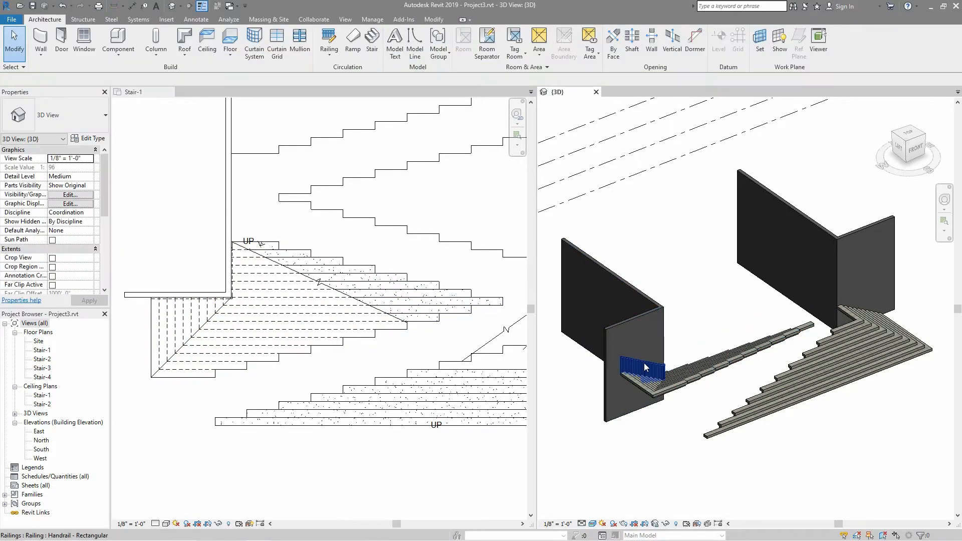
click(644, 363)
key(Delete)
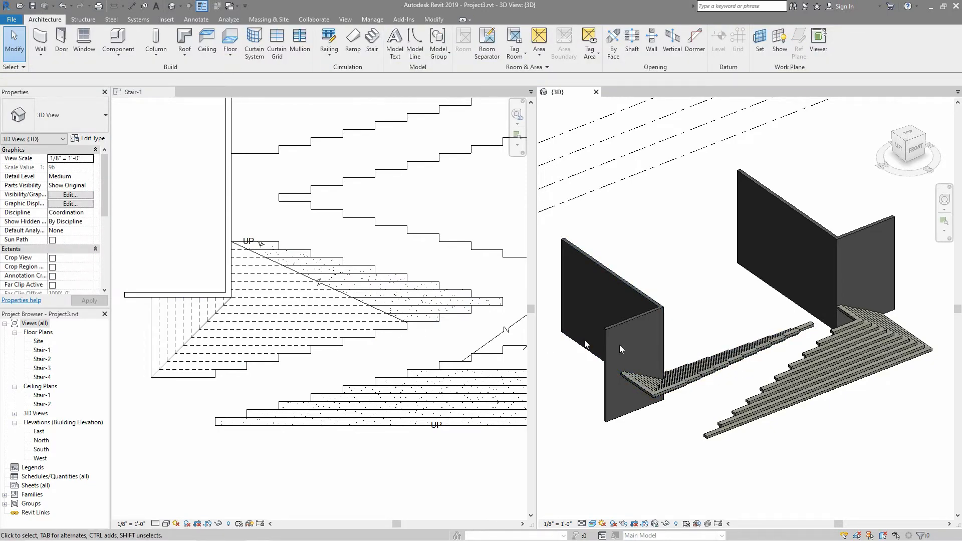
Reopen the new corner stair for editing, flip its direction, set its top level to Stair-3 and finish
shift+middle_drag(729, 400, 576, 390)
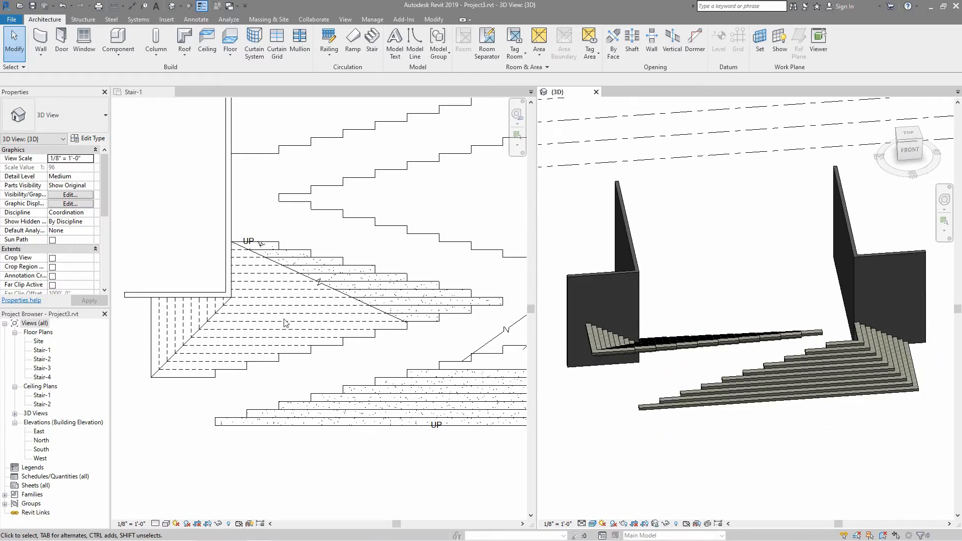
click(283, 321)
double_click(288, 315)
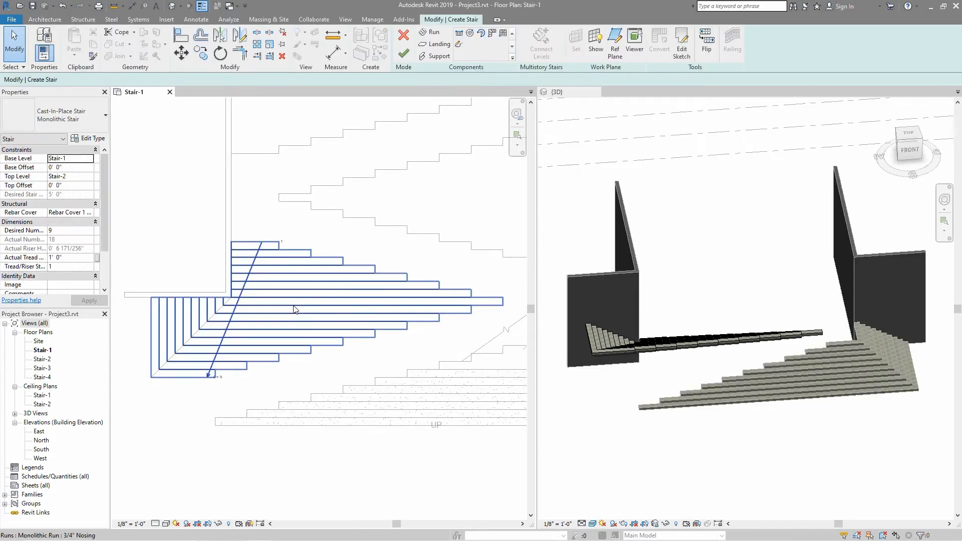
click(712, 44)
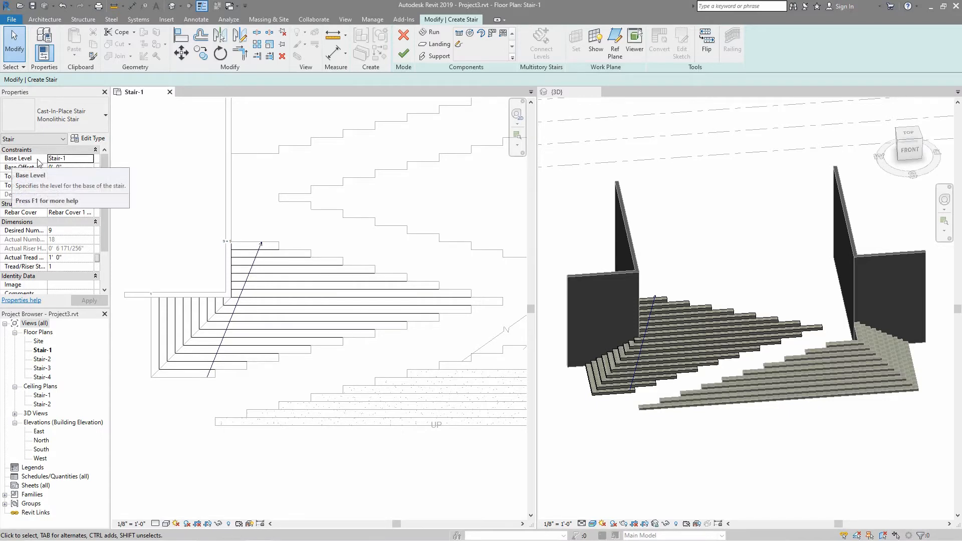
click(90, 177)
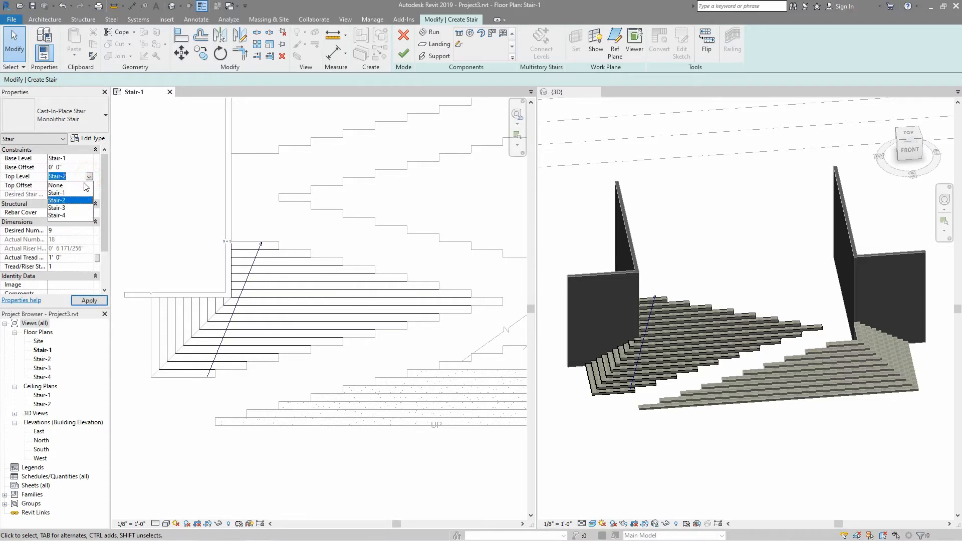
click(66, 208)
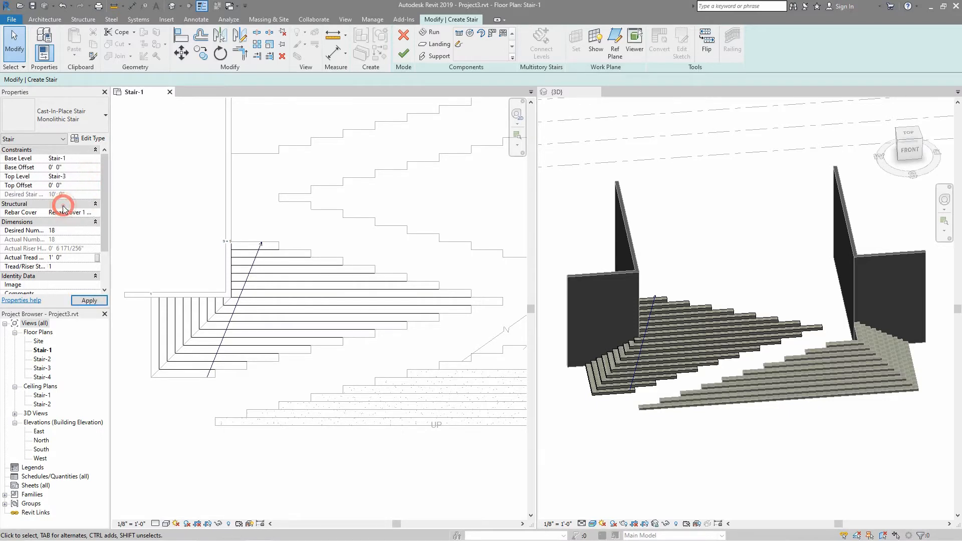
click(94, 301)
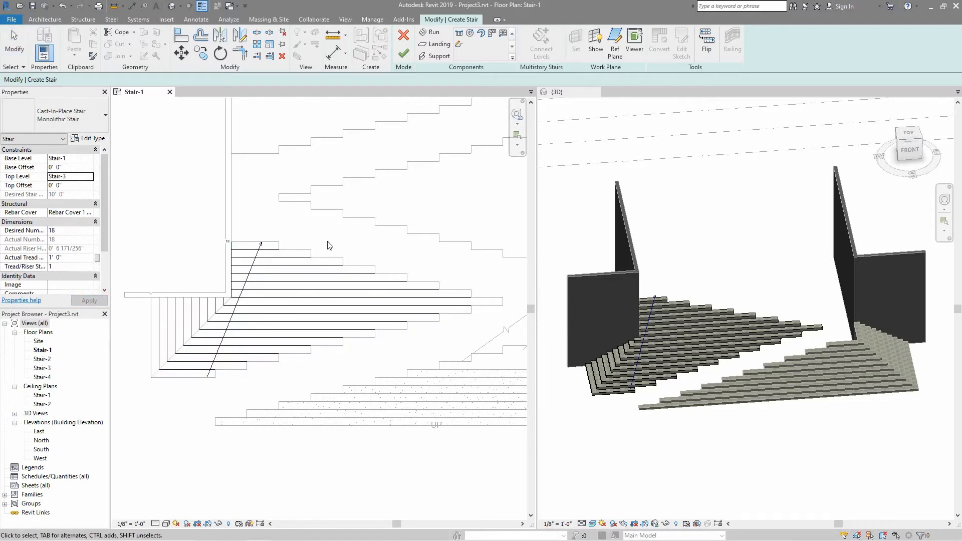
click(404, 55)
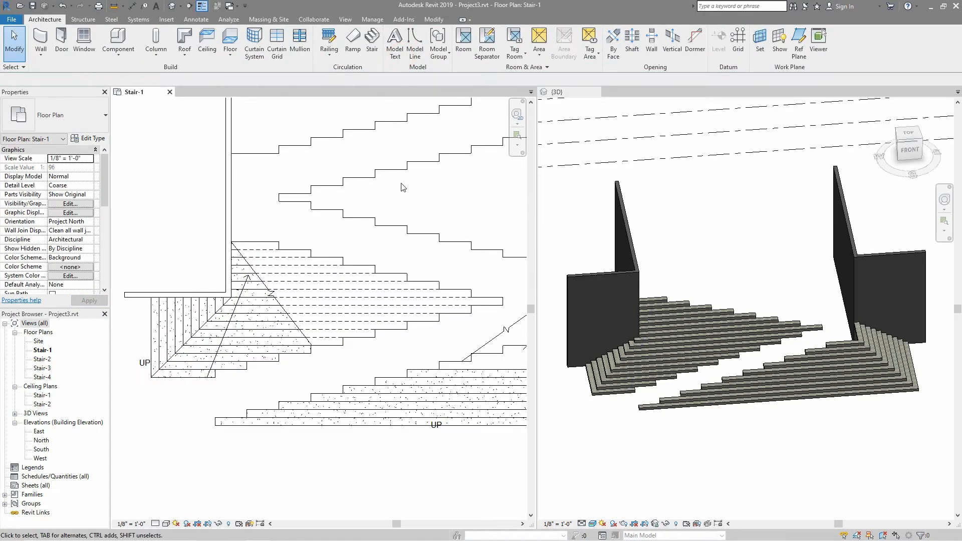
Start a sketched run for the middle stair, drawing its boundary along the right wall and the first upper zigzag steps beside it
shift+middle_drag(644, 276, 746, 290)
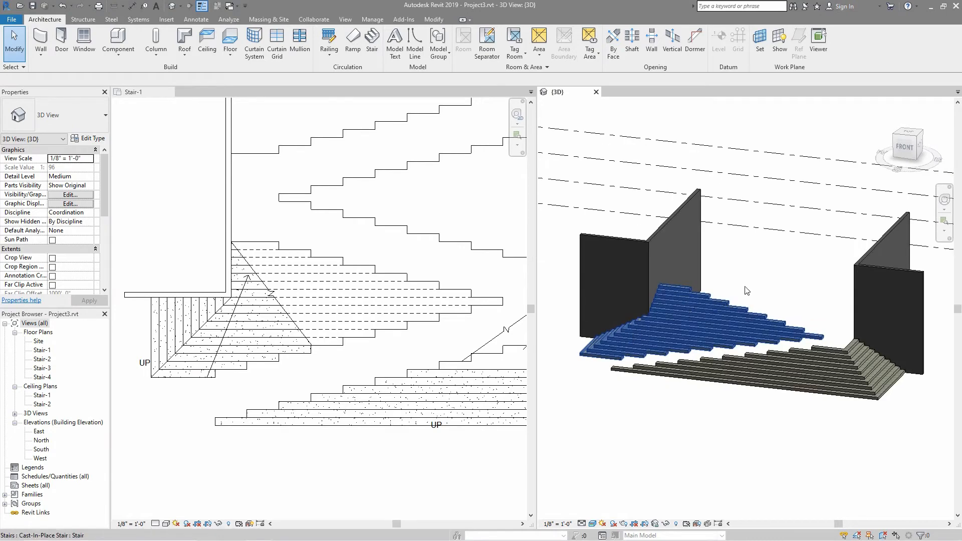
click(361, 254)
scroll(301, 269, down, 3)
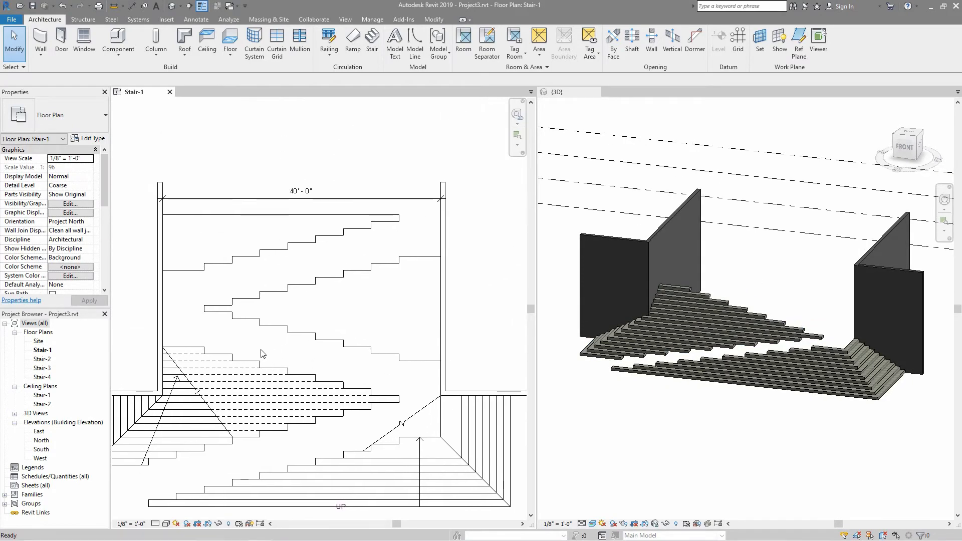
scroll(261, 354, up, 2)
middle_drag(276, 339, 266, 334)
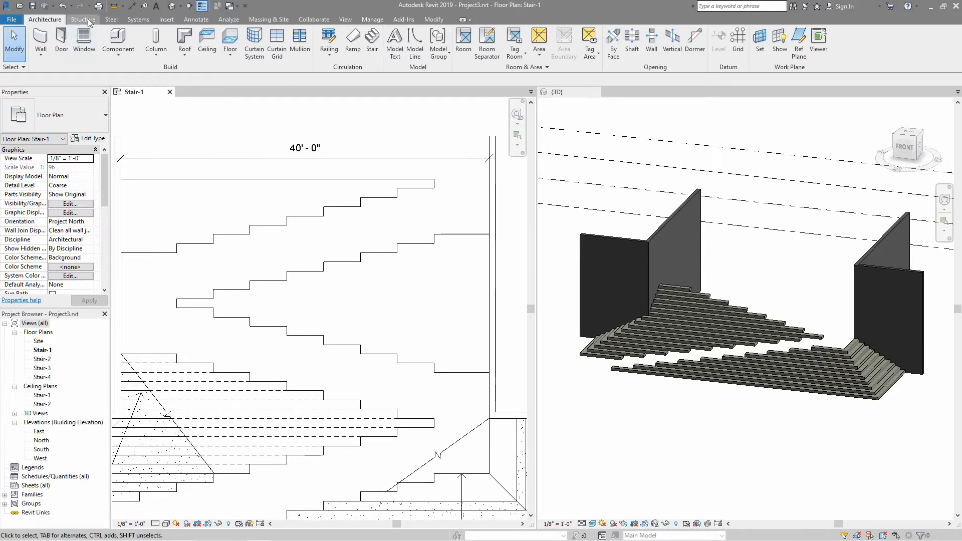
click(371, 45)
click(459, 44)
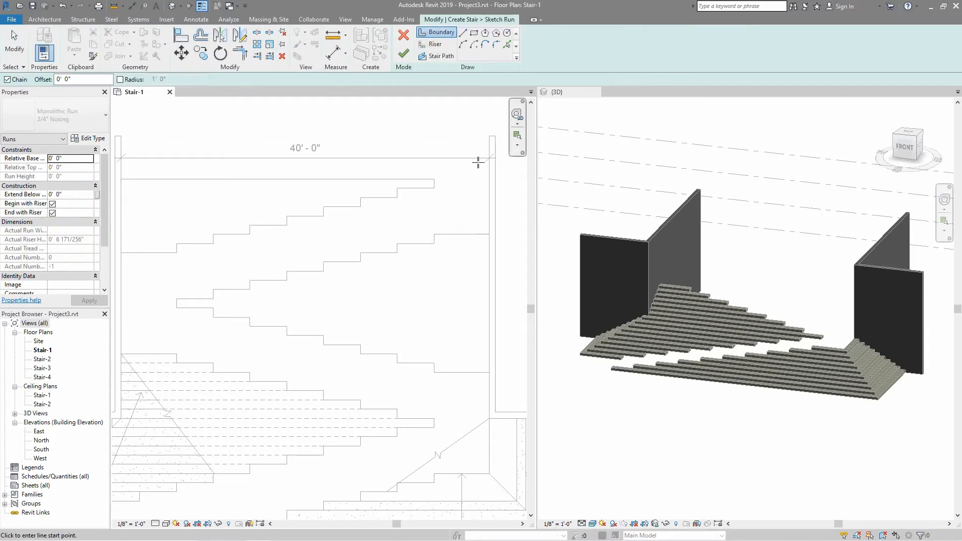
click(434, 241)
click(397, 243)
click(397, 252)
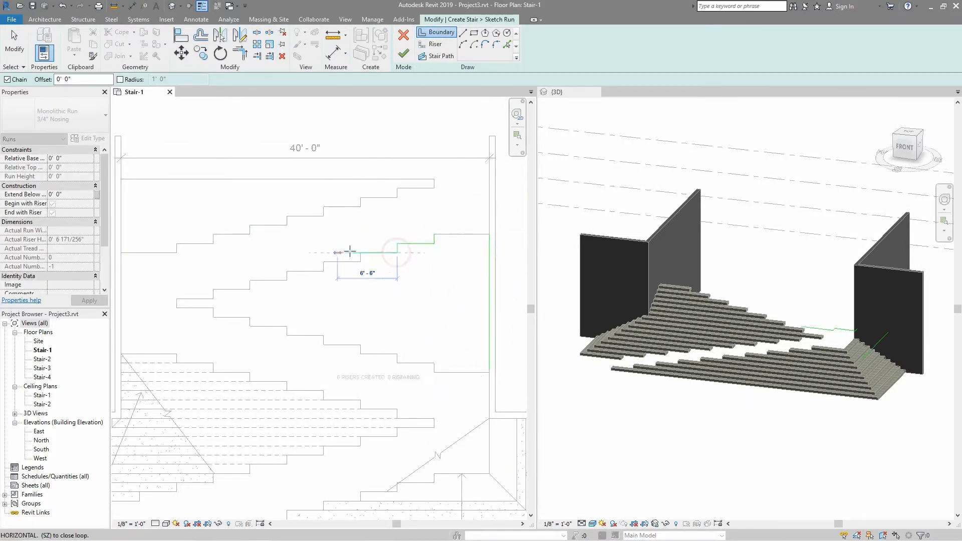
Continue the middle run's boundary down the upper zigzag detail lines to the last corner before its tip
click(360, 253)
click(360, 262)
click(323, 262)
click(323, 271)
click(287, 271)
click(287, 280)
click(249, 289)
click(212, 289)
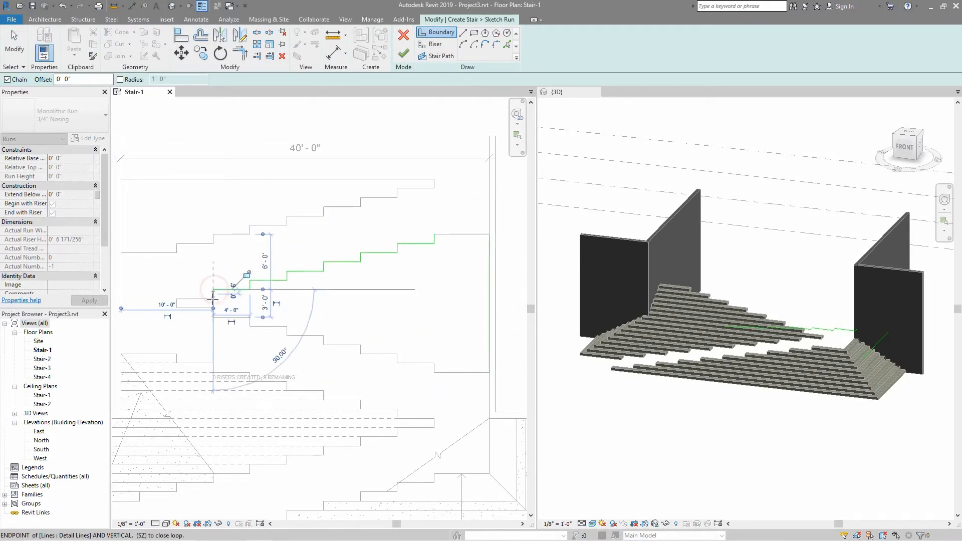
Draw the boundary around the middle zigzag's narrow tip and onto the first step of the lower zigzag
click(213, 299)
click(176, 298)
click(176, 308)
click(212, 308)
click(213, 317)
click(250, 317)
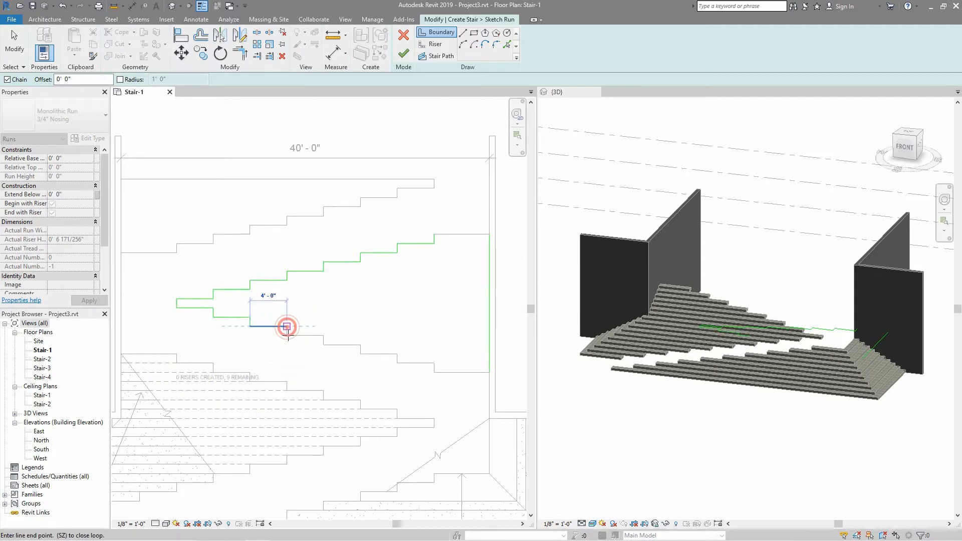
Continue the boundary along the lower zigzag detail lines to the end of the lowest step near the right wall
click(323, 345)
click(360, 345)
click(360, 354)
click(397, 354)
click(397, 363)
click(433, 364)
click(434, 372)
Draw the four lowest risers of the middle run between the lower zigzag corners and the right wall's boundary
click(434, 44)
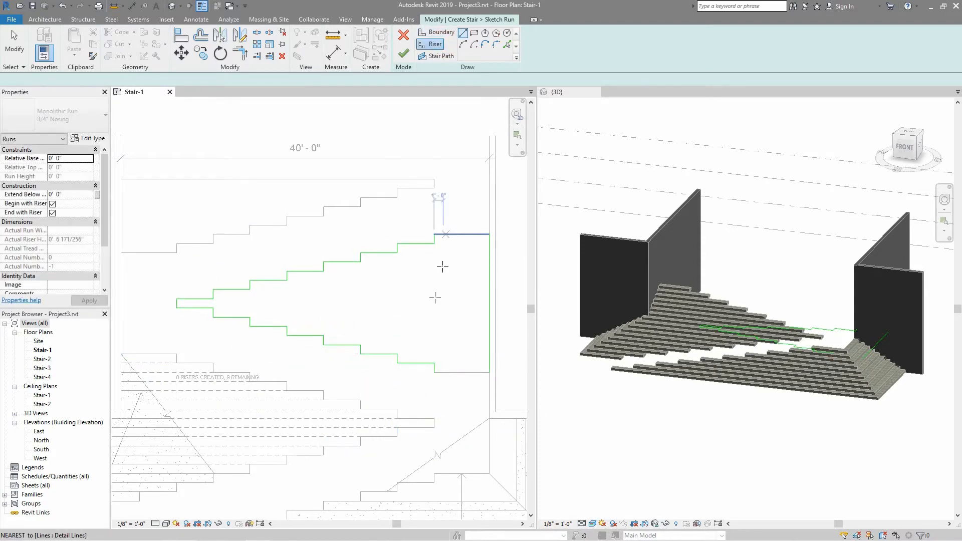
click(490, 372)
click(434, 372)
click(433, 363)
click(489, 363)
click(490, 354)
click(397, 354)
click(360, 344)
click(489, 345)
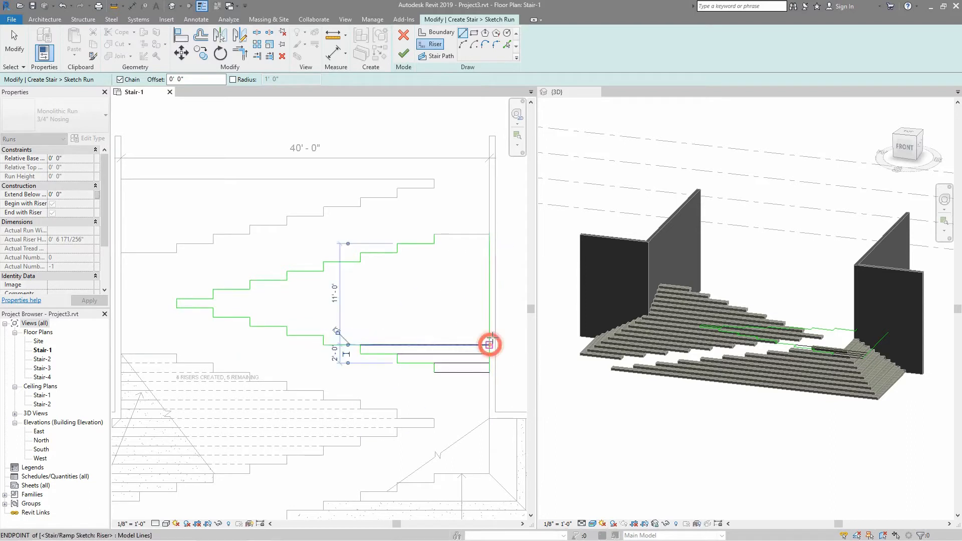
Draw the fifth through eighth risers from the lower zigzag corners to the right wall, ending at the tip's lower edge
click(489, 335)
click(323, 335)
click(286, 326)
click(490, 326)
click(489, 317)
click(249, 317)
click(212, 307)
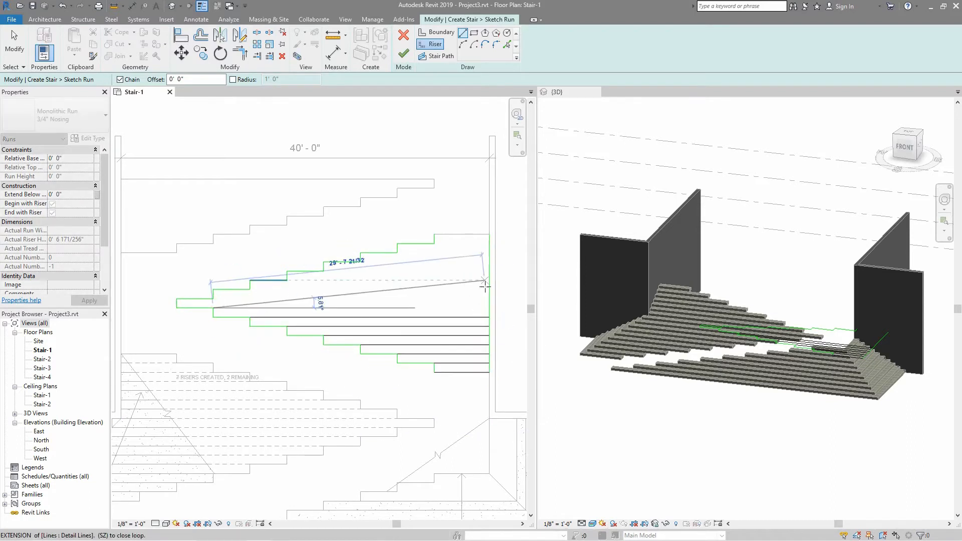
click(489, 308)
Draw the ninth through twelfth risers between the right wall and the upper zigzag, starting at the tip's upper edge
click(490, 298)
click(213, 299)
click(250, 290)
click(489, 290)
click(287, 280)
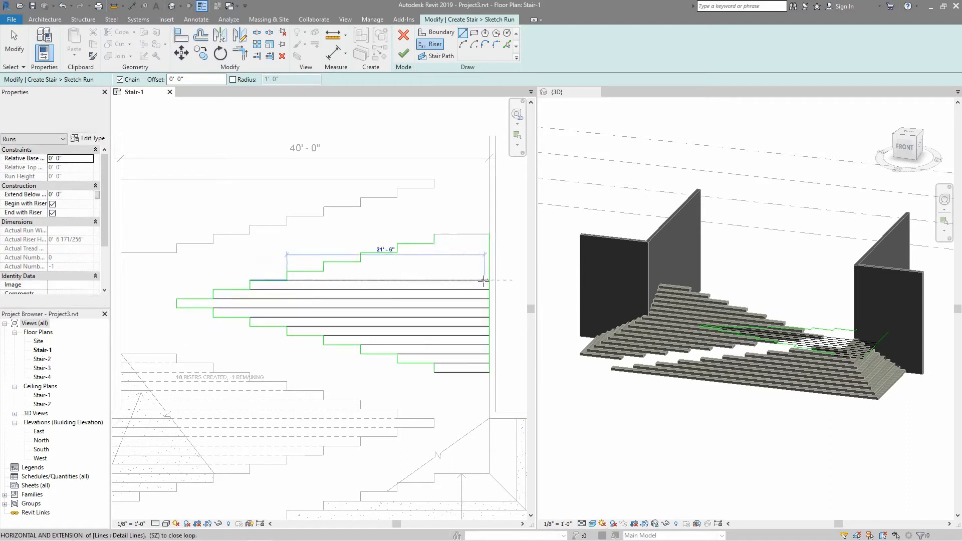
click(488, 280)
click(323, 271)
click(488, 270)
Draw the last four risers from the upper zigzag corners to the right wall's boundary and finish the run sketch
key(Escape)
click(359, 262)
click(489, 262)
click(397, 252)
click(485, 250)
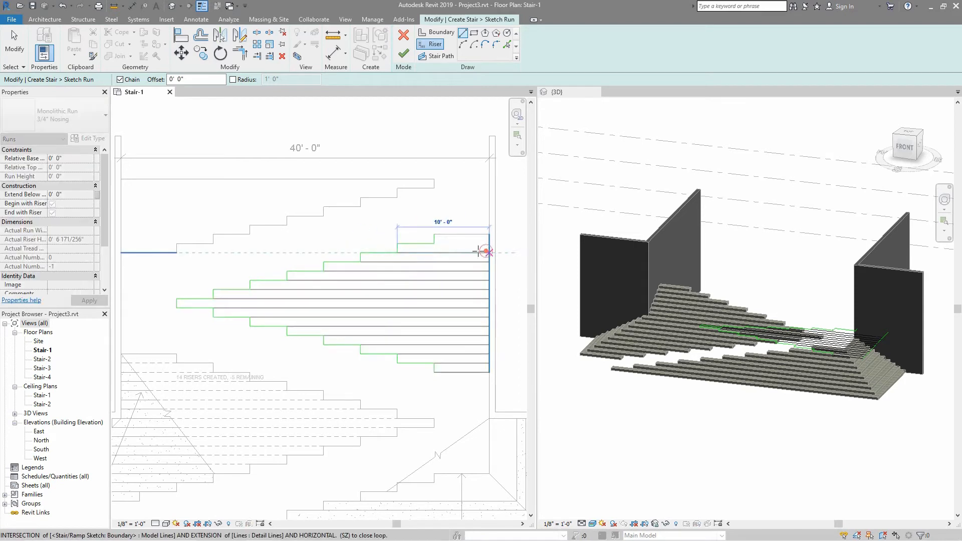
click(434, 244)
click(485, 244)
click(434, 234)
click(489, 234)
click(403, 54)
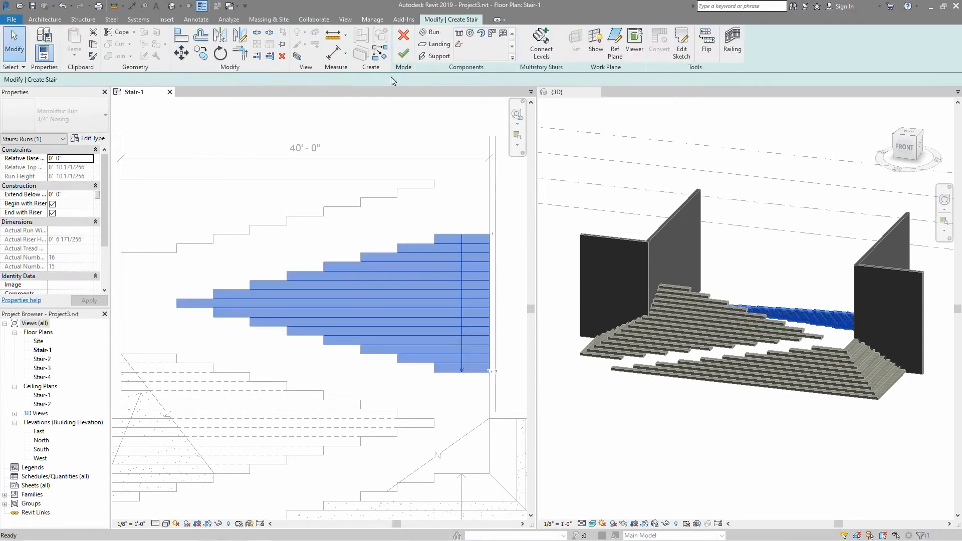
Flip the middle stair's direction, set its base level to Stair-2 and top level to Stair-4, and finish it
click(706, 44)
click(90, 160)
click(76, 173)
click(90, 177)
click(59, 207)
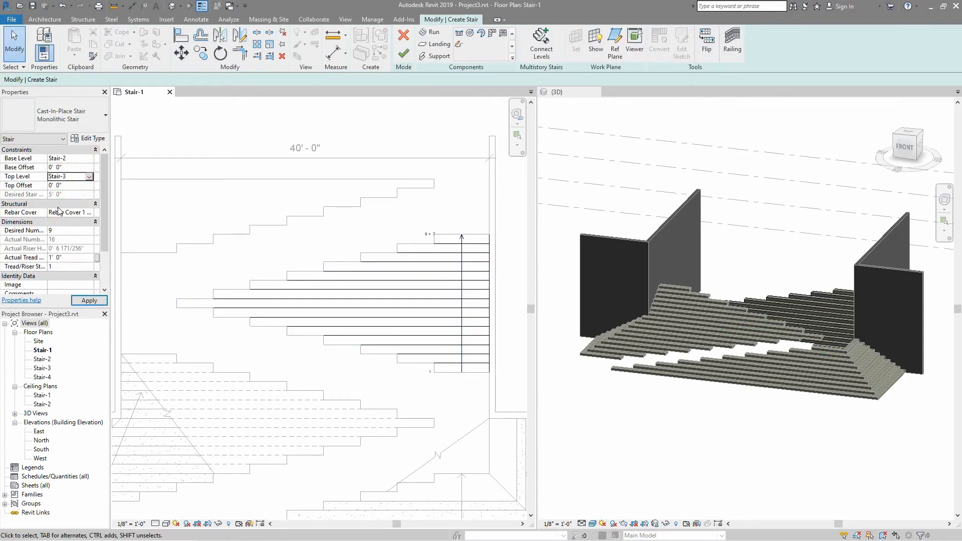
click(89, 300)
click(404, 54)
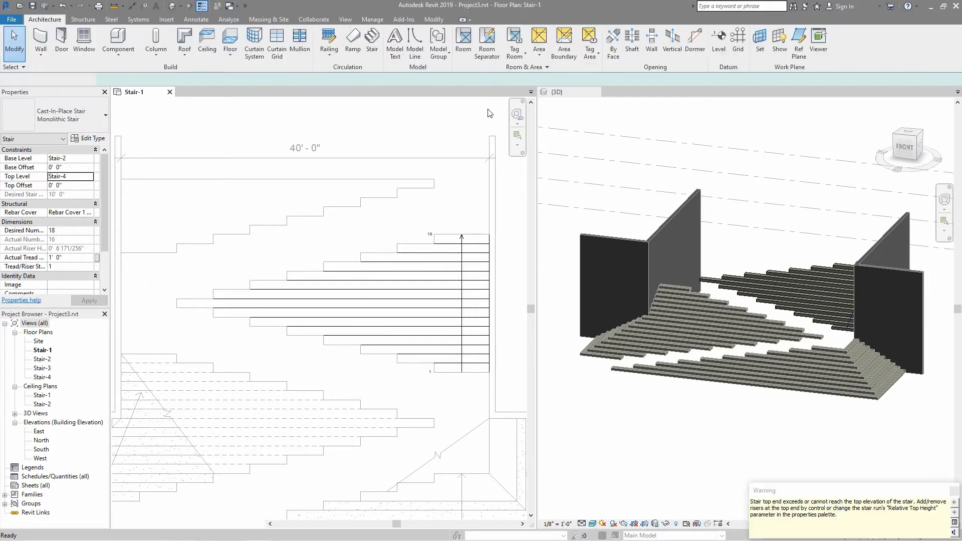
Delete the zigzag-side and wall-side railings from the middle stair
click(766, 269)
key(Delete)
shift+middle_drag(742, 315, 841, 320)
click(791, 267)
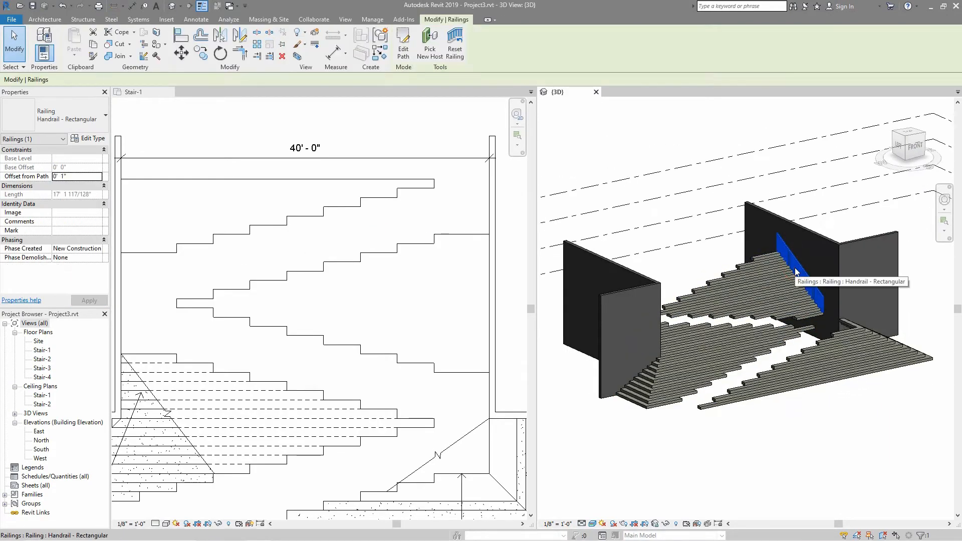
key(Delete)
Start a sketched run for the uppermost stair, drawing its left wall boundary and beginning the other boundary at the top line's far end
click(372, 42)
click(459, 47)
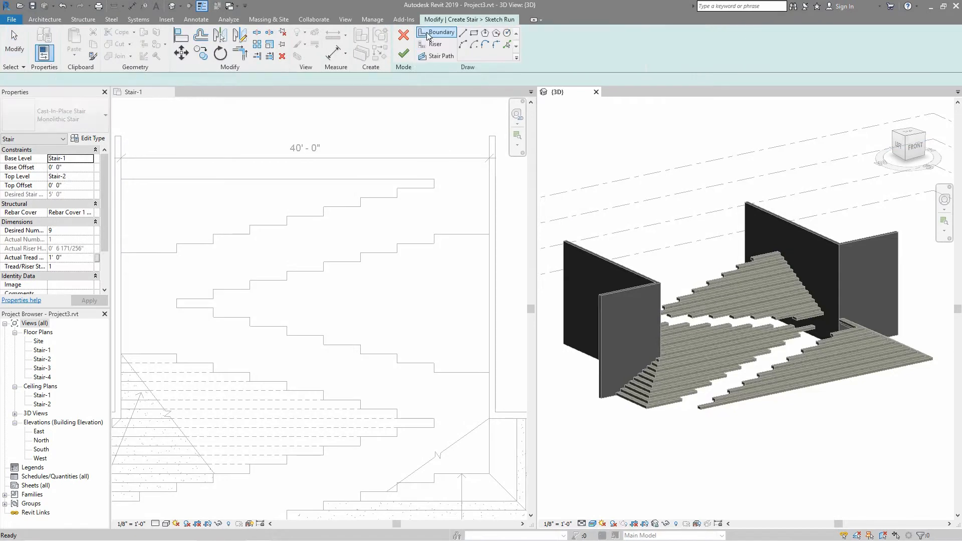
click(149, 207)
click(121, 180)
click(121, 252)
key(Escape)
click(436, 179)
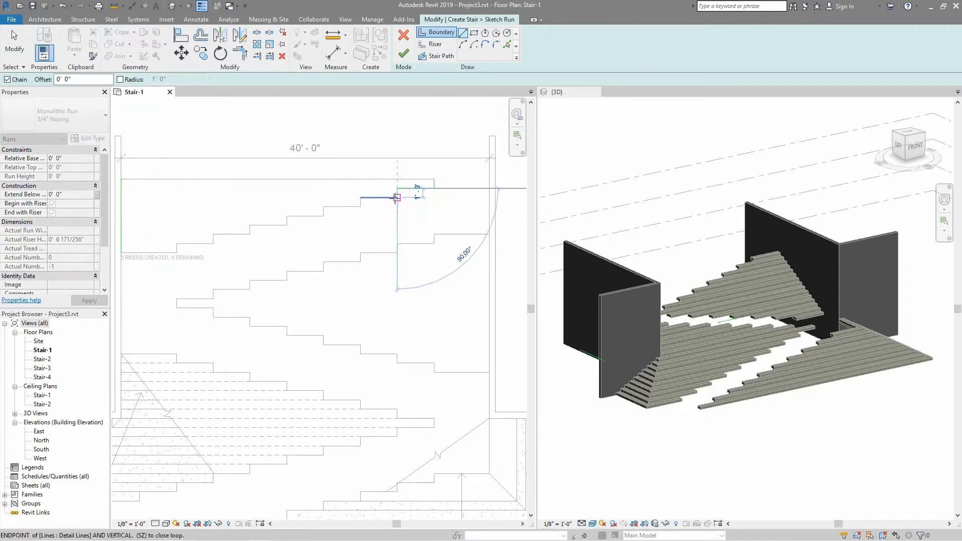
Continue the uppermost run's boundary down the zigzag detail lines toward the left wall
click(360, 207)
click(323, 207)
click(323, 215)
click(286, 216)
click(286, 225)
click(250, 225)
click(250, 235)
click(213, 235)
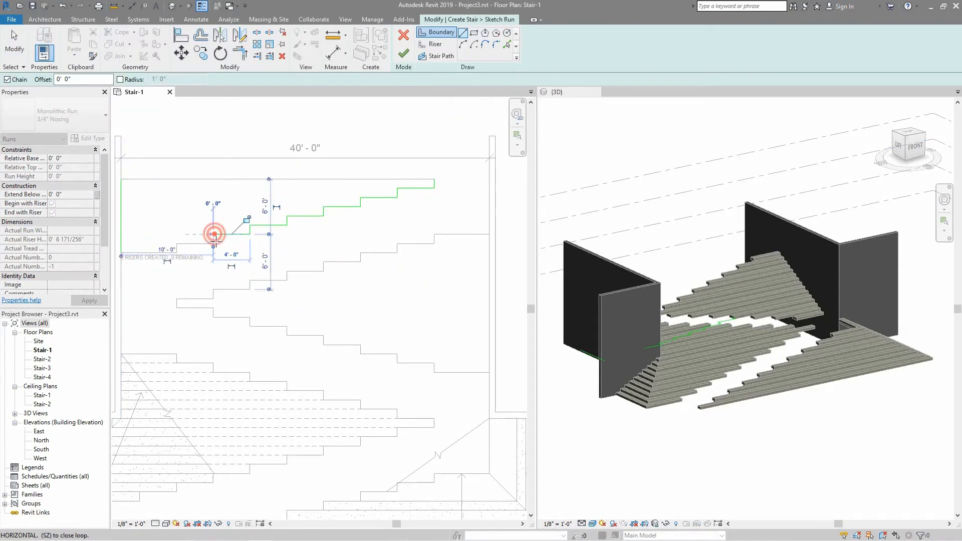
Complete the run's stepped boundary and draw the two lowest risers from the side wall to the matching steps
click(176, 252)
key(Escape)
click(435, 44)
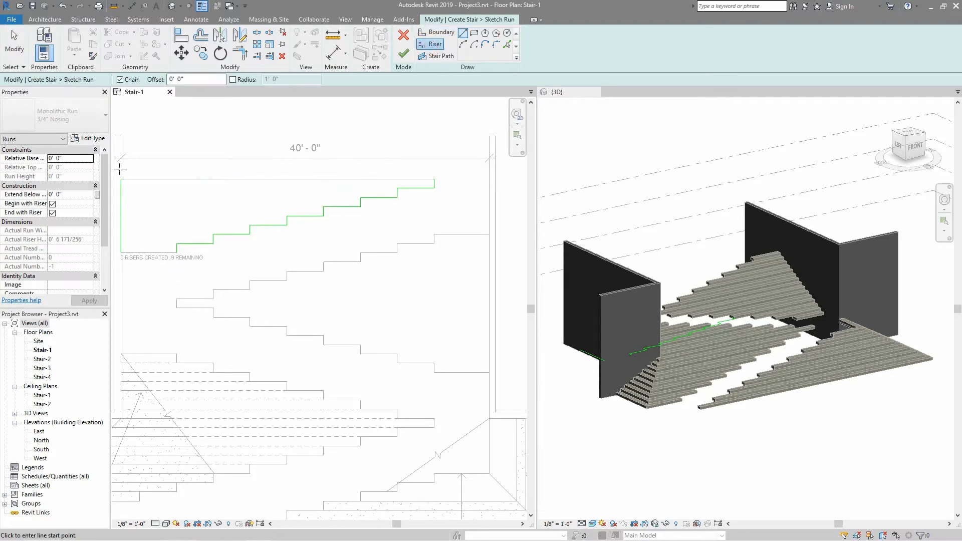
click(121, 252)
click(176, 252)
key(Escape)
click(121, 244)
click(176, 243)
key(Escape)
Draw the third, fourth and fifth risers from the wall edge to their steps on the boundary
click(122, 234)
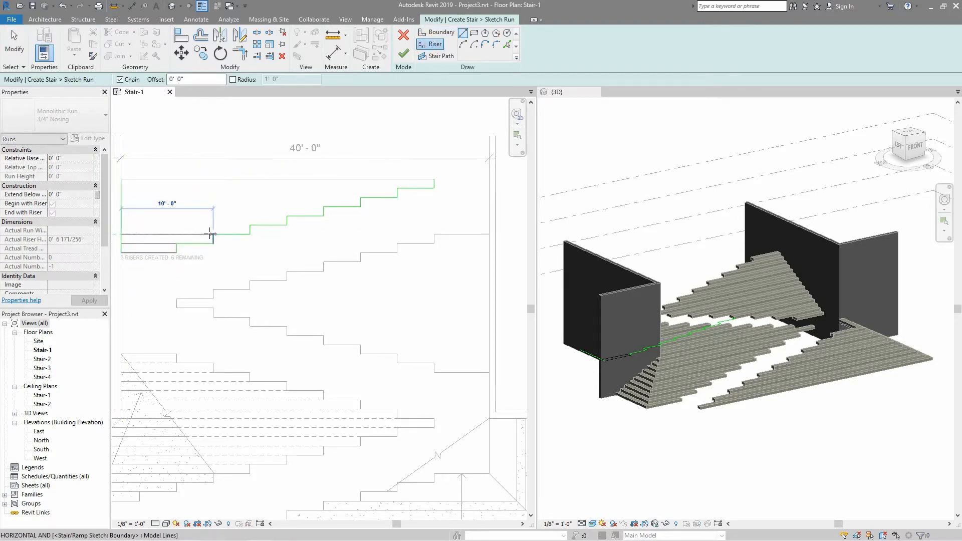
click(213, 235)
click(250, 225)
key(Escape)
click(286, 215)
click(121, 216)
key(Escape)
Draw the last four risers up to the top edge of the boundary and finish the run sketch
click(121, 206)
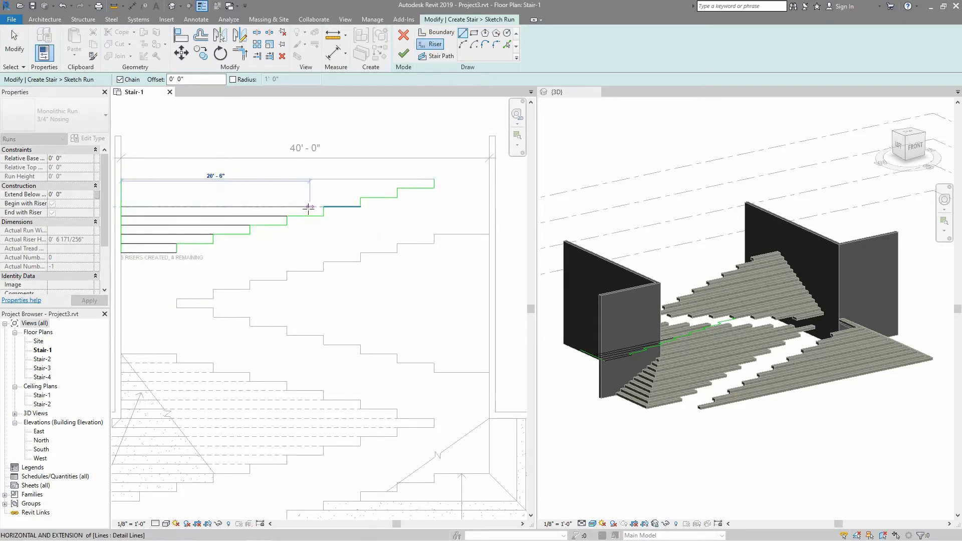
click(324, 207)
key(Escape)
click(121, 198)
key(Escape)
click(122, 188)
click(397, 189)
key(Escape)
click(435, 180)
click(121, 179)
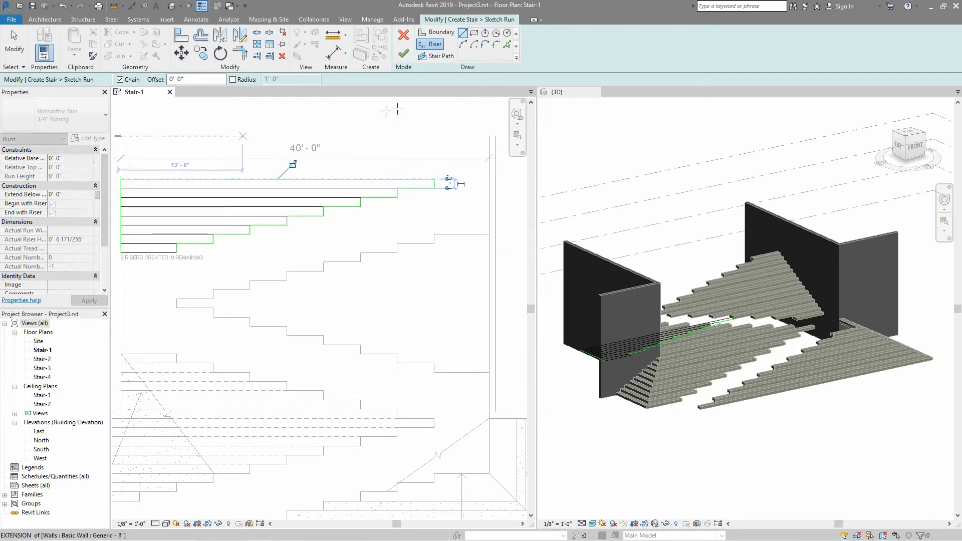
key(Escape)
click(404, 53)
Flip the stair's direction and finish it with base level Stair-3 and top level Stair-4
mouse_move(670, 354)
shift+middle_down()
mouse_move(757, 426)
mouse_move(7, 389)
shift+middle_up()
click(707, 41)
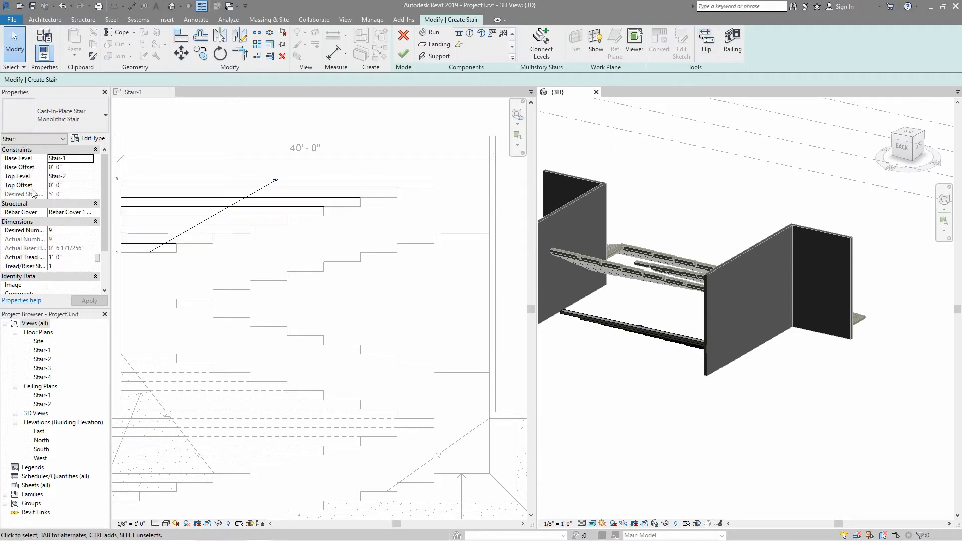
click(70, 216)
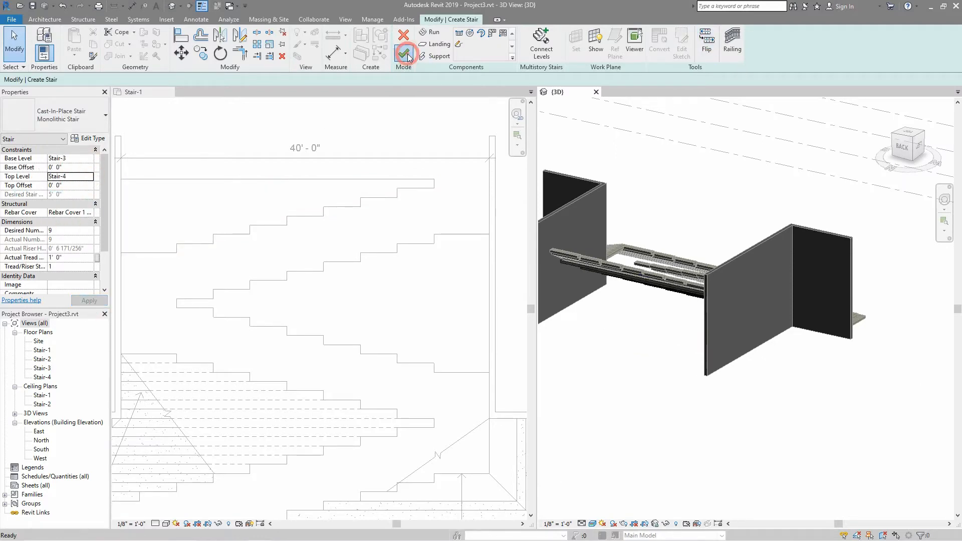
click(406, 54)
Delete the railings generated with the new stair
click(661, 231)
click(634, 264)
click(619, 260)
click(668, 322)
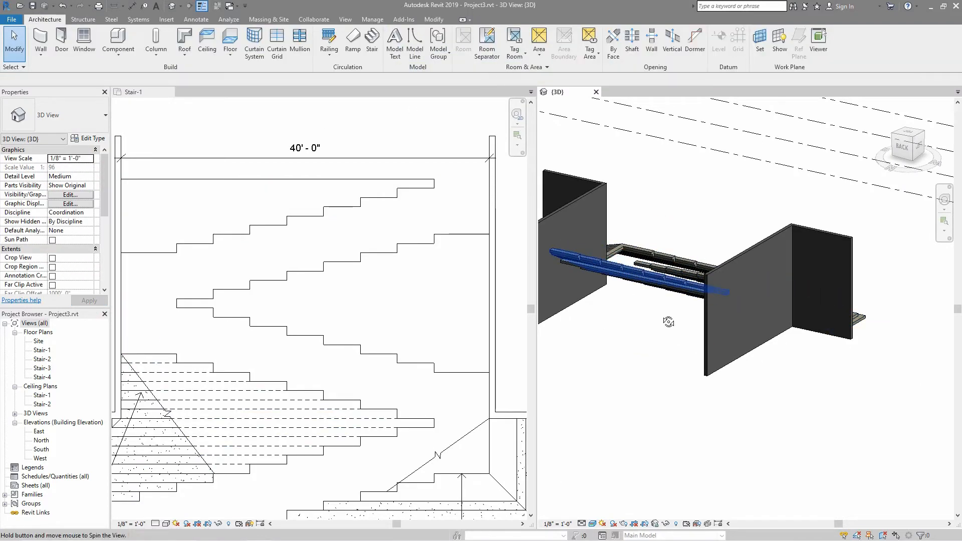
click(730, 254)
shift+middle_drag(669, 321, 947, 335)
key(Delete)
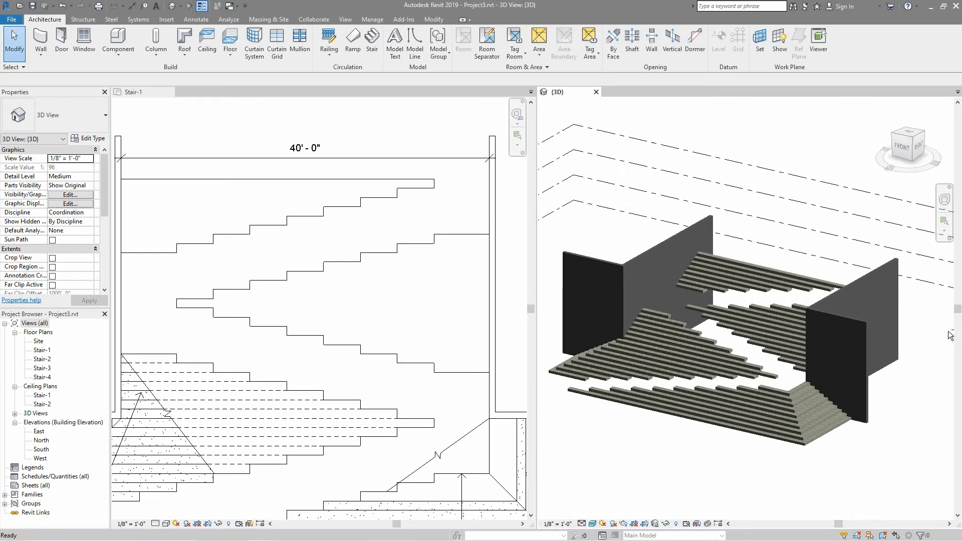
Start an architectural floor in the Stair-1 plan using the Generic - 12" floor type
shift+middle_drag(710, 349, 749, 361)
shift+middle_drag(769, 360, 701, 336)
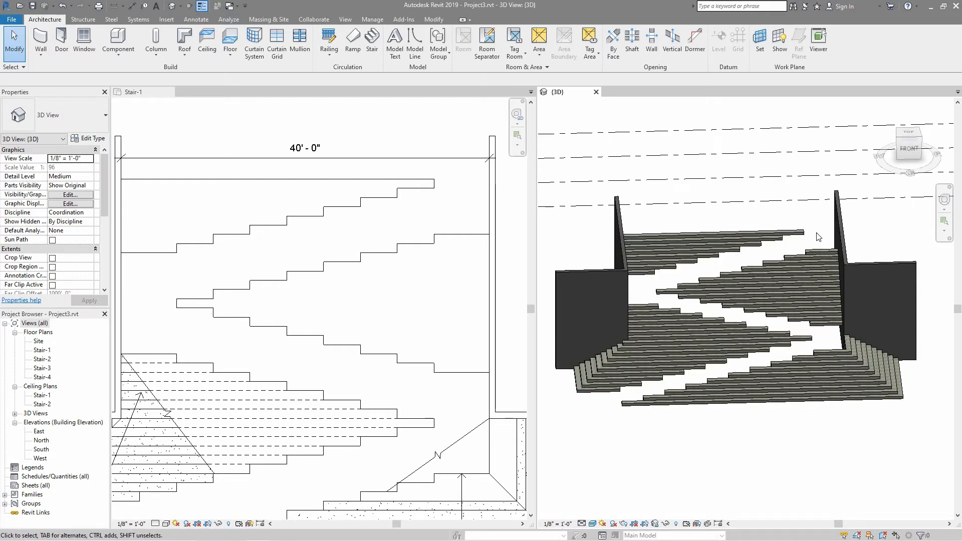
click(311, 244)
scroll(310, 240, down, 1)
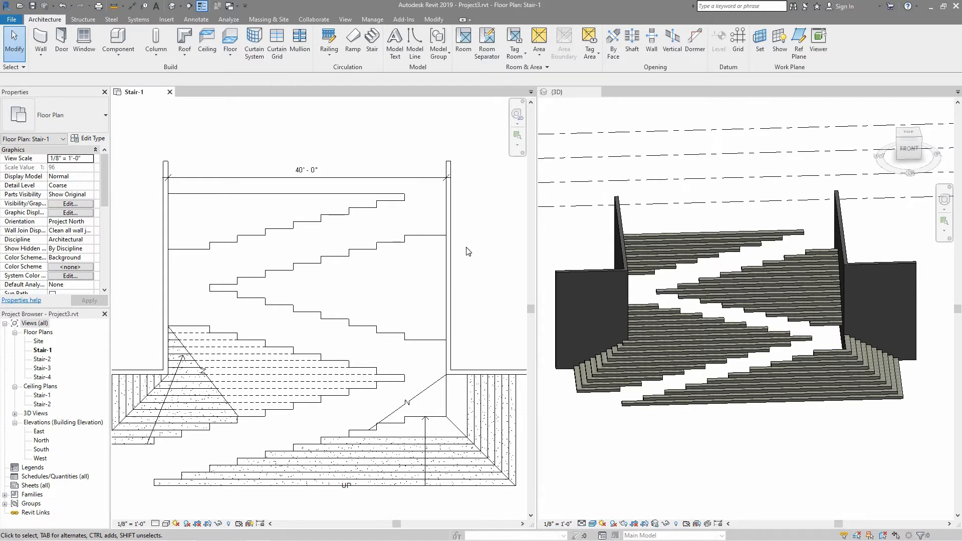
middle_drag(290, 297, 313, 289)
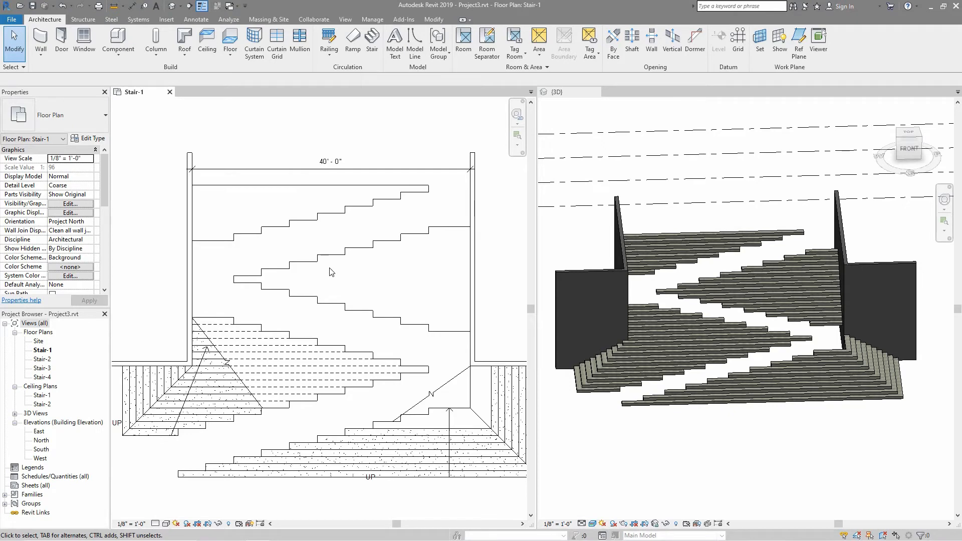
scroll(329, 272, down, 3)
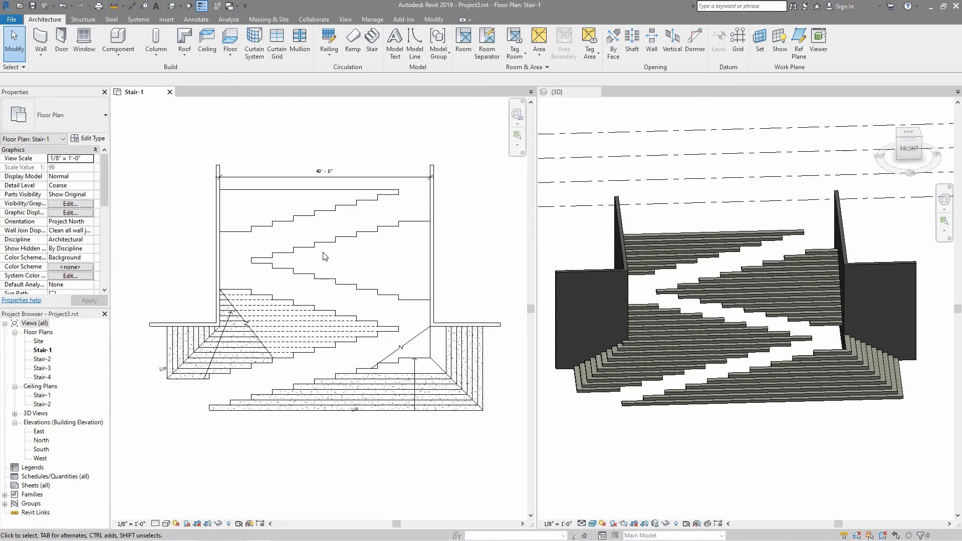
click(231, 56)
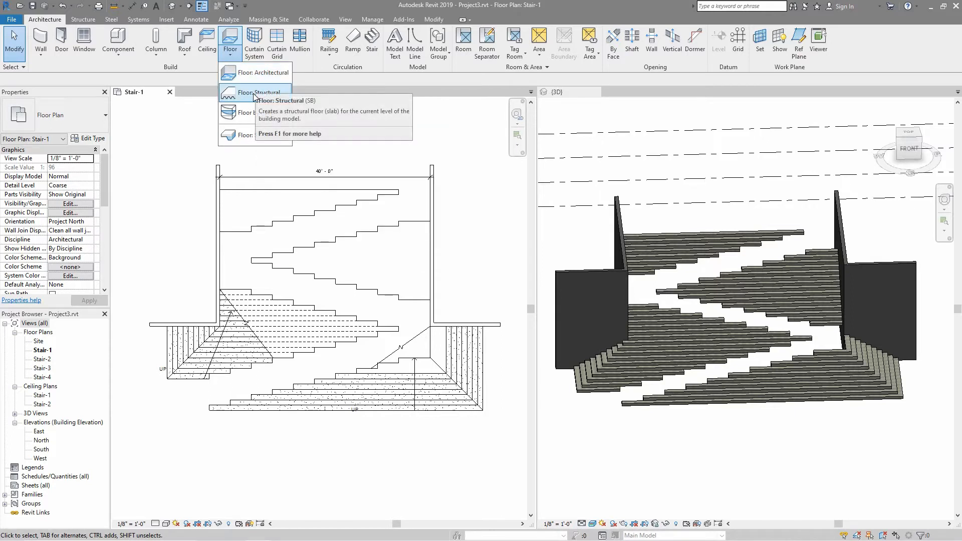
click(256, 74)
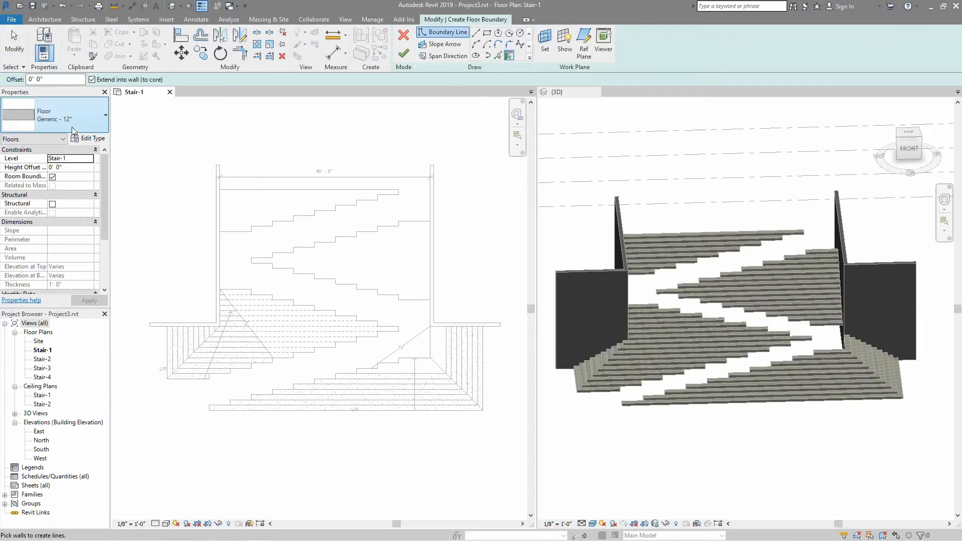
click(65, 120)
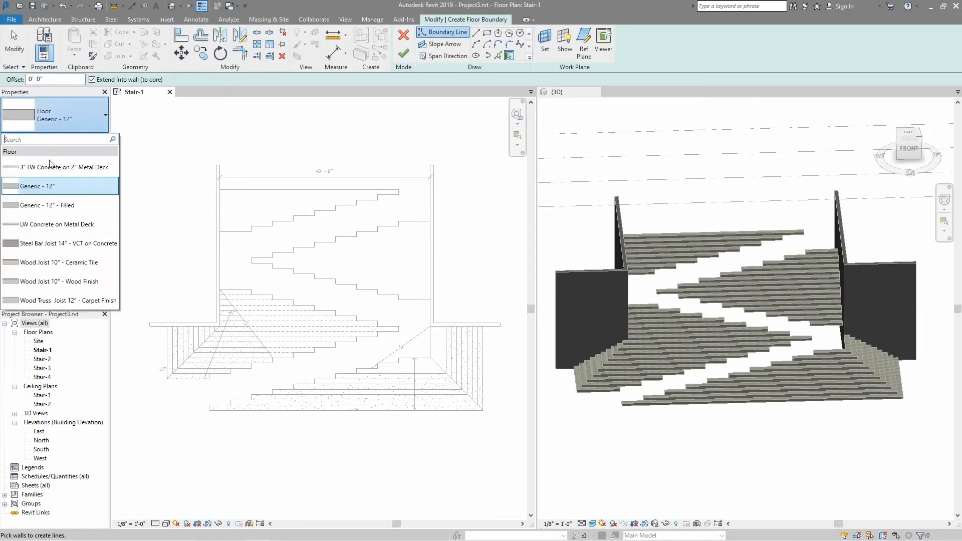
click(59, 188)
Duplicate the Generic - 12" floor type under the name Generic - 6"
click(82, 138)
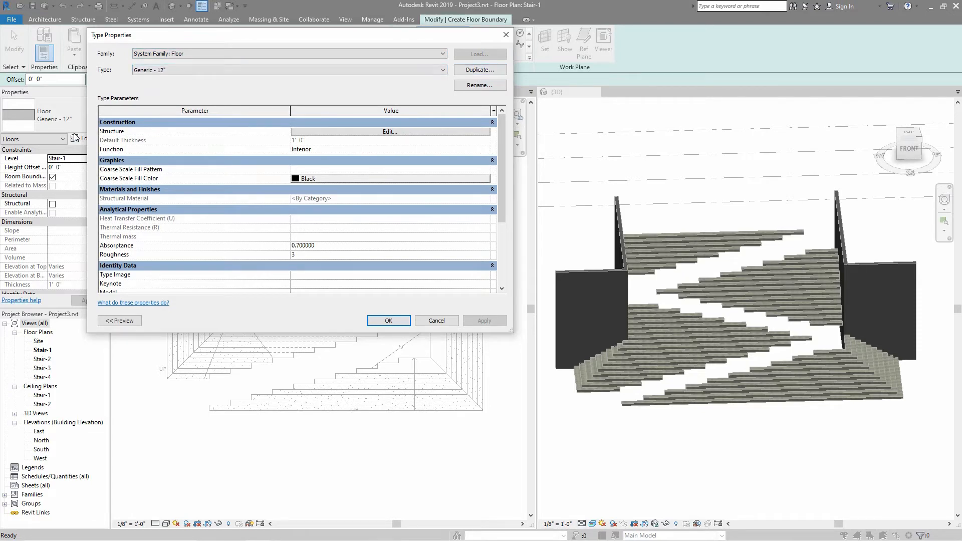
click(472, 71)
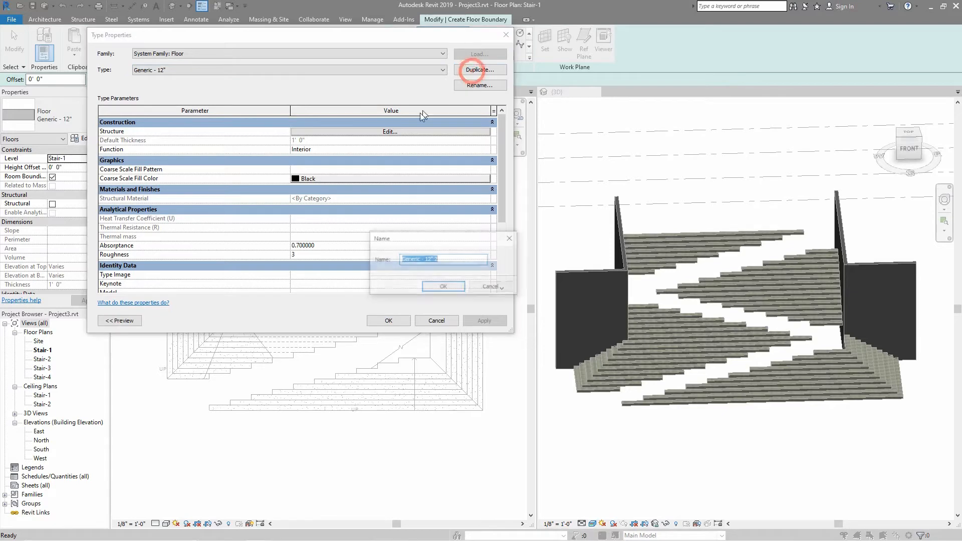
drag(447, 264, 424, 260)
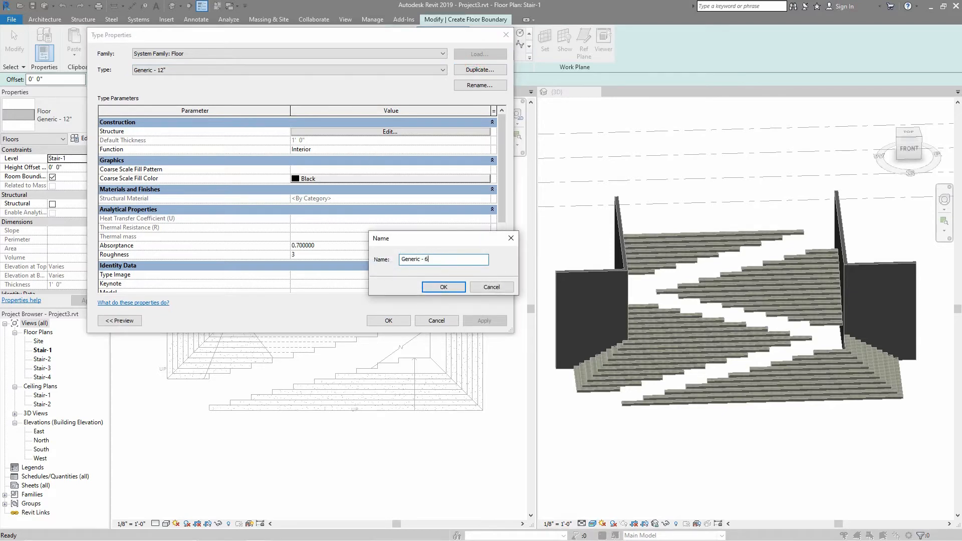
text(6)
key(Return)
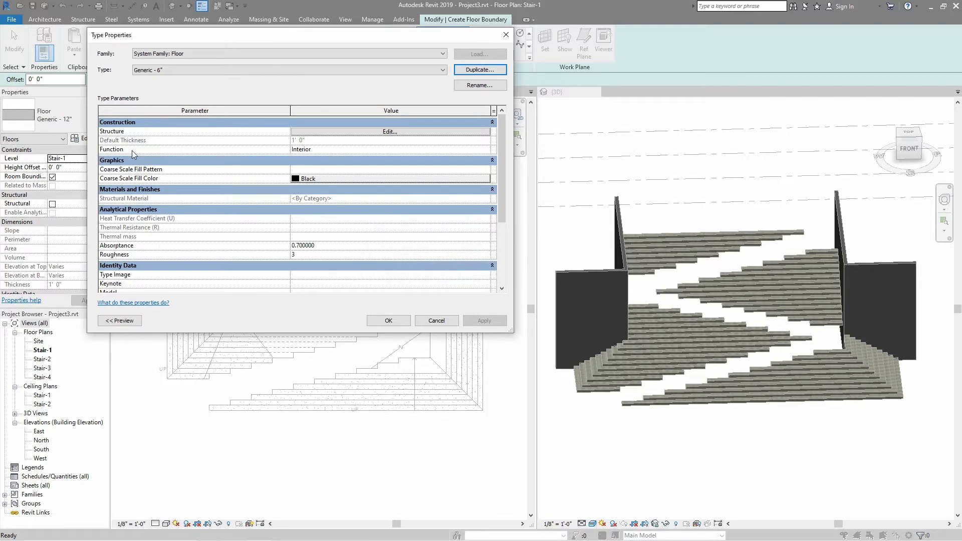
Set the structure layer thickness of the Generic - 6" floor type to 6"
click(364, 132)
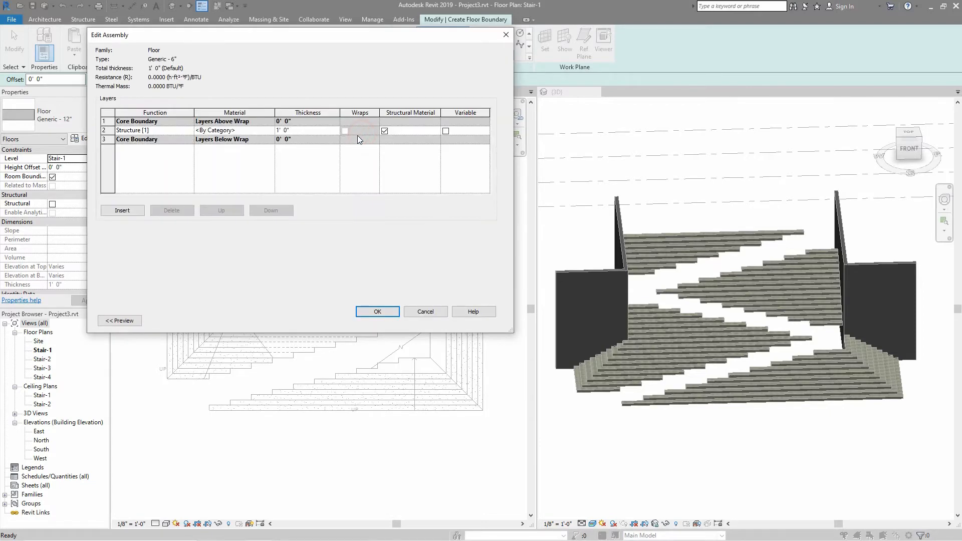
click(296, 130)
key(Tab)
Assign Concrete, Cast-in-Place gray to the floor's structure layer and accept the type changes
click(270, 130)
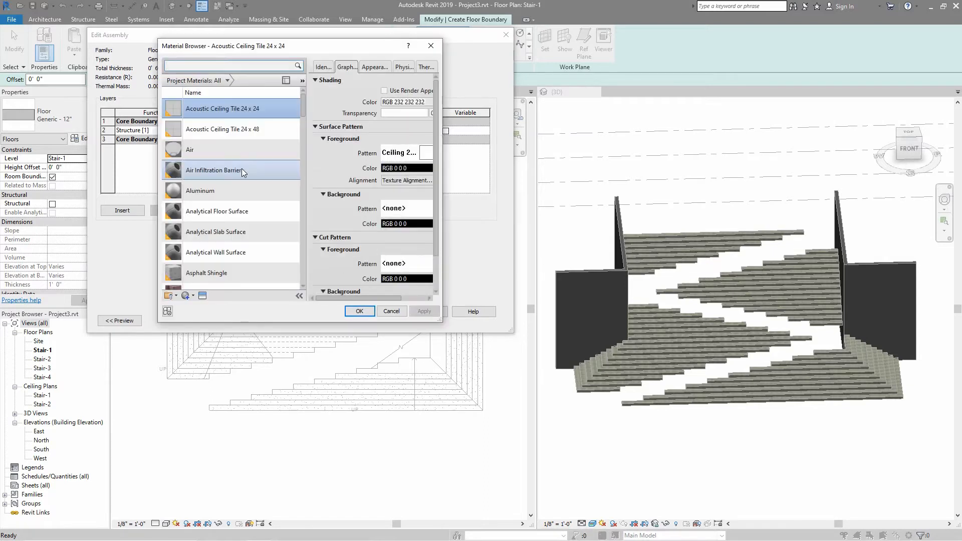
click(191, 66)
text(cast)
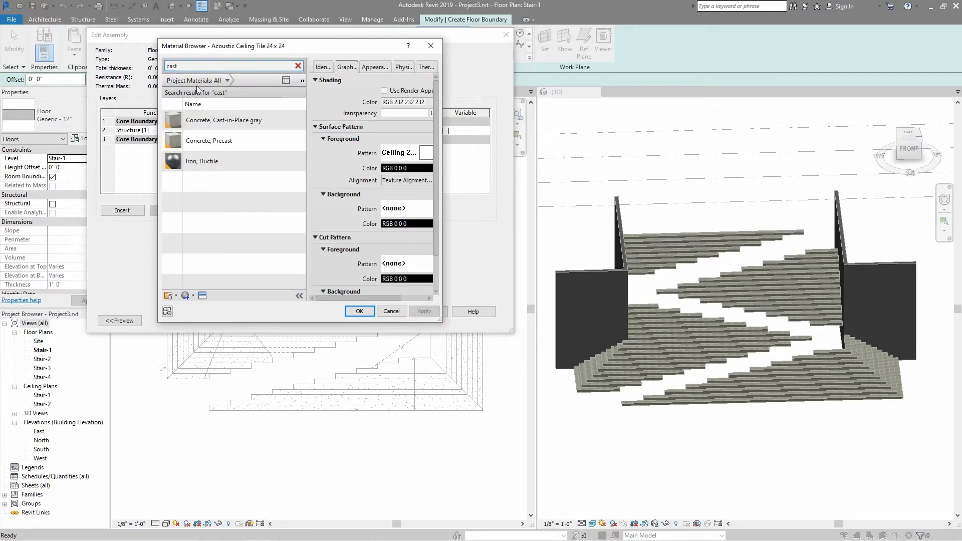
double_click(222, 123)
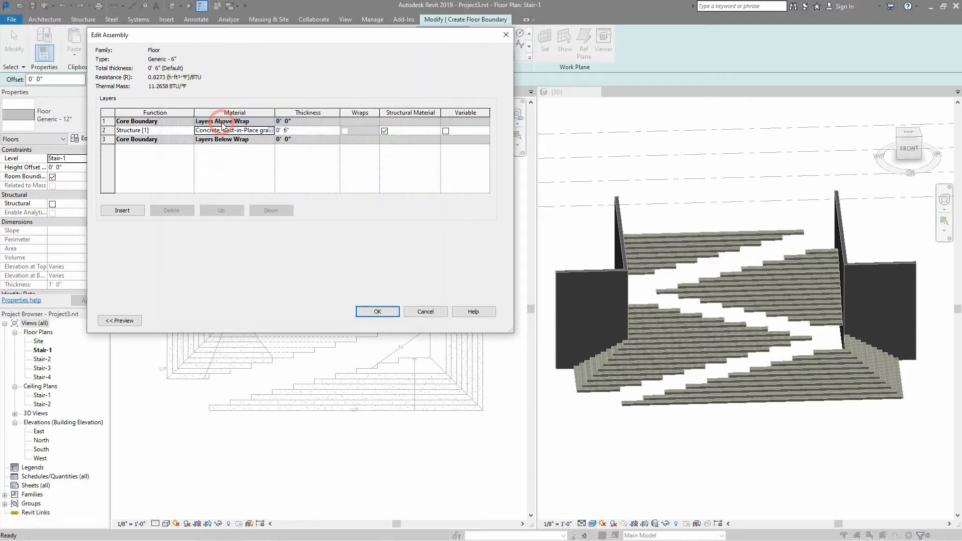
click(375, 312)
click(388, 321)
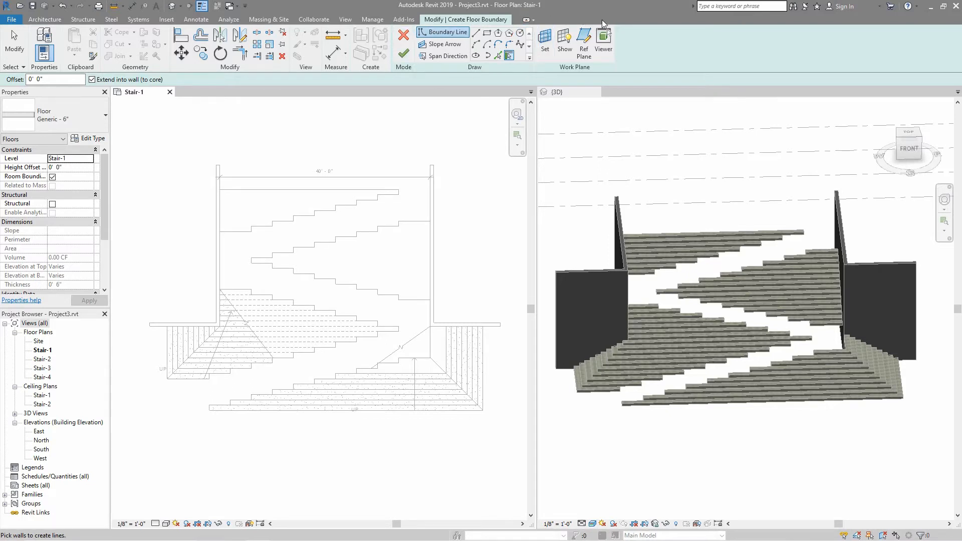
Choose straight-line drawing for the floor boundary and set the floor's level to Stair-4
click(477, 34)
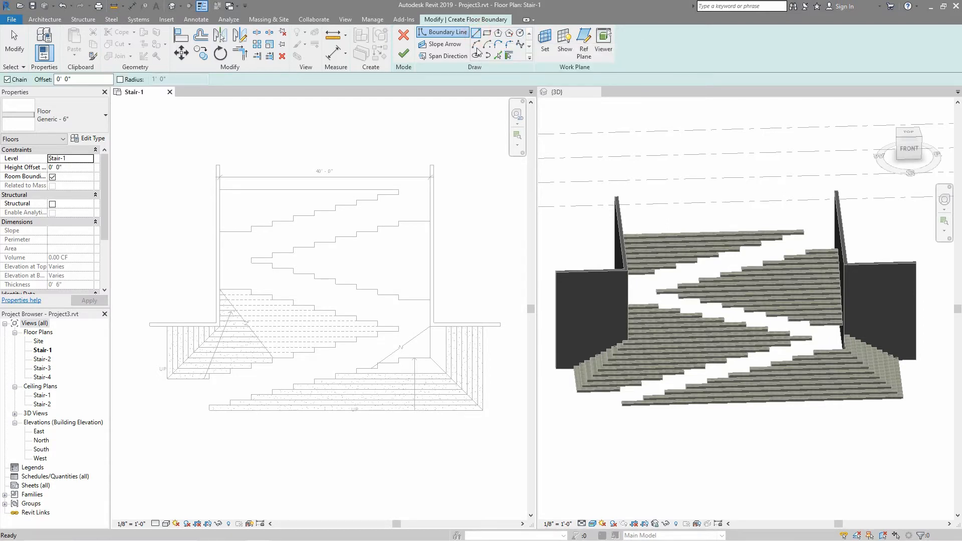
scroll(221, 164, up, 2)
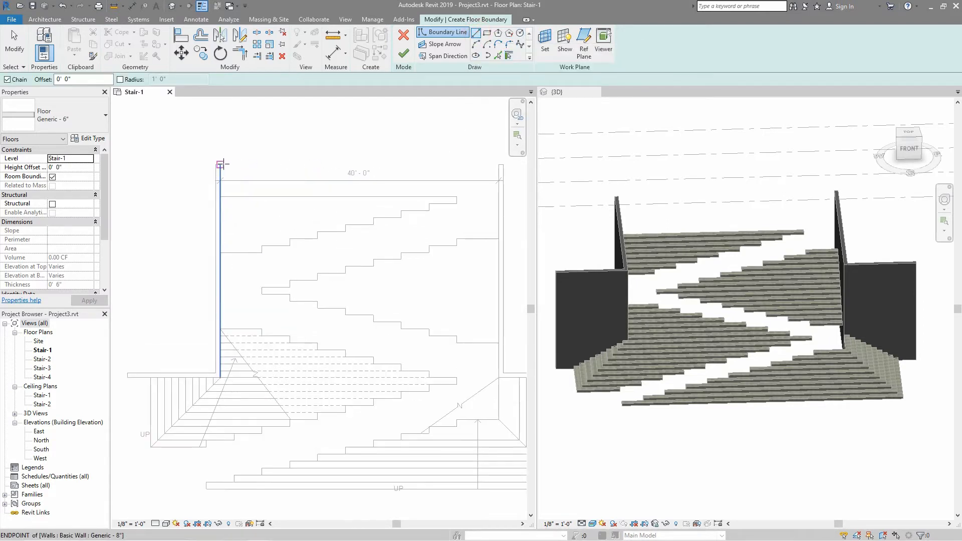
middle_drag(201, 186, 142, 210)
scroll(178, 180, up, 1)
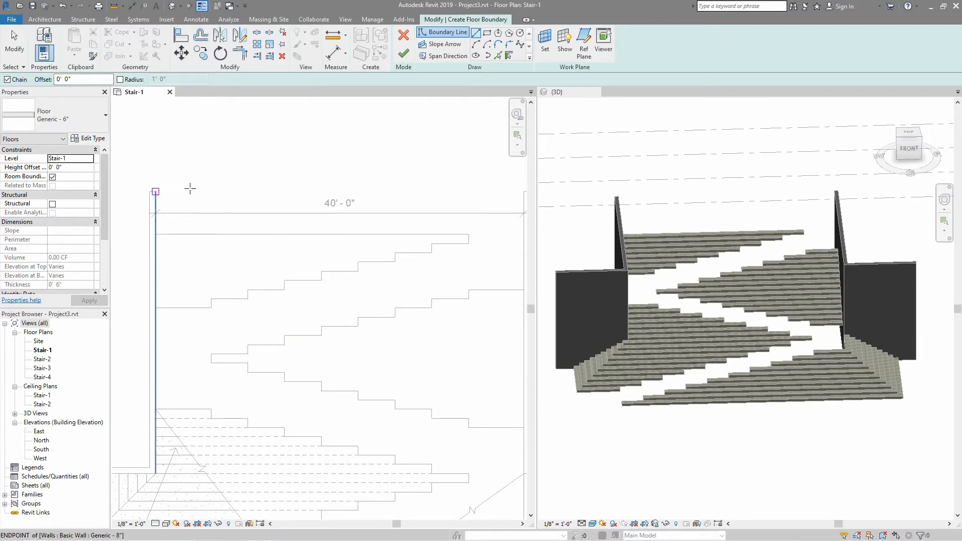
middle_drag(189, 189, 170, 193)
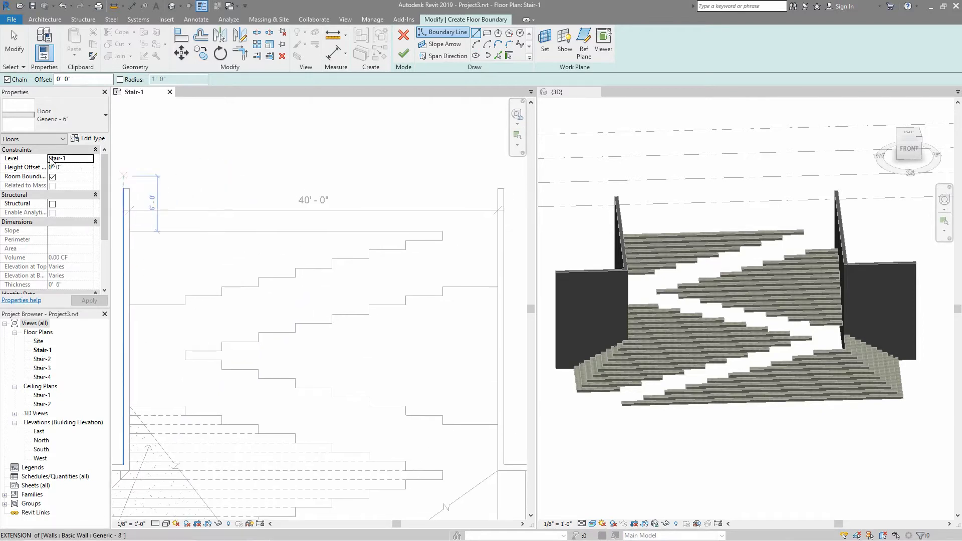
click(91, 159)
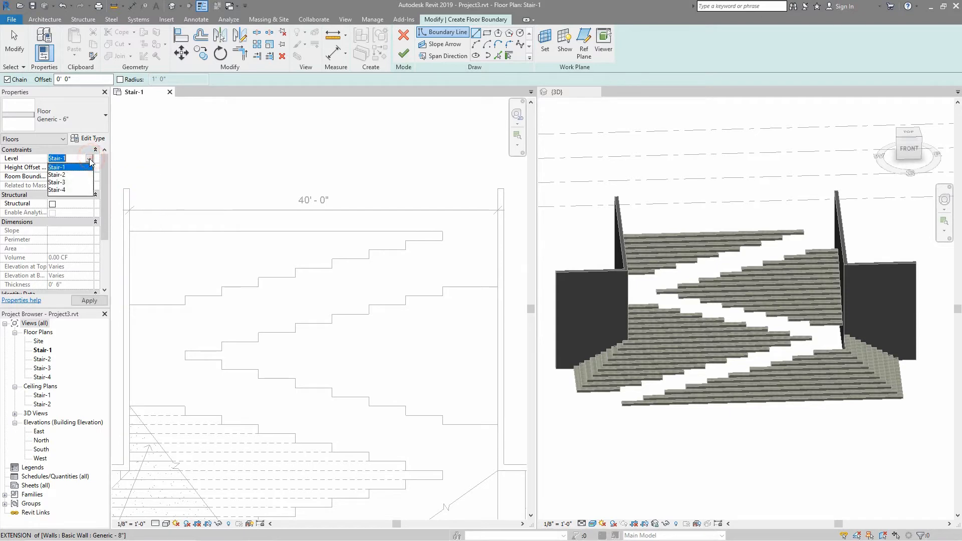
click(67, 190)
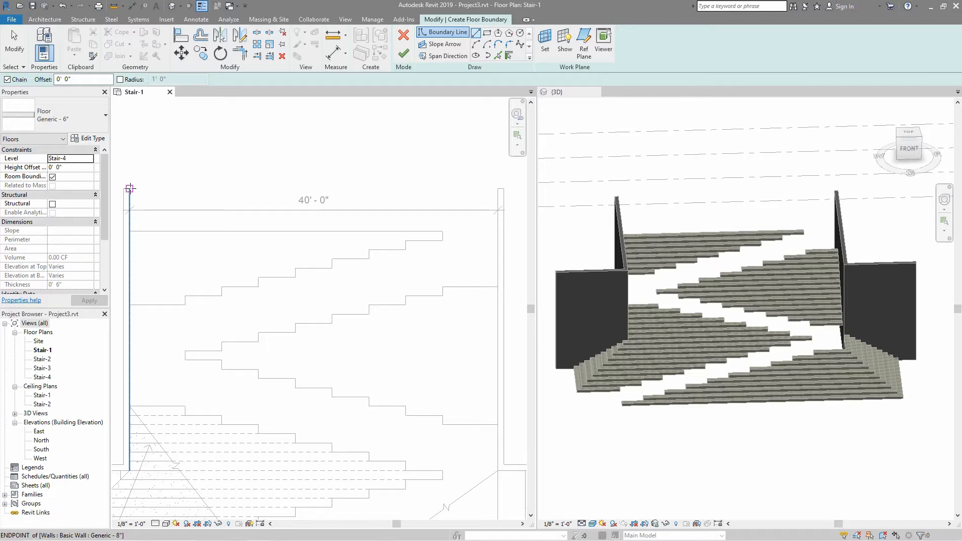
Sketch a closed L-shaped floor boundary between the two walls around the top stair, about 40' wide and 10'-8" deep at its leg
click(130, 188)
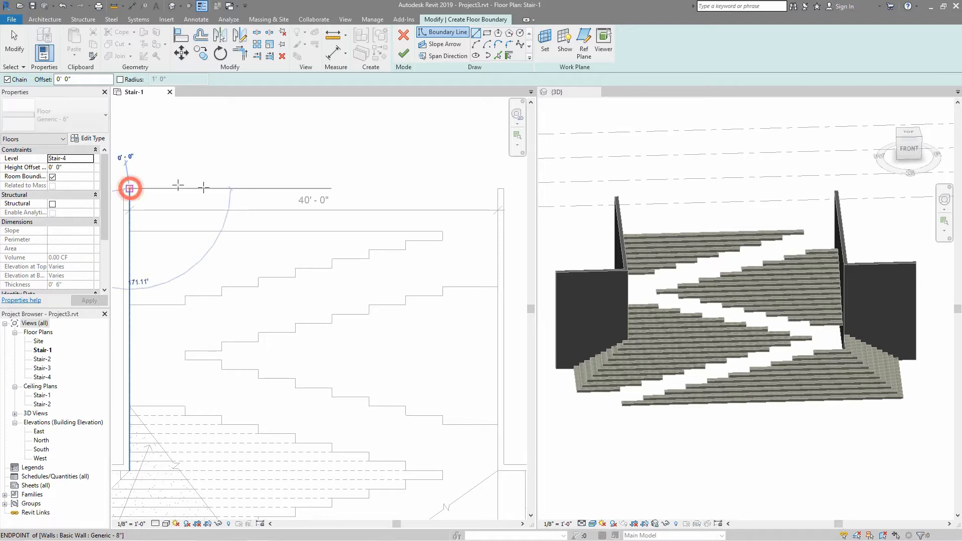
click(497, 188)
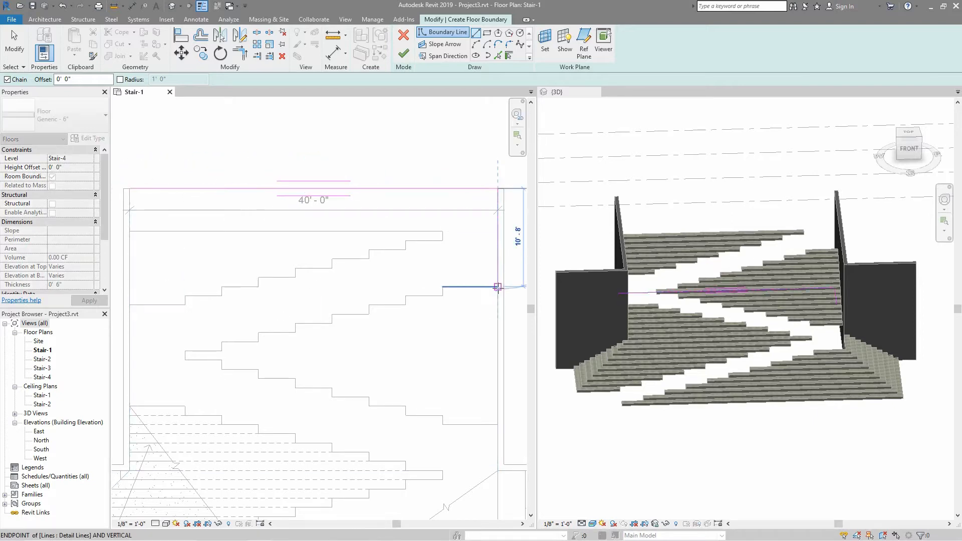
click(498, 286)
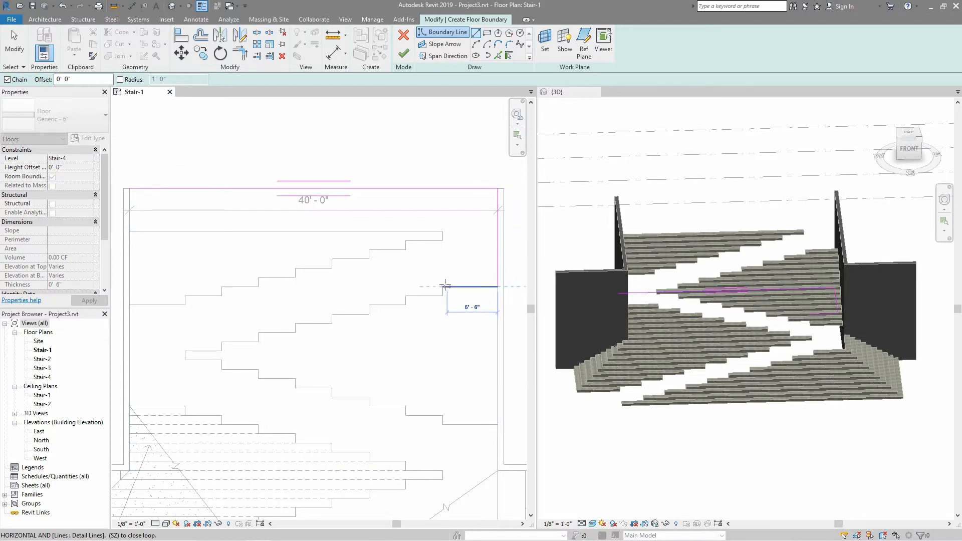
click(443, 231)
click(129, 231)
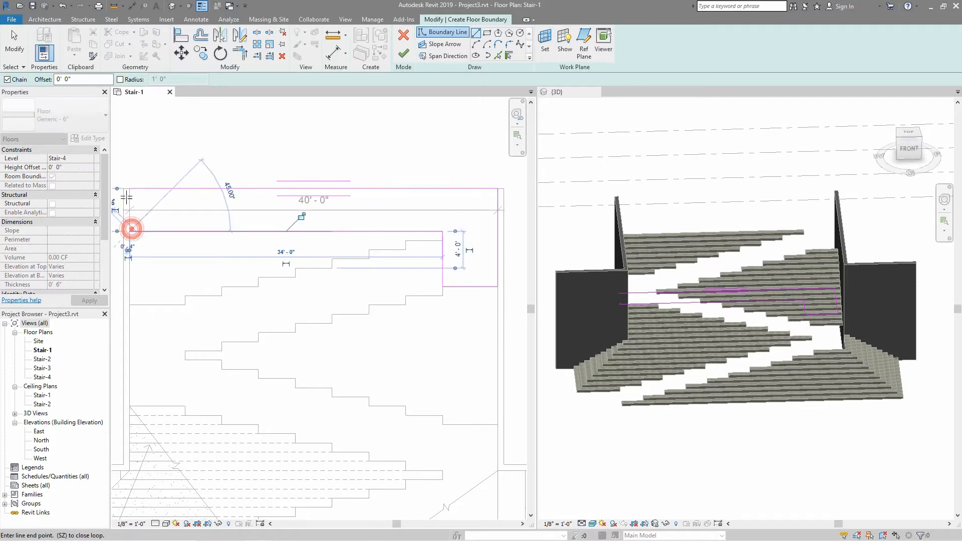
click(182, 175)
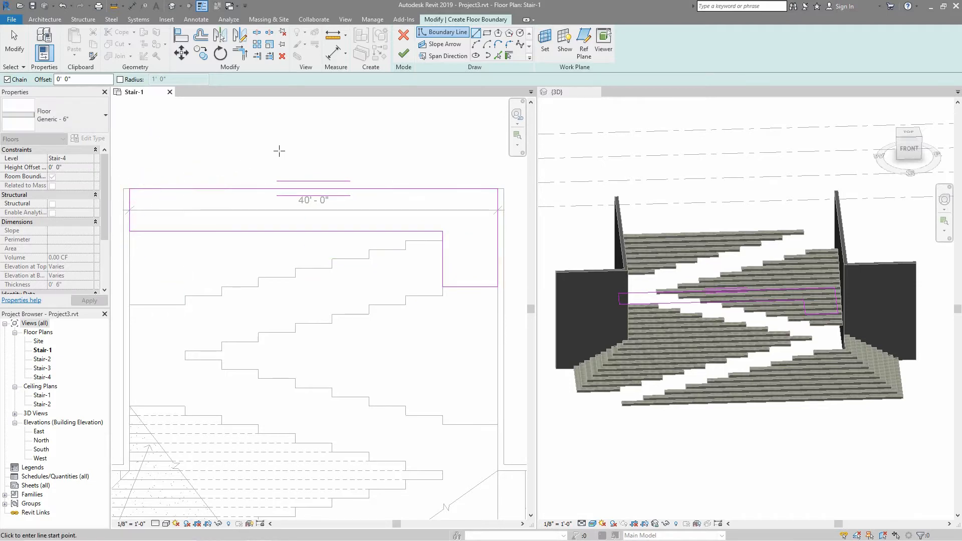
Finish the L-shaped floor sketch at the top of the stair and inspect the resulting floor in 3D
click(407, 53)
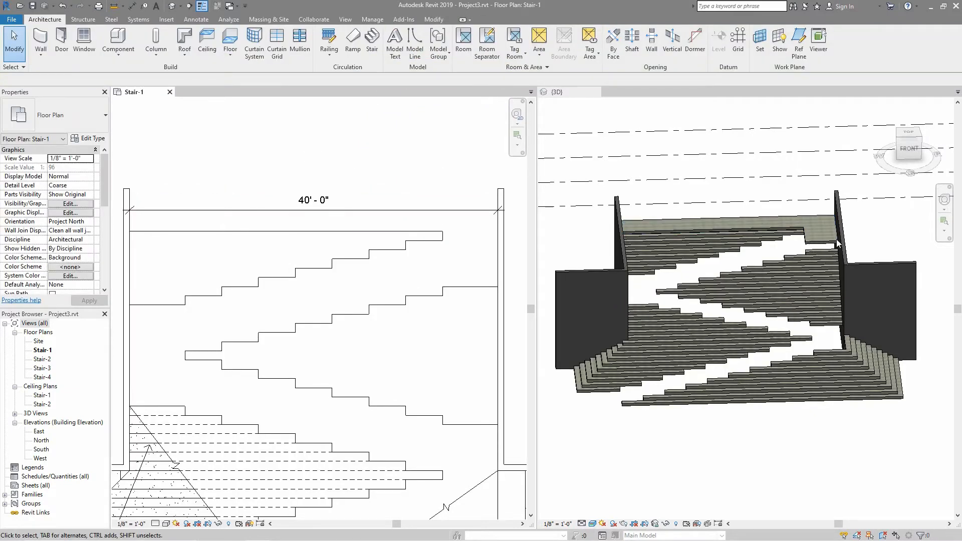
scroll(837, 243, up, 5)
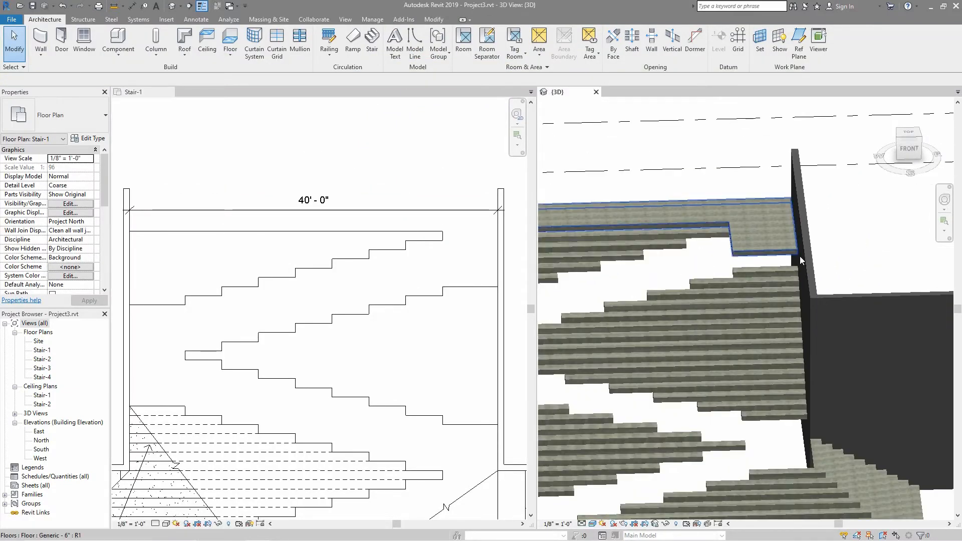
scroll(800, 260, down, 6)
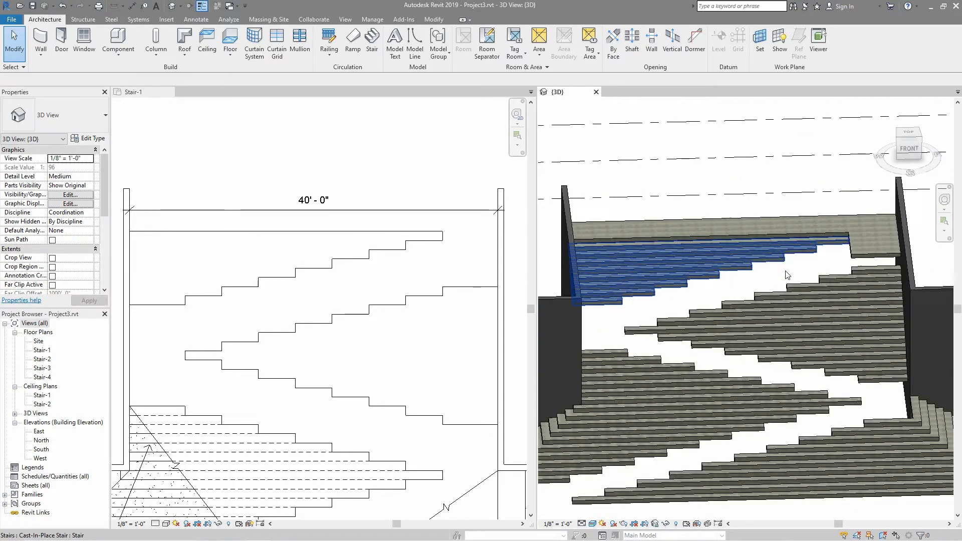
scroll(785, 275, down, 2)
scroll(350, 166, down, 2)
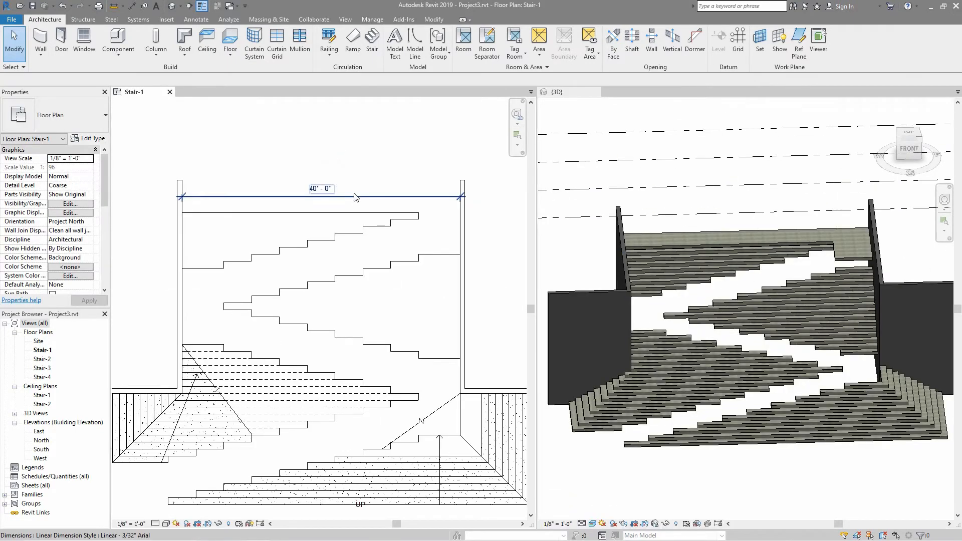
Start an architectural floor and sketch a rectangular landing boundary 6' wide along the left wall, between the stair run corners
click(230, 52)
click(241, 75)
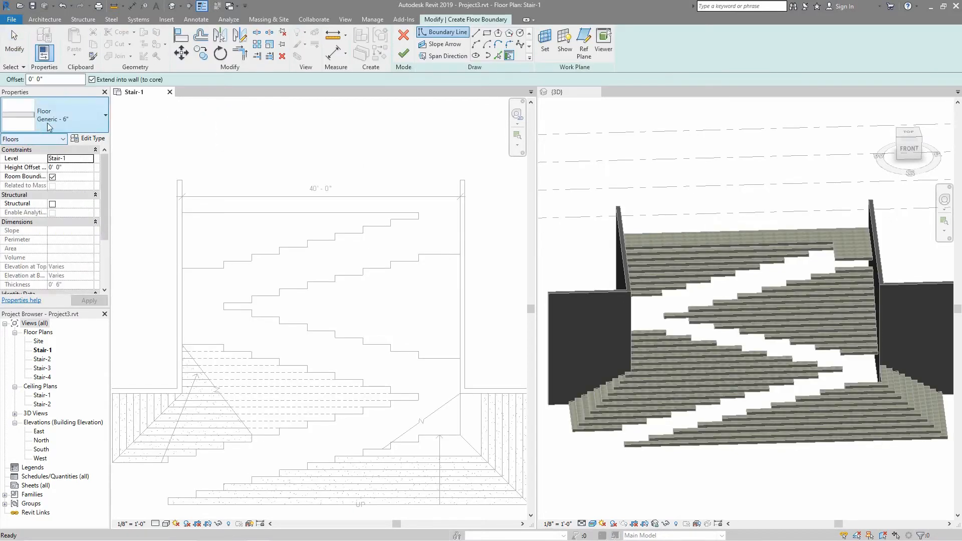
click(488, 40)
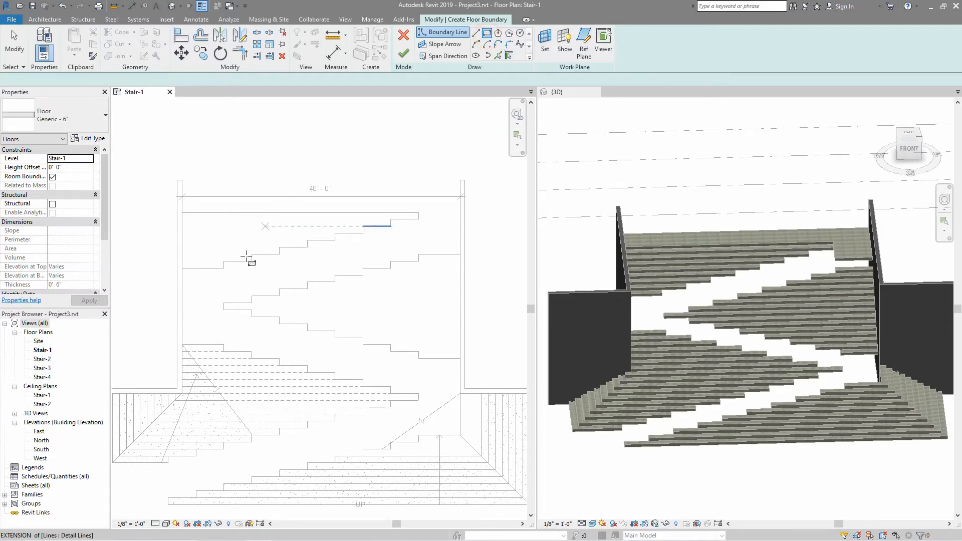
scroll(185, 325, up, 2)
scroll(186, 328, up, 2)
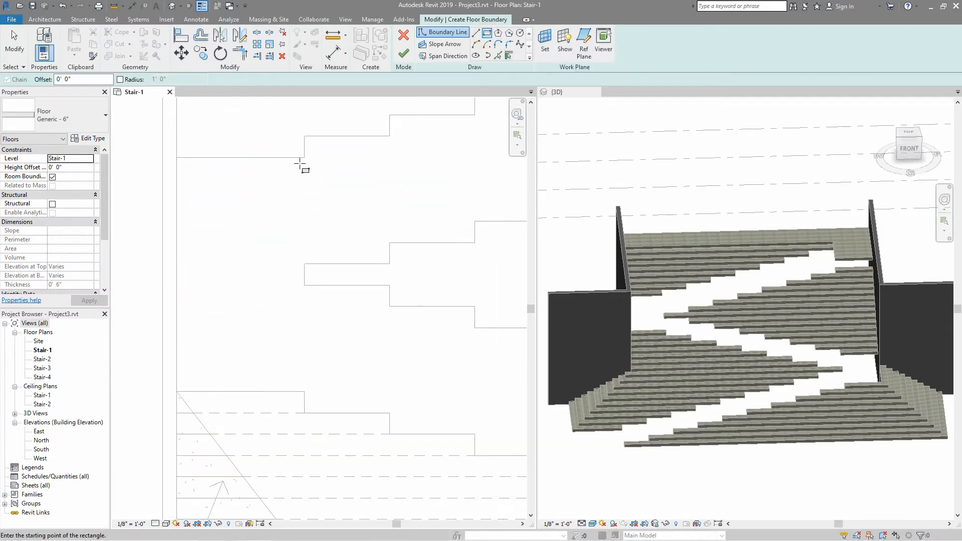
click(303, 158)
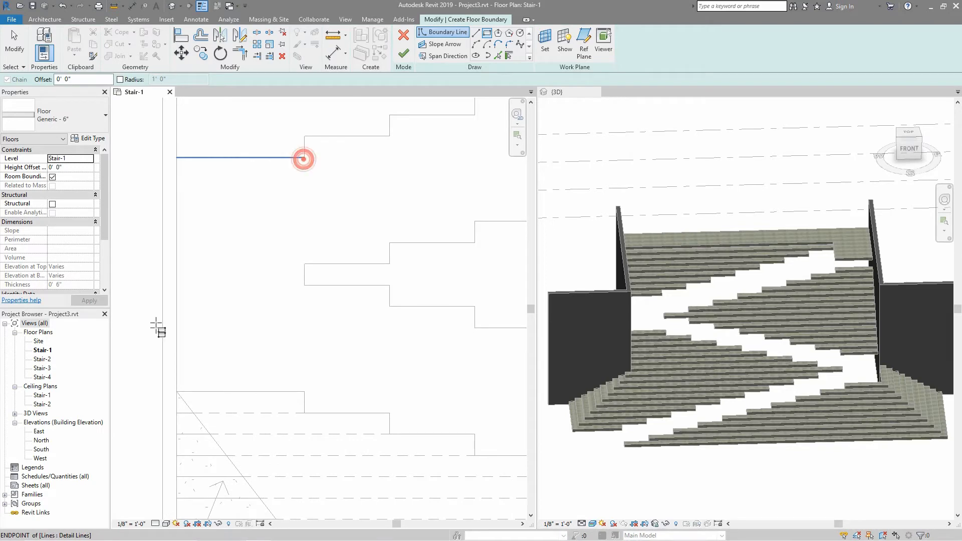
click(177, 391)
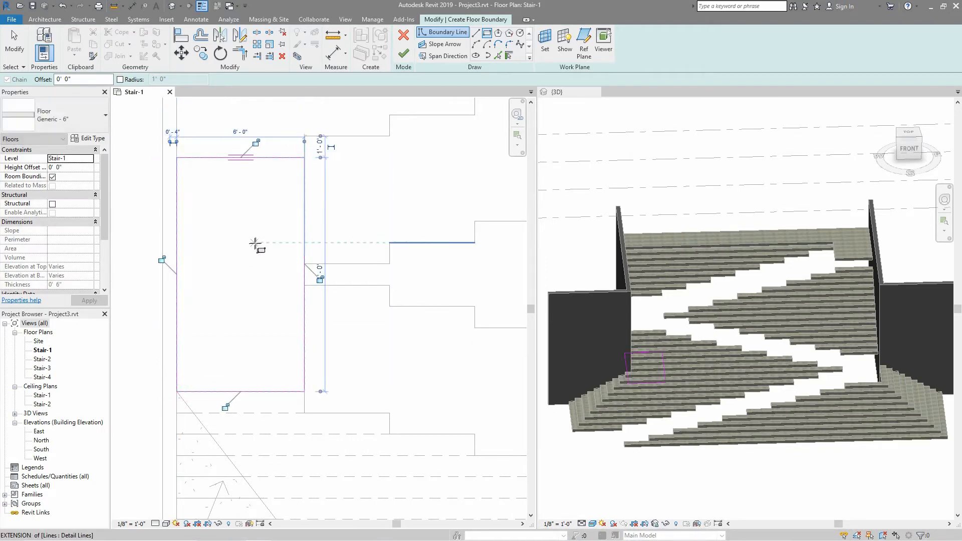
Set the landing floor's level to Stair-3, finish its sketch and inspect it in the 3D view
scroll(277, 208, down, 5)
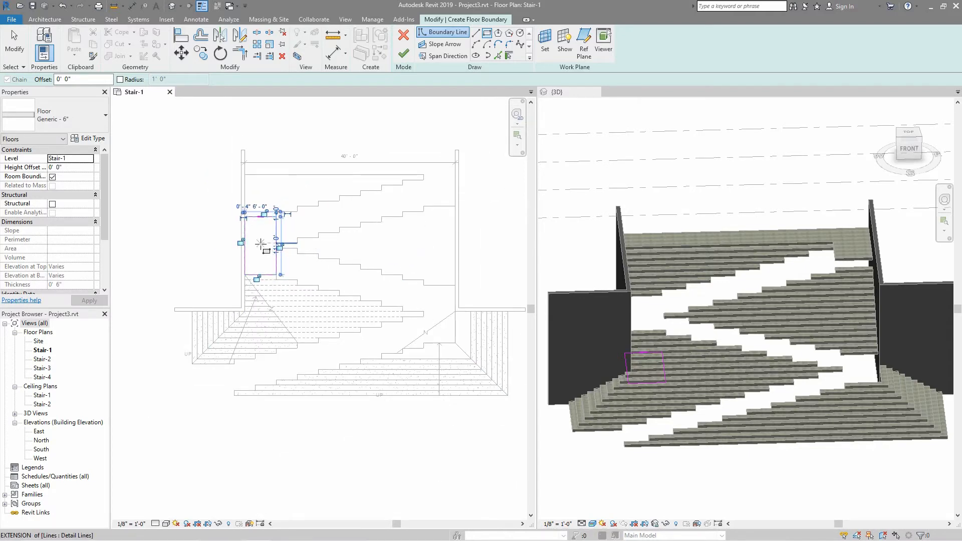
click(90, 158)
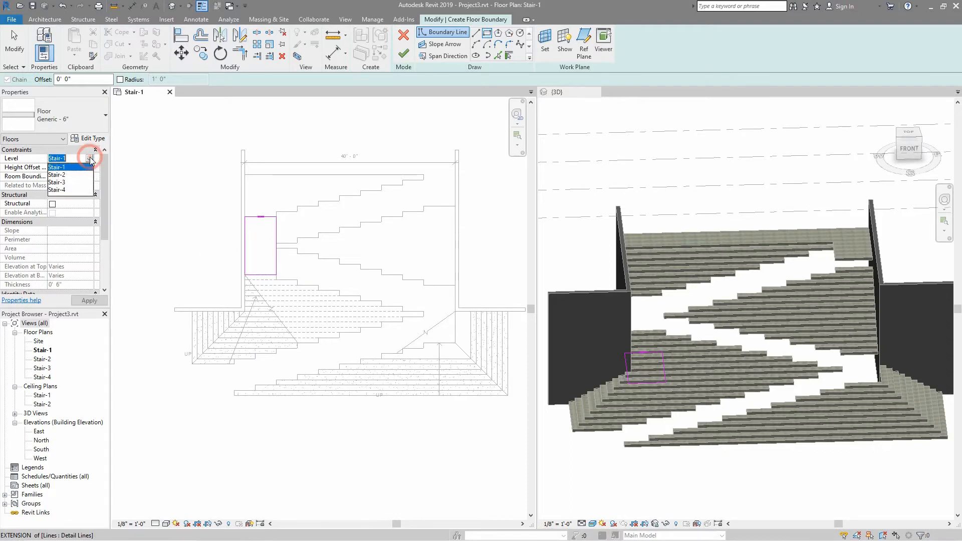
click(65, 183)
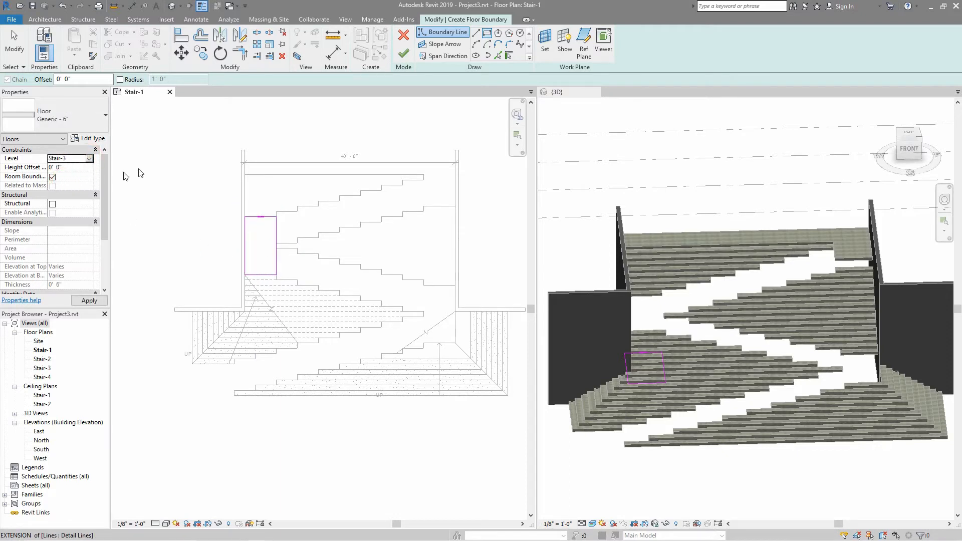
click(403, 54)
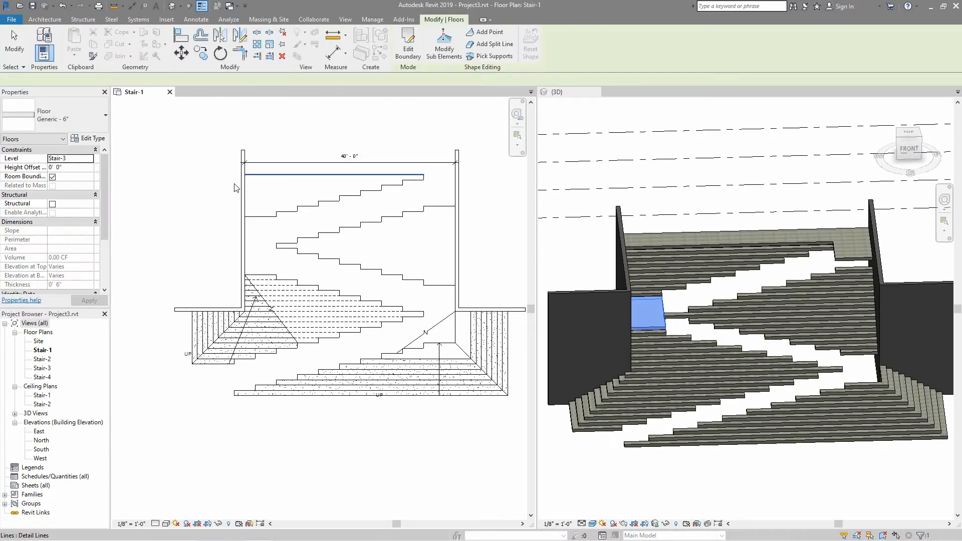
click(202, 227)
click(643, 342)
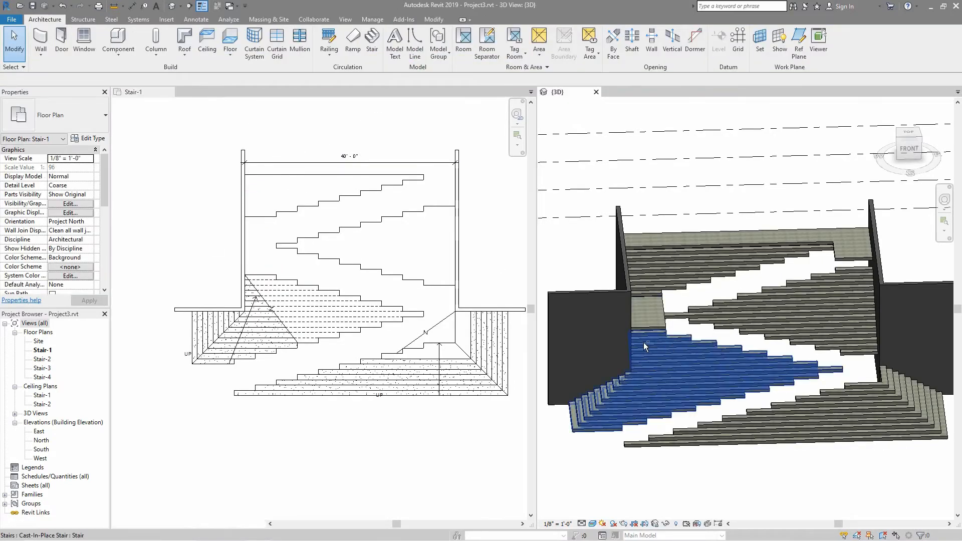
shift+middle_drag(643, 342, 626, 360)
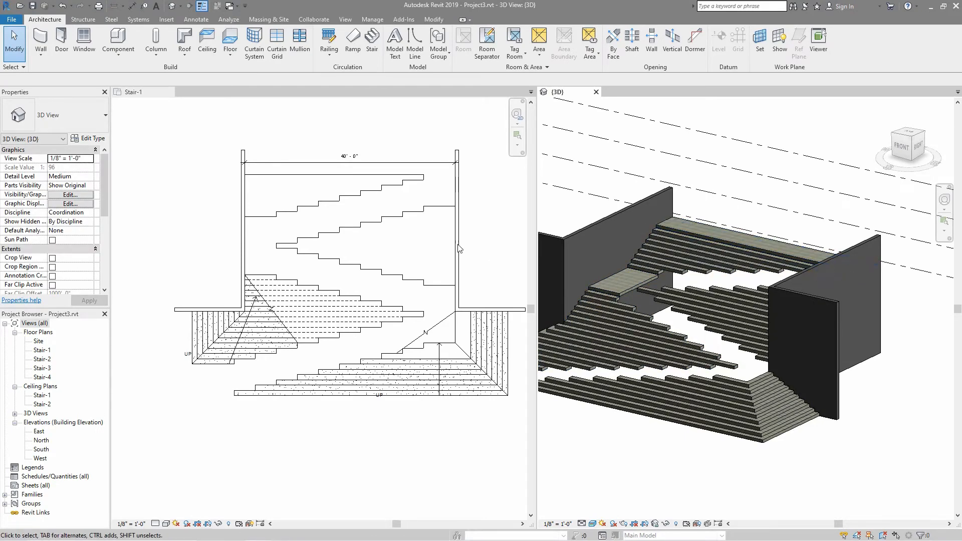
Create a rectangular architectural floor landing at level Stair-1 along the right wall, snapped to the corners of the lower stair runs
click(419, 245)
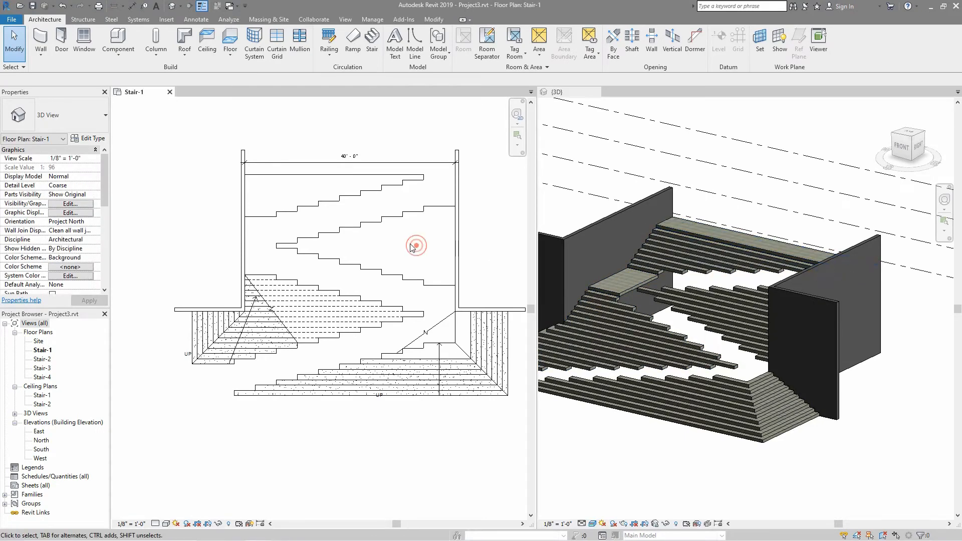
click(230, 55)
click(249, 78)
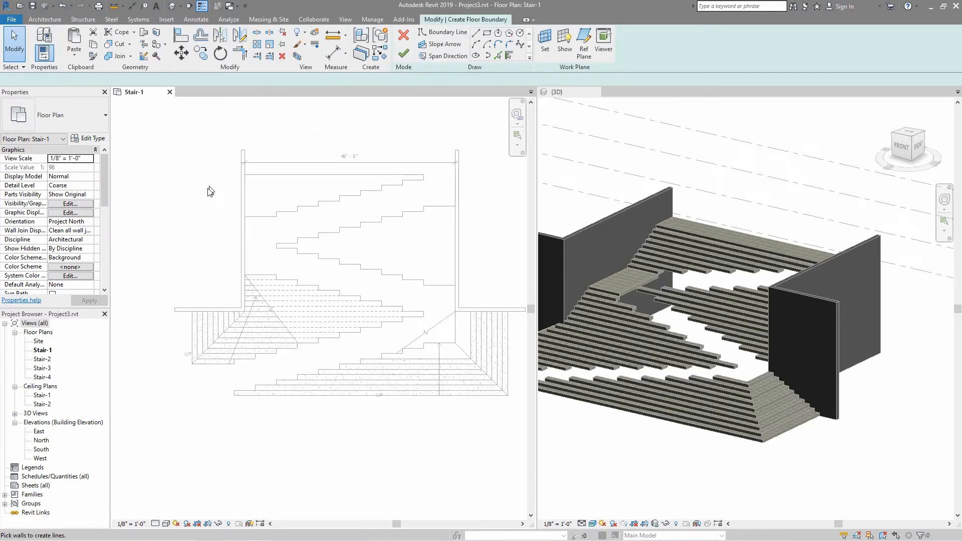
click(475, 32)
scroll(457, 321, up, 3)
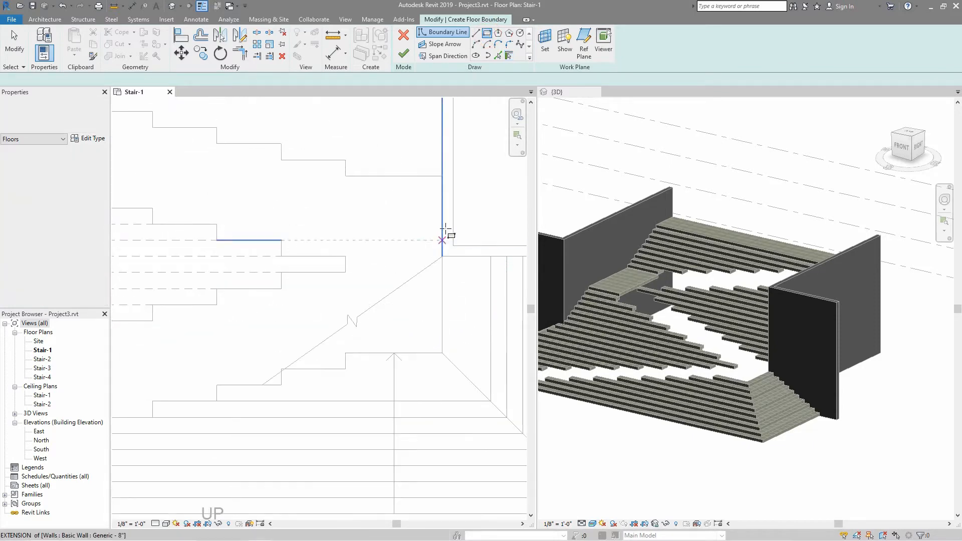
click(442, 176)
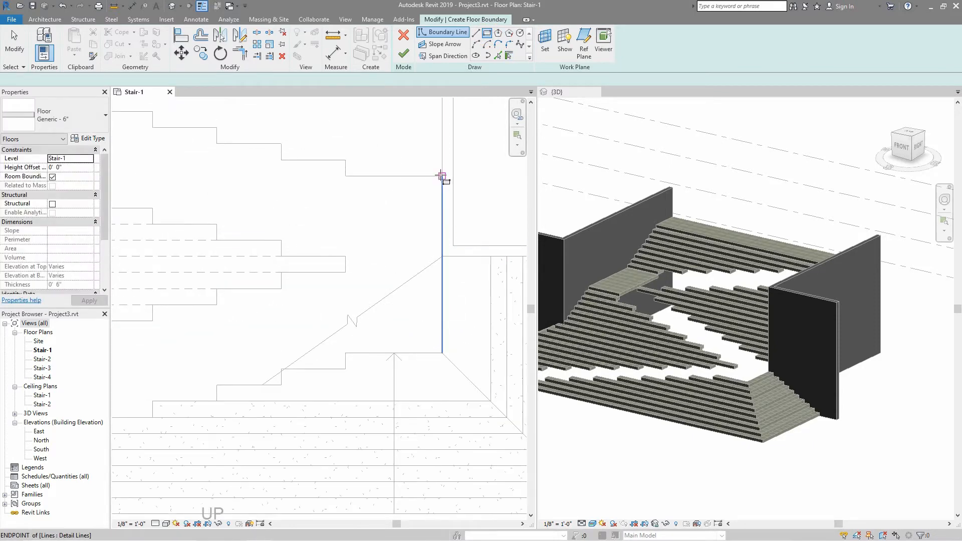
click(345, 353)
key(Escape)
key(Escape)
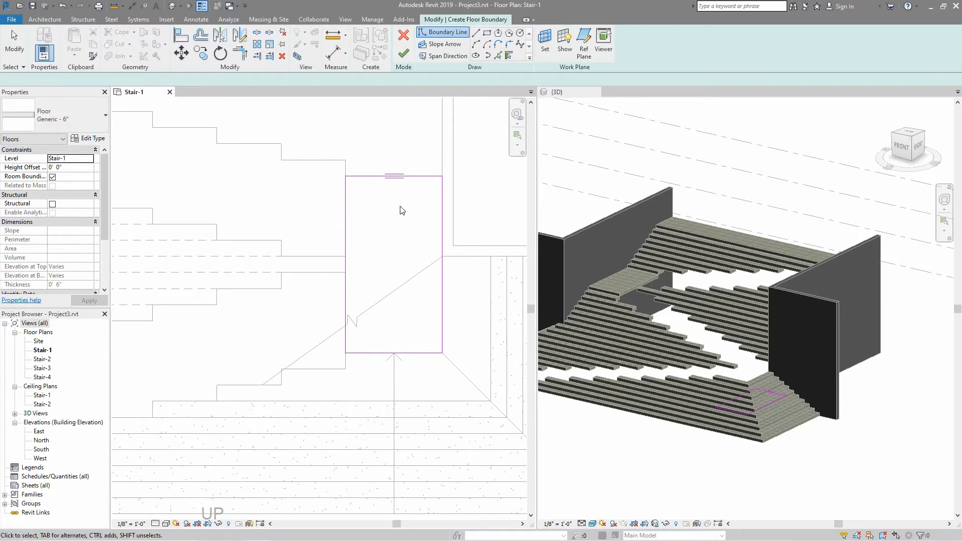
key(Escape)
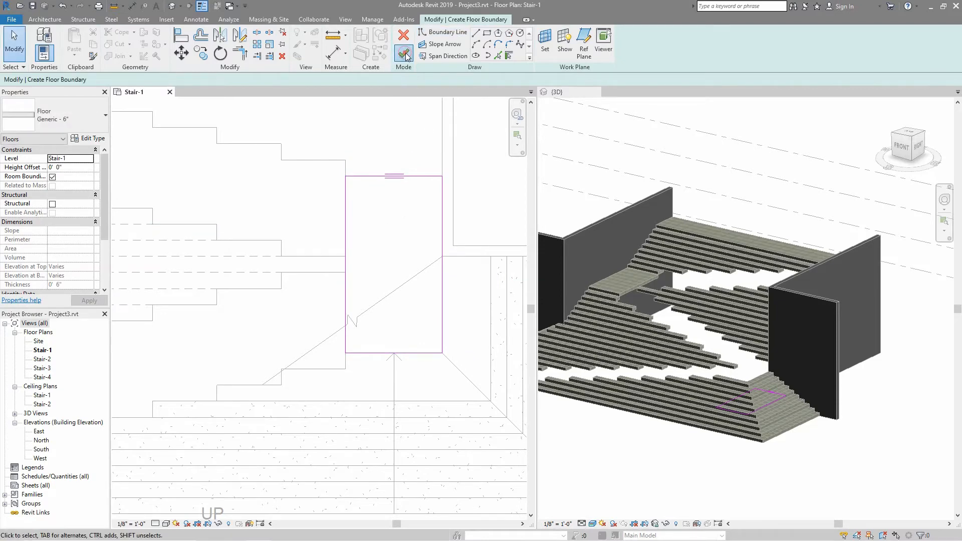
click(405, 54)
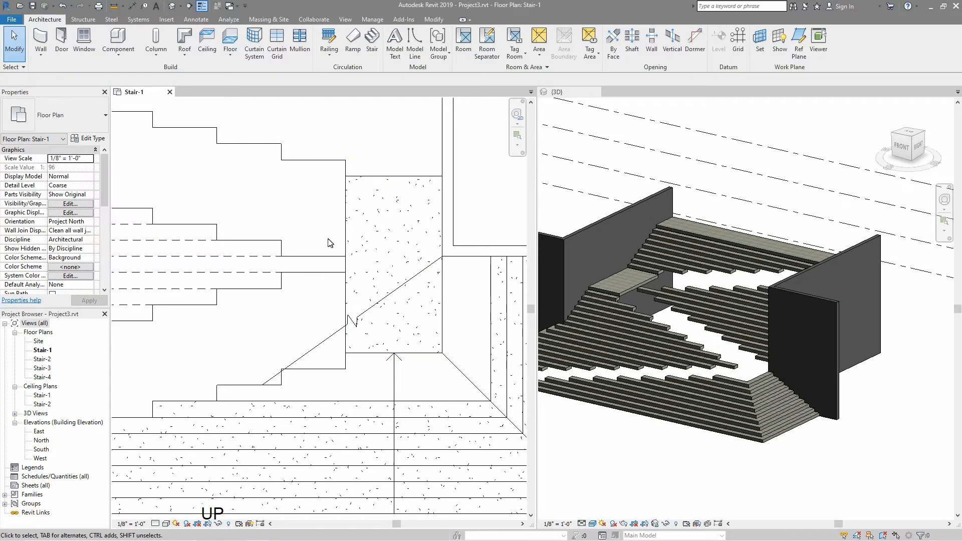
Start another architectural floor and sketch its outer boundary around the stair base, 20' deep and 66'-8" wide, between the outer wall ends
scroll(396, 257, down, 6)
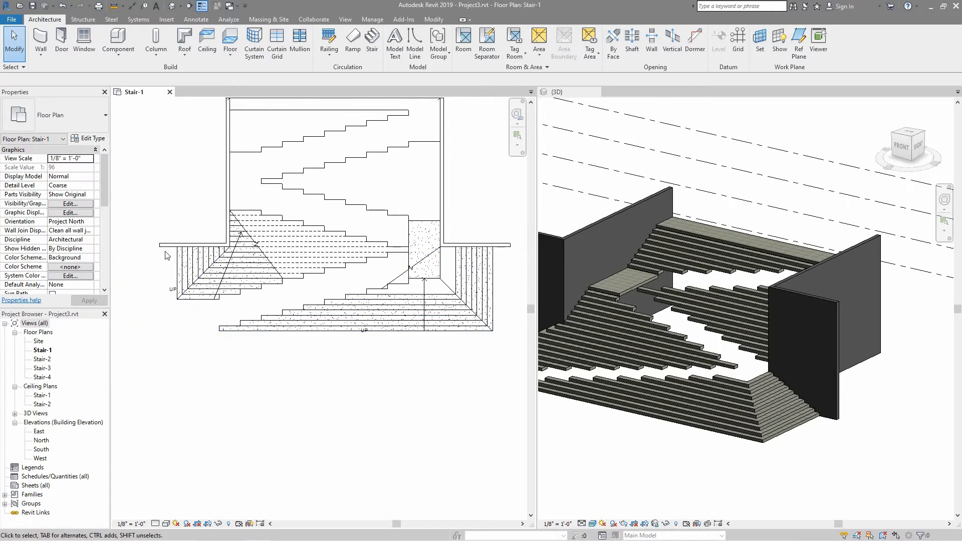
click(236, 53)
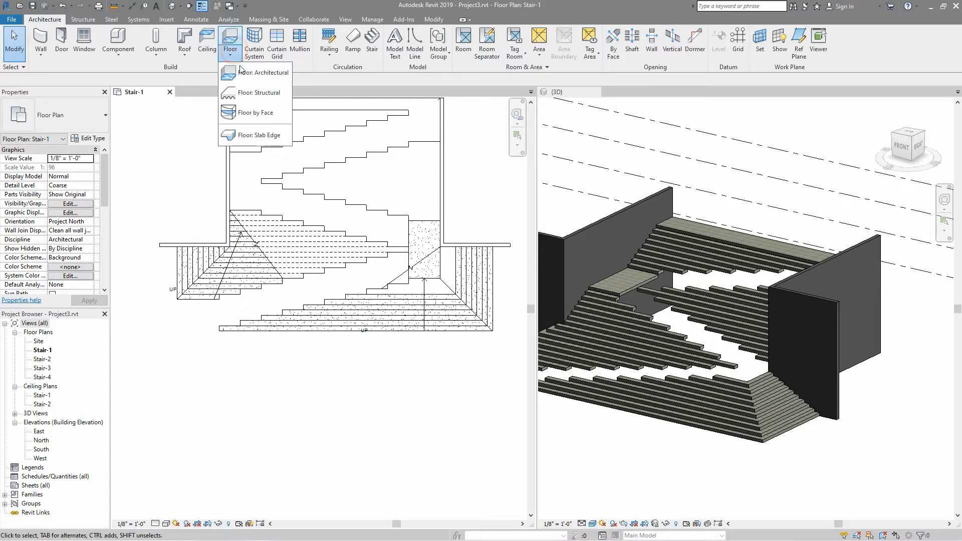
click(245, 73)
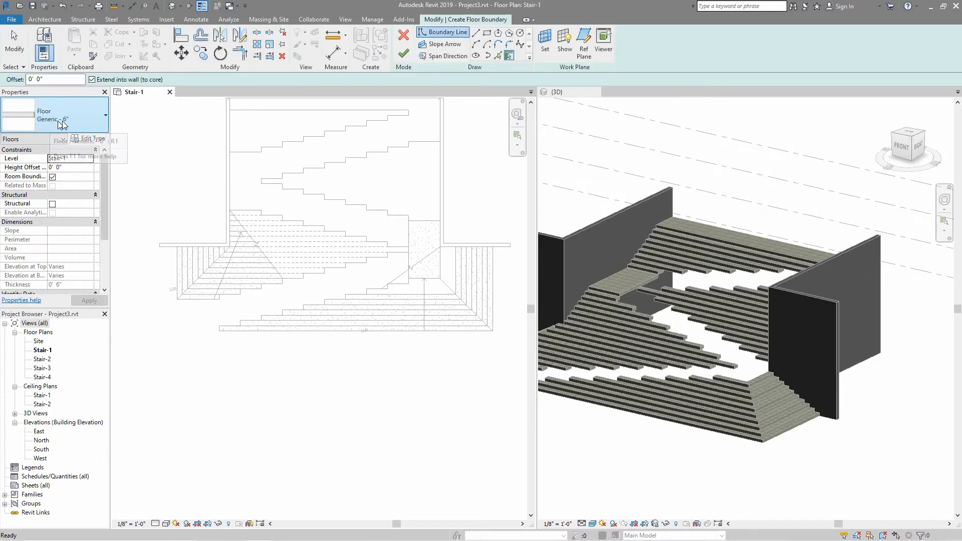
click(476, 34)
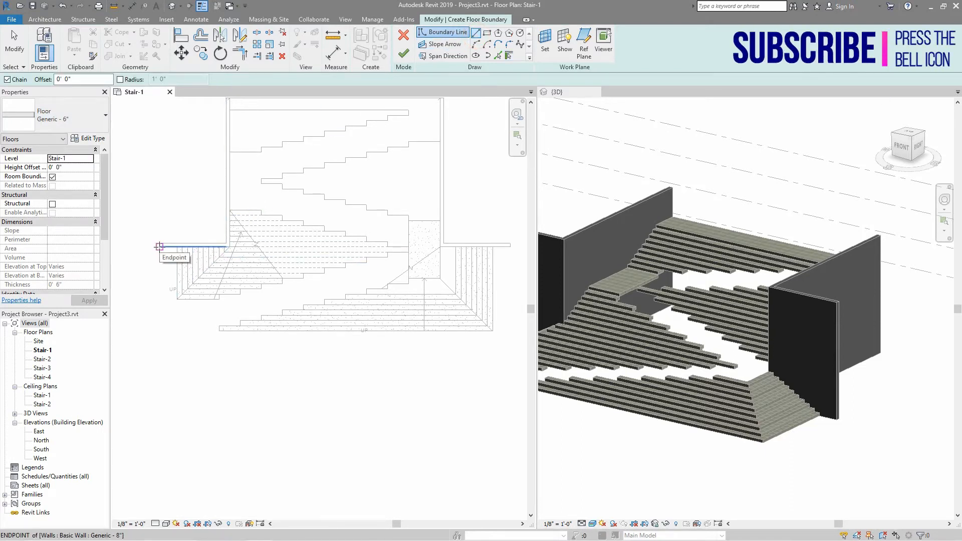
click(160, 246)
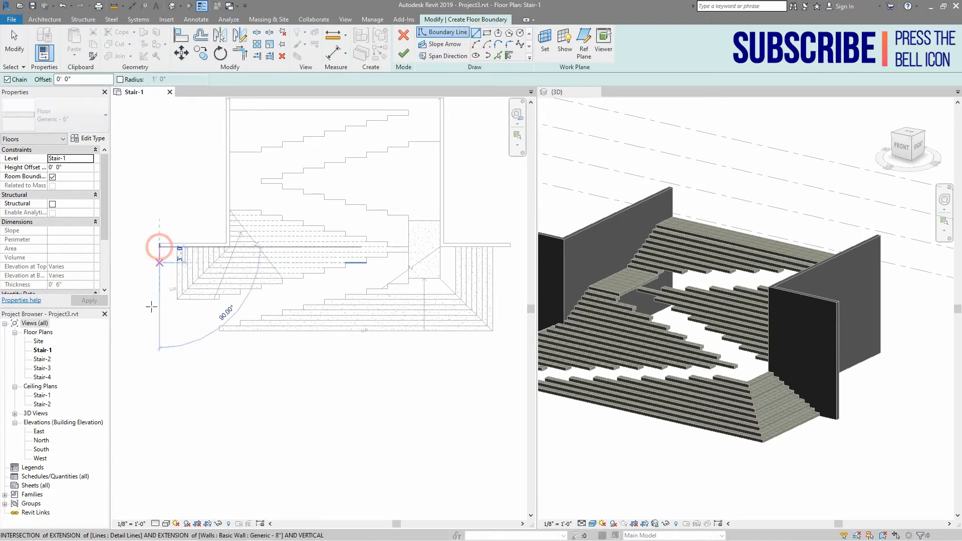
click(159, 352)
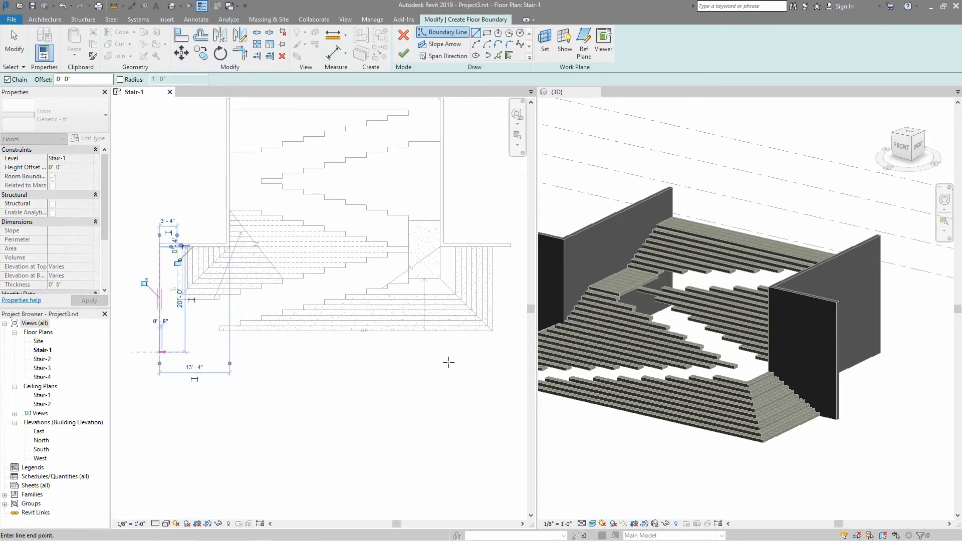
click(511, 351)
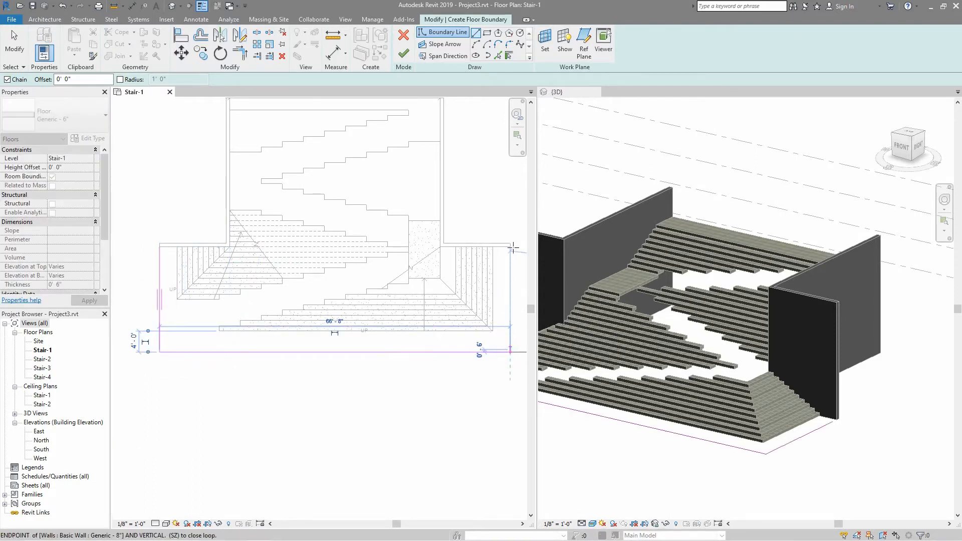
click(510, 246)
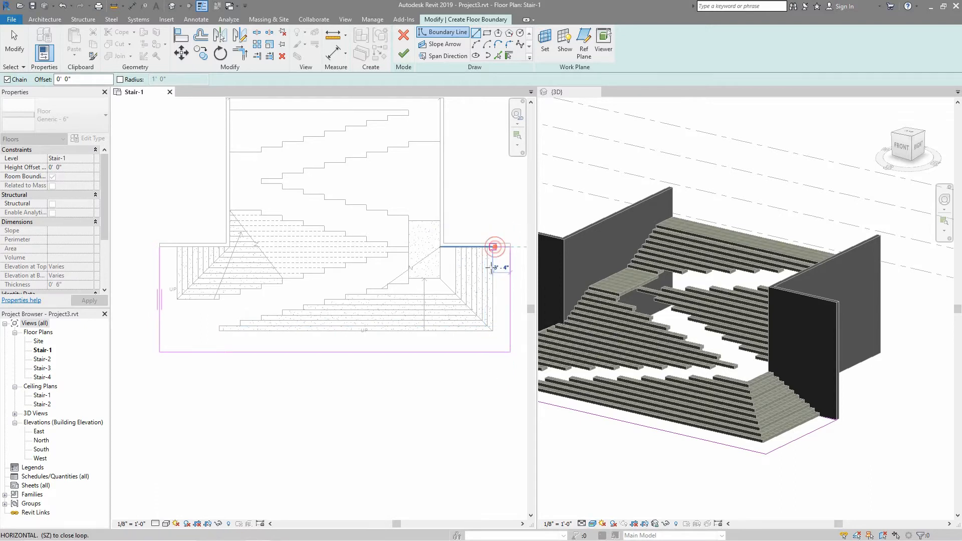
Close the ground floor boundary by tracing the bottom stair outline, with 16', 52' and 8' segments, back to the starting wall end
click(493, 246)
click(492, 331)
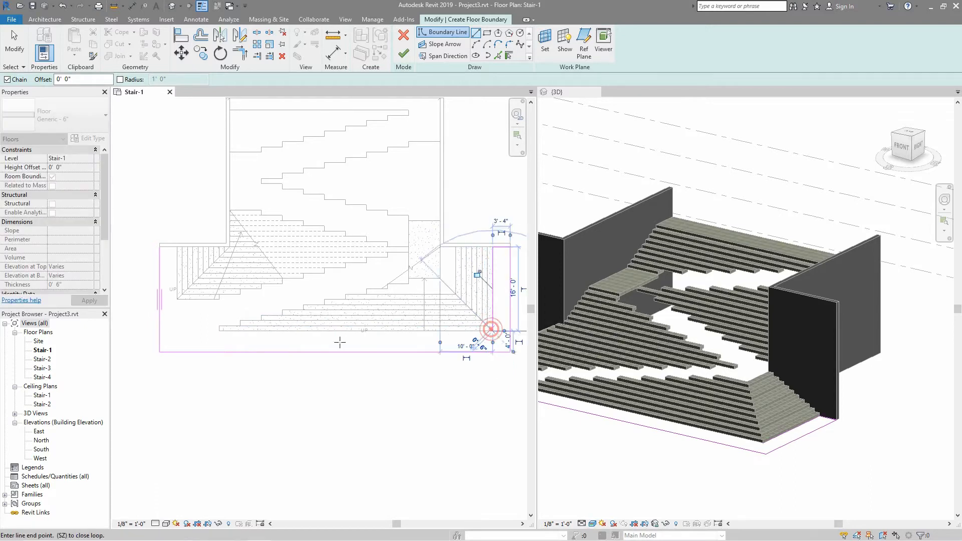
click(219, 331)
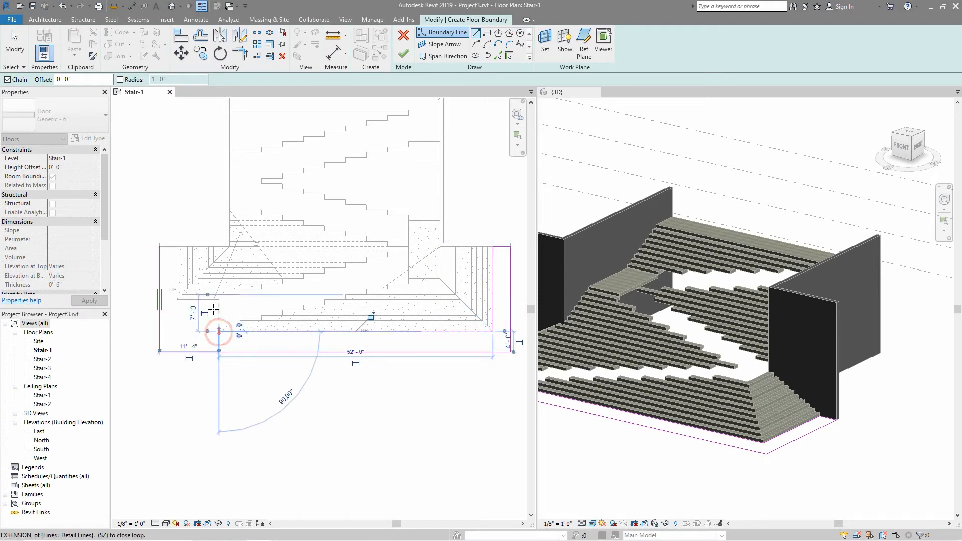
click(219, 299)
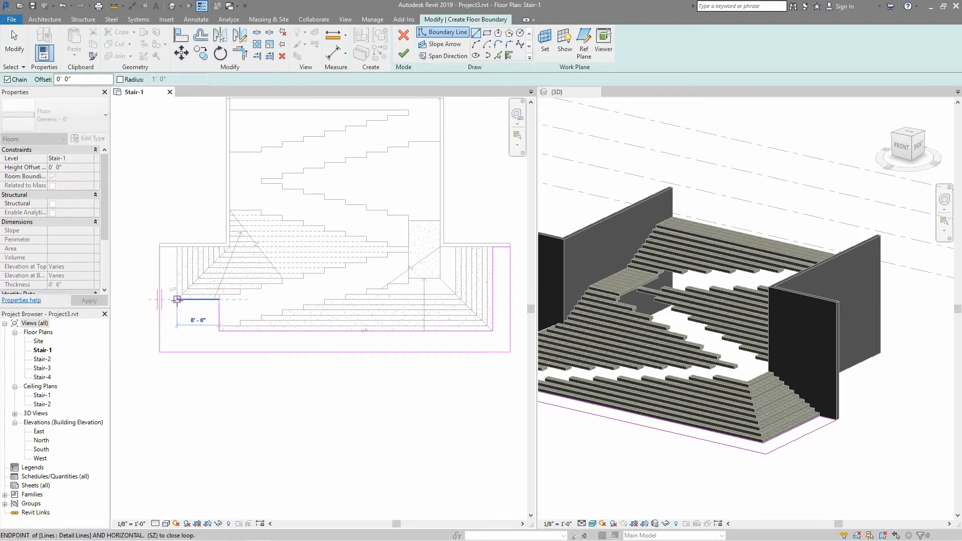
click(177, 299)
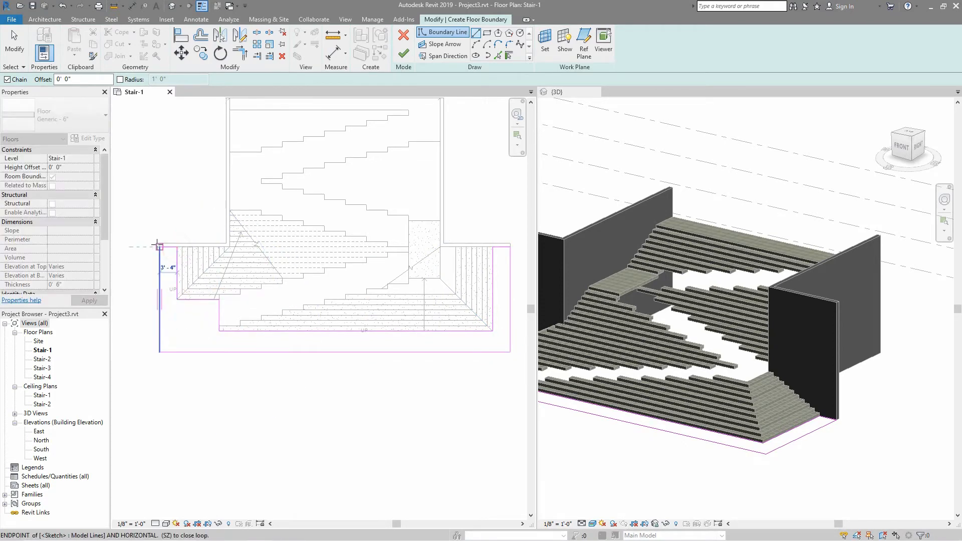
click(164, 246)
key(Escape)
key(Escape)
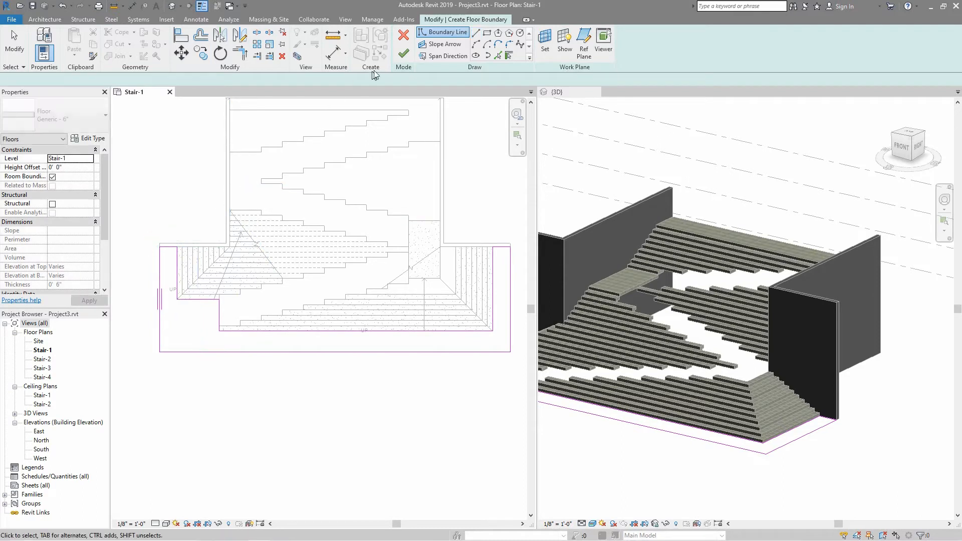
Assign level Stair-1 to the ground floor surround and finish its boundary sketch
click(90, 159)
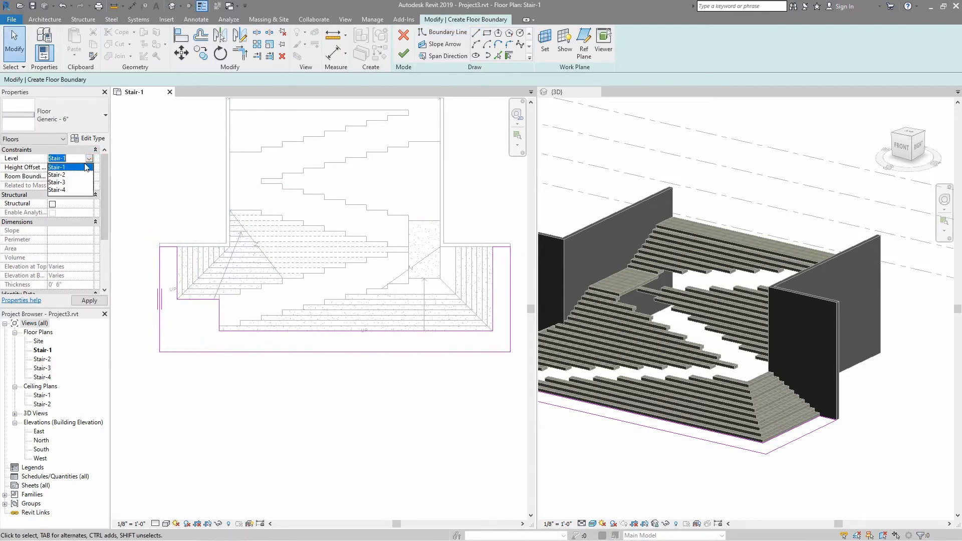
click(59, 170)
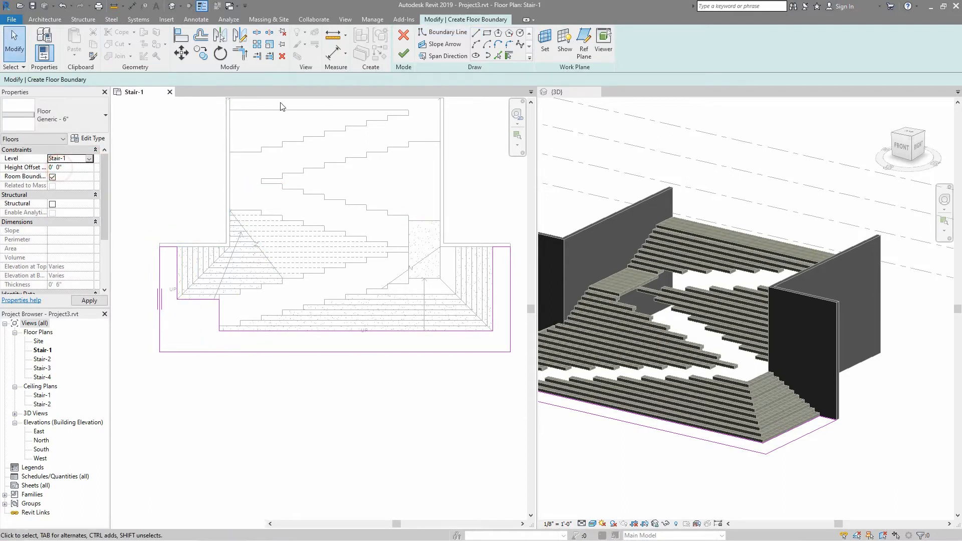
click(403, 54)
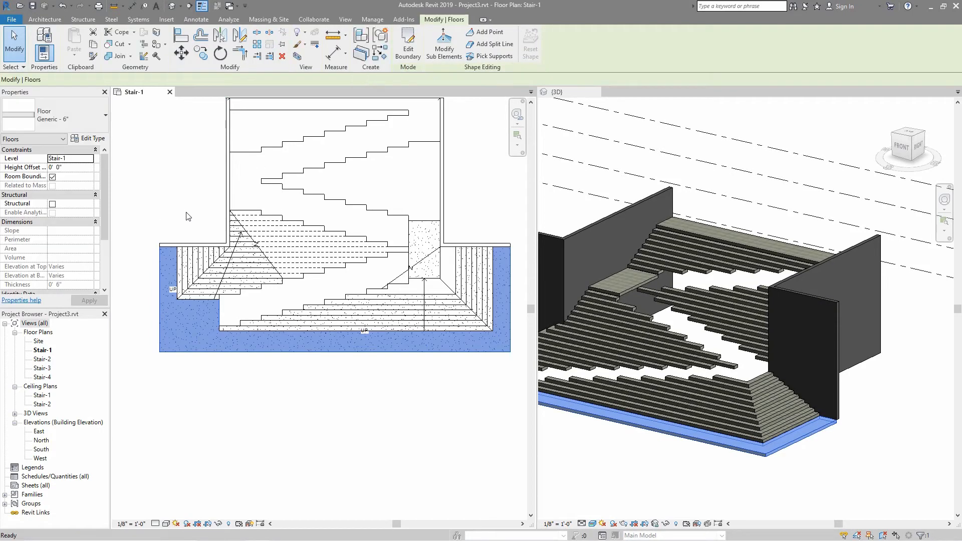
click(519, 280)
Change the level of the small rectangular landing floor along the right wall to Stair-2
scroll(676, 408, down, 2)
scroll(657, 406, up, 1)
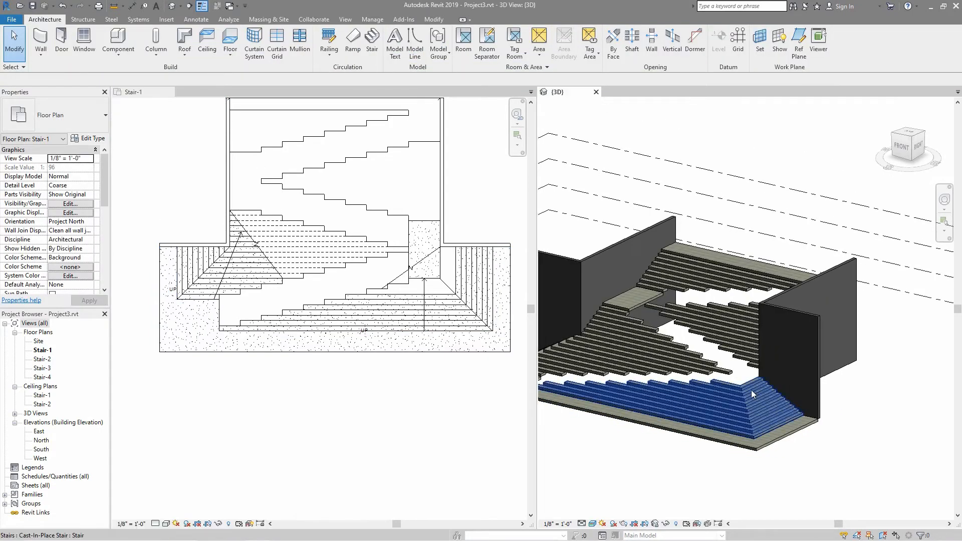
middle_drag(706, 405, 841, 406)
scroll(724, 380, up, 5)
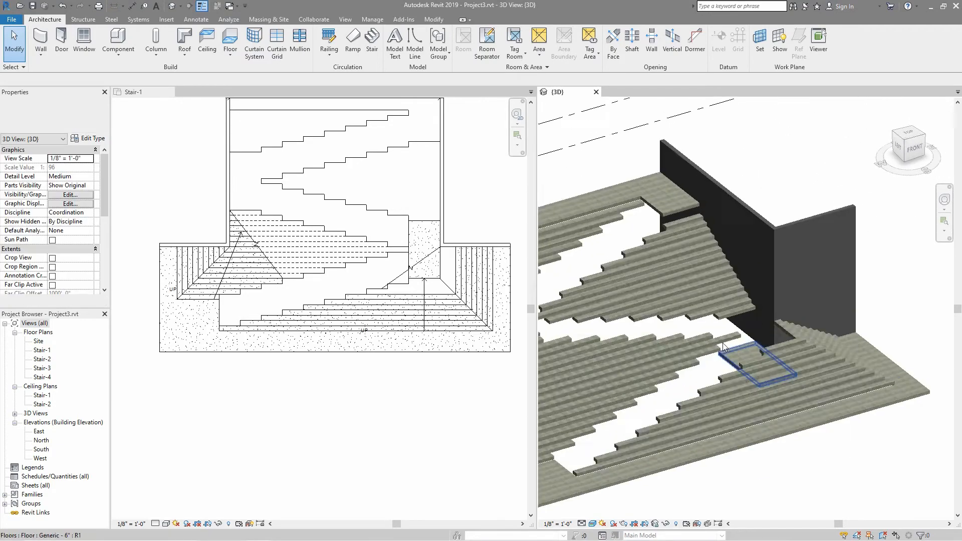
click(729, 377)
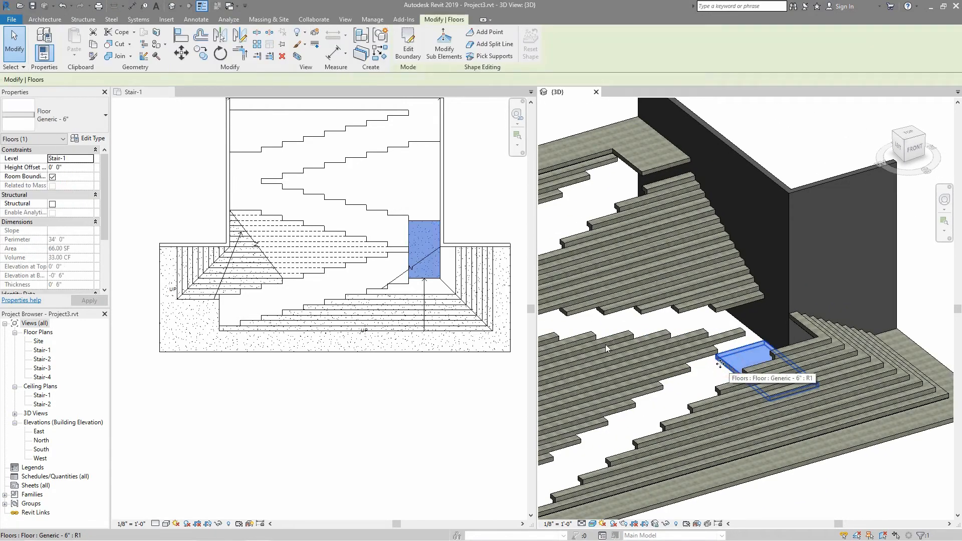
click(90, 159)
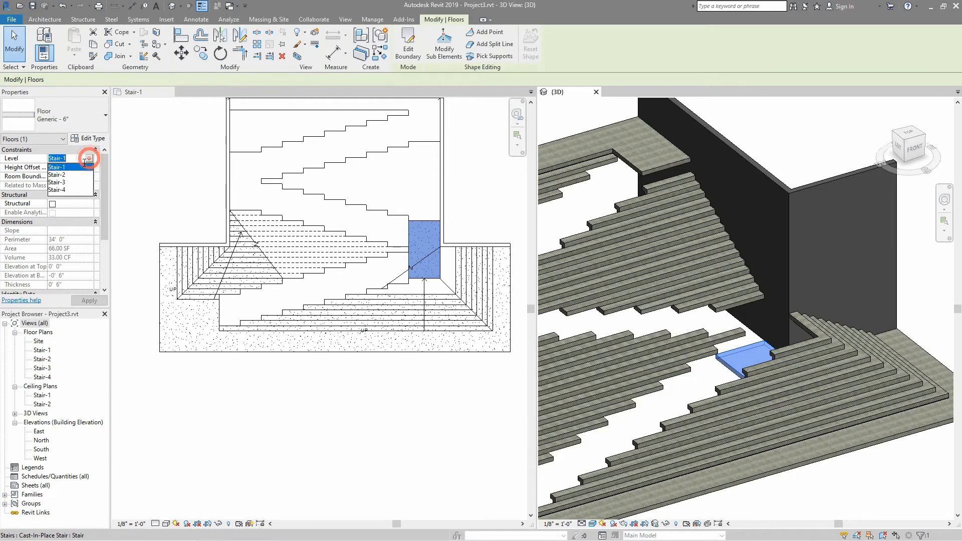
click(68, 183)
click(89, 300)
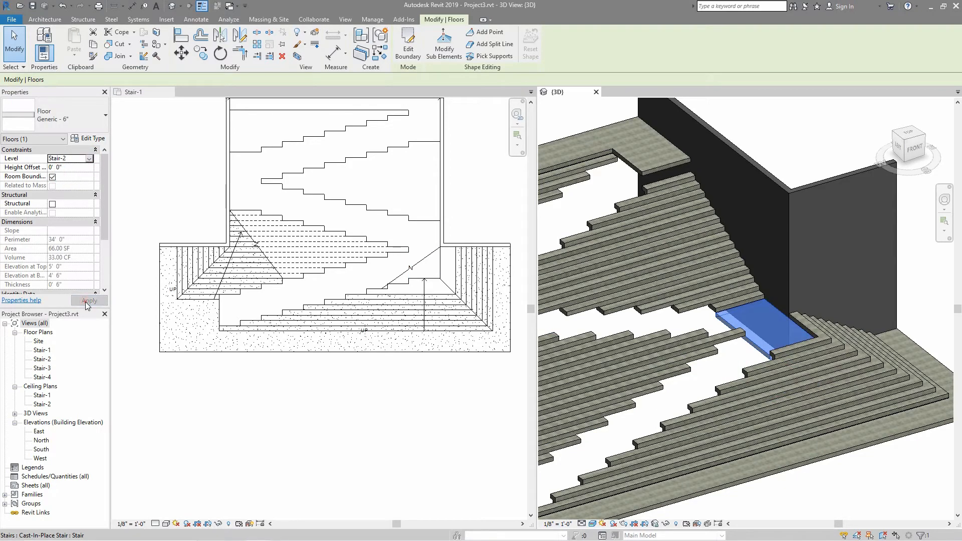
key(Escape)
scroll(731, 270, down, 5)
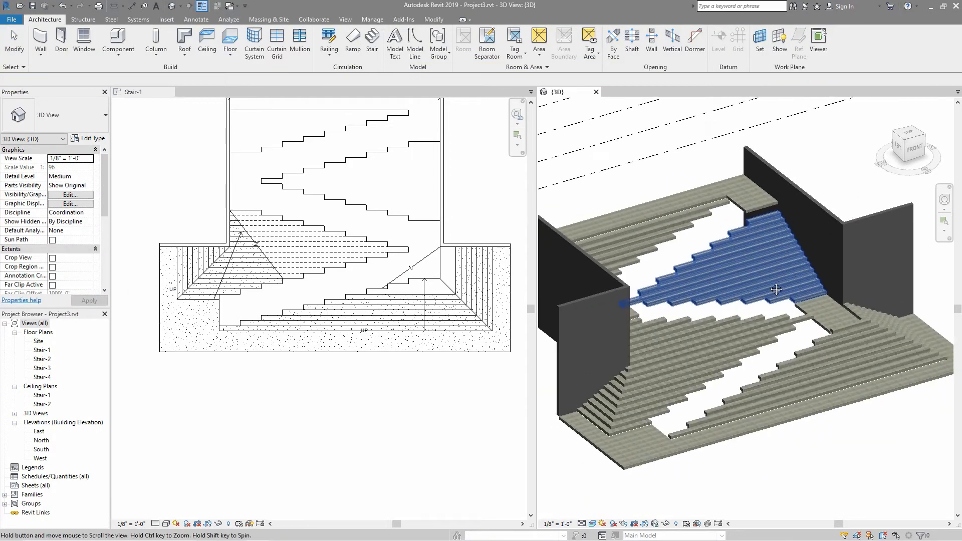
Start an architectural floor in the Stair-1 plan and trace the first four 4' treads along the middle run's lower stepped edge
shift+middle_drag(770, 289, 693, 315)
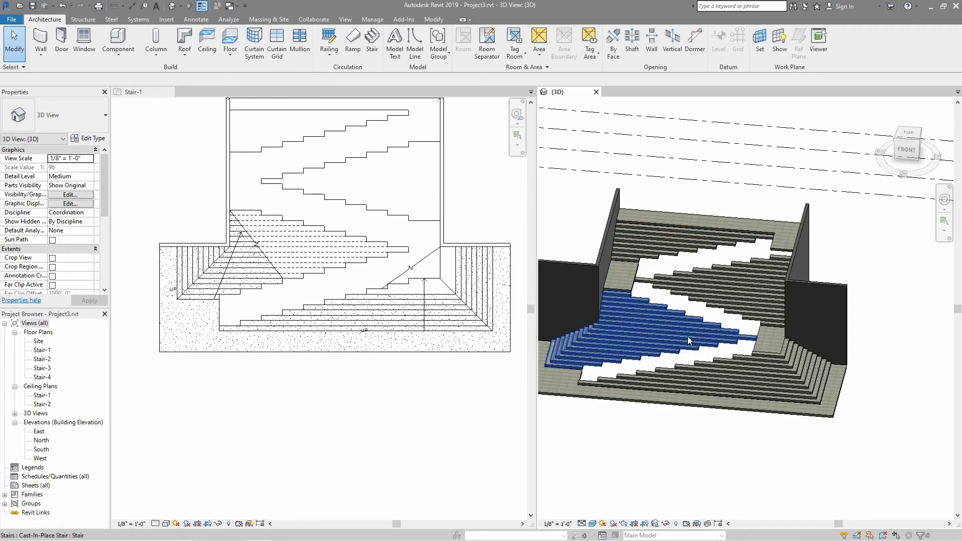
click(406, 373)
scroll(301, 299, up, 2)
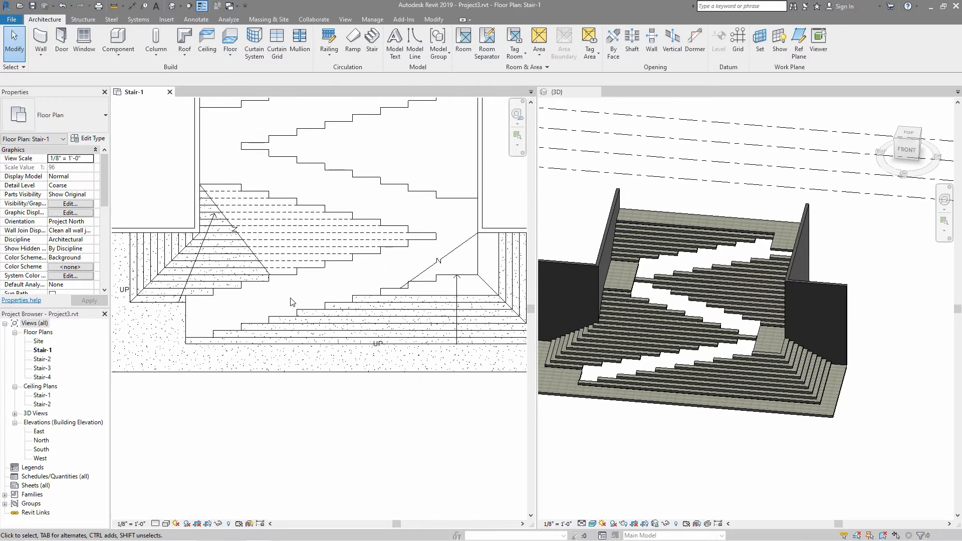
scroll(288, 313, up, 4)
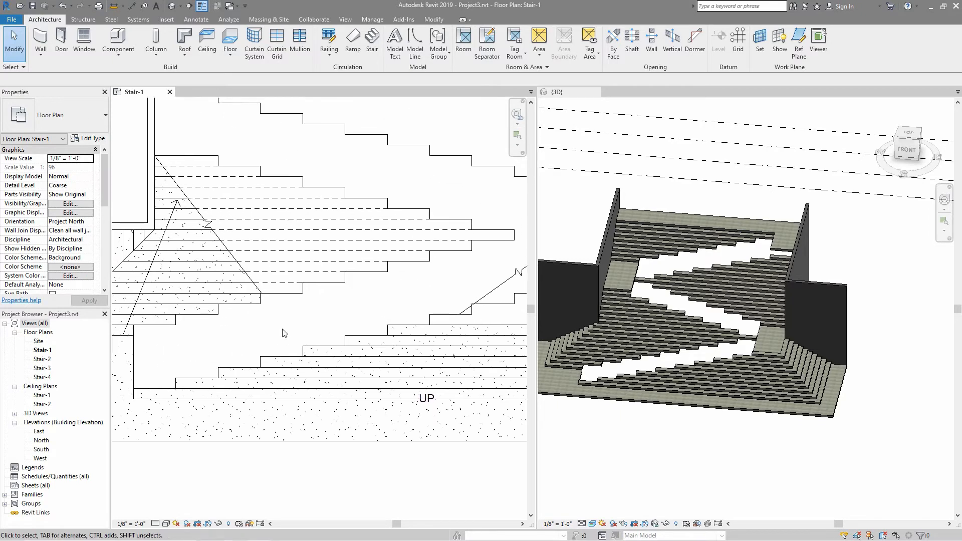
scroll(284, 328, down, 1)
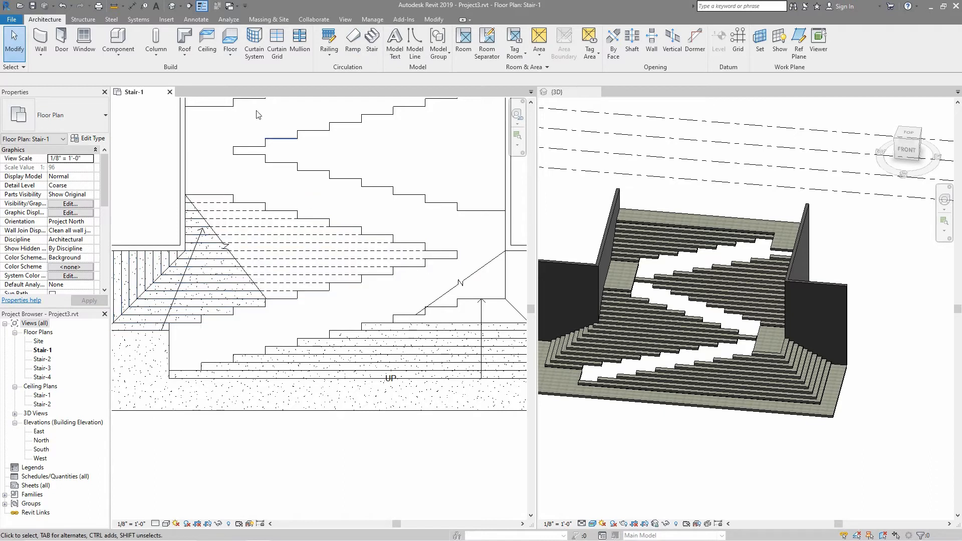
click(231, 58)
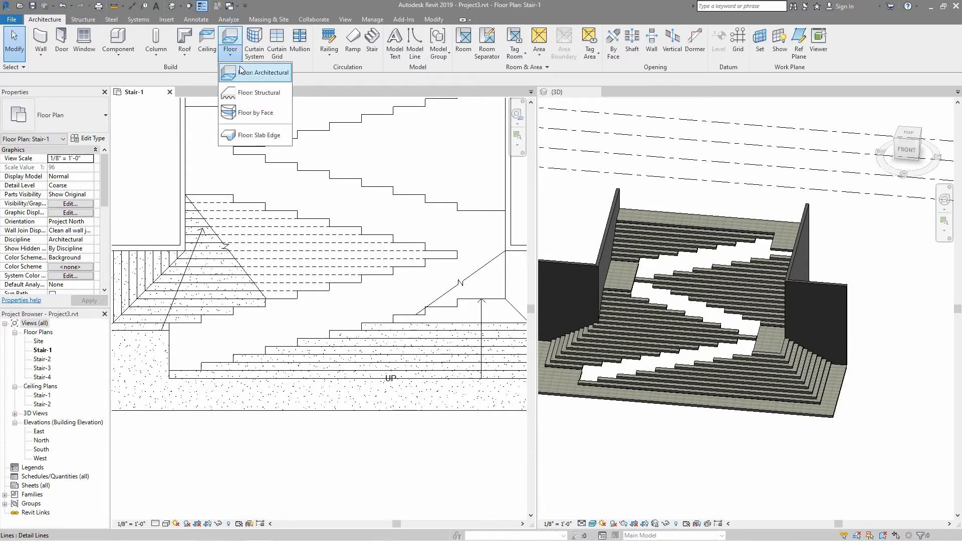
click(255, 83)
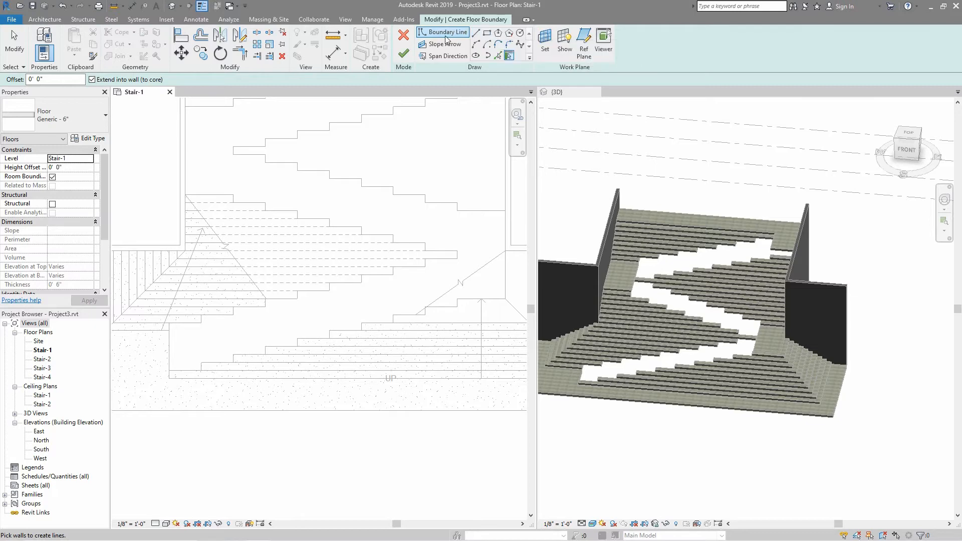
click(476, 32)
scroll(172, 365, up, 3)
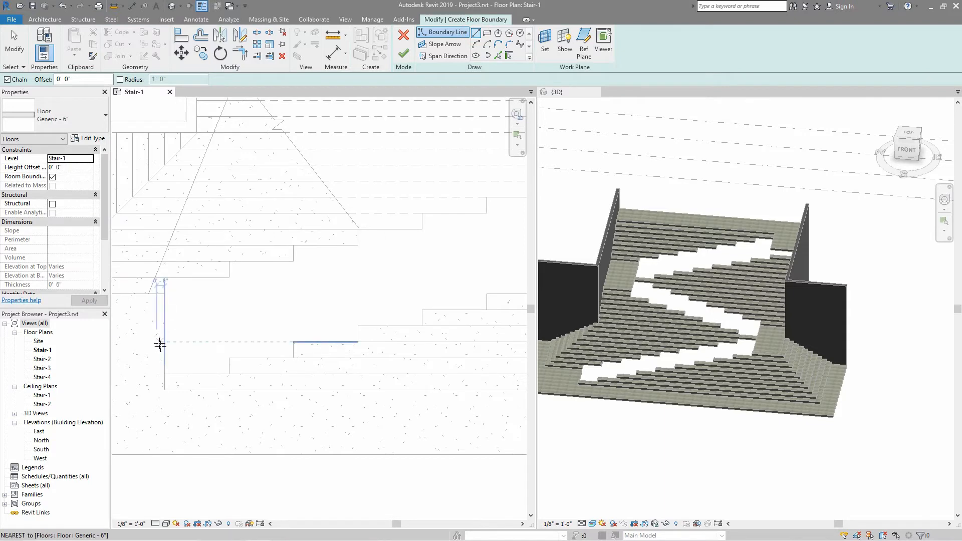
scroll(281, 319, down, 3)
middle_drag(390, 280, 343, 296)
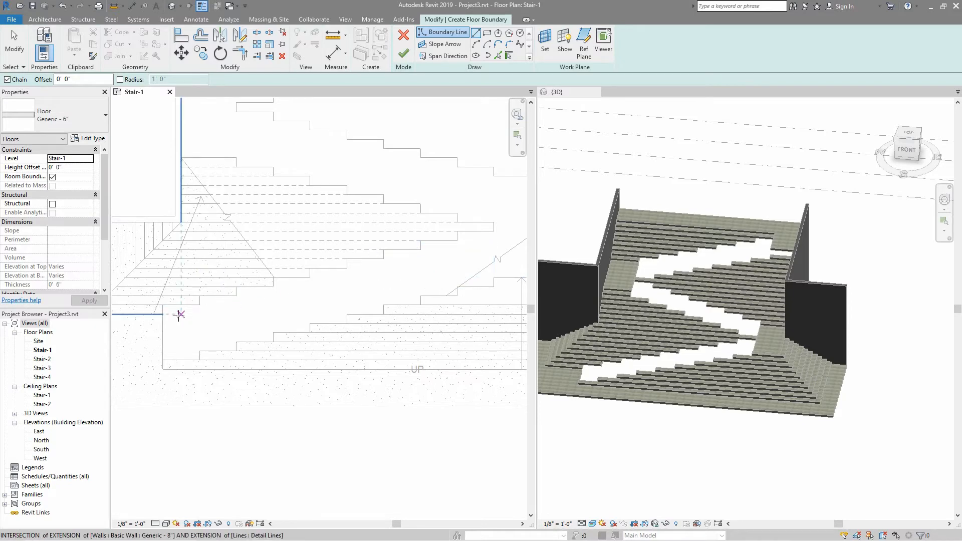
click(163, 305)
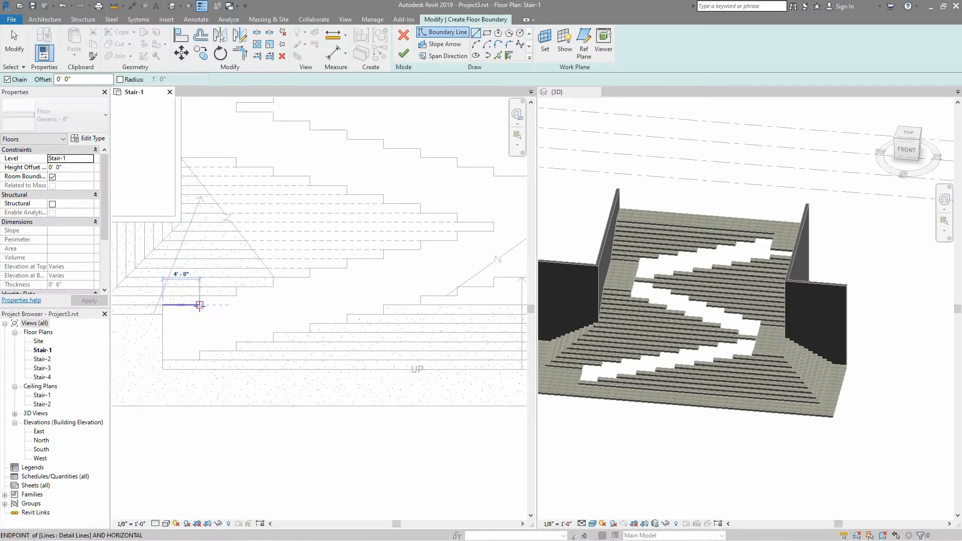
click(199, 304)
click(200, 296)
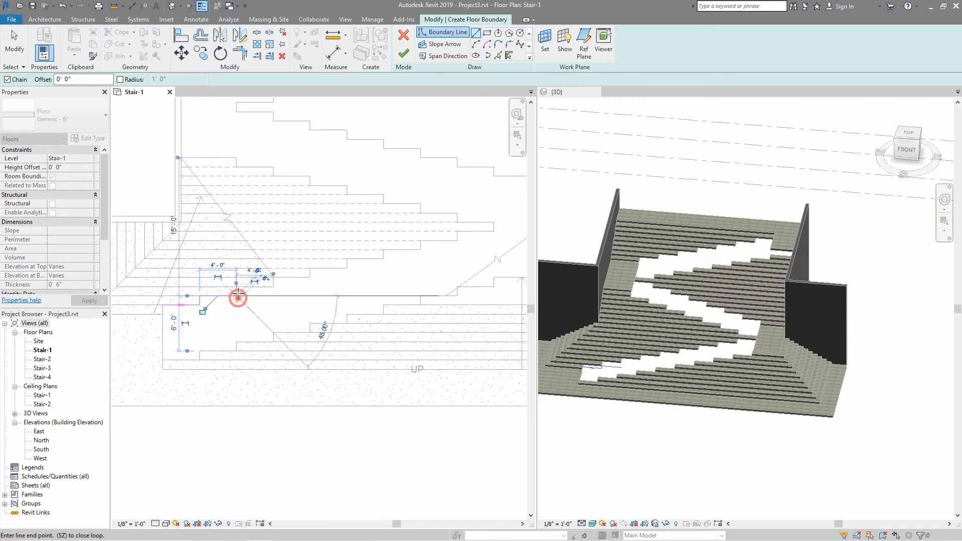
click(273, 286)
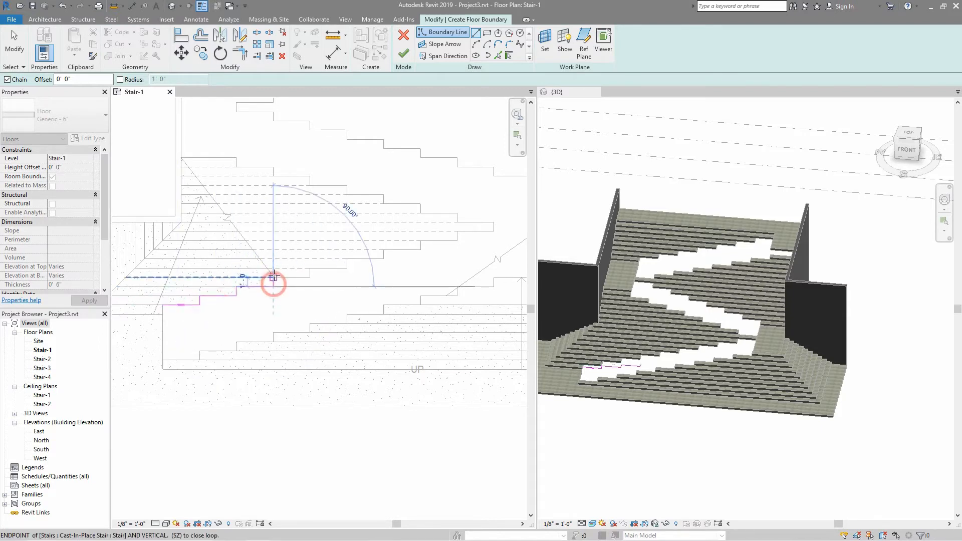
click(273, 276)
click(310, 277)
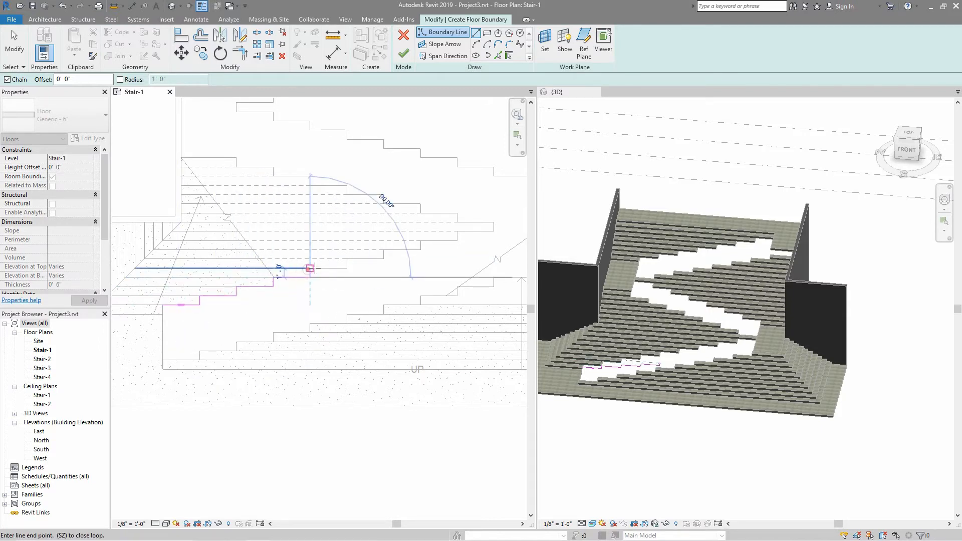
Continue the floor boundary along the middle run's stepped edge with five more 4' treads and 1' offsets, up to the landing
click(310, 268)
click(347, 268)
click(347, 259)
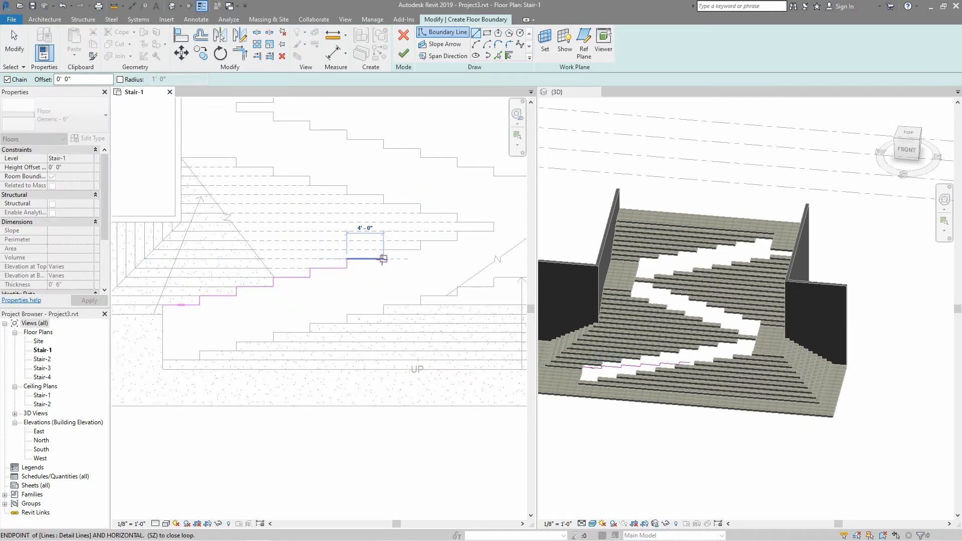
click(384, 259)
click(383, 250)
click(419, 249)
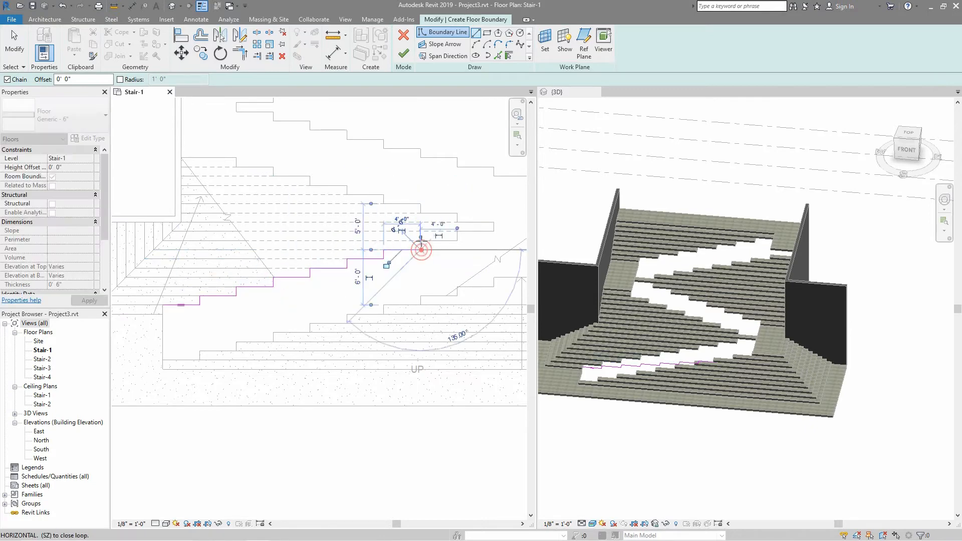
click(420, 241)
click(458, 240)
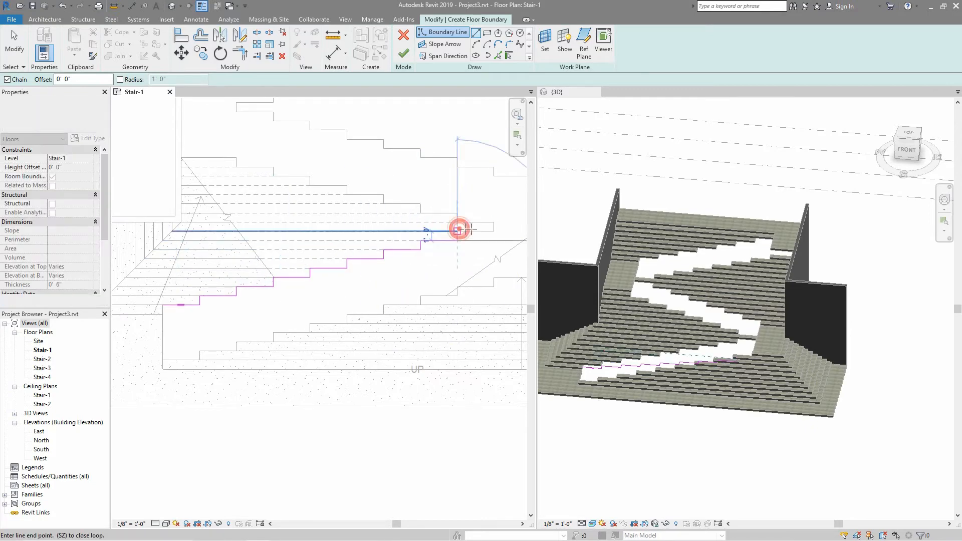
click(457, 231)
click(493, 231)
middle_drag(498, 226, 384, 245)
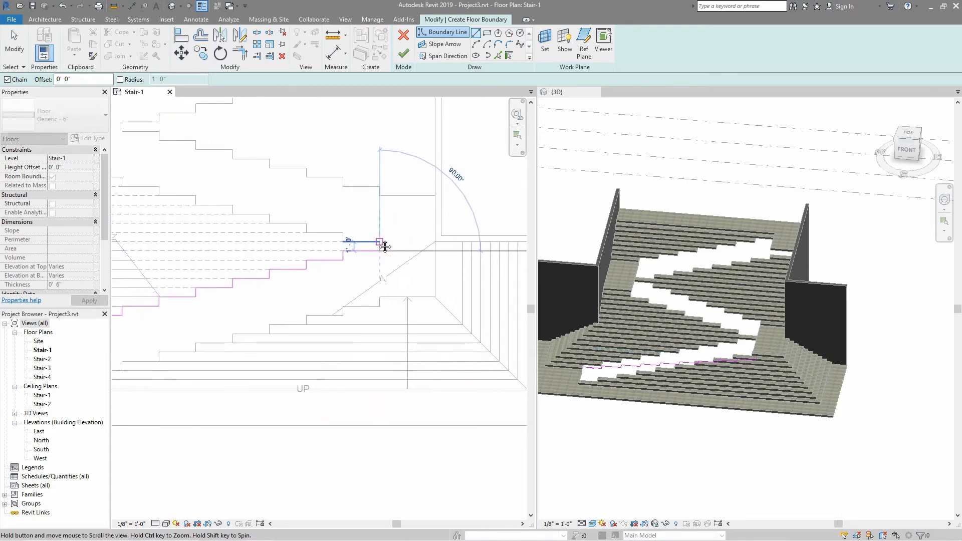
Add a 6' boundary edge at the landing and trace six 4' treads back down the bottom run's upper stepped edge
click(379, 305)
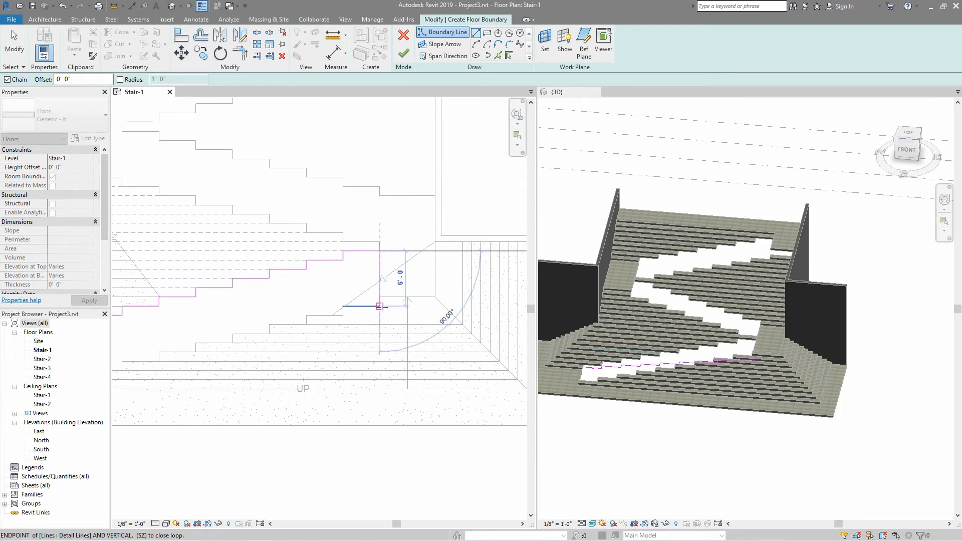
click(342, 306)
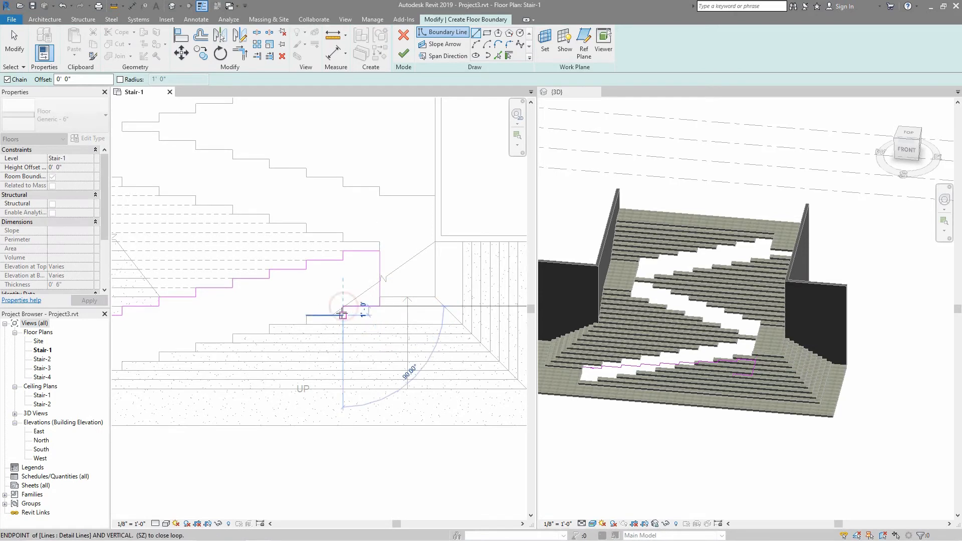
click(306, 315)
click(269, 324)
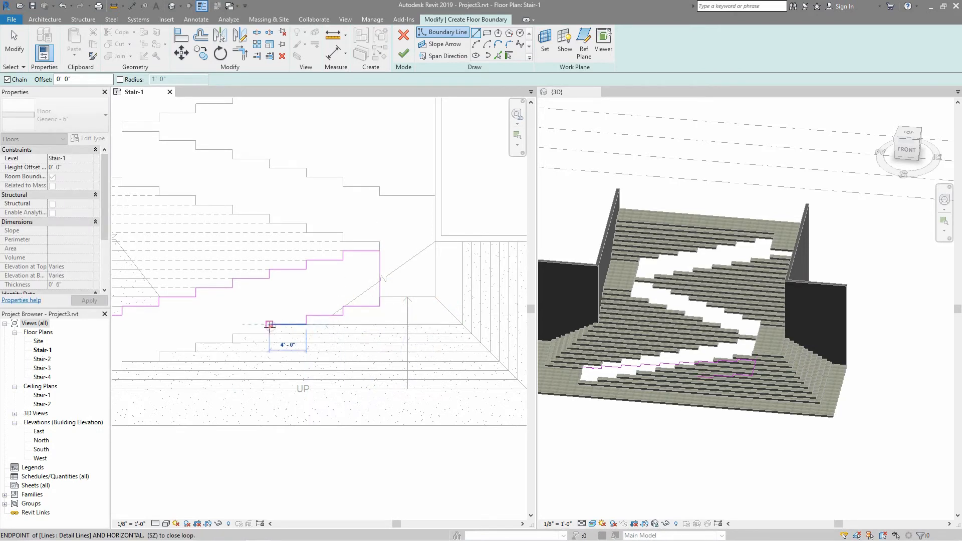
click(269, 333)
click(236, 333)
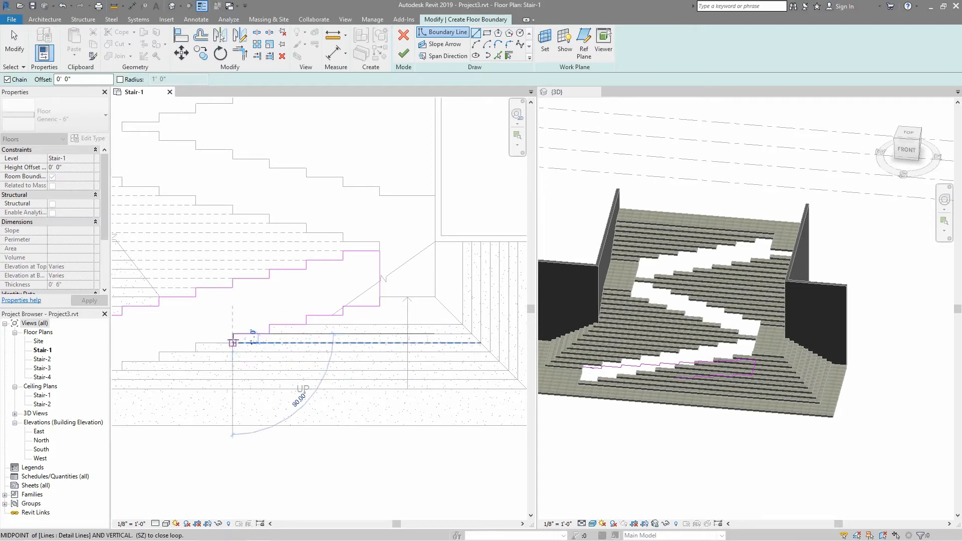
click(233, 342)
click(197, 343)
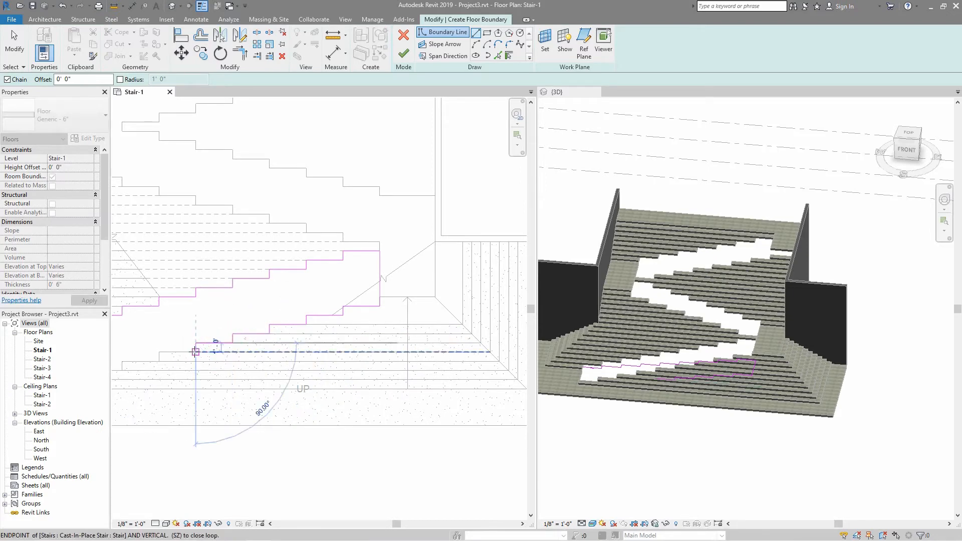
click(159, 351)
Trace the last treads of the bottom run and close the floor boundary with a 6' edge at its low end
middle_drag(159, 360, 401, 338)
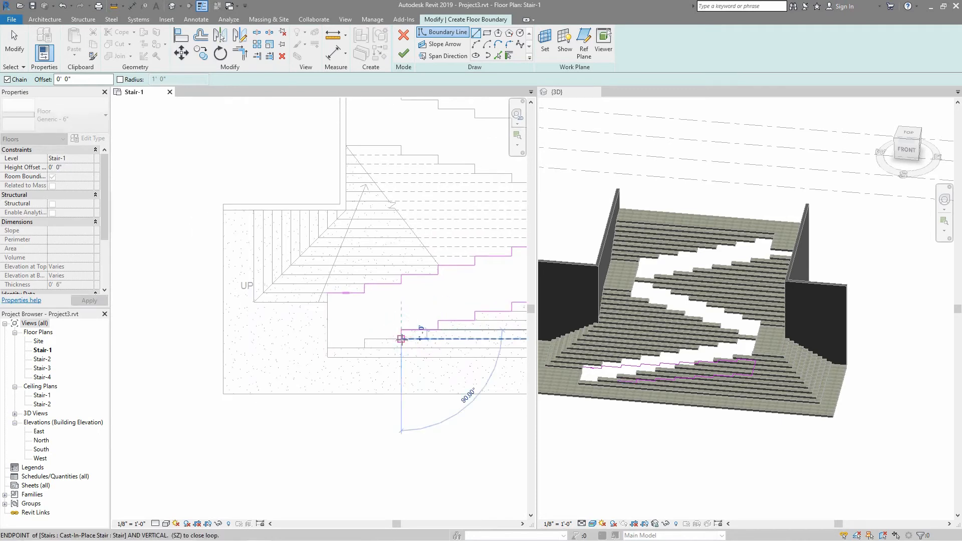
click(402, 339)
click(366, 342)
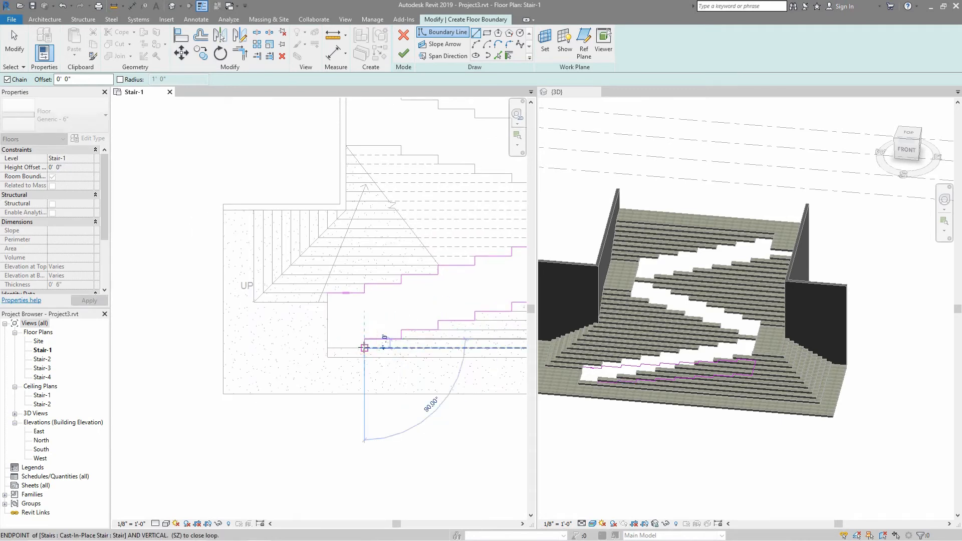
click(327, 348)
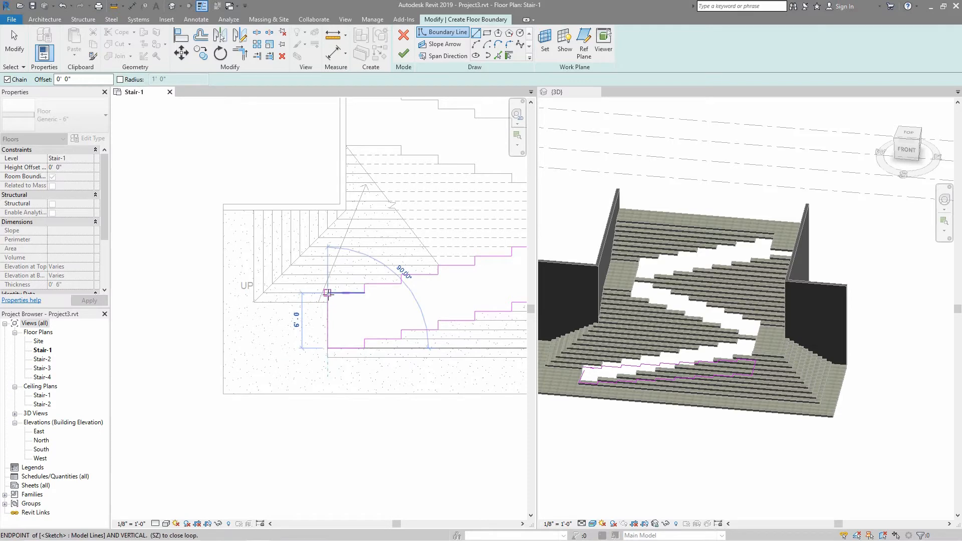
click(327, 296)
middle_drag(431, 296, 271, 335)
key(Escape)
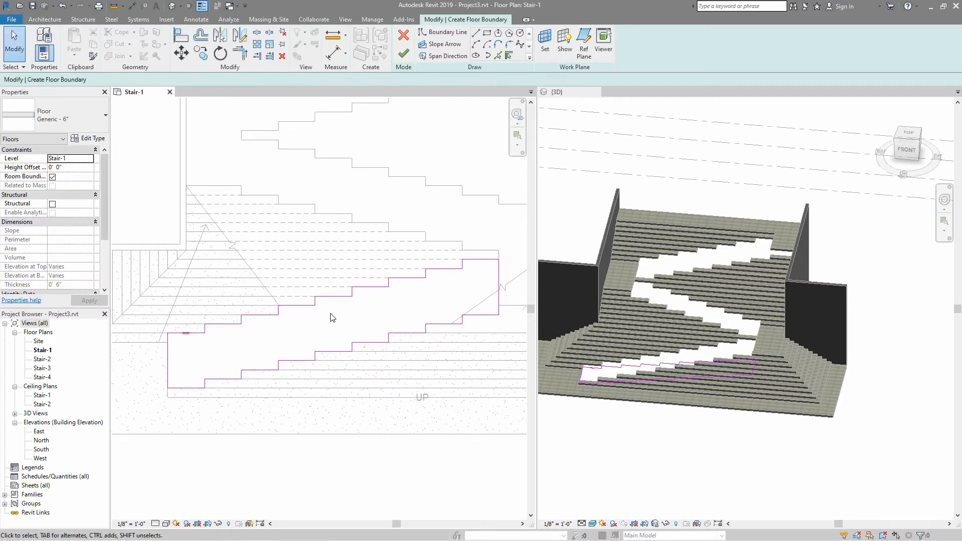
Draw a horizontal 36' slope arrow across the bottom floor boundary, from its low end to its landing edge
click(444, 45)
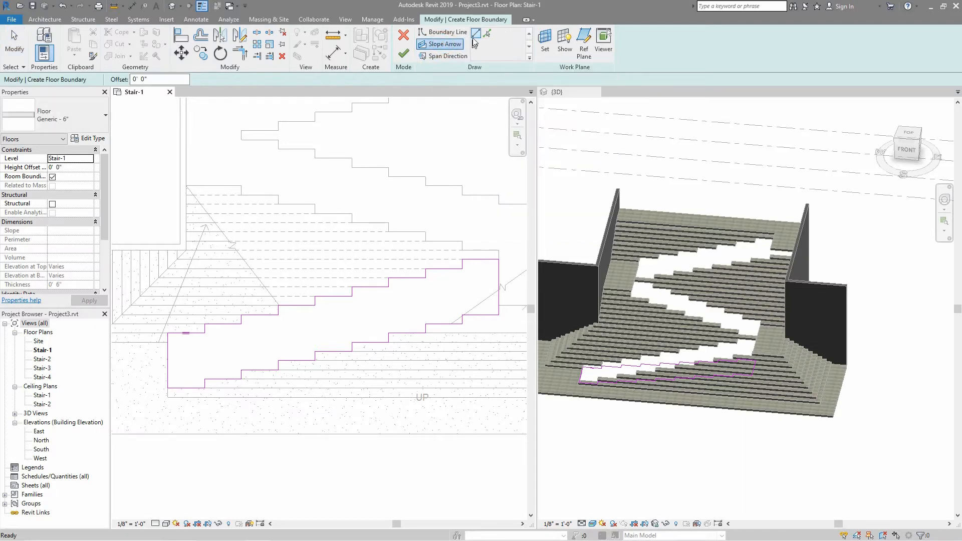
click(167, 333)
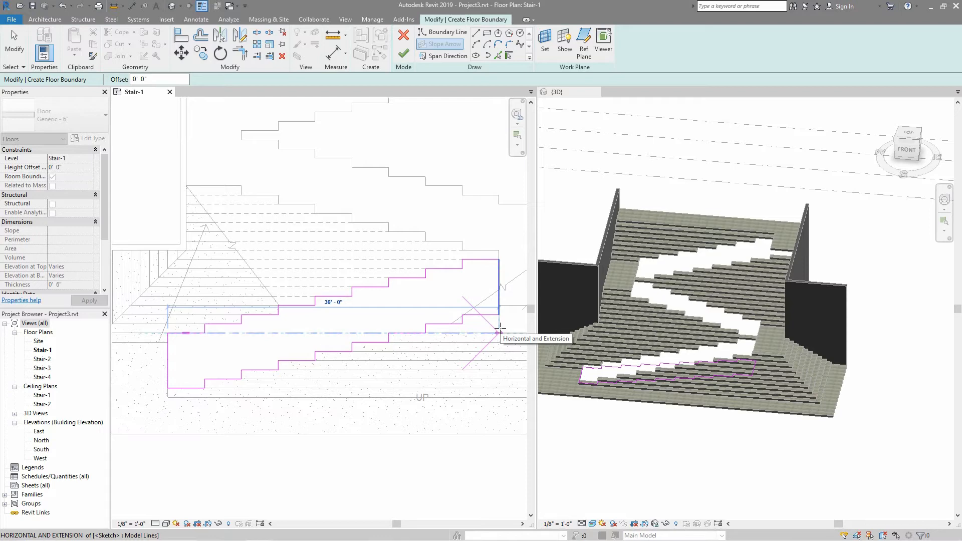
click(500, 332)
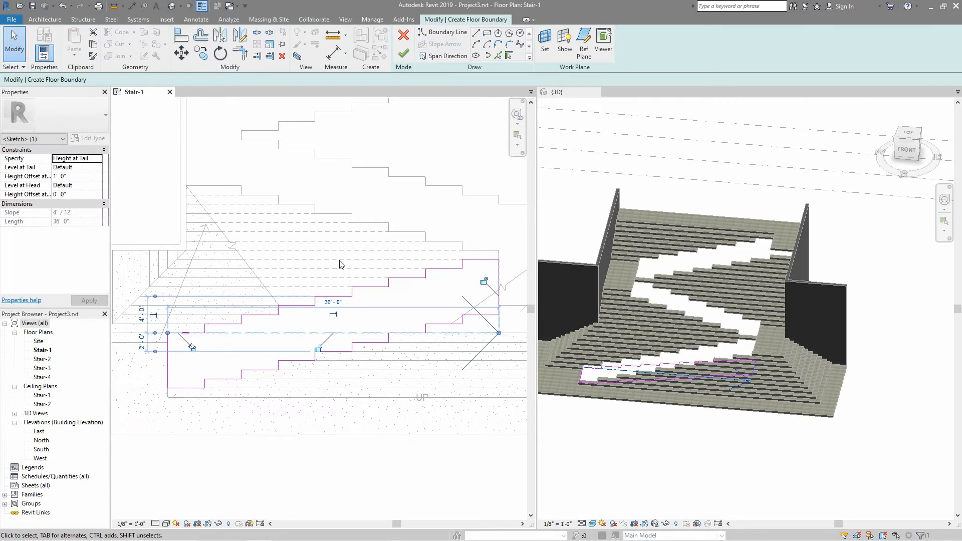
key(Escape)
key(Escape)
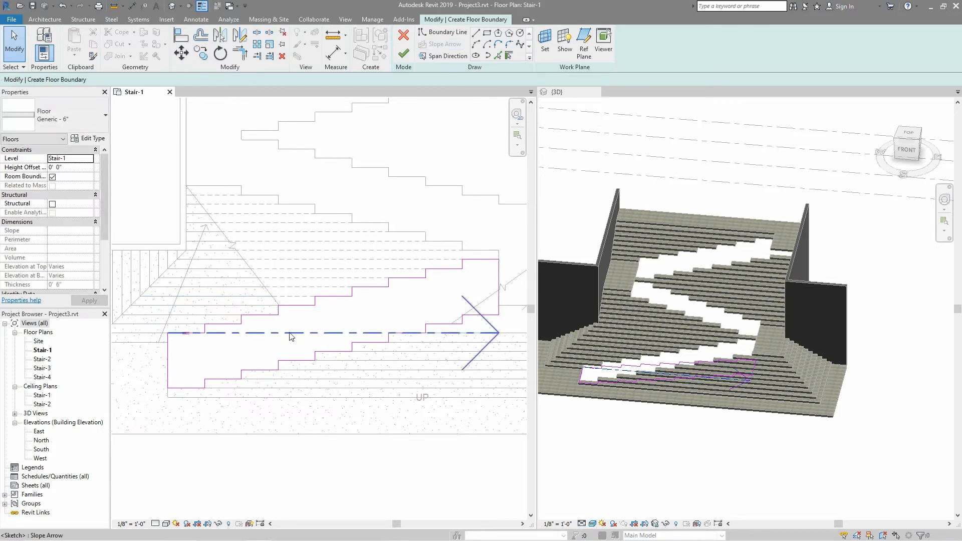
Set the slope arrow's tail level to Stair-1 with a 0' 0" offset and its head level to Stair-2, and finish the floor
click(335, 334)
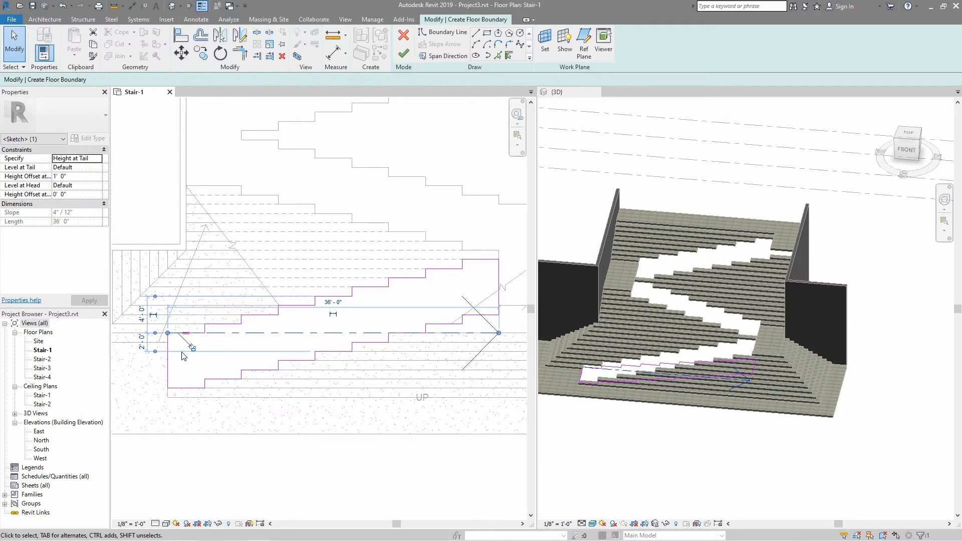
click(94, 168)
click(71, 184)
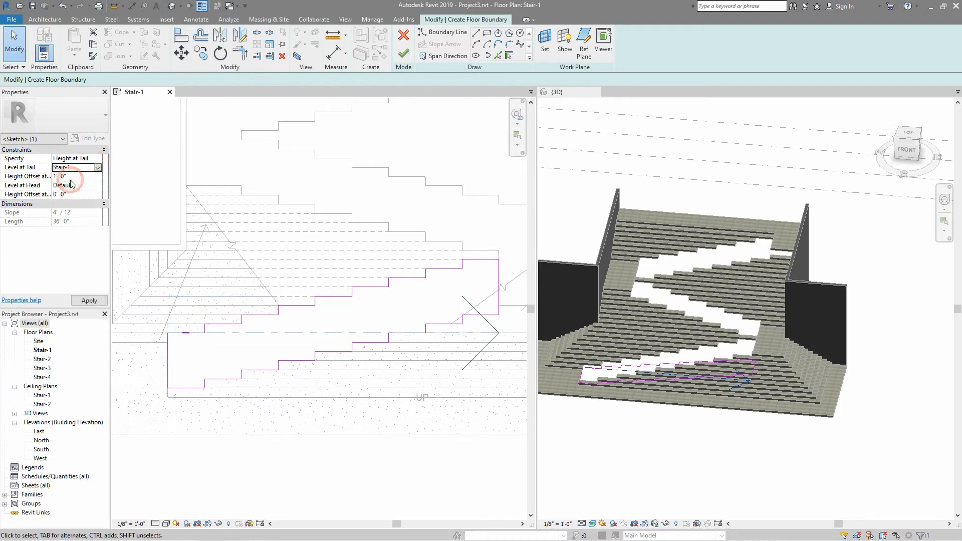
click(98, 185)
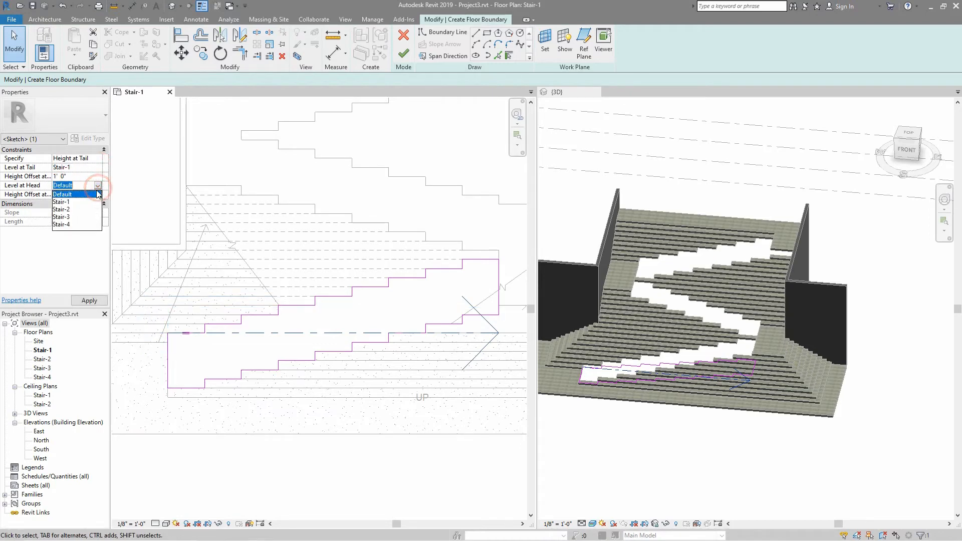
click(64, 209)
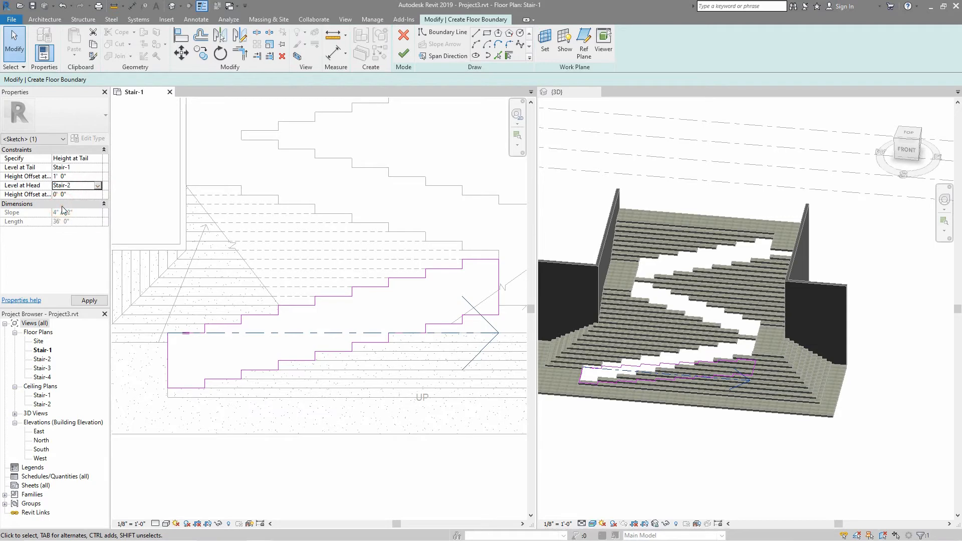
click(67, 176)
click(91, 301)
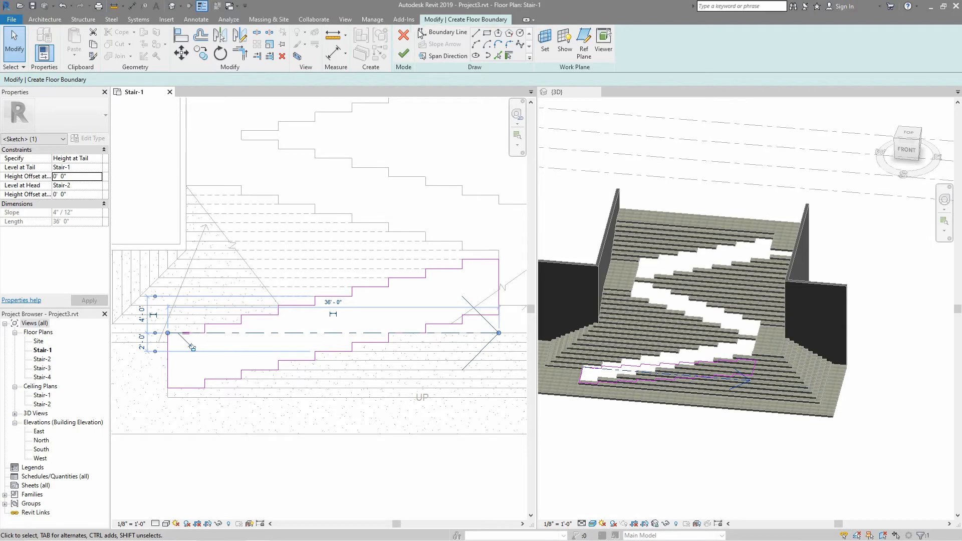
click(404, 54)
key(Escape)
Examine the sloped floor and how it meets the steps and landing from several angles in the 3D view
scroll(686, 393, up, 5)
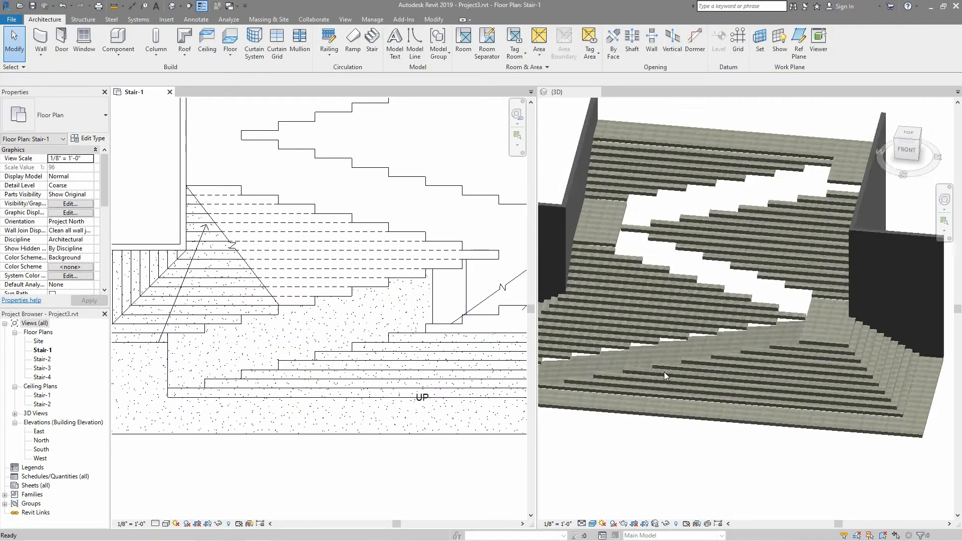
shift+middle_drag(657, 364, 776, 320)
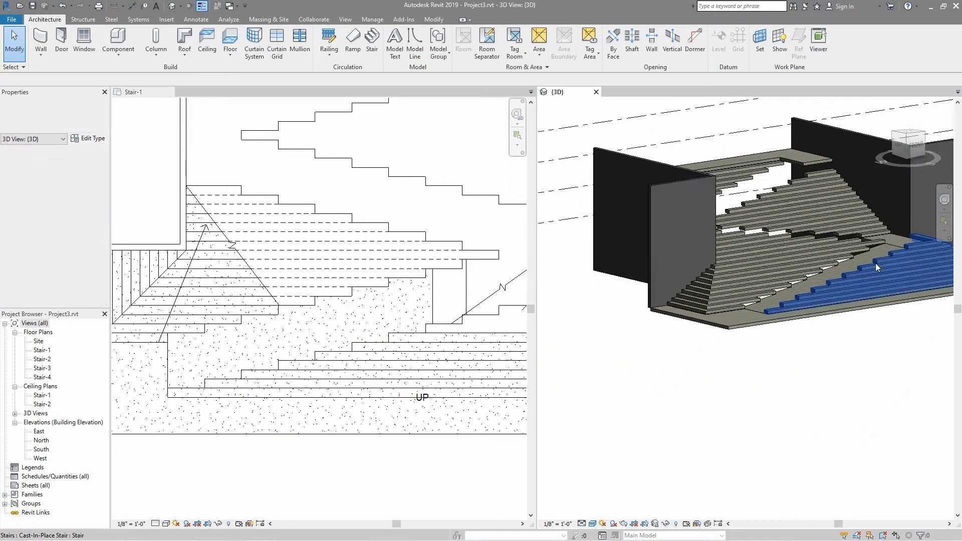
scroll(879, 260, up, 5)
click(857, 227)
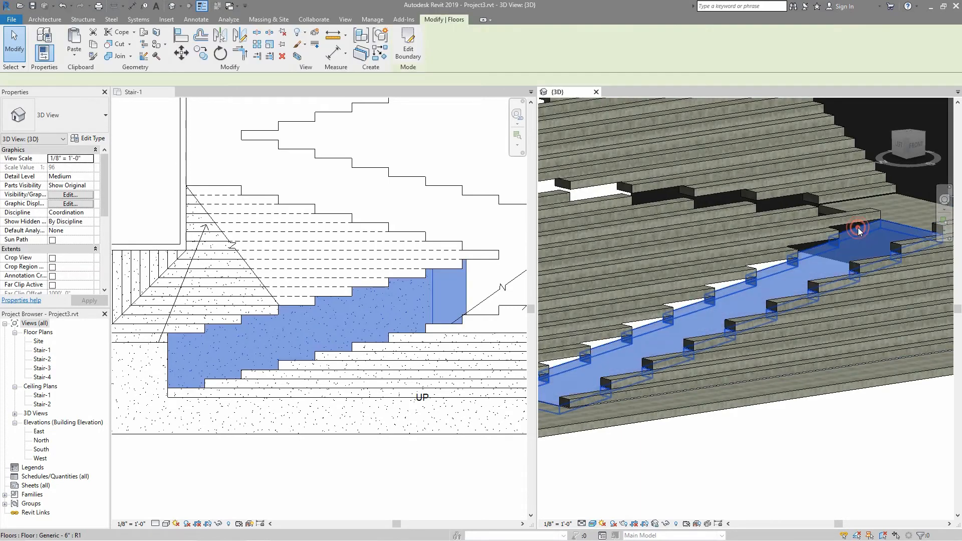
scroll(711, 304, down, 3)
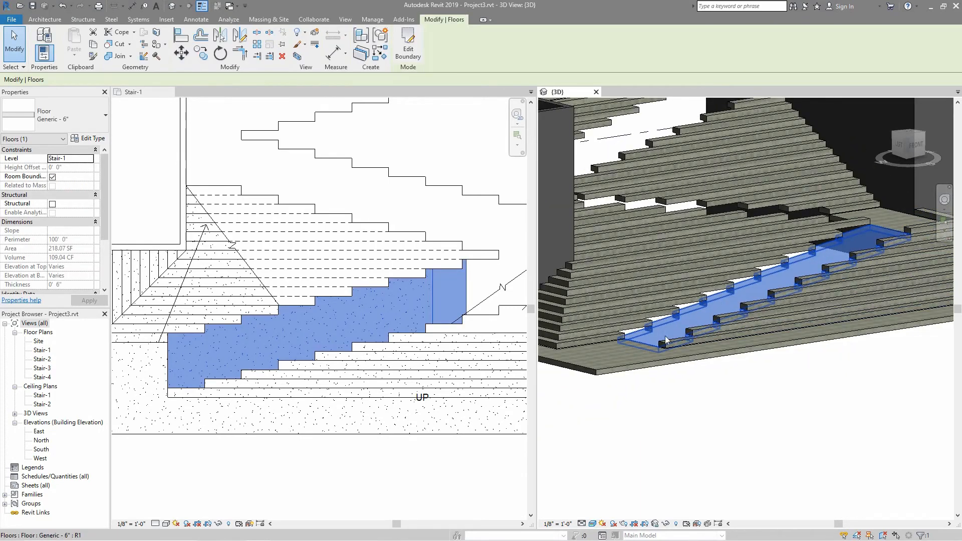
key(Escape)
shift+middle_drag(657, 336, 743, 286)
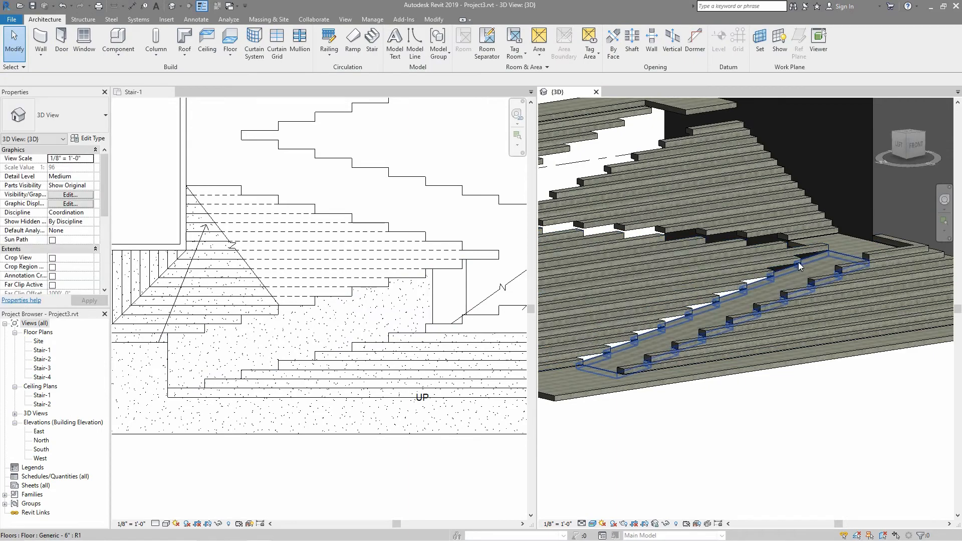
middle_drag(805, 292, 750, 314)
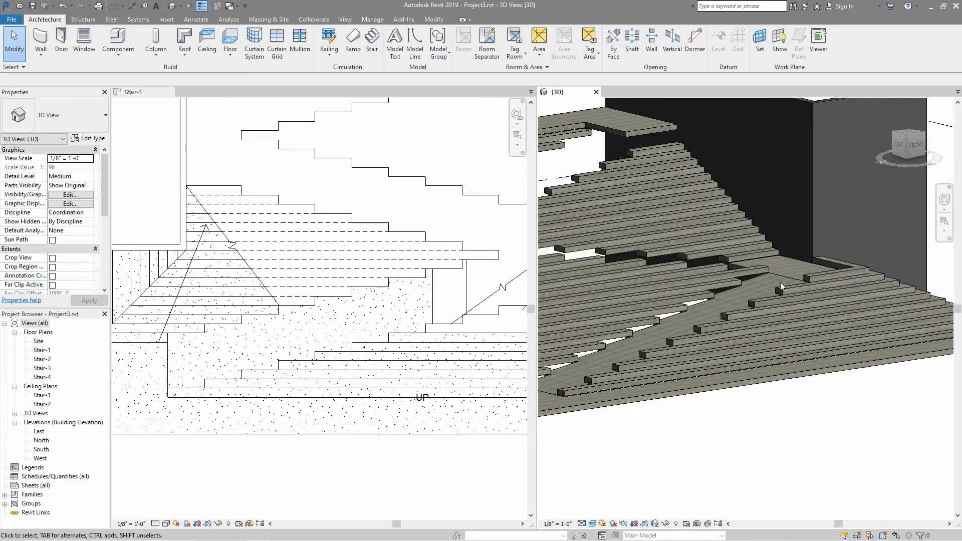
scroll(794, 269, down, 1)
middle_drag(730, 259, 764, 282)
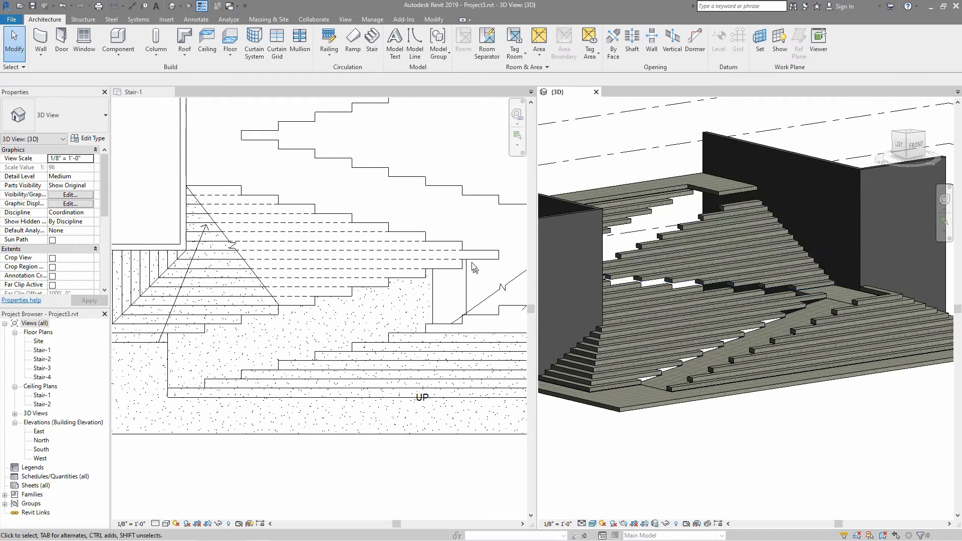
click(455, 225)
scroll(414, 232, down, 2)
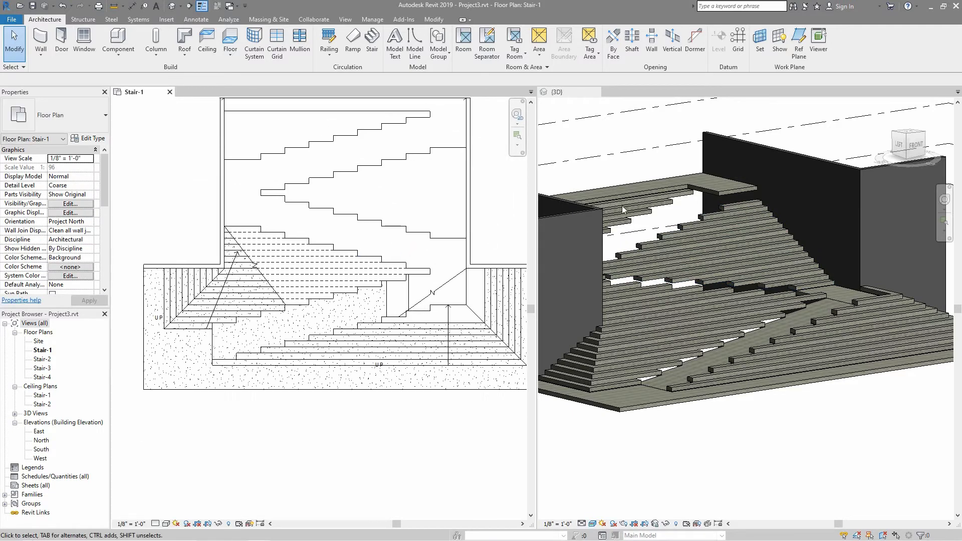
shift+middle_drag(701, 360, 731, 313)
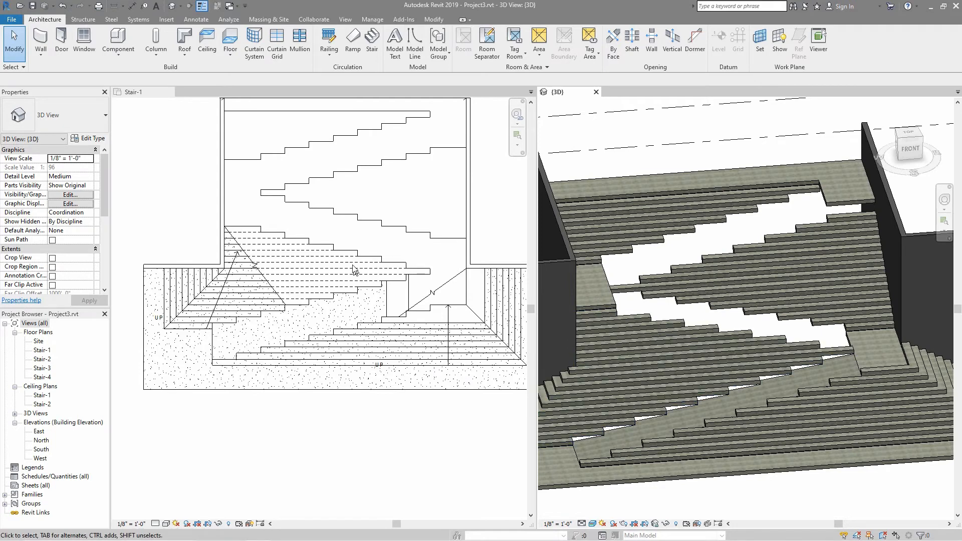
Start an architectural floor in the Stair-1 plan and draw a 6' boundary edge at the upper end of the middle gap
click(344, 235)
scroll(344, 228, up, 3)
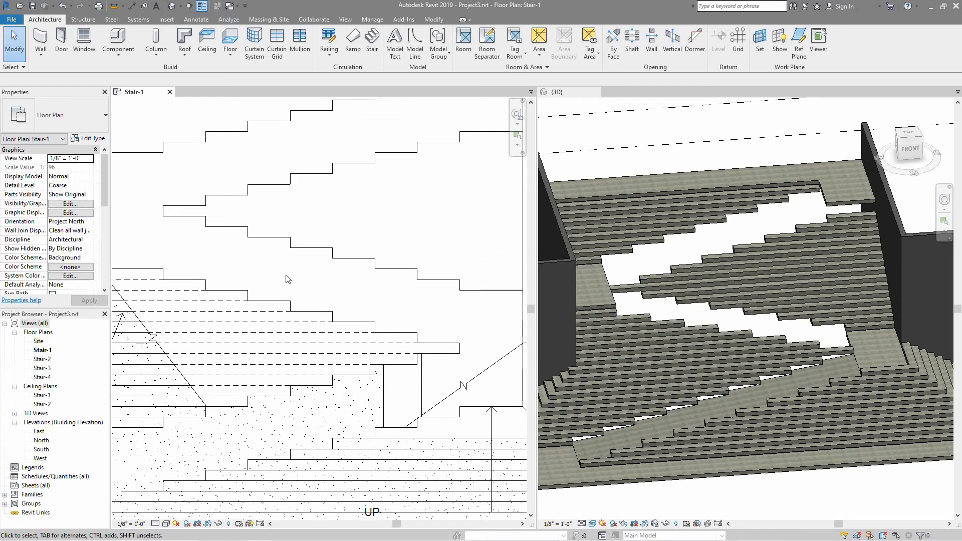
middle_drag(288, 279, 261, 288)
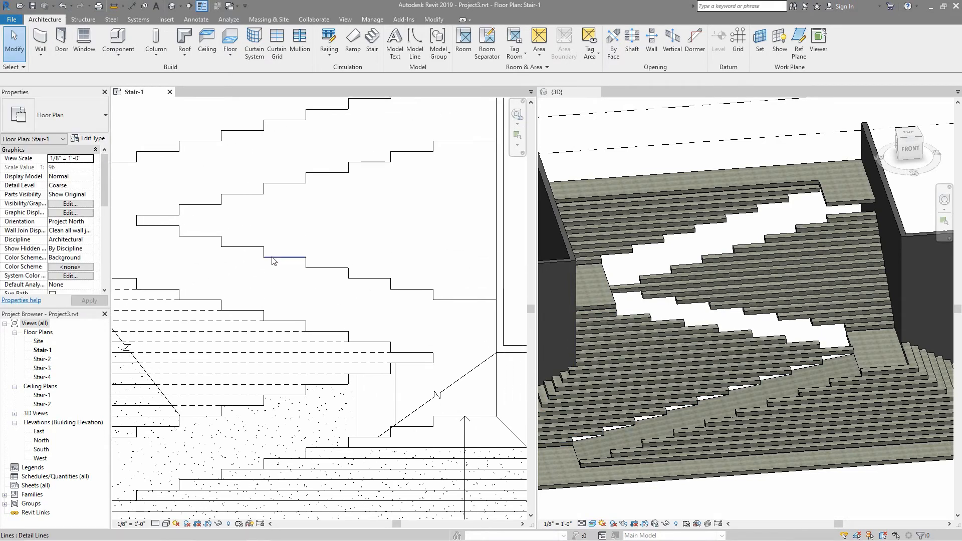
click(230, 51)
click(257, 74)
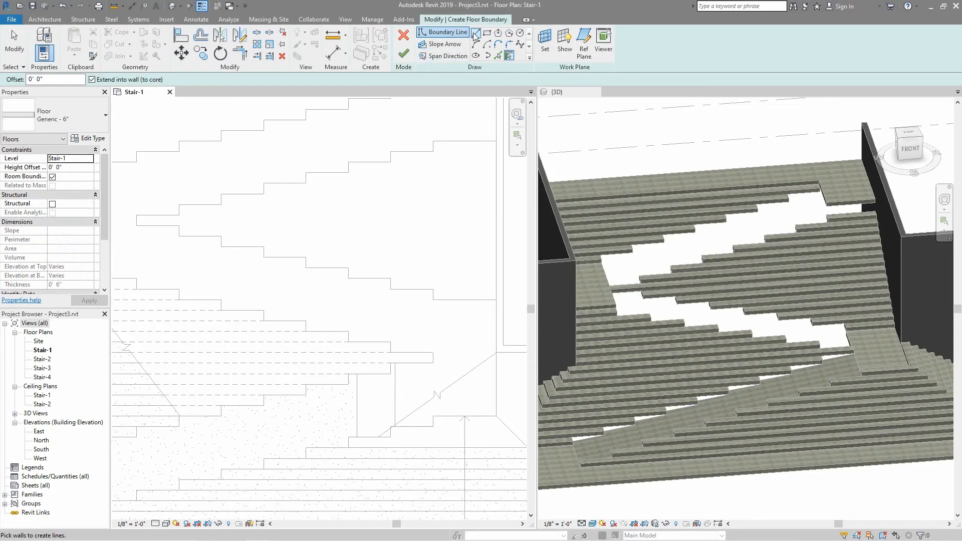
click(475, 33)
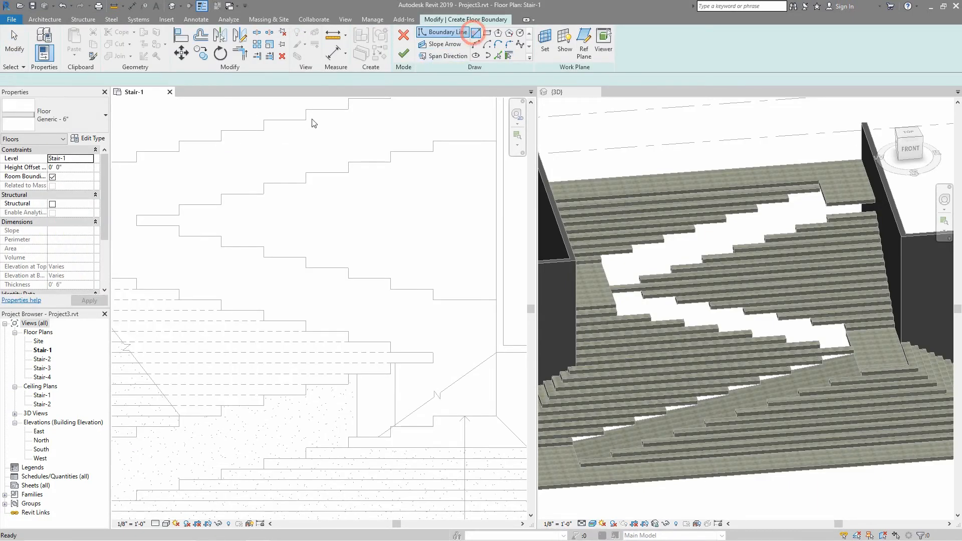
click(136, 226)
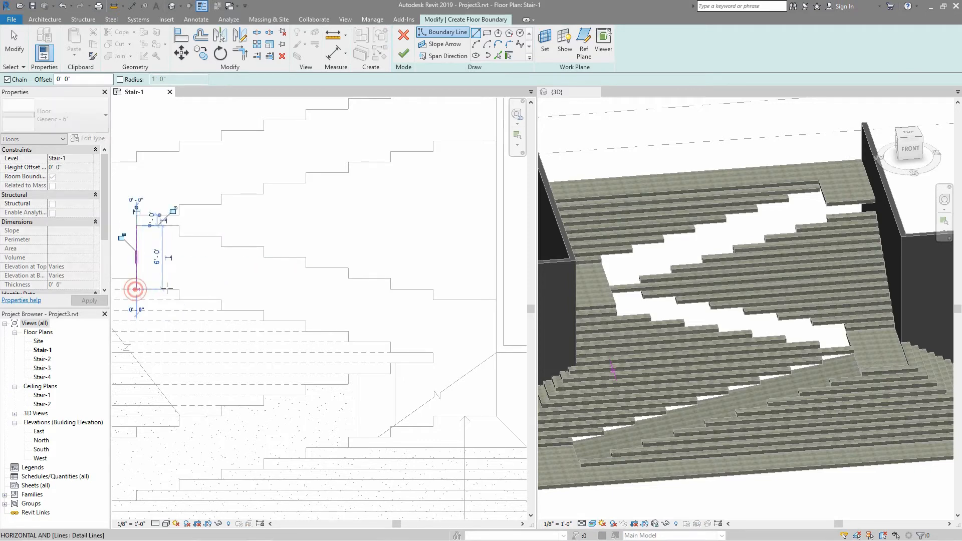
click(136, 289)
Trace the first four 4' treads with 1' offsets along the middle gap's lower stepped edge
click(179, 288)
click(179, 299)
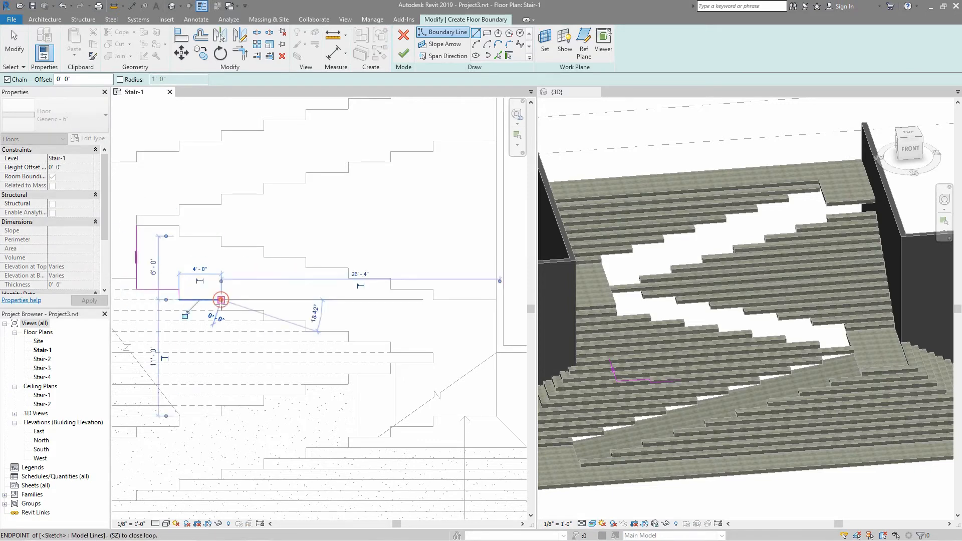
click(221, 299)
click(221, 309)
click(263, 310)
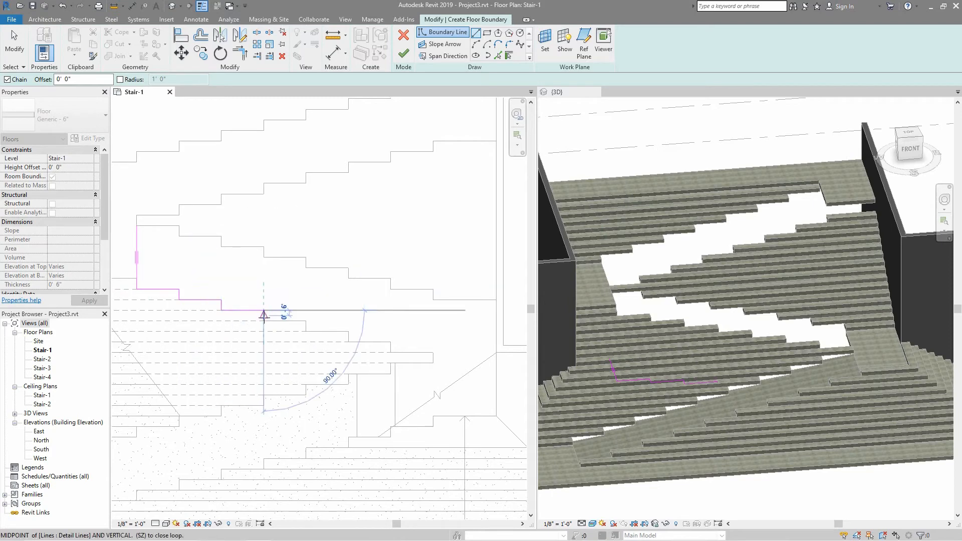
click(264, 321)
click(307, 320)
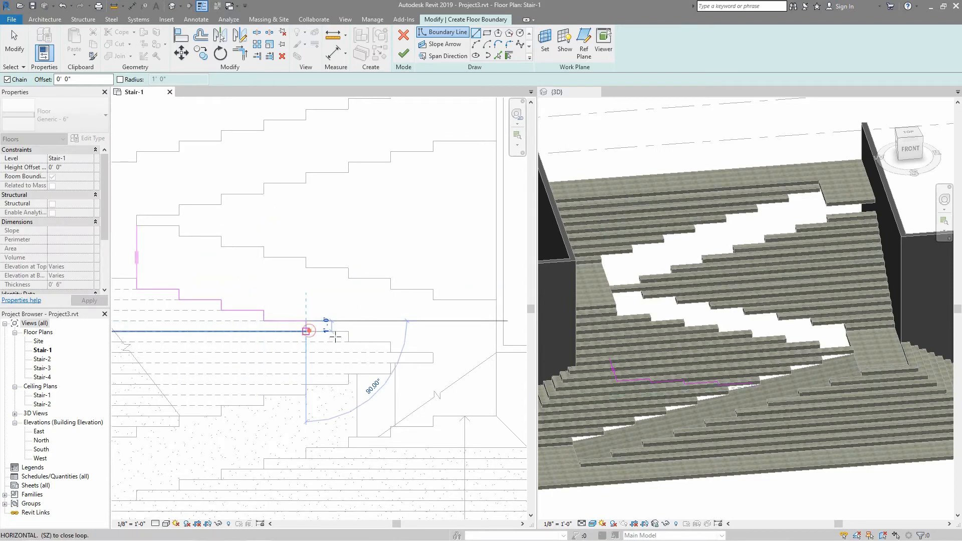
Trace the remaining three 4' treads of the middle gap's lower edge down to its low end
click(305, 331)
click(348, 331)
click(348, 341)
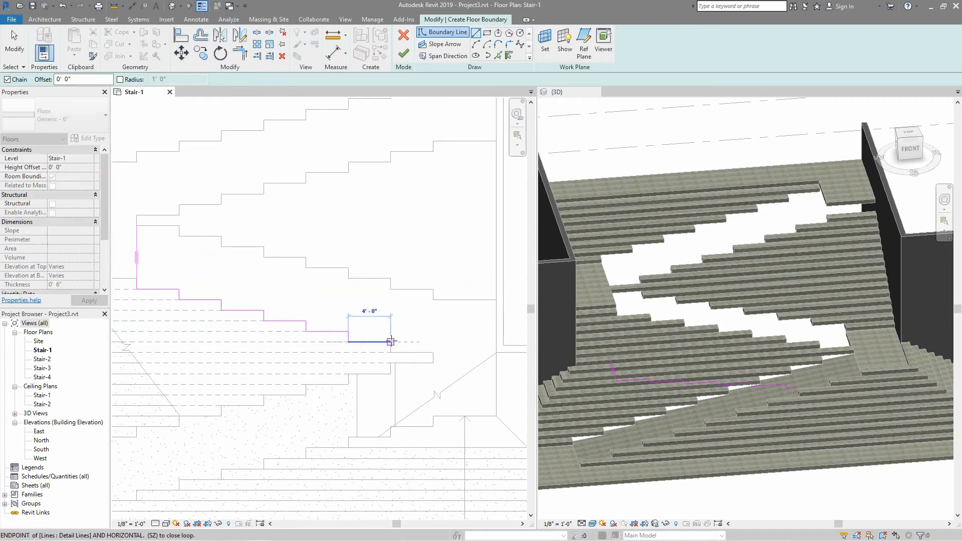
click(391, 341)
click(391, 352)
click(433, 352)
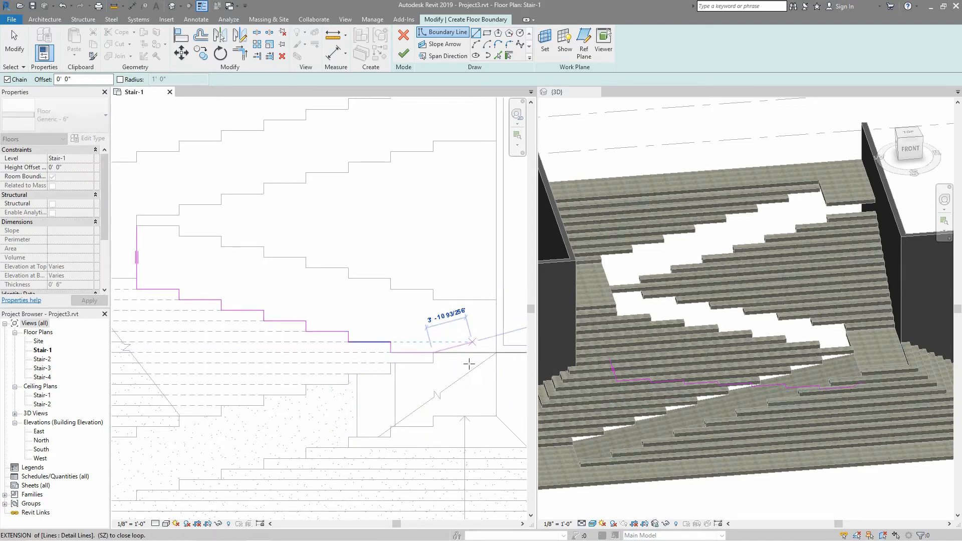
Add a 6' boundary edge at the middle gap's low end and trace three 4' treads back along its upper stepped edge
click(433, 289)
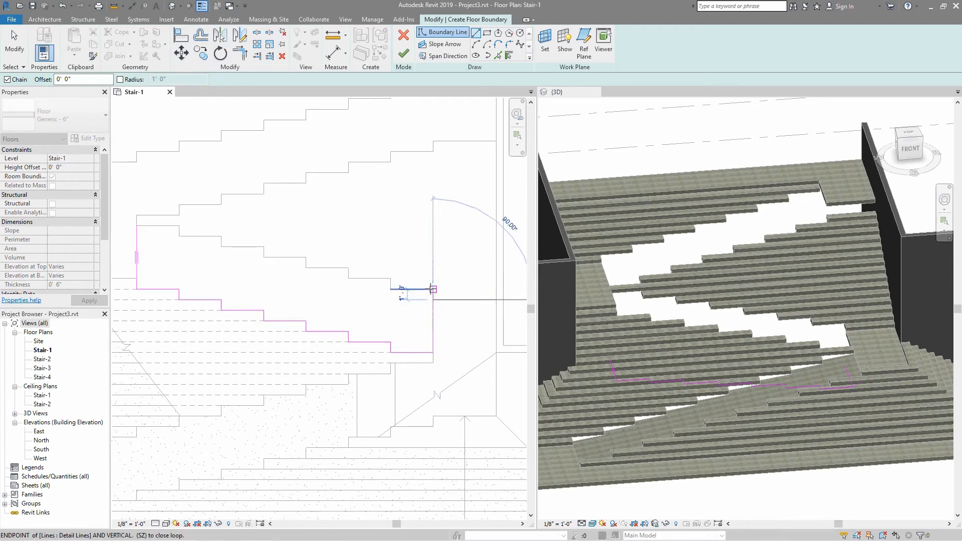
click(390, 289)
click(390, 278)
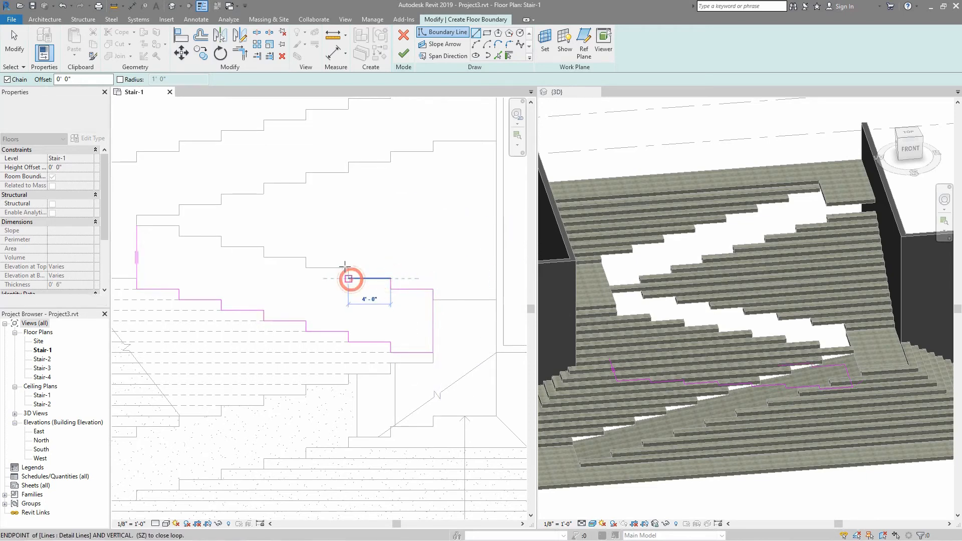
click(348, 278)
click(348, 268)
click(305, 268)
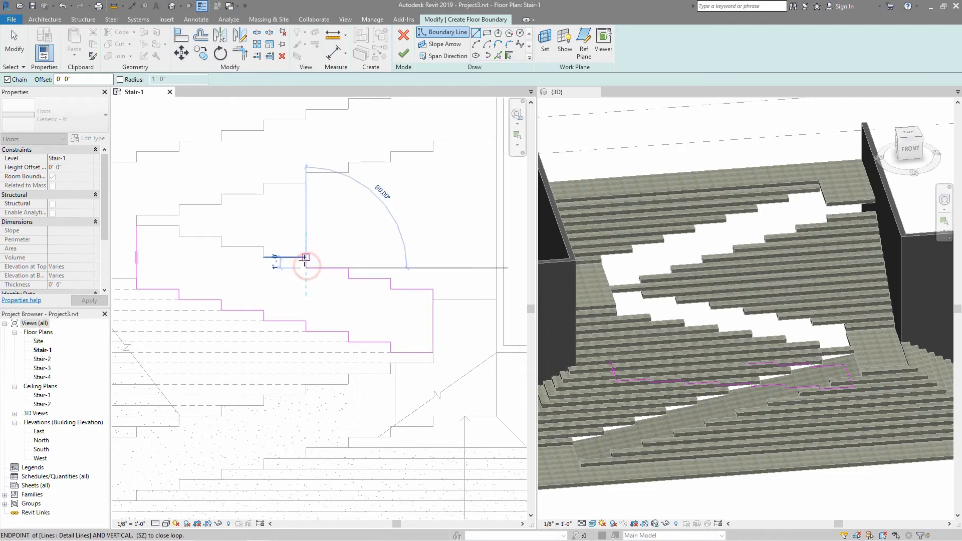
Trace the last four 4' treads of the upper stepped edge and close the floor boundary at its starting corner
click(256, 264)
click(263, 257)
click(263, 246)
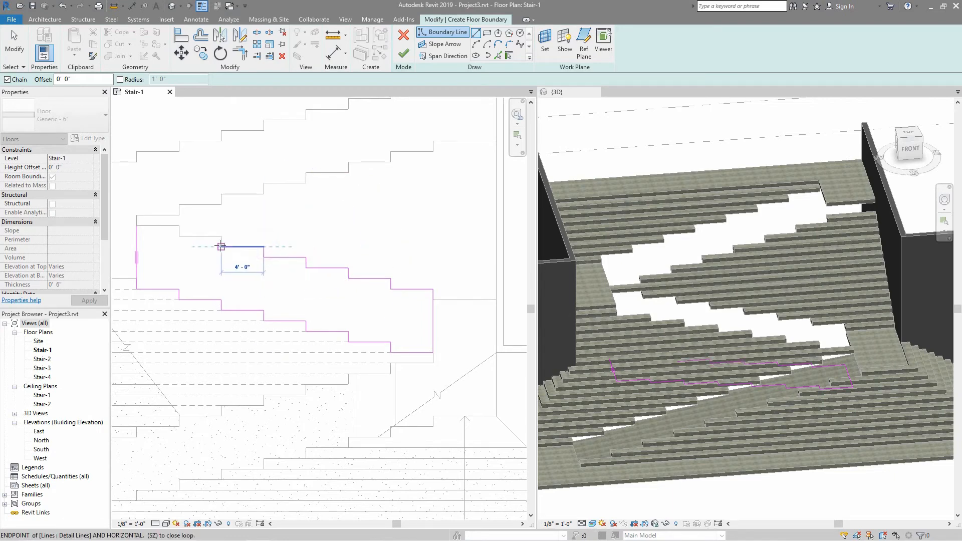
click(221, 247)
click(221, 236)
click(179, 236)
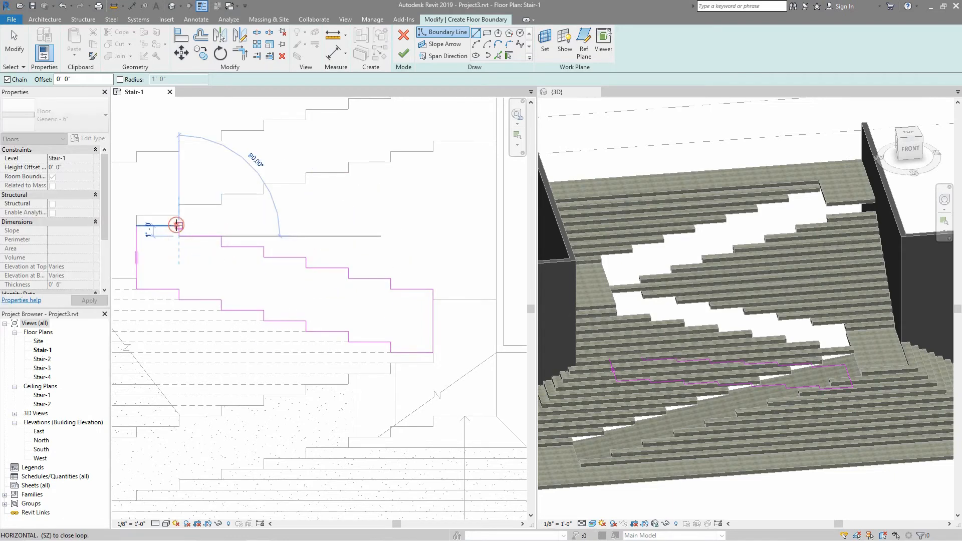
click(179, 226)
click(137, 225)
key(Escape)
key(Escape)
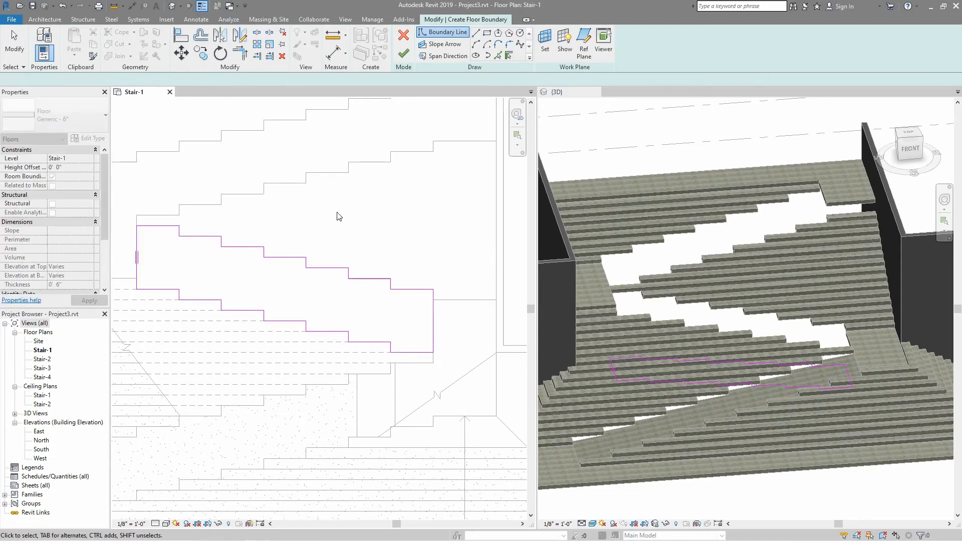
Draw a horizontal slope arrow 28' long across the middle gap's floor boundary, from its low end to its high end
click(430, 44)
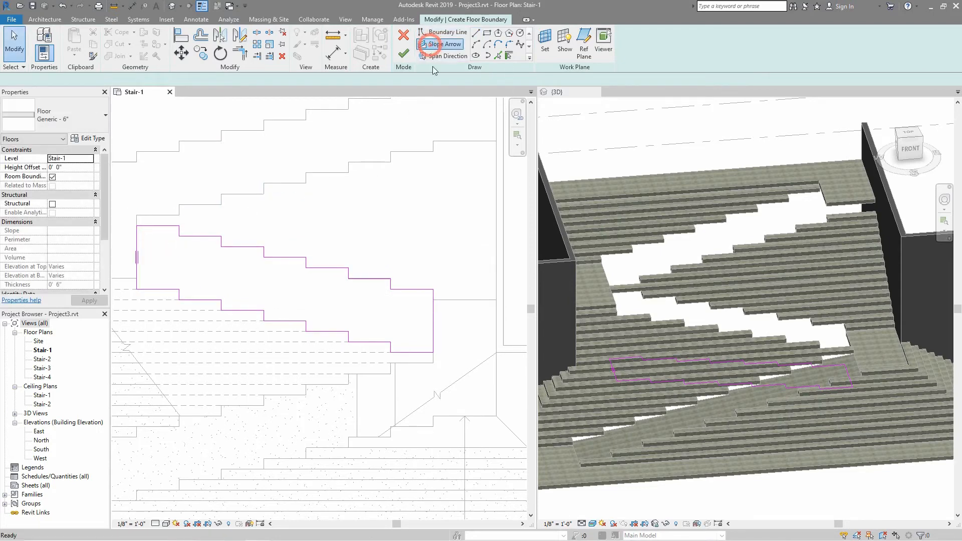
click(433, 289)
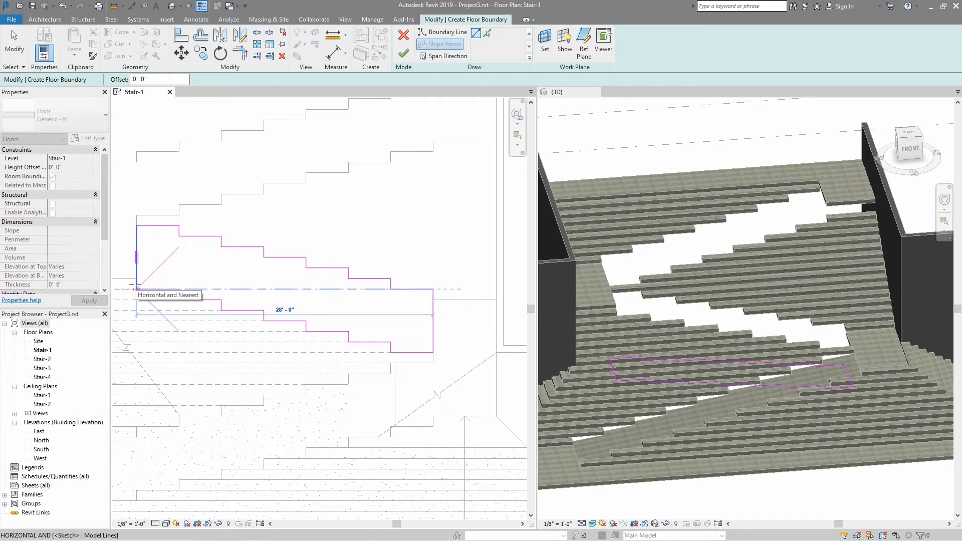
click(135, 289)
key(Escape)
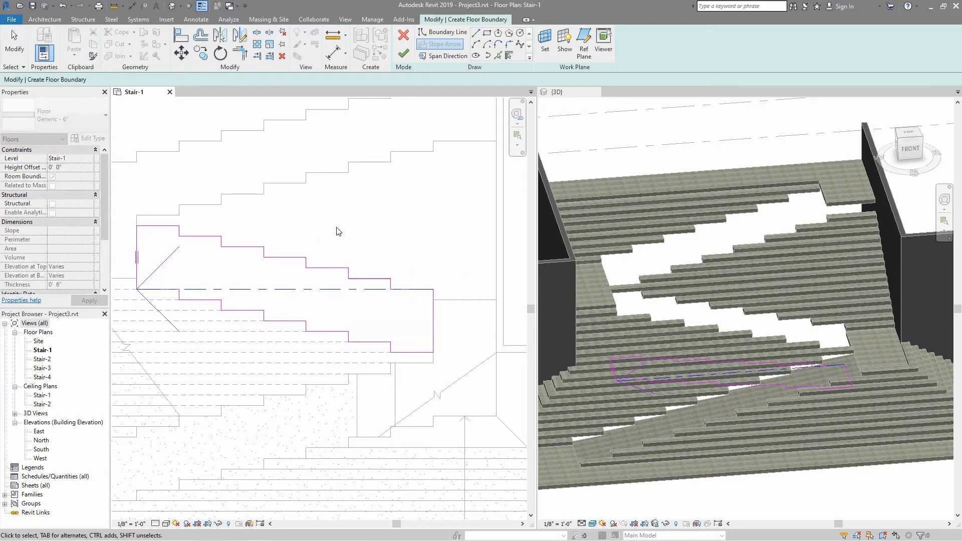
Set the slope arrow's tail level to Stair-2 and head level to Stair-3, and finish the middle gap's floor
click(275, 292)
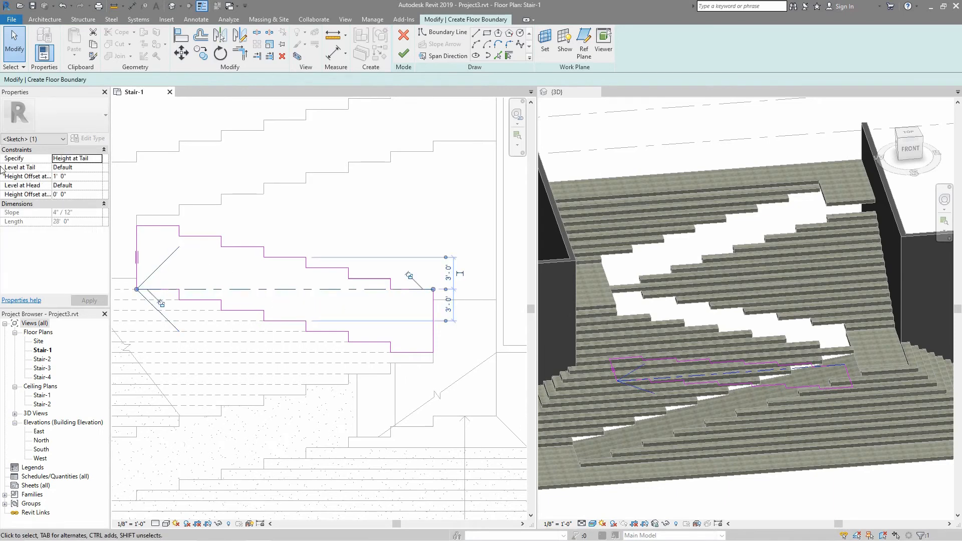
click(80, 167)
click(80, 167)
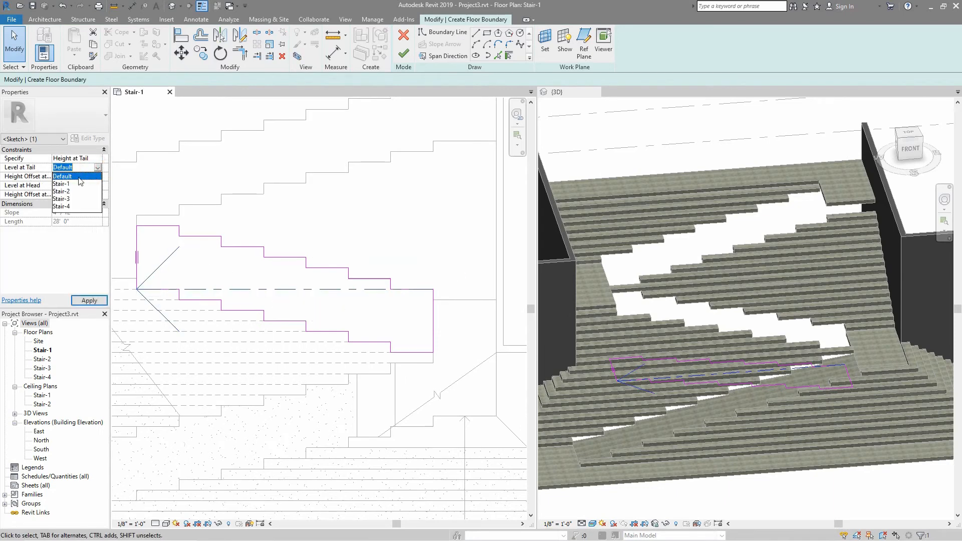
click(64, 192)
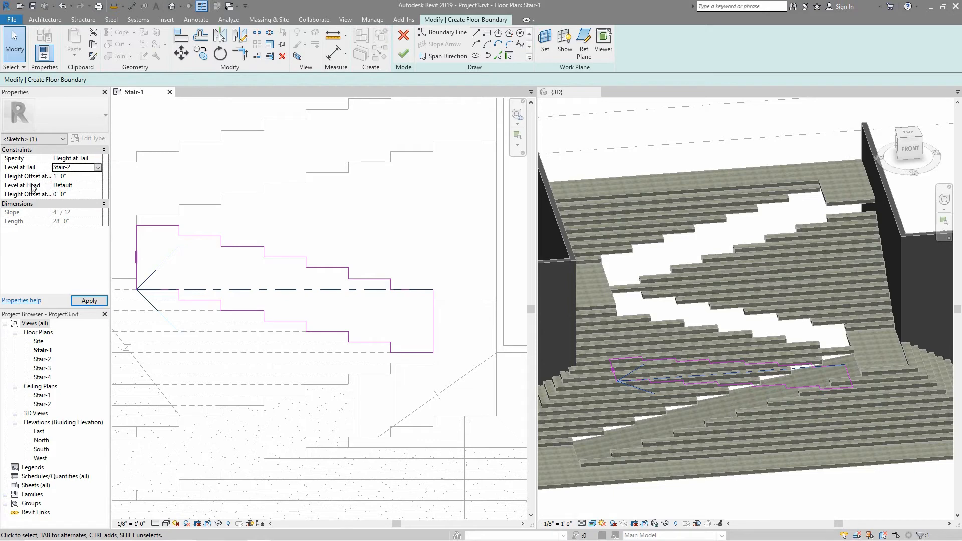
click(98, 185)
click(98, 186)
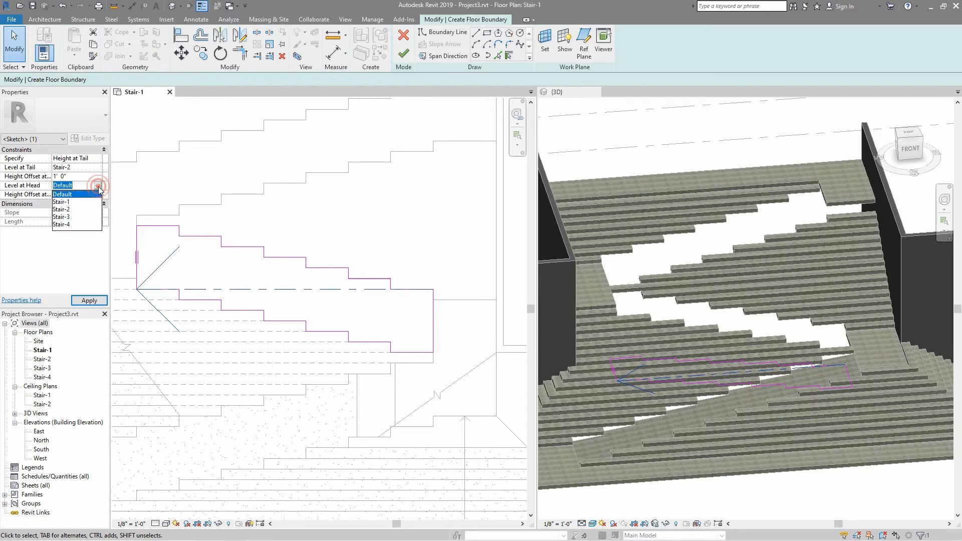
click(78, 217)
click(89, 300)
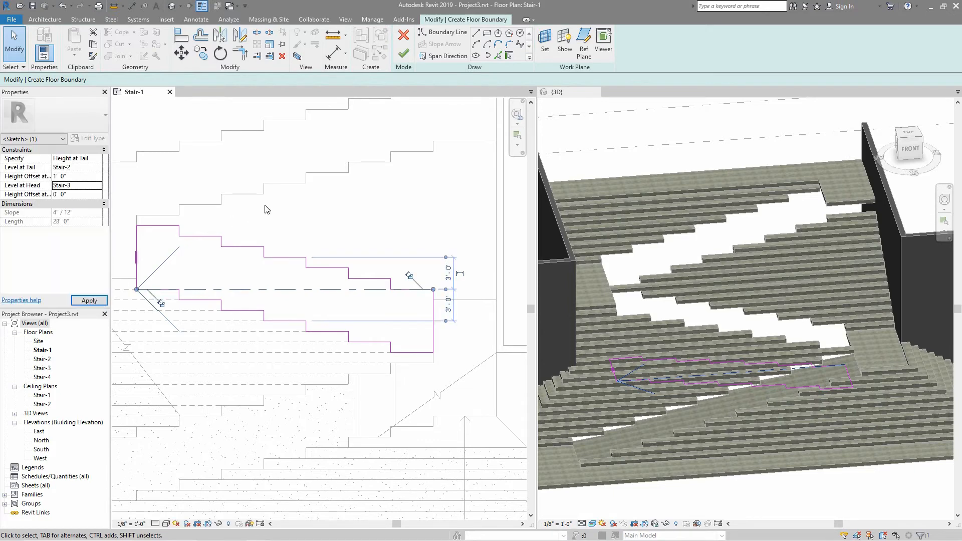
click(403, 54)
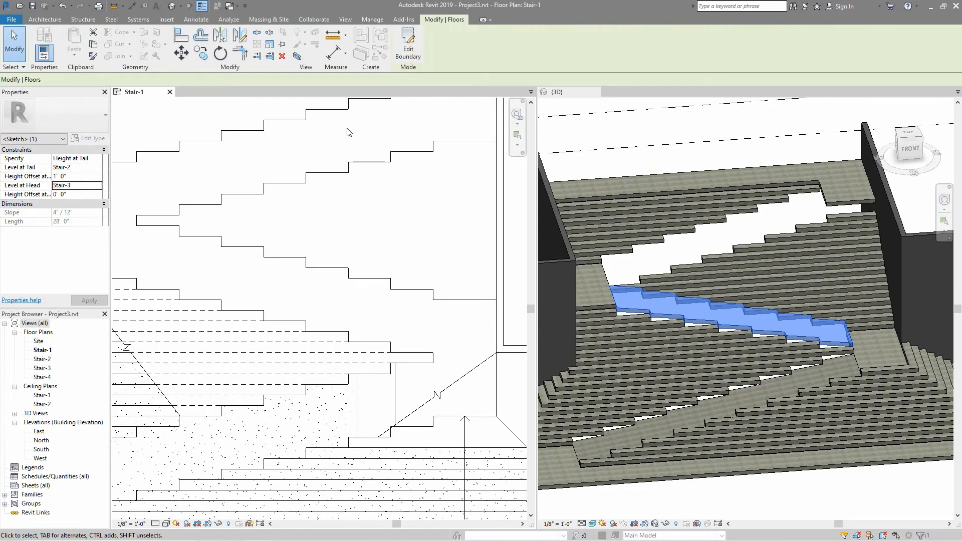
click(487, 183)
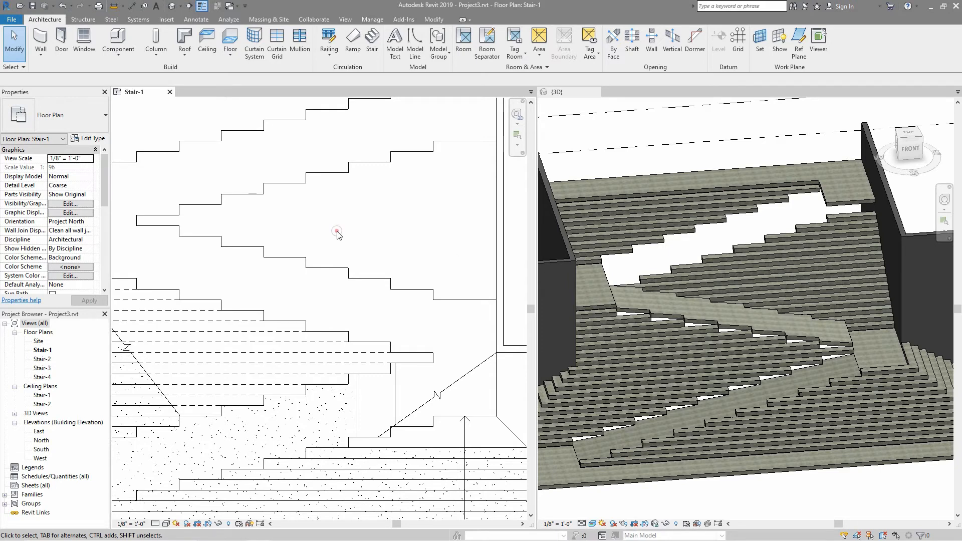
Begin a floor for the upper gap with a 6' boundary edge at its low end and three 4' treads along the lower stepped edge
middle_drag(337, 233, 275, 307)
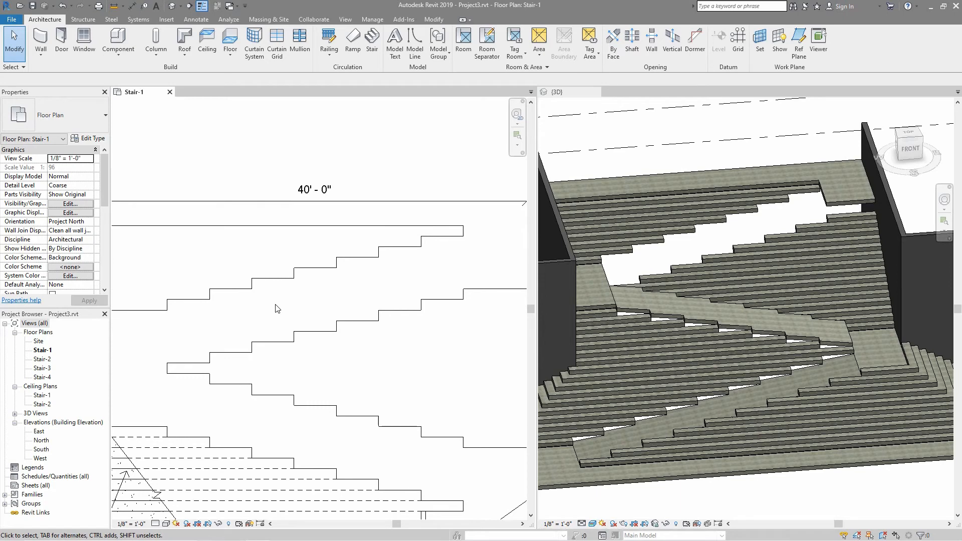
click(229, 54)
click(249, 74)
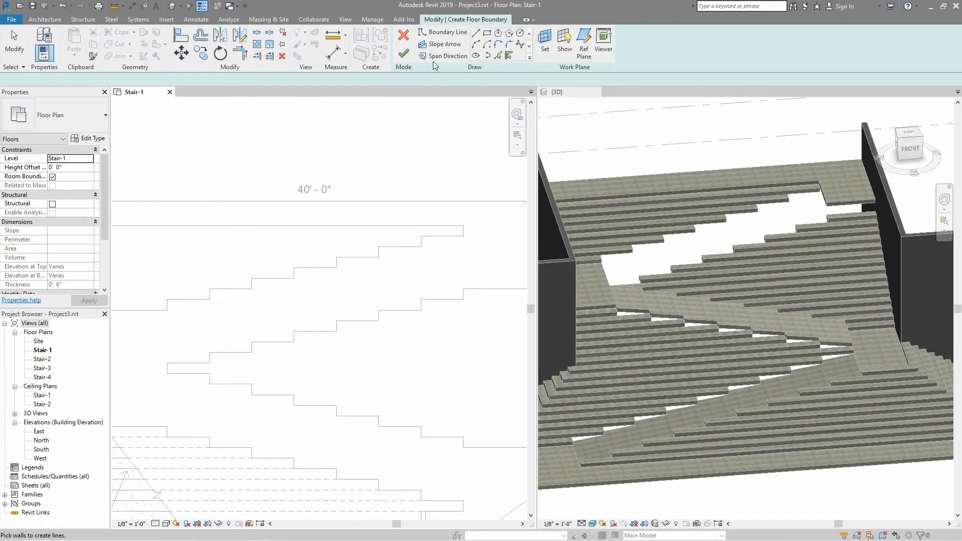
click(475, 33)
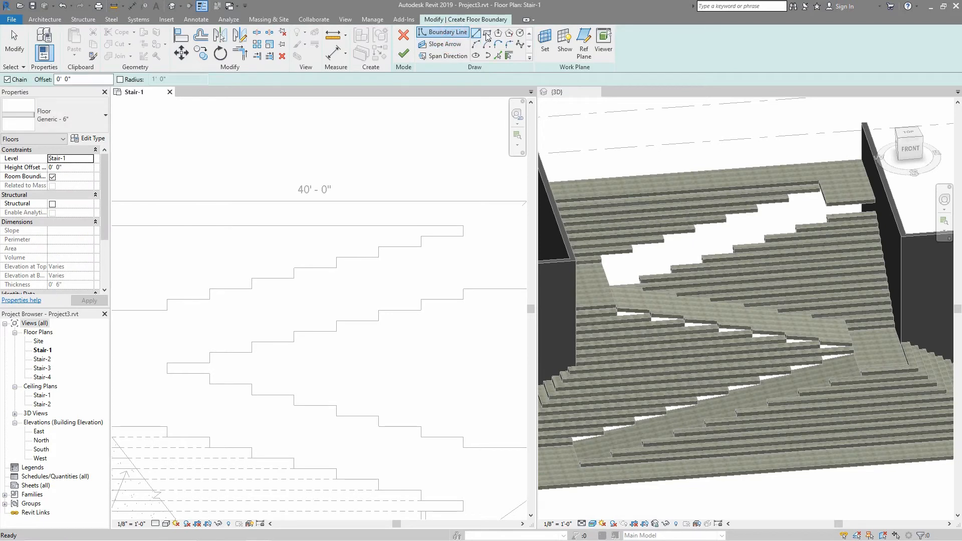
click(166, 299)
click(167, 363)
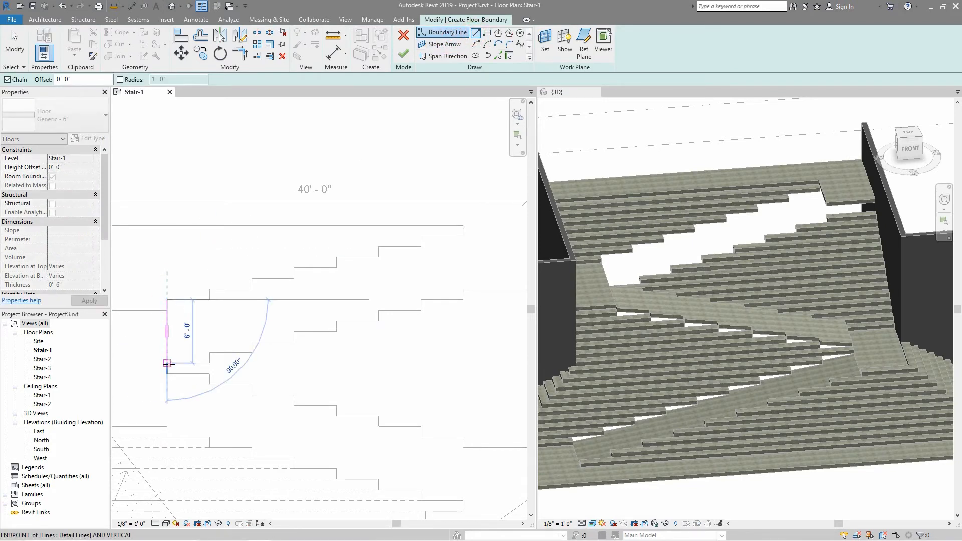
click(209, 362)
click(209, 352)
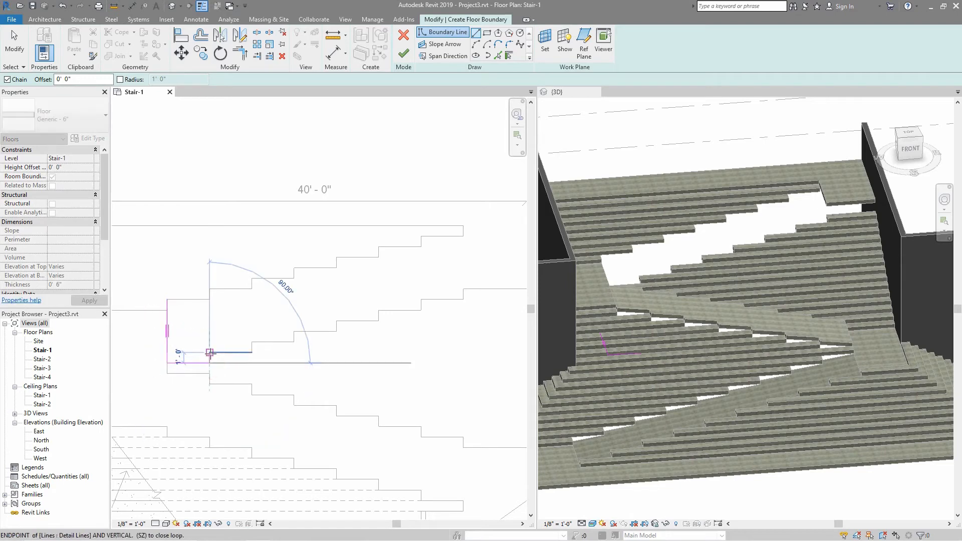
click(251, 352)
click(251, 342)
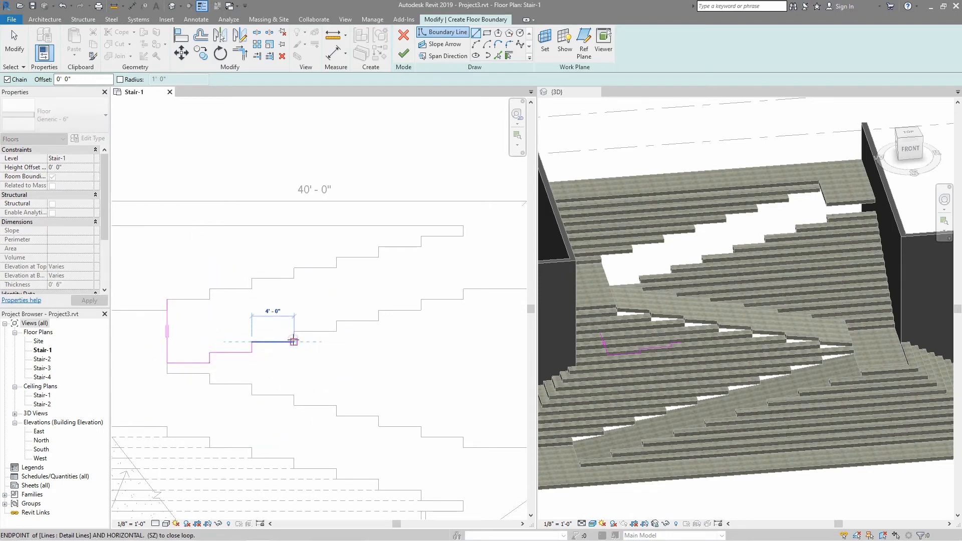
click(294, 342)
click(294, 331)
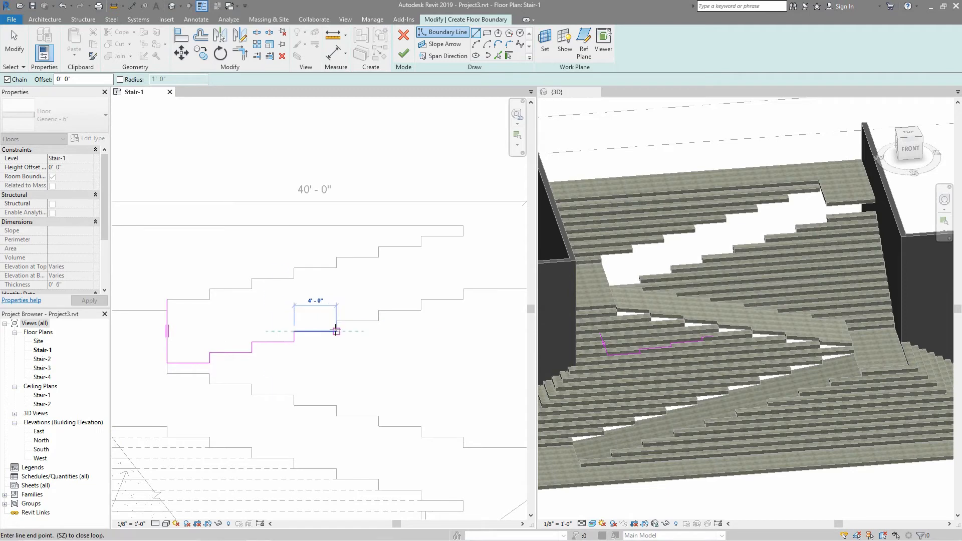
Trace the remaining four 4' treads of the upper gap's lower stepped edge up to its high end
click(336, 331)
click(336, 320)
click(378, 321)
click(378, 310)
click(421, 310)
click(421, 299)
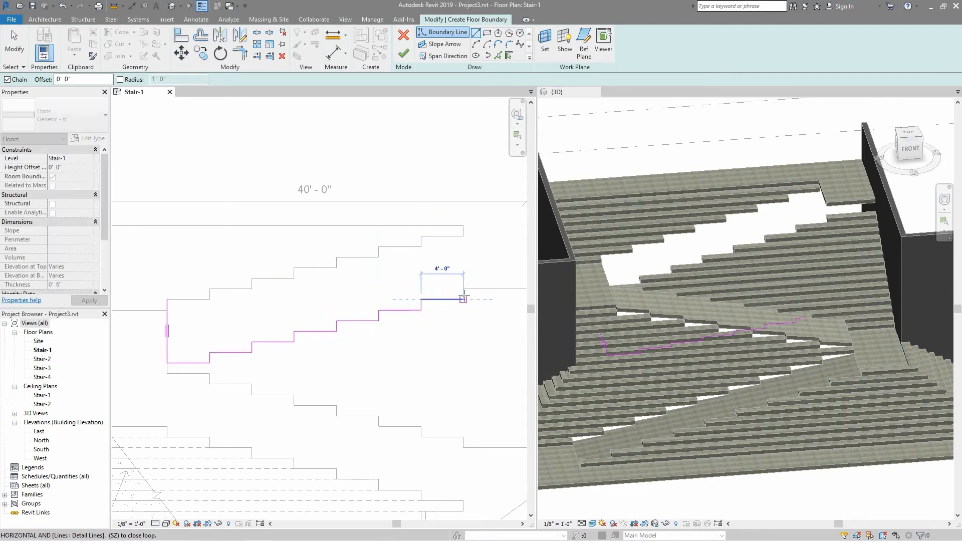
click(463, 299)
Add the boundary edge across the upper gap's high end and trace three 4' treads back along its upper stepped edge
click(463, 236)
click(421, 235)
click(420, 246)
click(379, 247)
click(378, 257)
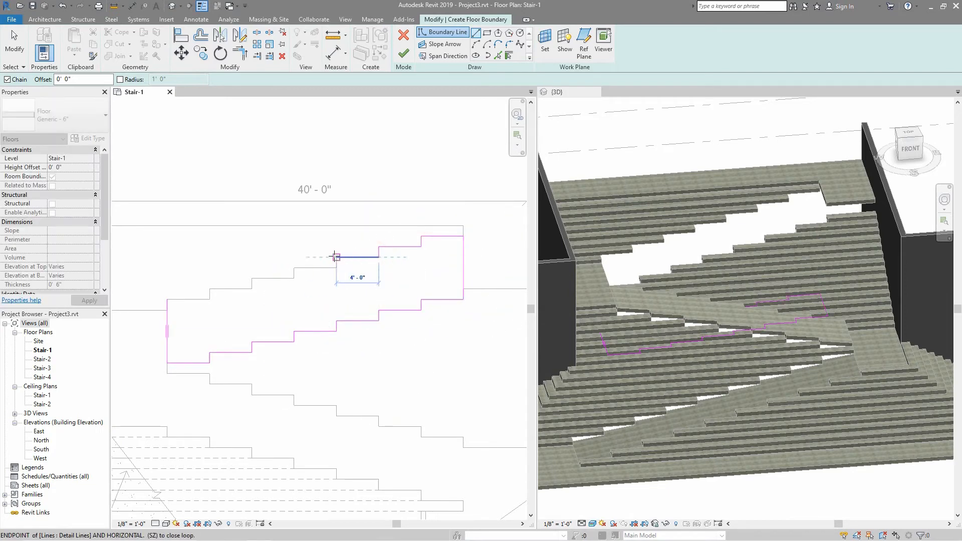
click(336, 257)
click(336, 268)
Trace the last four 4' treads of the upper gap's upper stepped edge and close the boundary at its starting corner
click(294, 268)
click(293, 278)
click(252, 278)
click(251, 288)
click(210, 289)
click(210, 299)
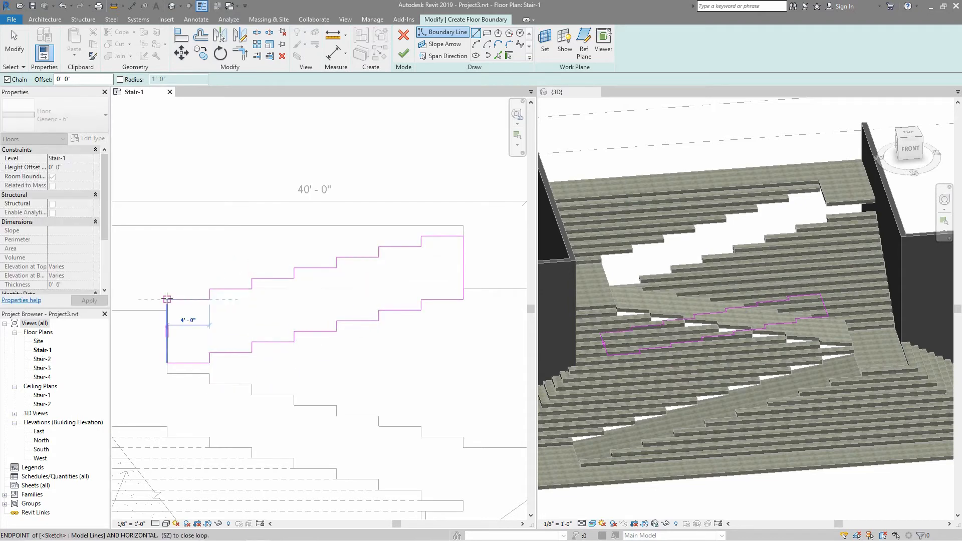
click(167, 299)
Draw a horizontal slope arrow across the full length of the upper gap's floor boundary, from its low end to its high end
click(443, 44)
click(167, 299)
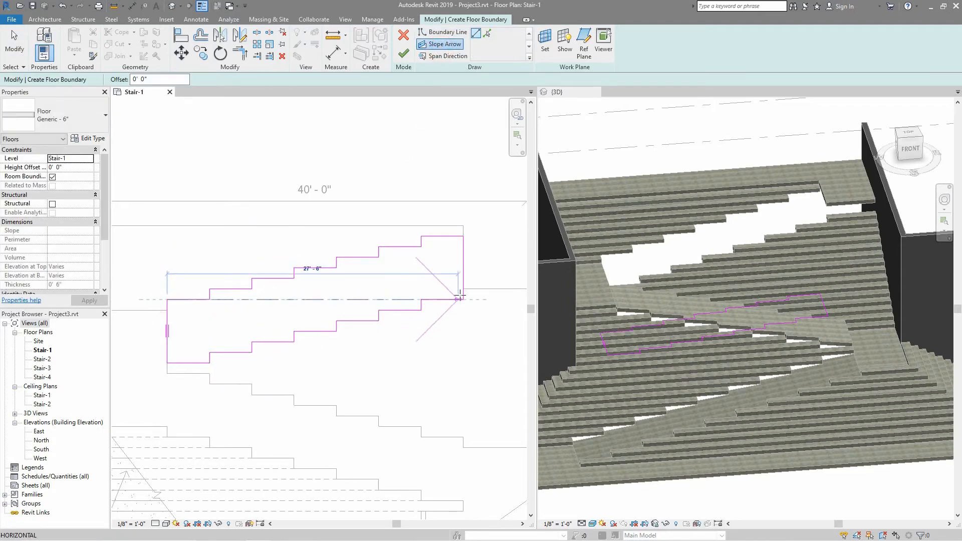
click(464, 299)
Set the new slope arrow's tail level to Stair-3 and head level to Stair-4, and finish the upper gap's floor
click(98, 167)
click(70, 199)
click(97, 185)
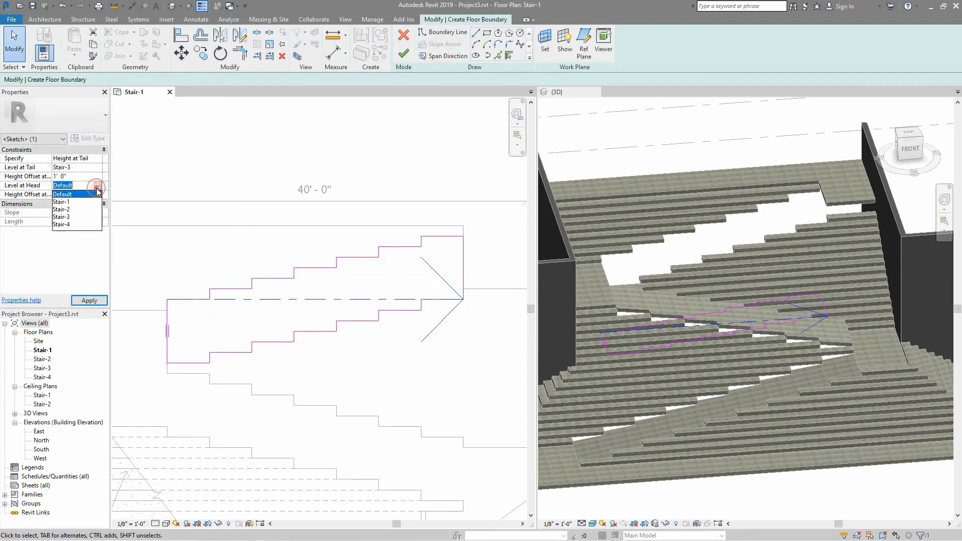
click(62, 224)
click(89, 300)
click(404, 54)
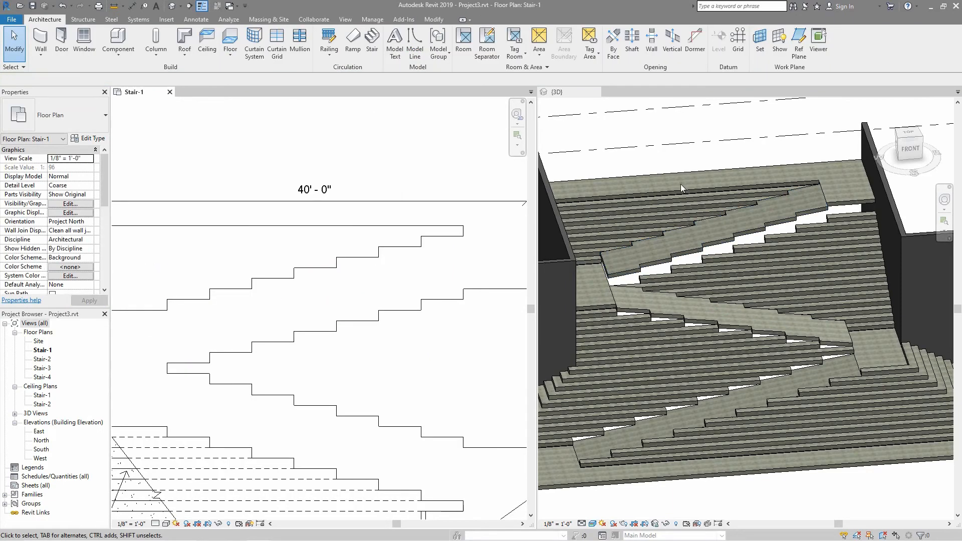
Examine the completed ramps in 3D, close that view, and open the South elevation to check the sloped floors against the stair levels
scroll(305, 200, down, 4)
scroll(689, 235, down, 4)
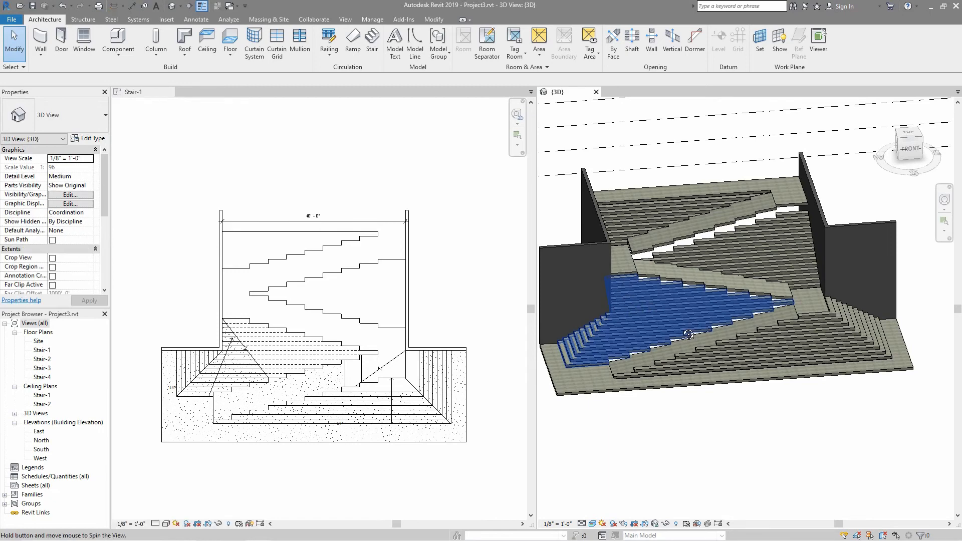
shift+middle_drag(626, 296, 721, 311)
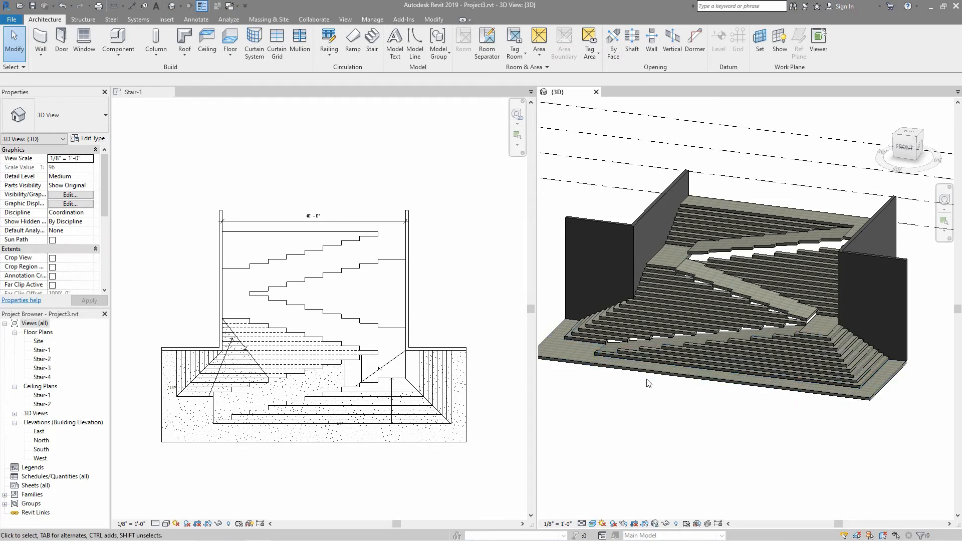
click(596, 91)
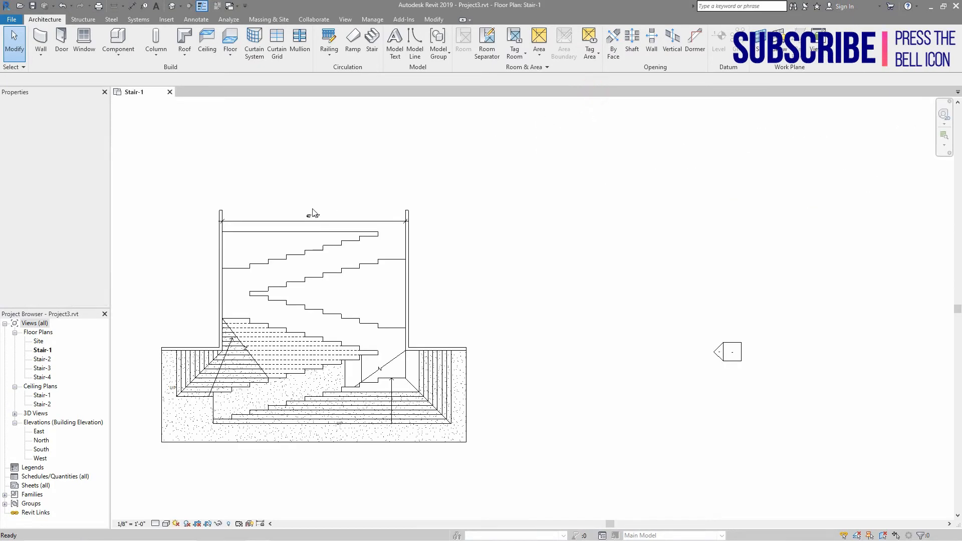
middle_drag(370, 259, 561, 225)
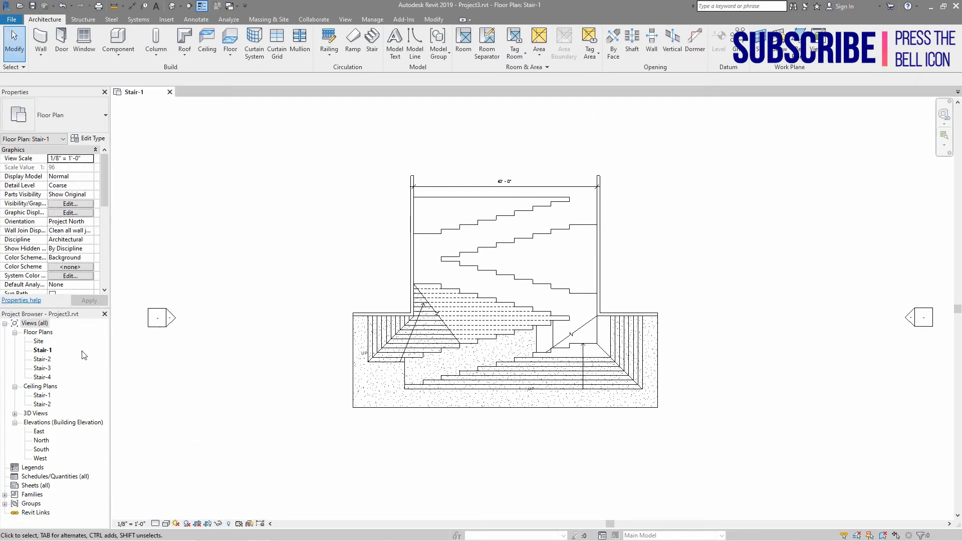
double_click(42, 449)
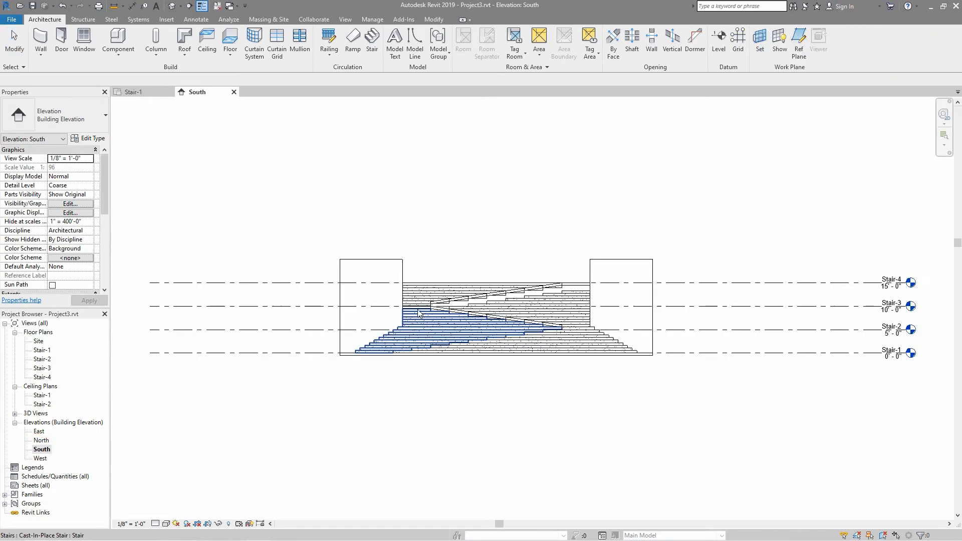
scroll(501, 341, up, 4)
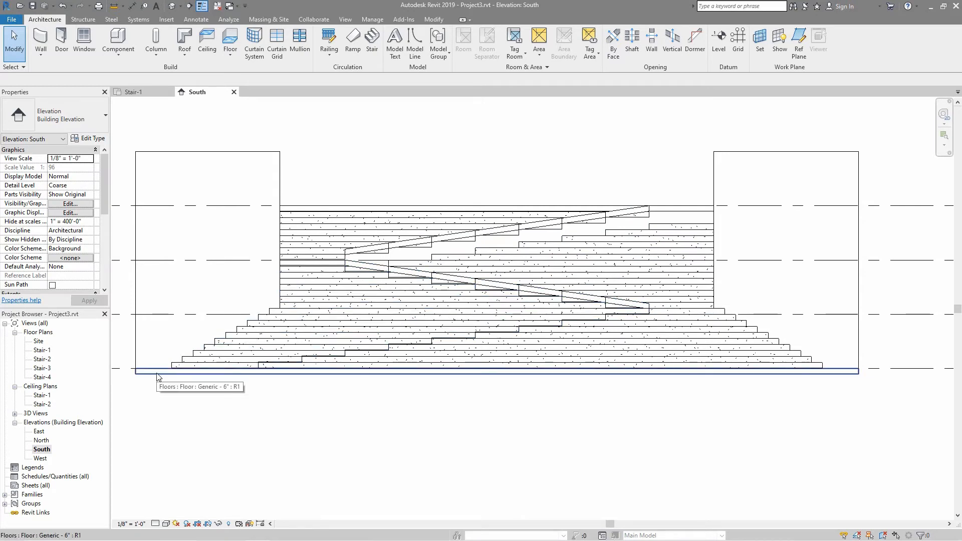
scroll(659, 149, down, 2)
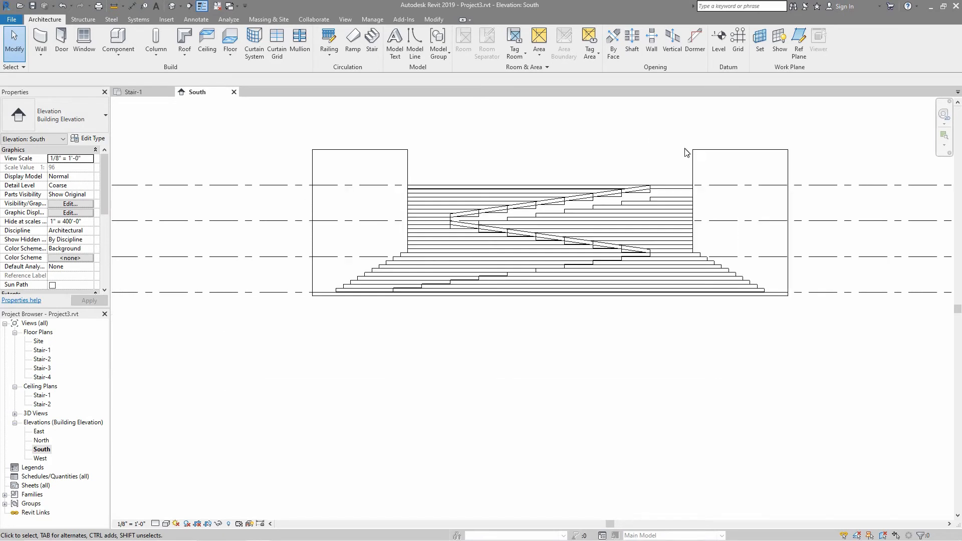
middle_drag(676, 162, 491, 216)
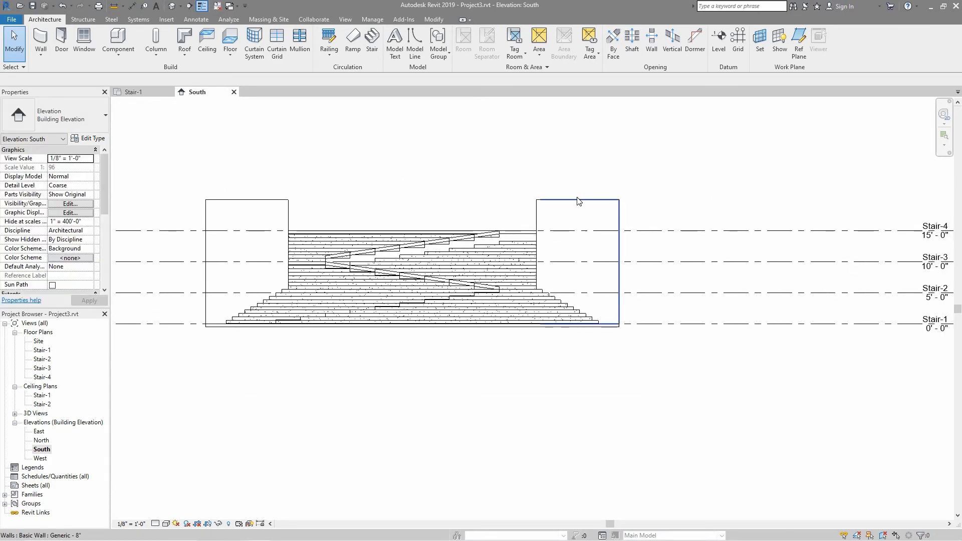
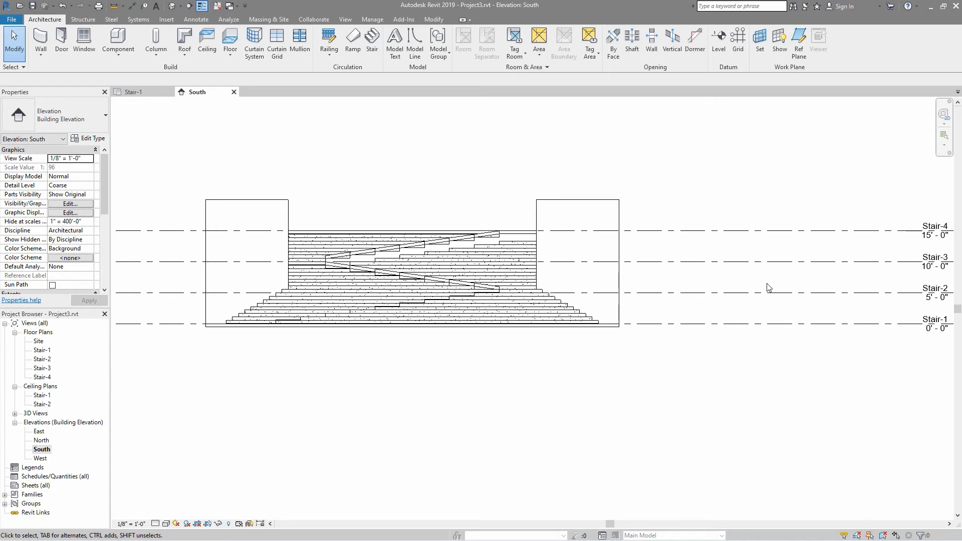
Reopen the 3D view and tile it alongside the South elevation and the Stair-1 plan
click(171, 5)
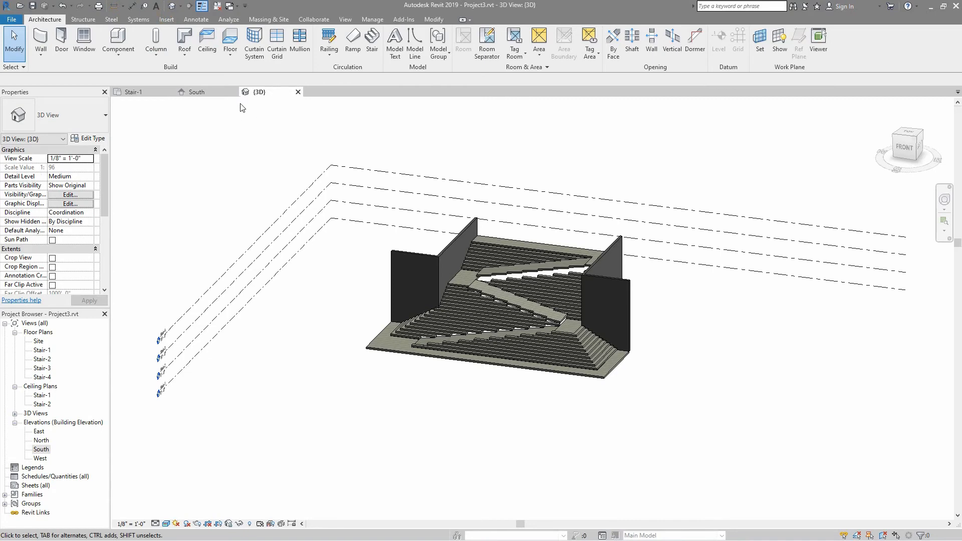
click(345, 20)
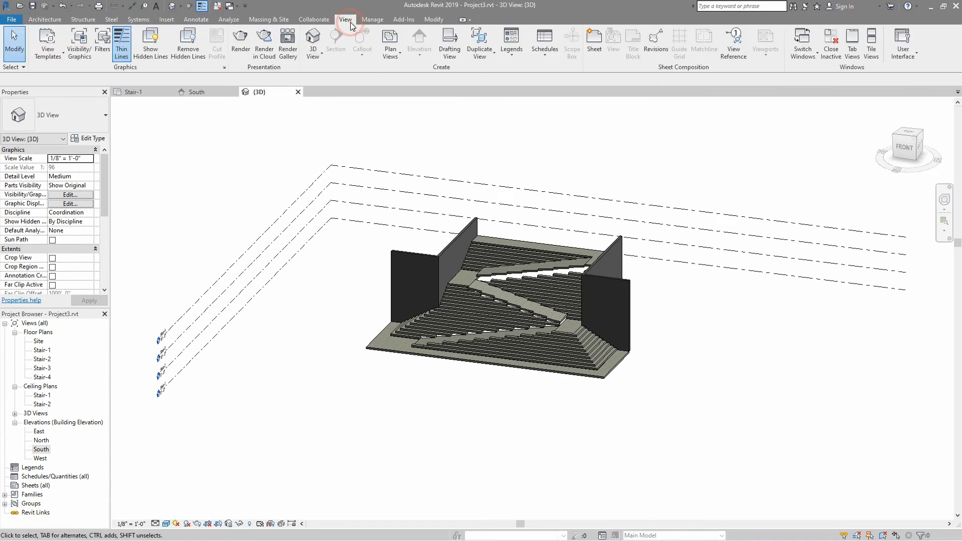
click(871, 45)
middle_drag(375, 248, 195, 161)
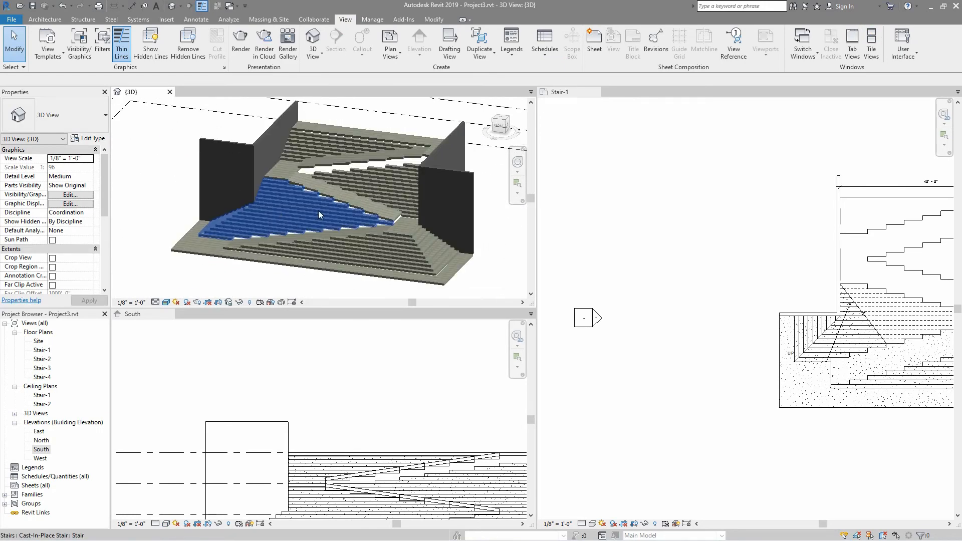
Examine the stairs and ramps in the tiled 3D, South elevation and Stair-1 plan views, framing the model in each
scroll(311, 210, up, 5)
middle_drag(311, 214, 288, 229)
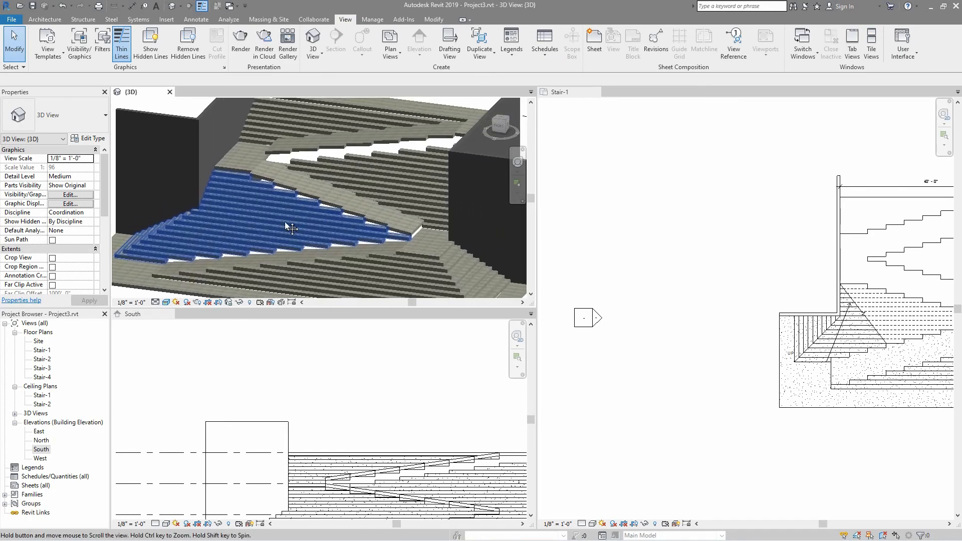
click(304, 349)
scroll(352, 399, down, 1)
middle_drag(359, 408, 292, 347)
scroll(347, 452, up, 5)
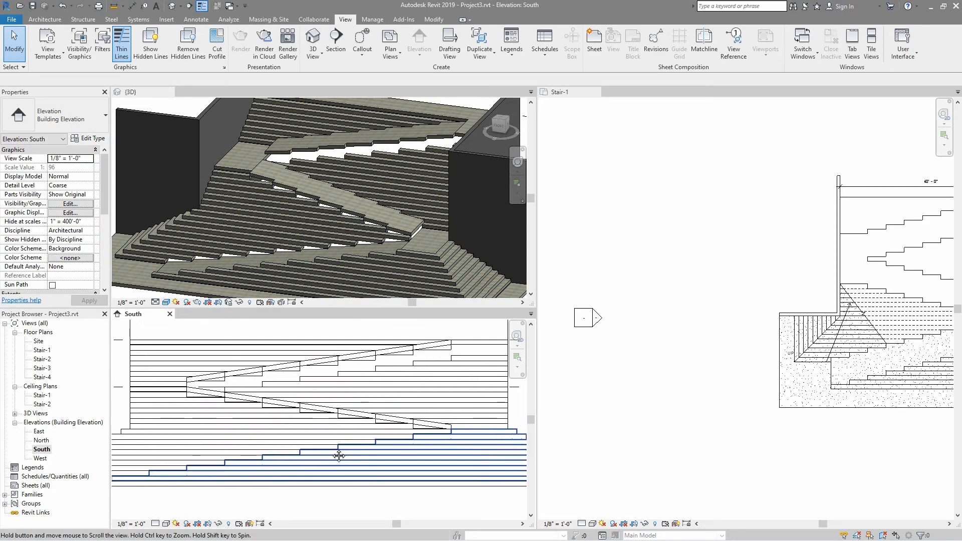
click(729, 369)
scroll(739, 275, down, 2)
middle_drag(648, 277, 616, 283)
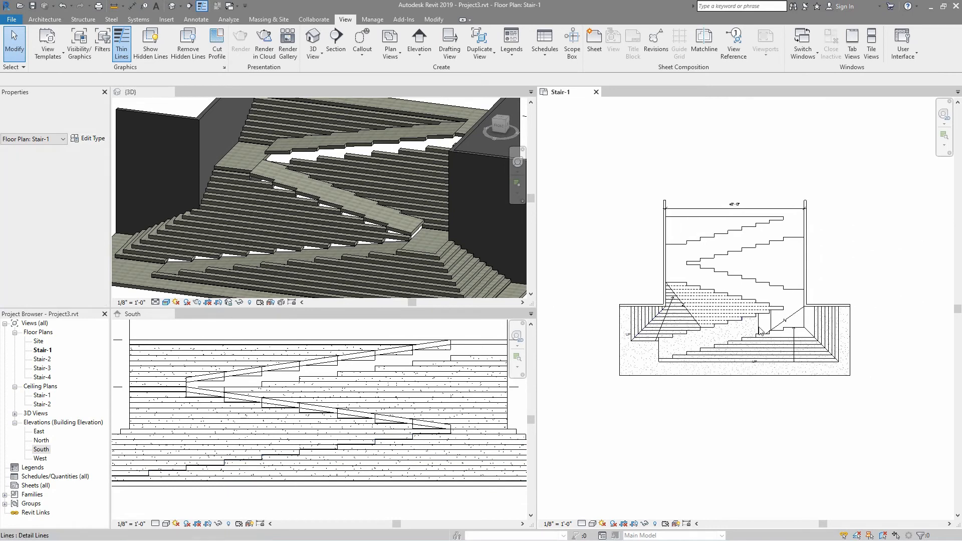
scroll(765, 323, up, 4)
middle_drag(717, 334, 736, 351)
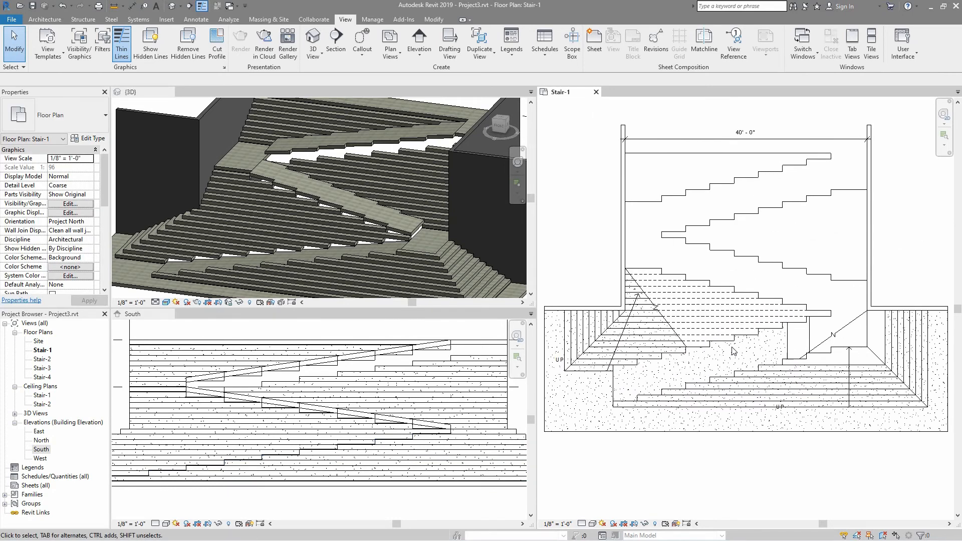
scroll(334, 379, down, 4)
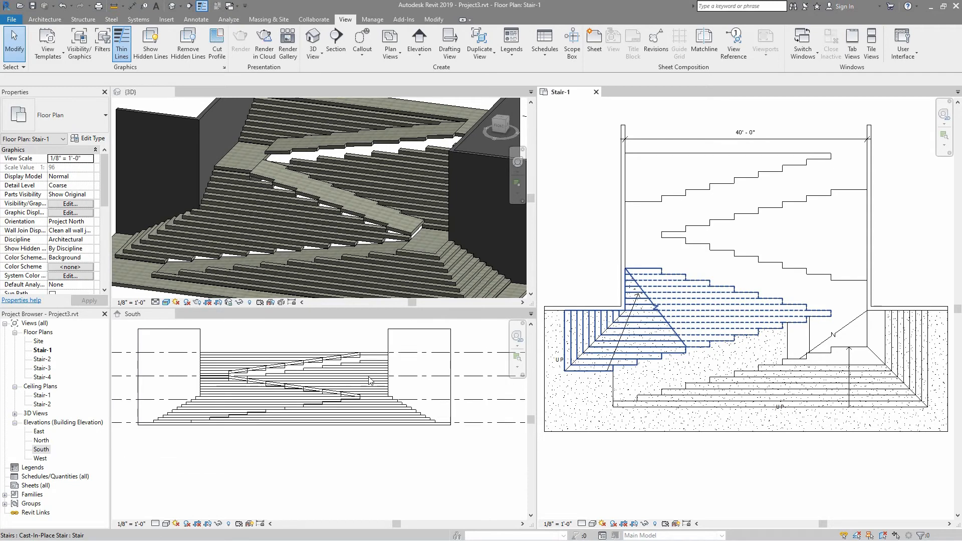
Set the Stair-2 level's elevation to 4' in the South elevation
click(314, 381)
mouse_move(397, 401)
middle_down()
mouse_move(196, 382)
mouse_move(315, 404)
middle_up()
scroll(363, 426, up, 3)
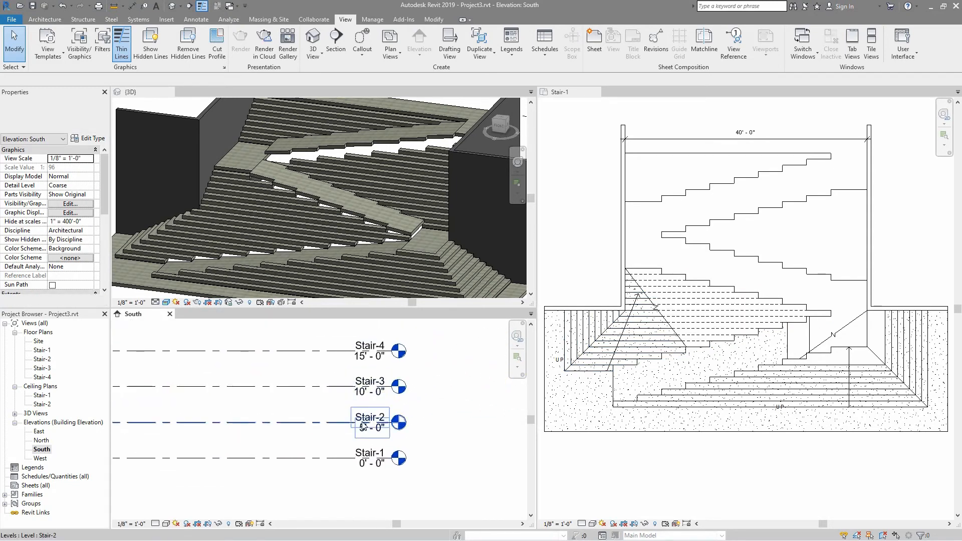
double_click(364, 427)
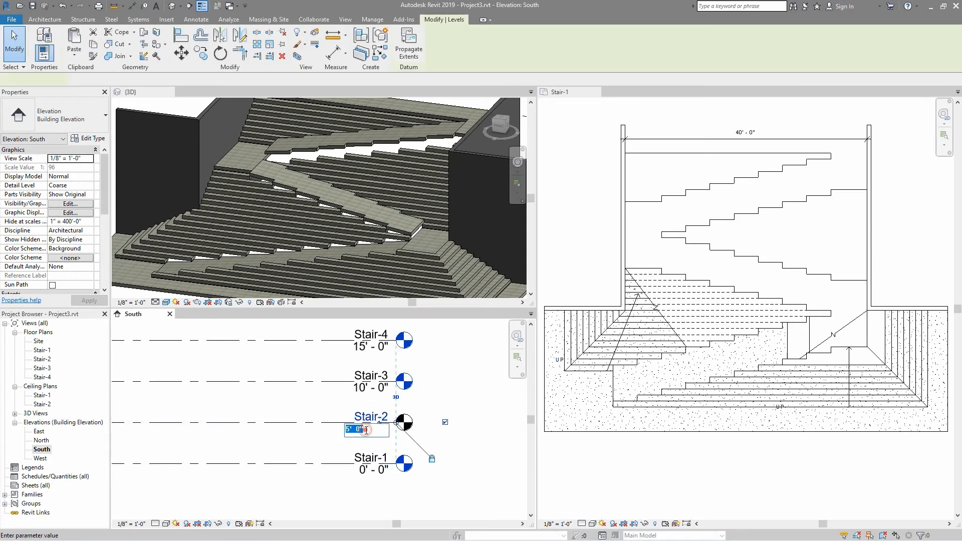
text(4)
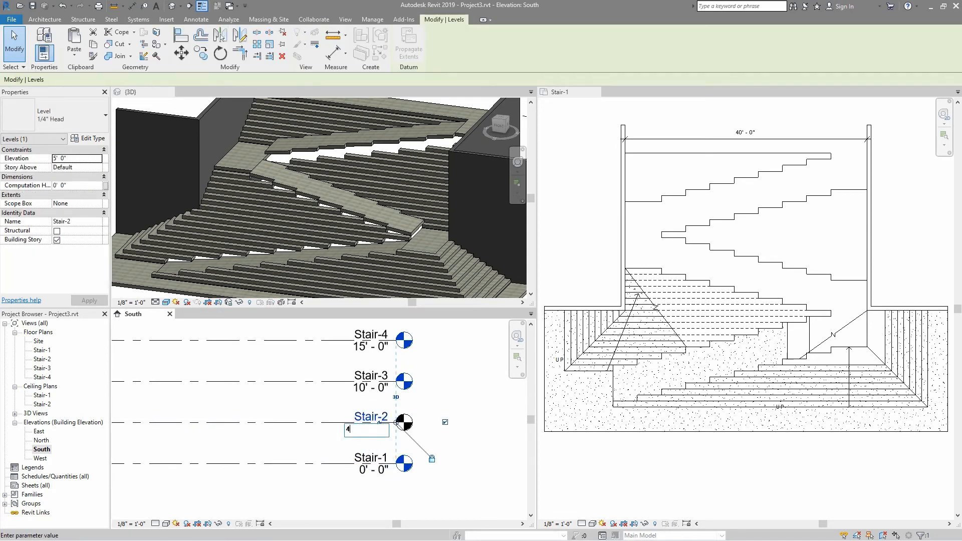
key(Return)
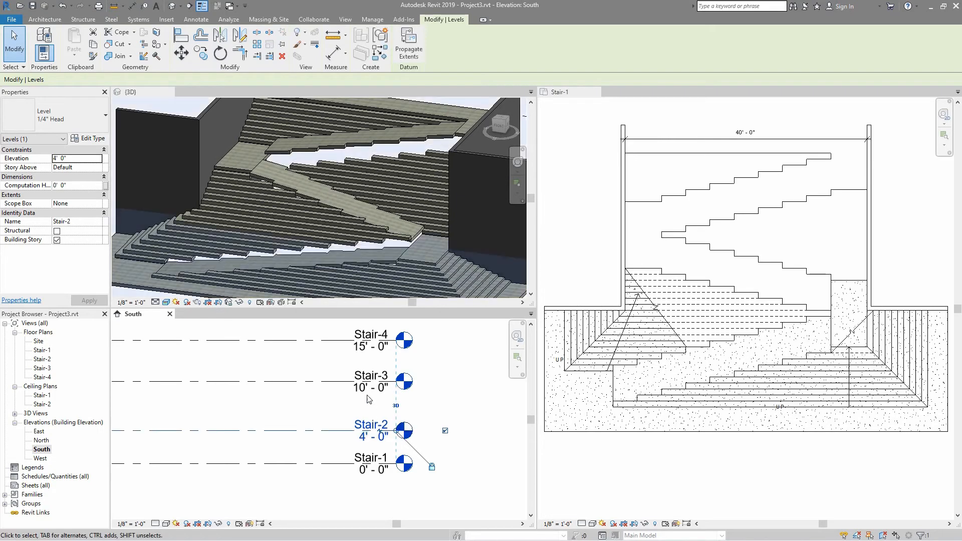
Try setting the Stair-3 level's elevation to 4' and undo that change
click(363, 393)
click(363, 394)
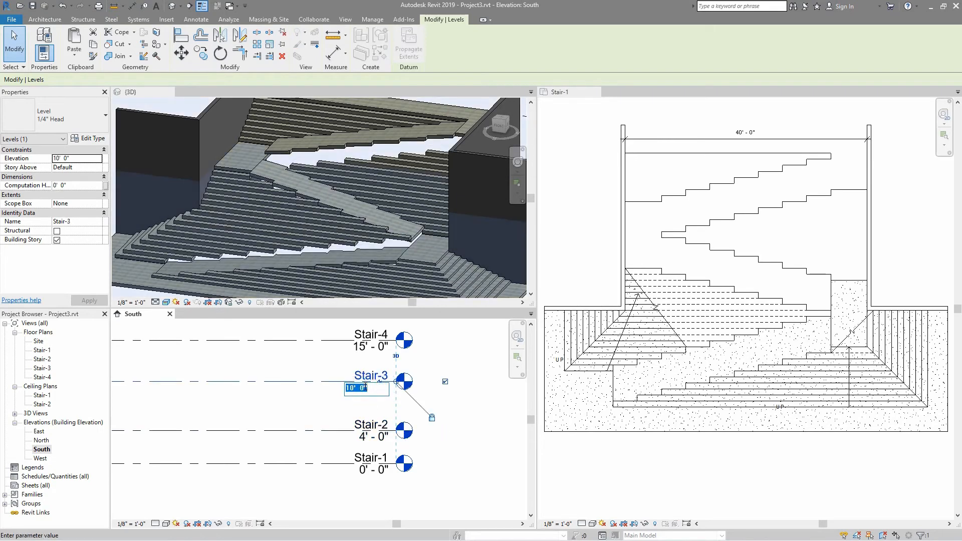
text(4)
key(Return)
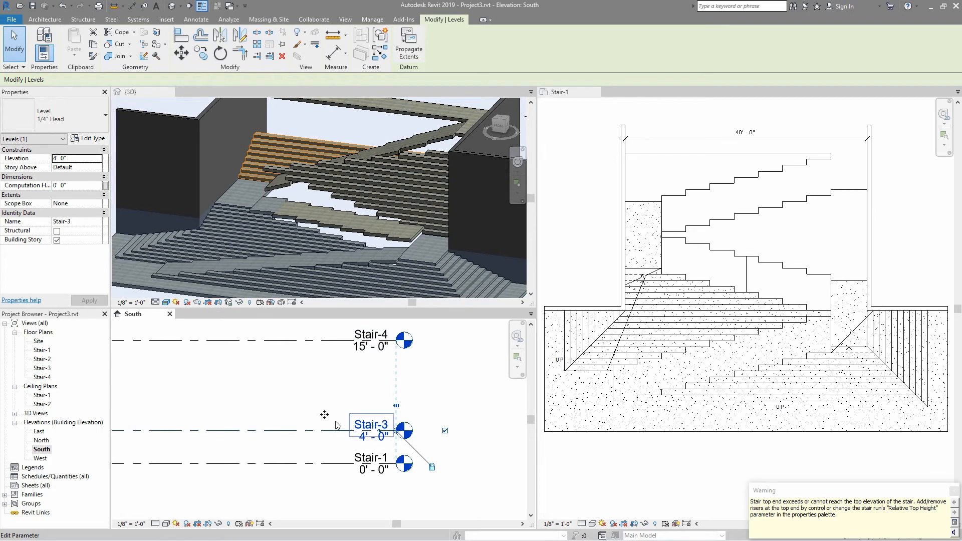
key(ctrl+z)
Set the Stair-3 level's elevation to 8'
click(362, 388)
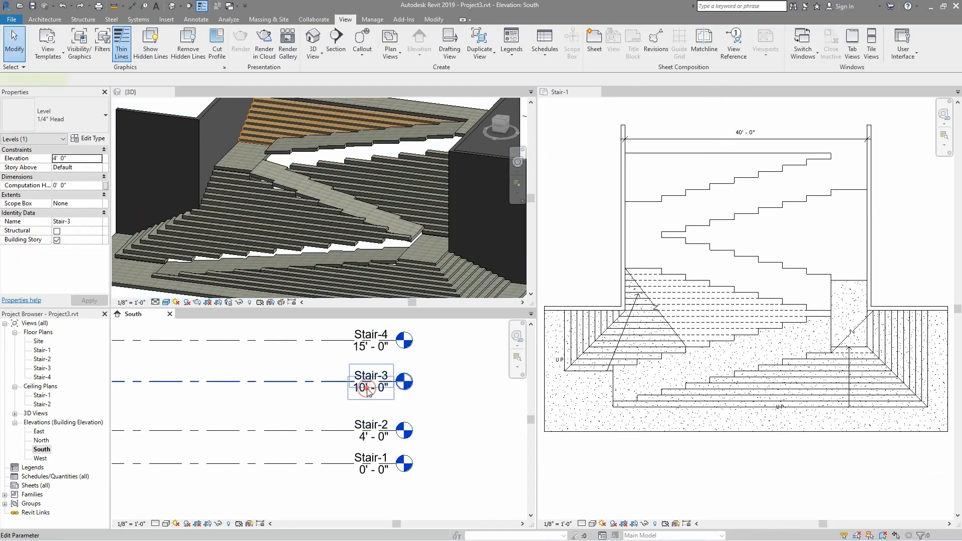
click(361, 389)
text(8)
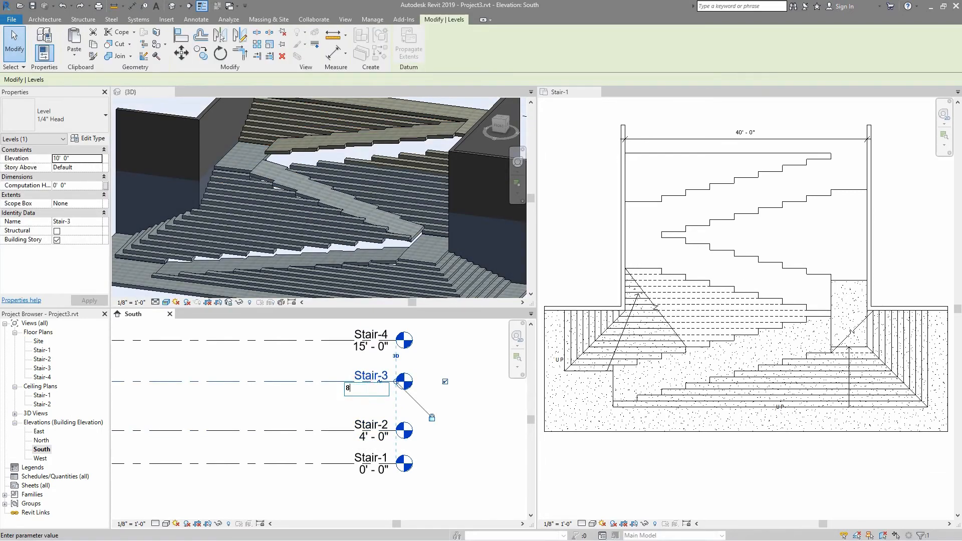
key(Return)
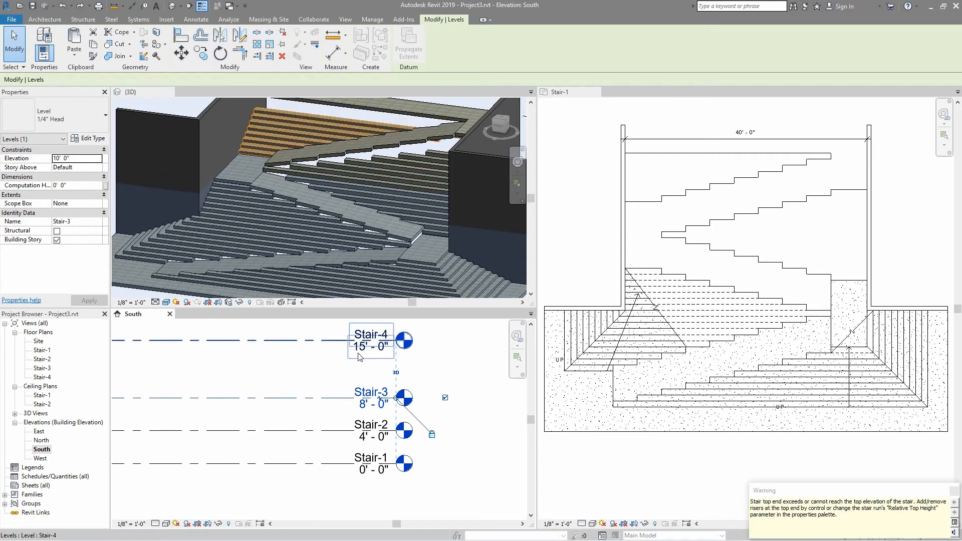
Set the Stair-4 level's elevation to 12' and clear the selection
click(366, 347)
click(366, 348)
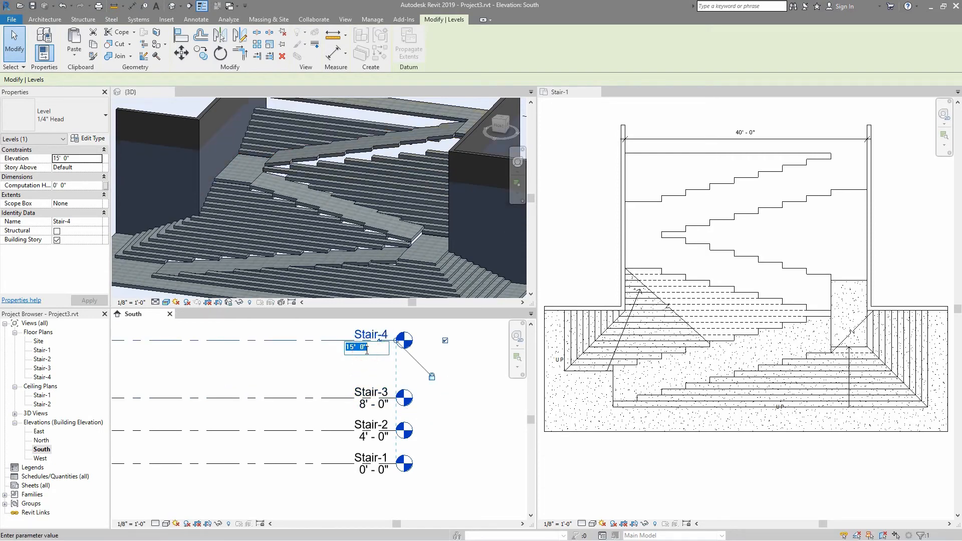
text(12')
key(Return)
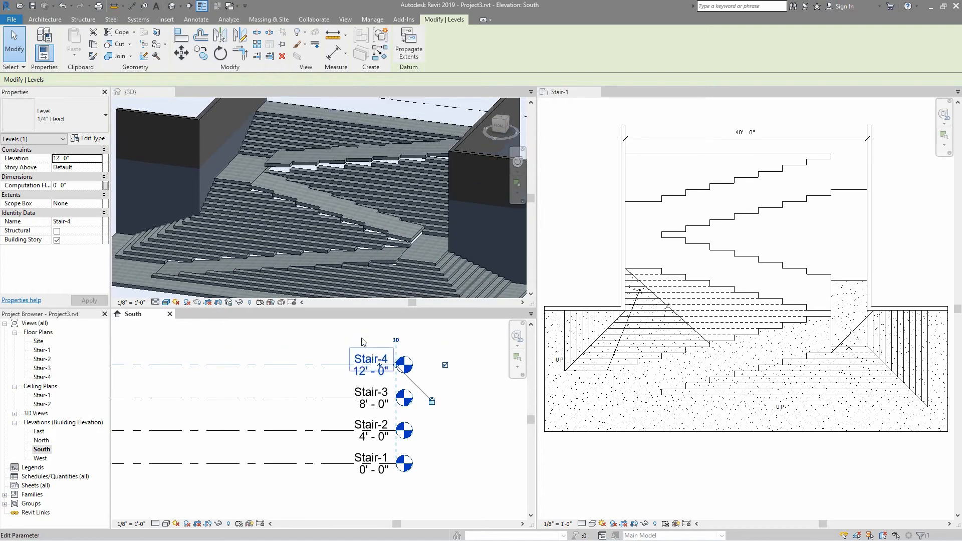
key(Escape)
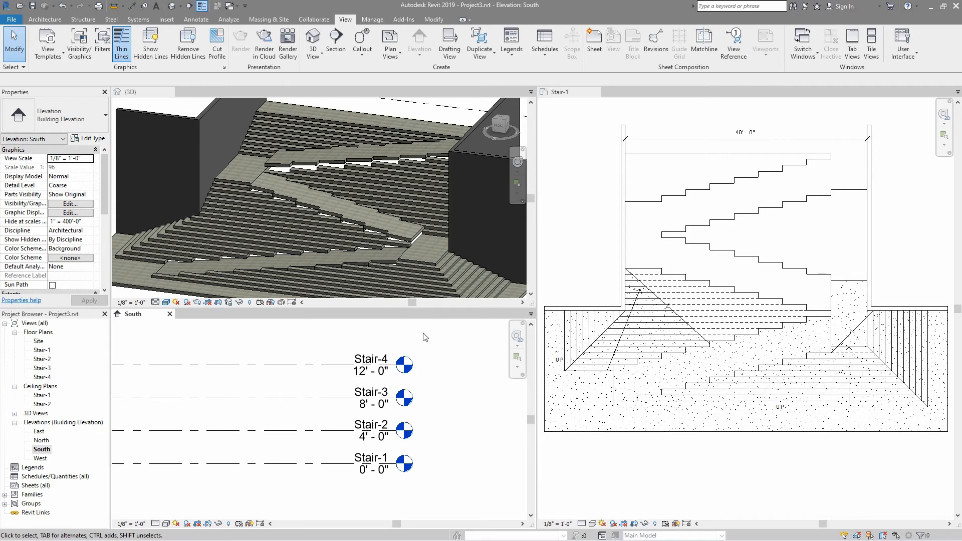
Undo the elevation changes made to the Stair-2, Stair-3 and Stair-4 levels
key(ctrl+z)
key(ctrl+z)
key(ctrl+z)
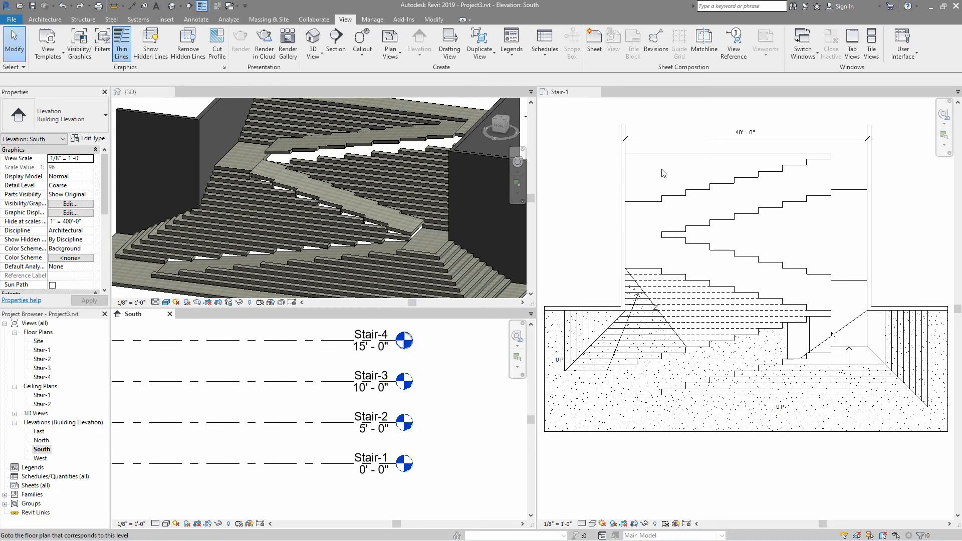
Select the lowest stair in the South elevation and examine its top steps against the Stair-2 level
click(652, 370)
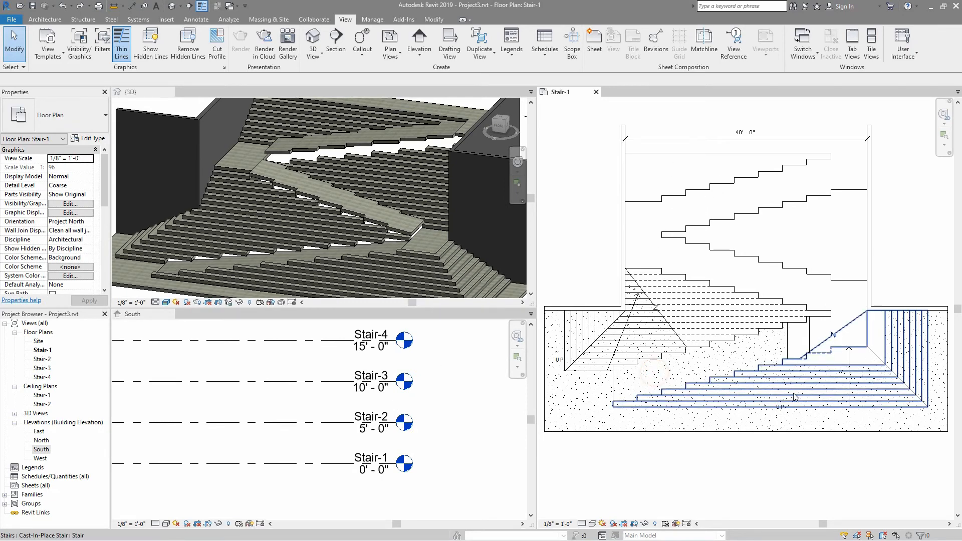
scroll(449, 380, down, 1)
scroll(449, 380, down, 1)
middle_drag(216, 417, 469, 434)
scroll(300, 453, up, 2)
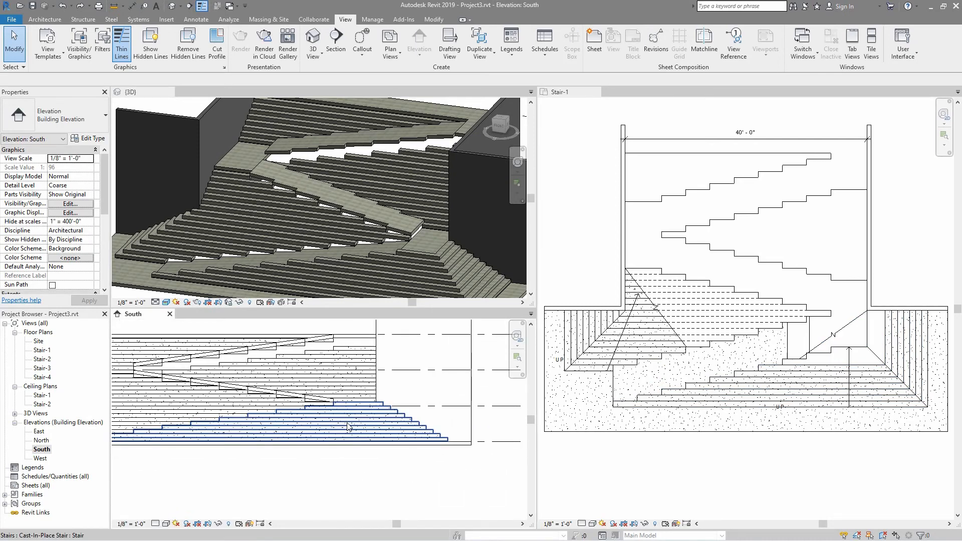
click(343, 408)
scroll(500, 418, down, 1)
middle_drag(500, 418, 276, 415)
middle_drag(437, 446, 492, 461)
mouse_move(401, 450)
middle_down()
mouse_move(230, 446)
mouse_move(412, 442)
middle_up()
scroll(293, 428, up, 6)
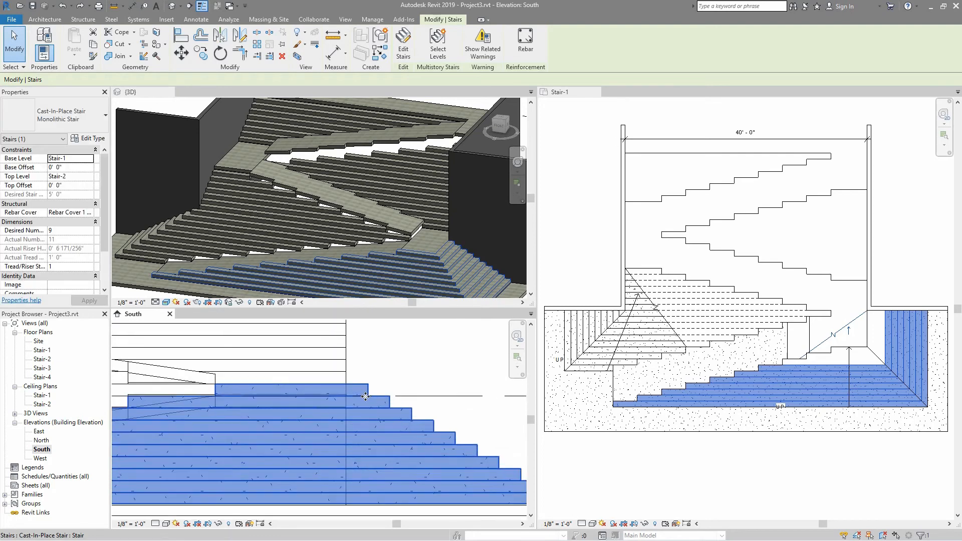
scroll(383, 405, up, 1)
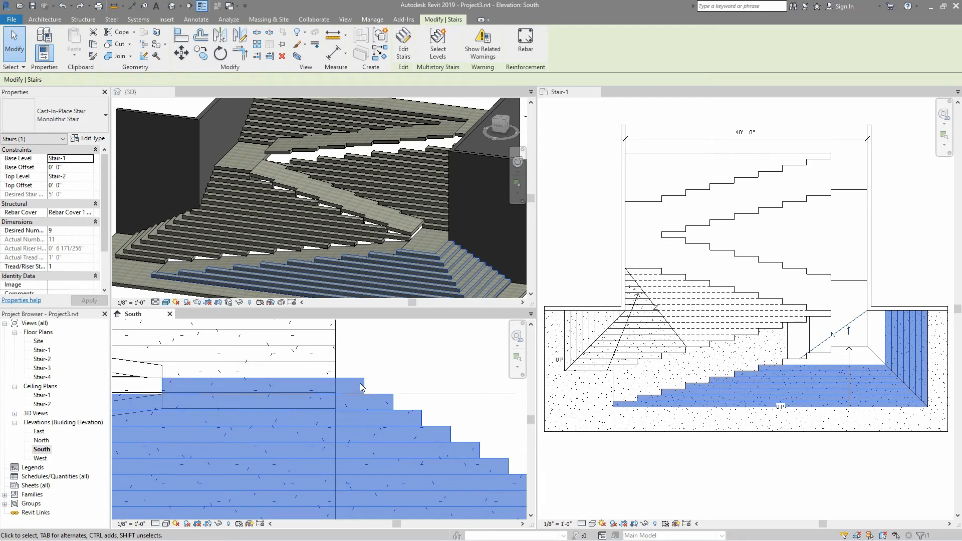
Set the lowest stair's top offset to -6" and apply it
click(68, 185)
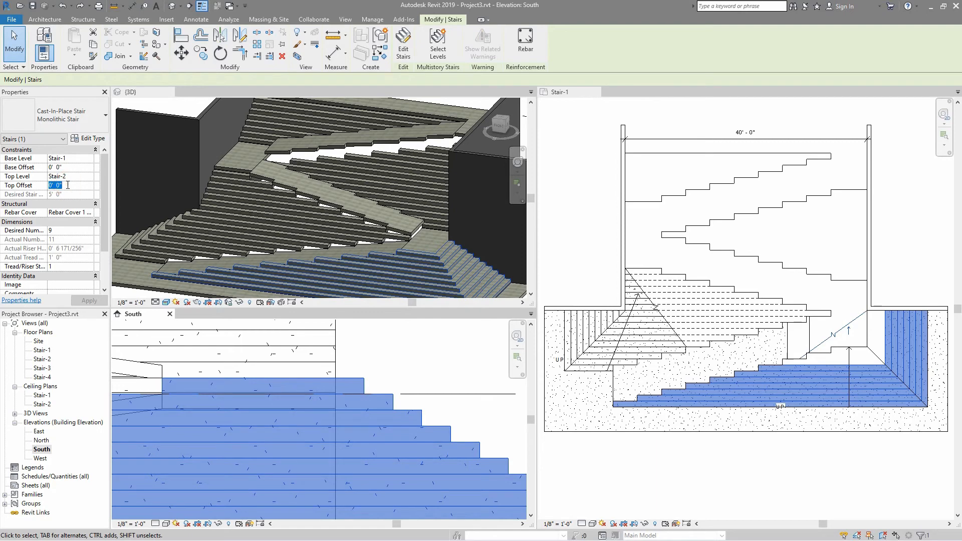
text(-6)
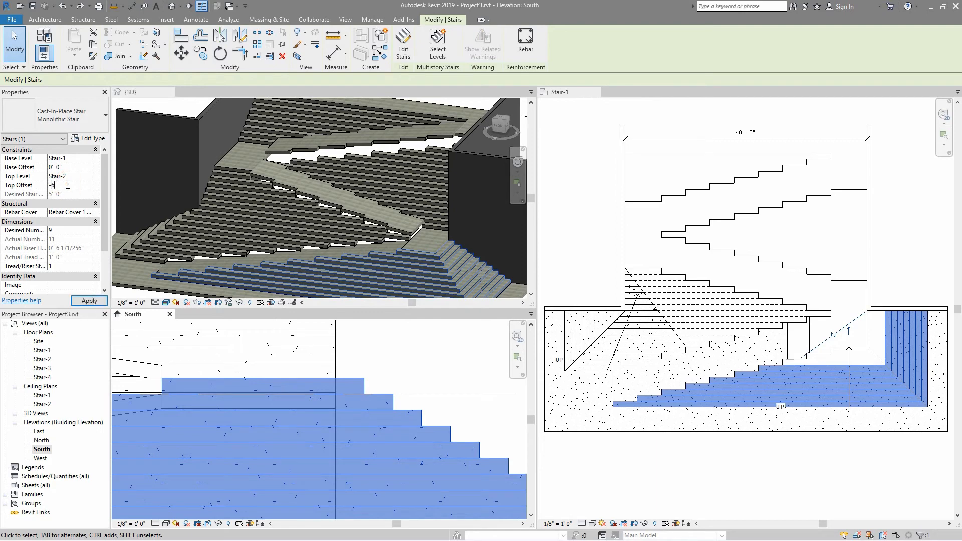
key(Return)
click(89, 300)
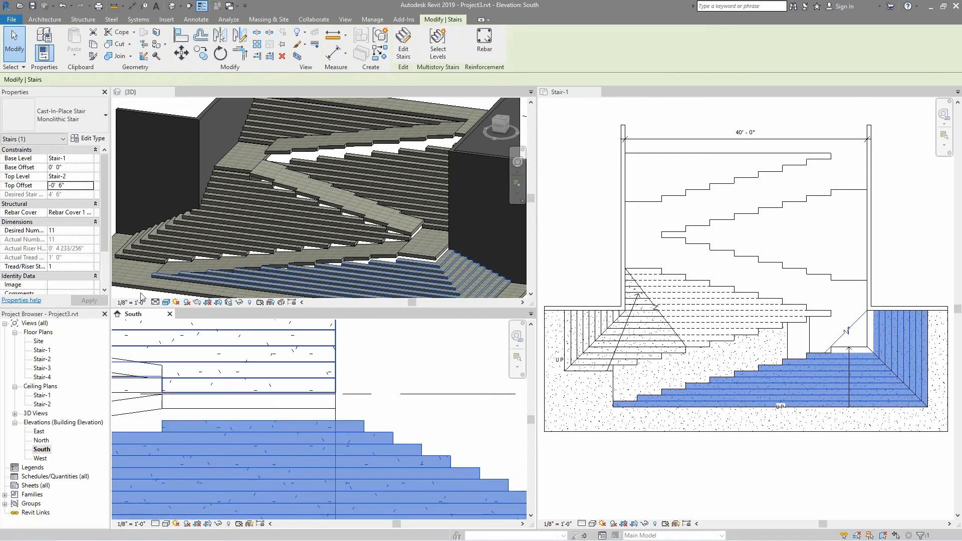
Reset the lowest stair's top offset to 0, apply it, and deselect the stair
click(67, 186)
drag(67, 187, 10, 184)
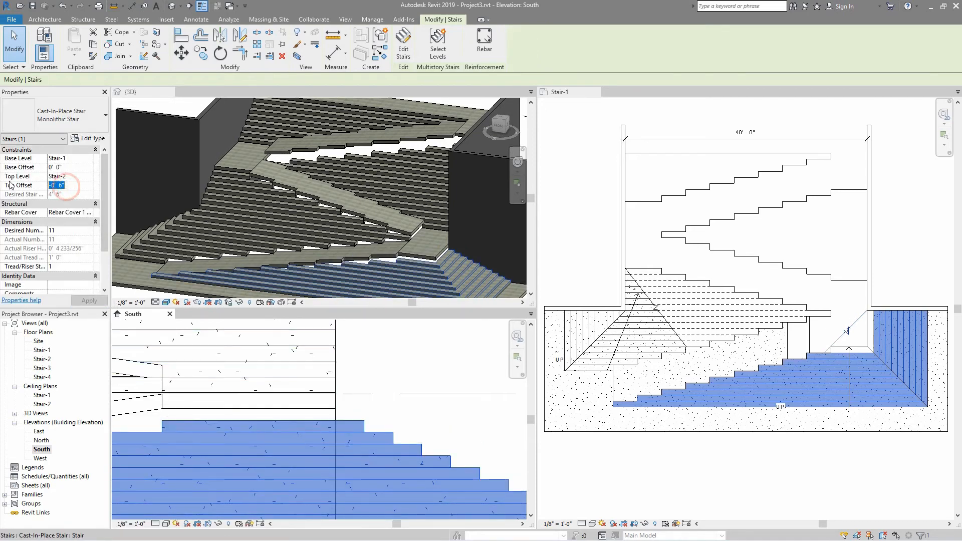
text(0)
key(Return)
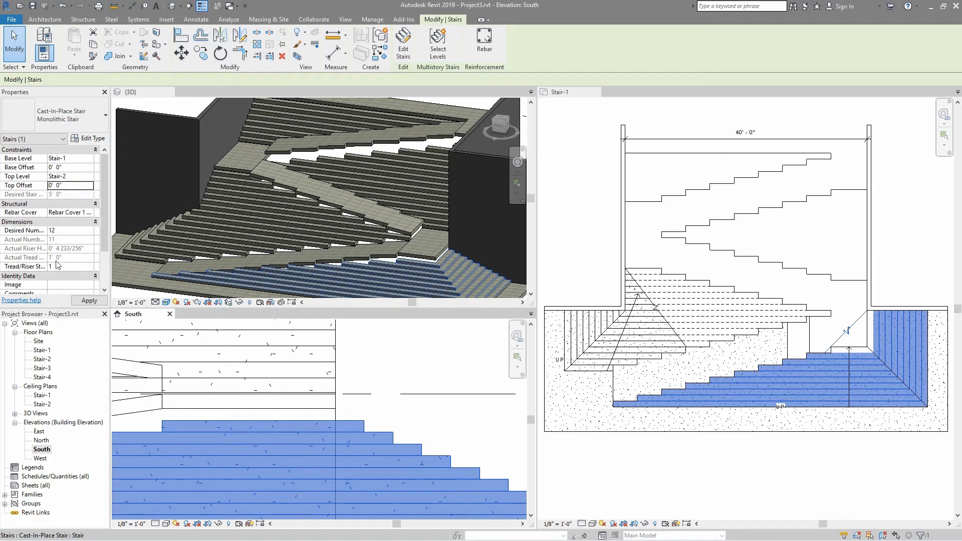
click(90, 301)
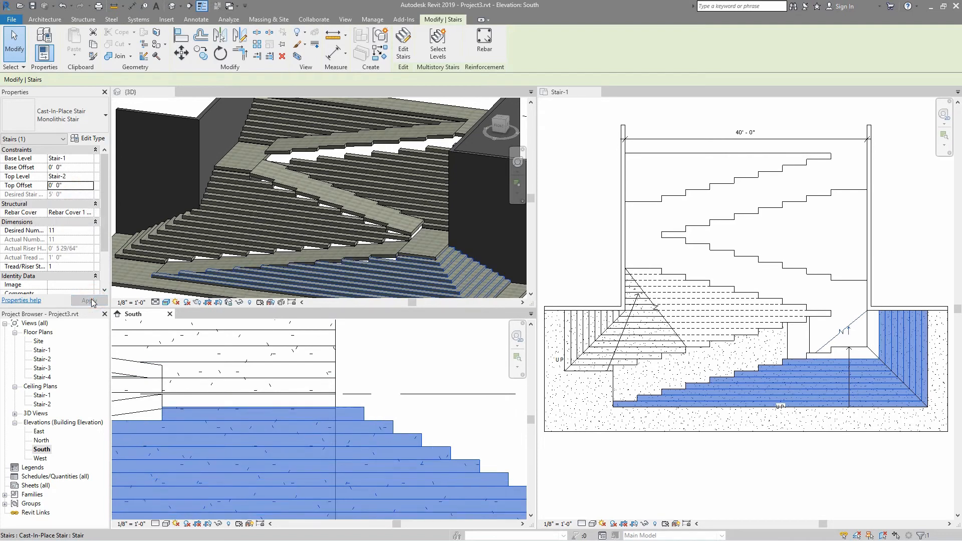
click(362, 385)
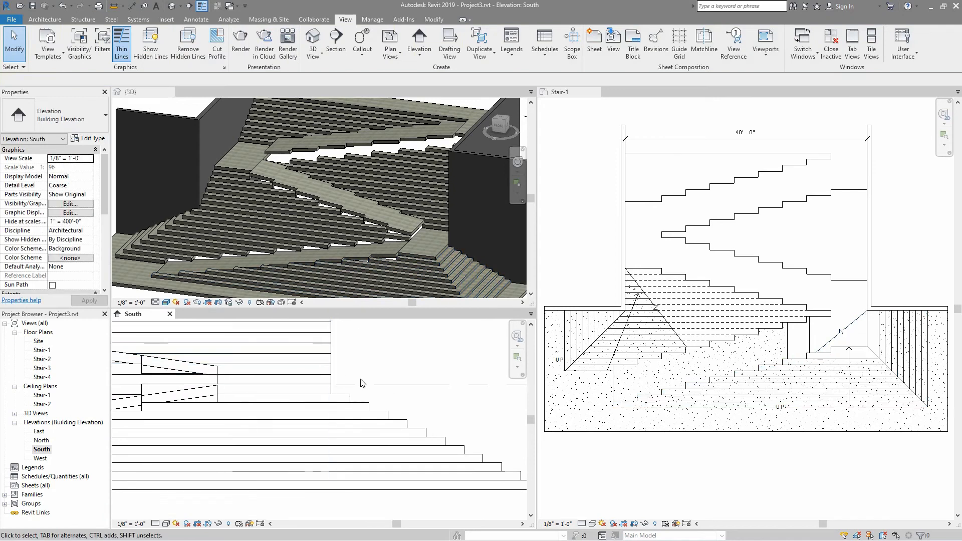
Check in the South elevation how the lowest stair and the Stair-1 to Stair-3 stair meet their top levels
scroll(350, 370, down, 2)
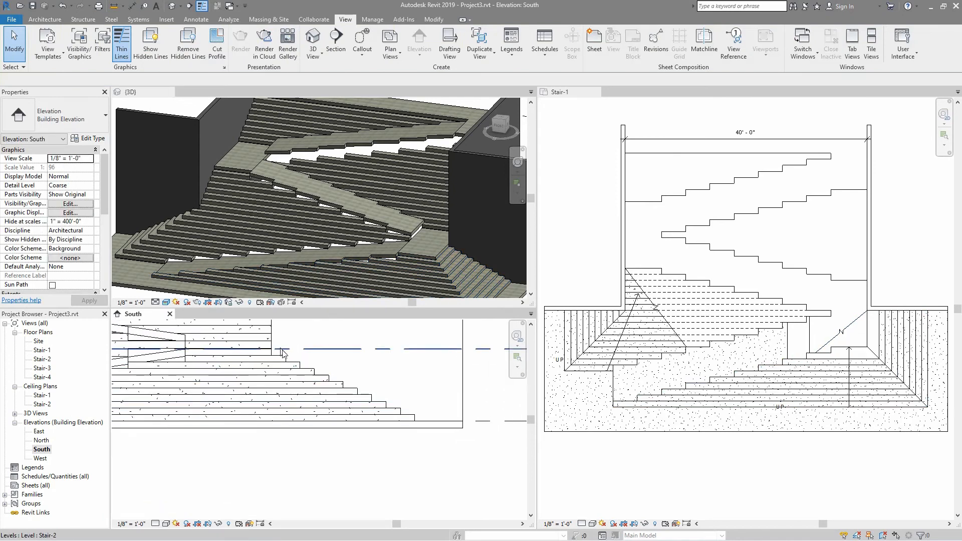
scroll(281, 371, up, 2)
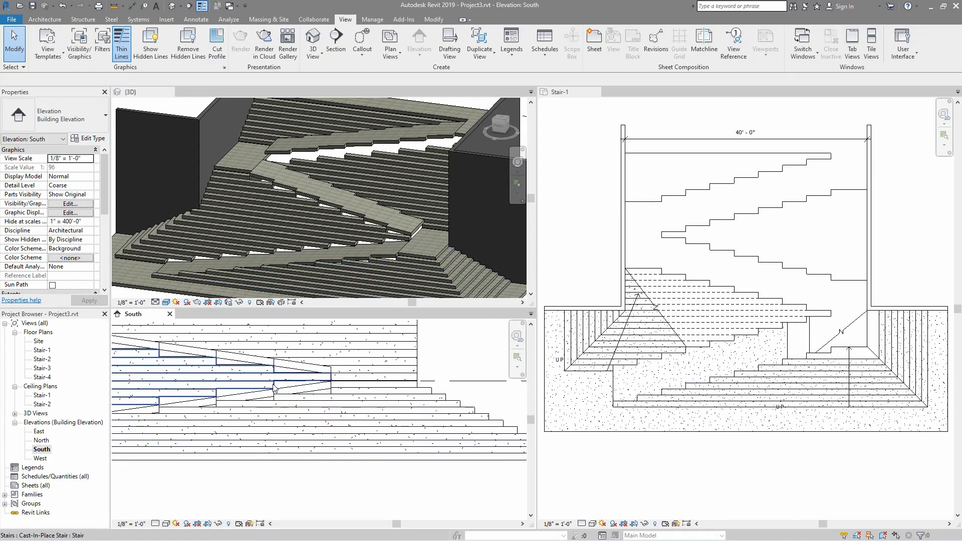
middle_drag(250, 382, 446, 398)
scroll(275, 390, down, 1)
middle_drag(278, 392, 483, 384)
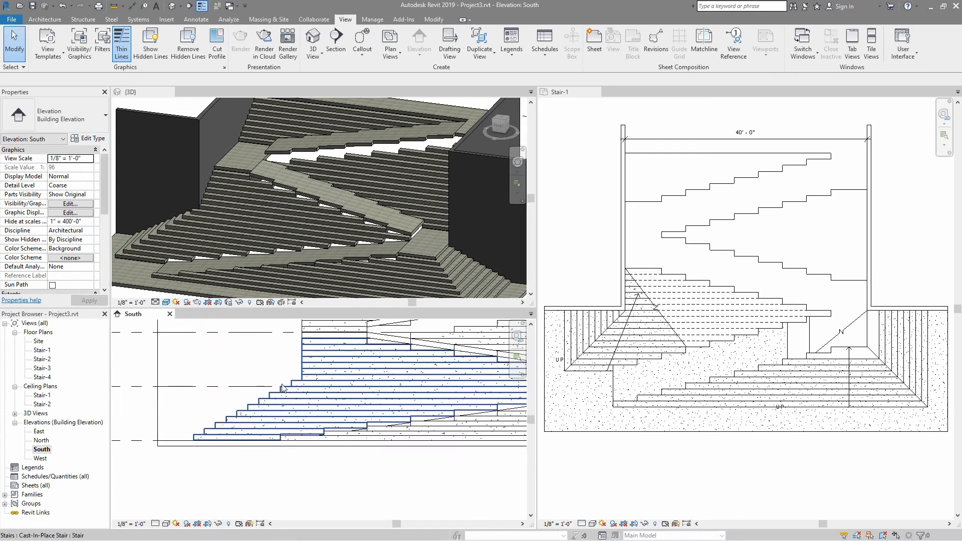
click(317, 382)
scroll(275, 362, down, 1)
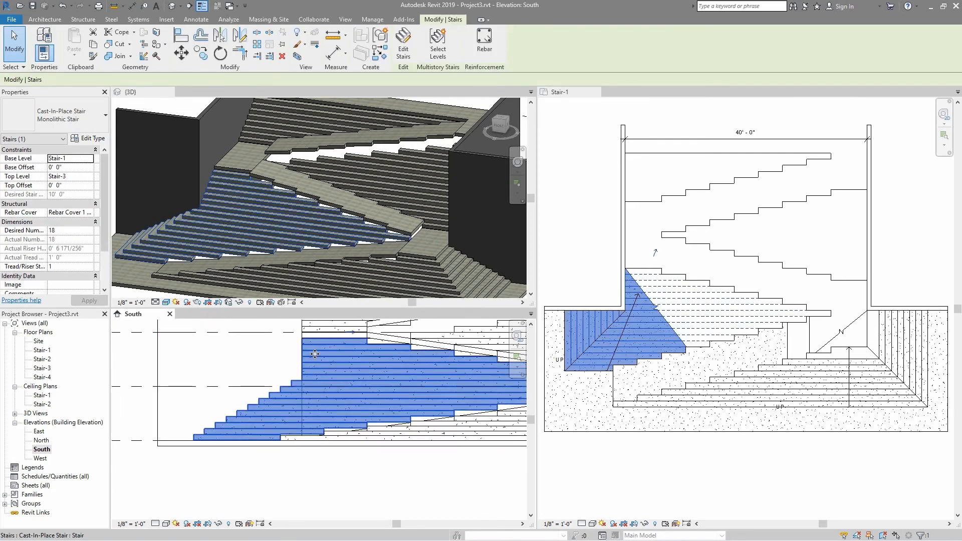
middle_drag(271, 358, 245, 400)
middle_drag(350, 408, 159, 444)
key(Escape)
Set the top offset of the Stair-2 to Stair-4 stair to 1' and apply it
click(448, 371)
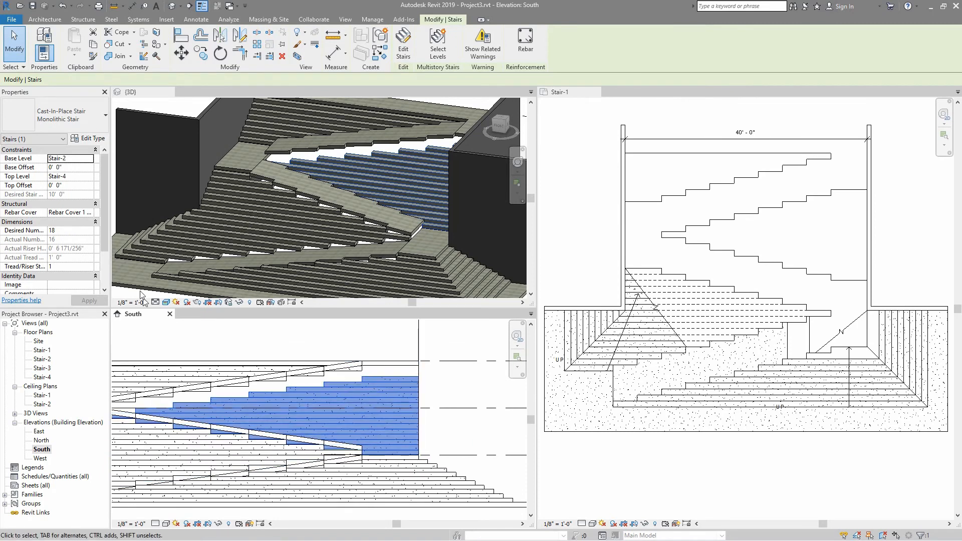
click(71, 186)
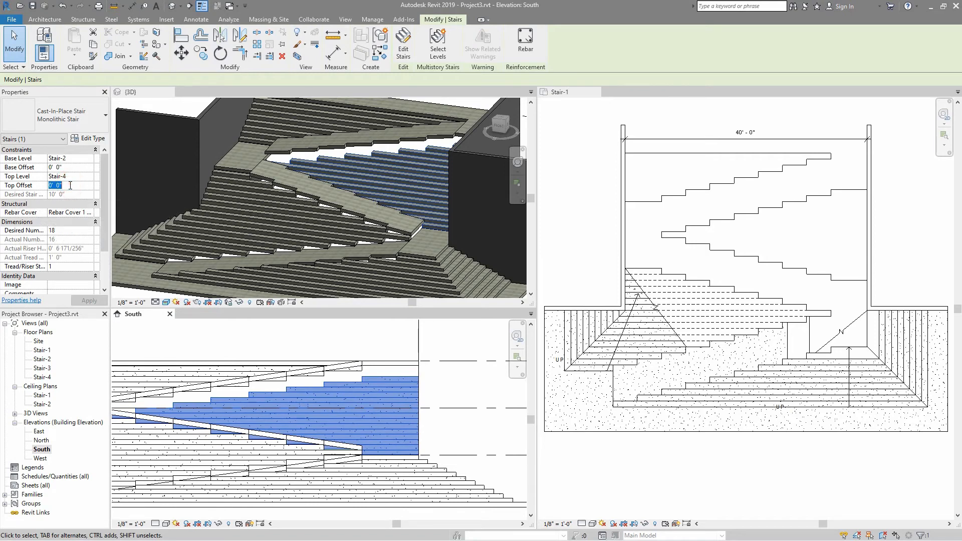
text(1)
key(Return)
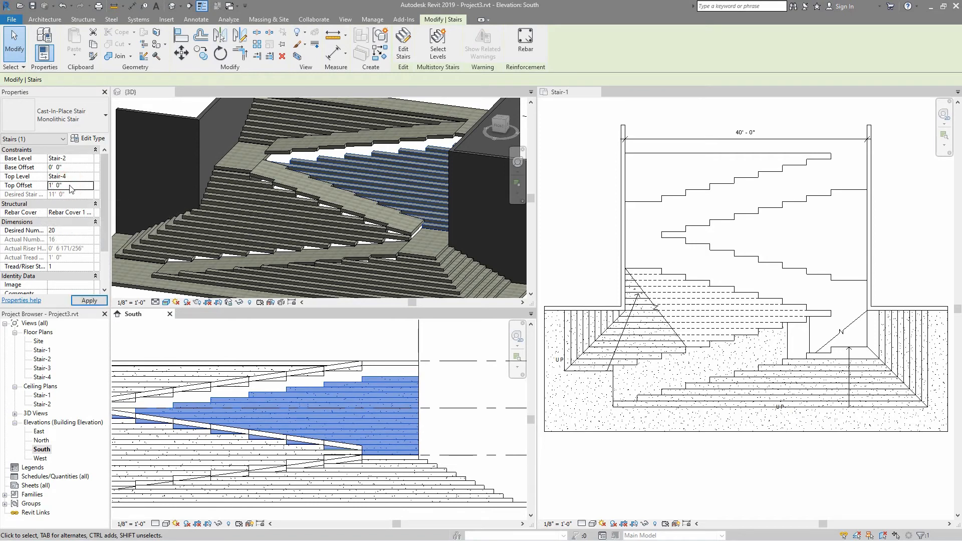
click(89, 300)
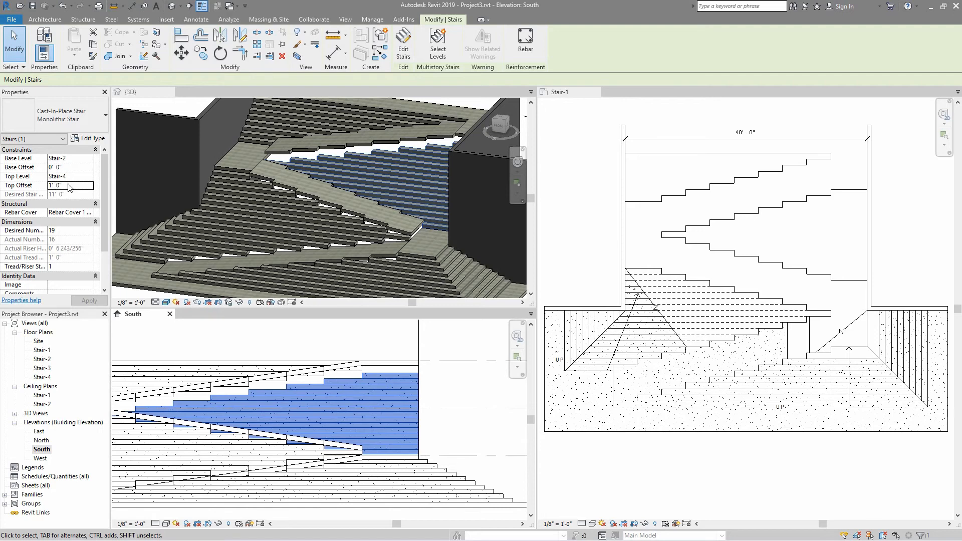
Raise the Stair-2 to Stair-4 stair's top offset to 2' and apply it
click(69, 186)
text(2)
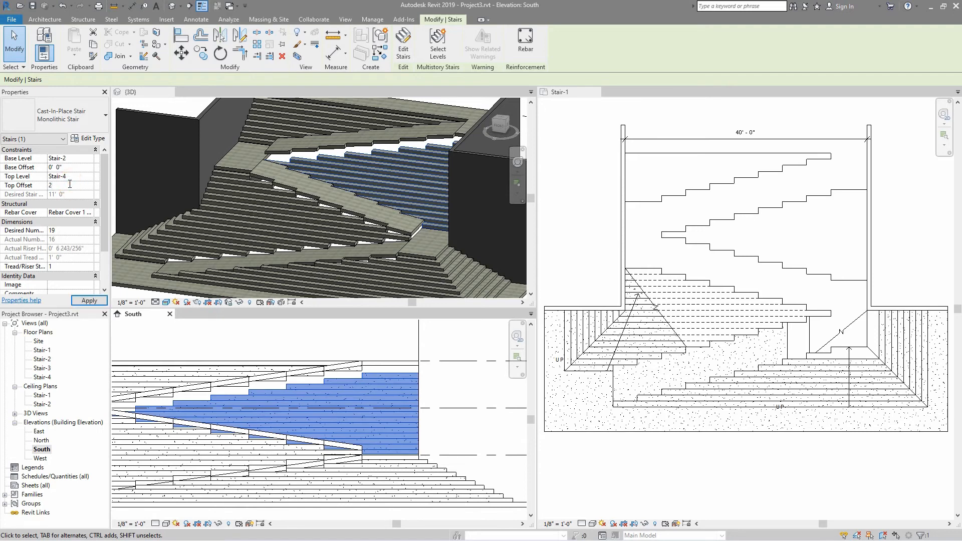
key(Return)
click(101, 300)
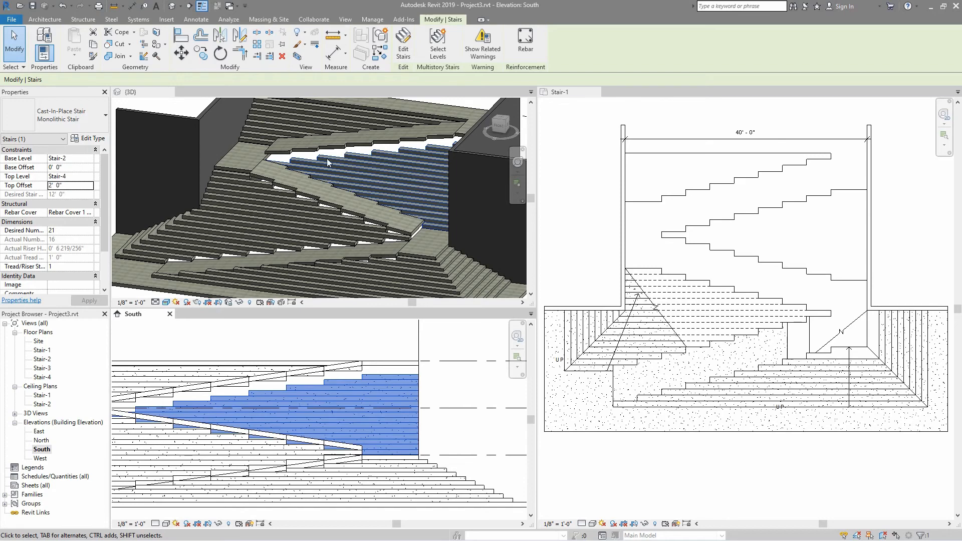
Examine in the 3D view how the lowest sloped floor meets the ends of the lowest stair's steps
shift+middle_drag(298, 196, 385, 226)
scroll(354, 261, up, 5)
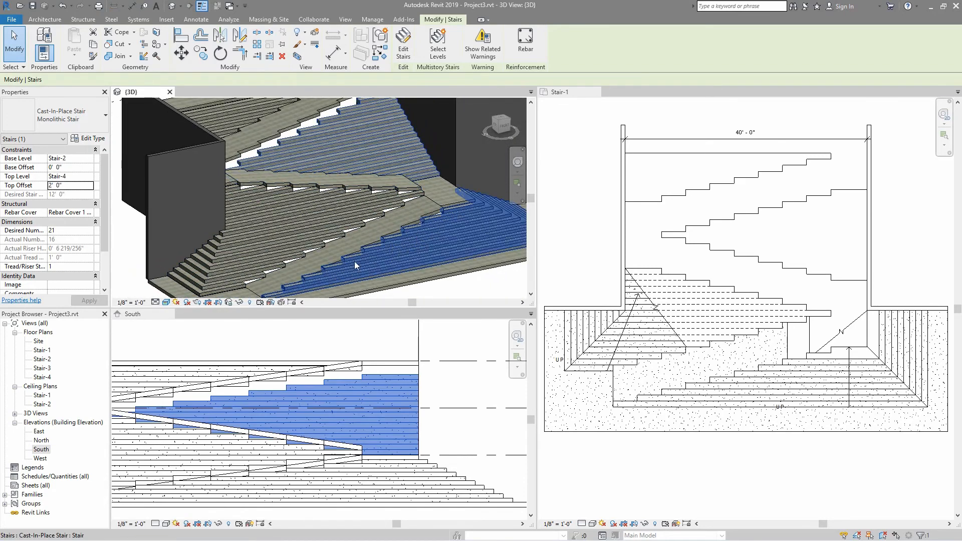
scroll(352, 263, up, 10)
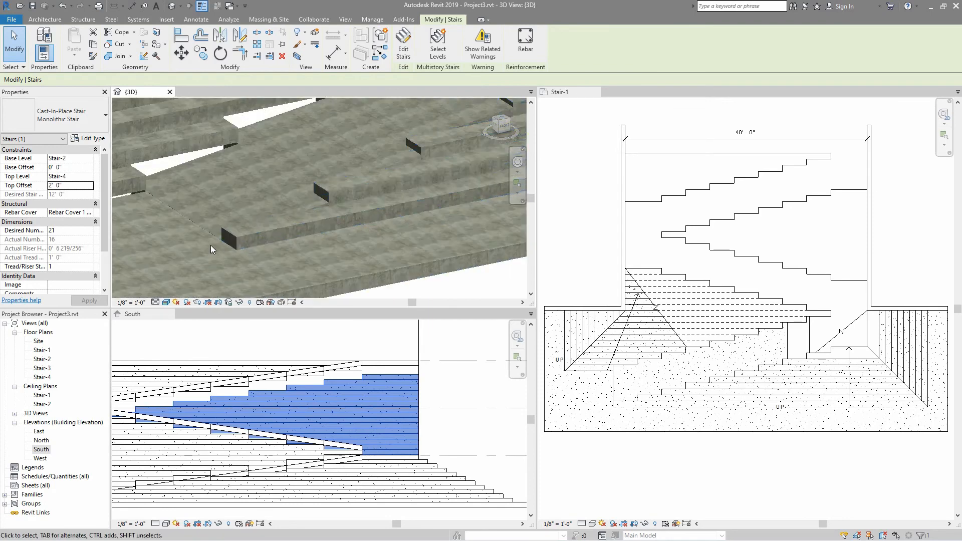
scroll(259, 218, down, 6)
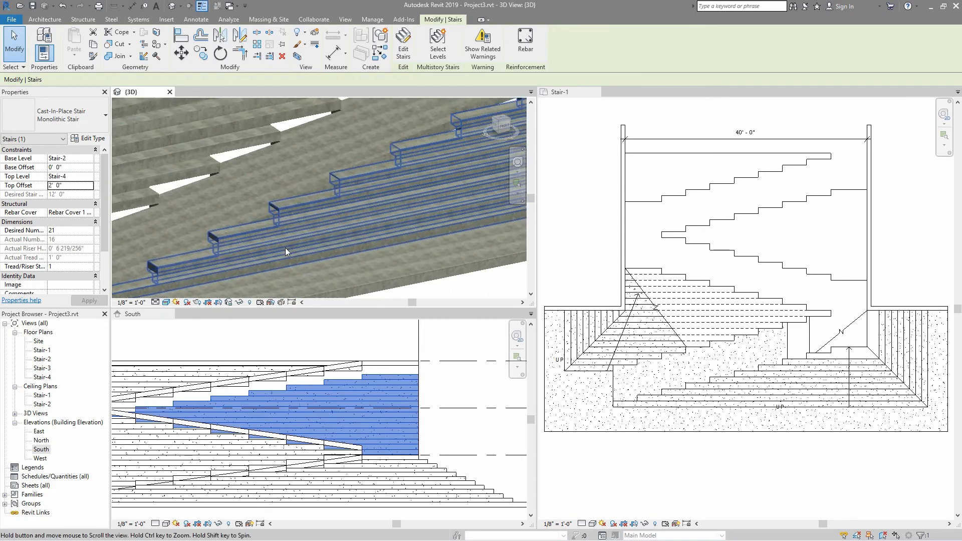
scroll(269, 210, up, 3)
click(269, 218)
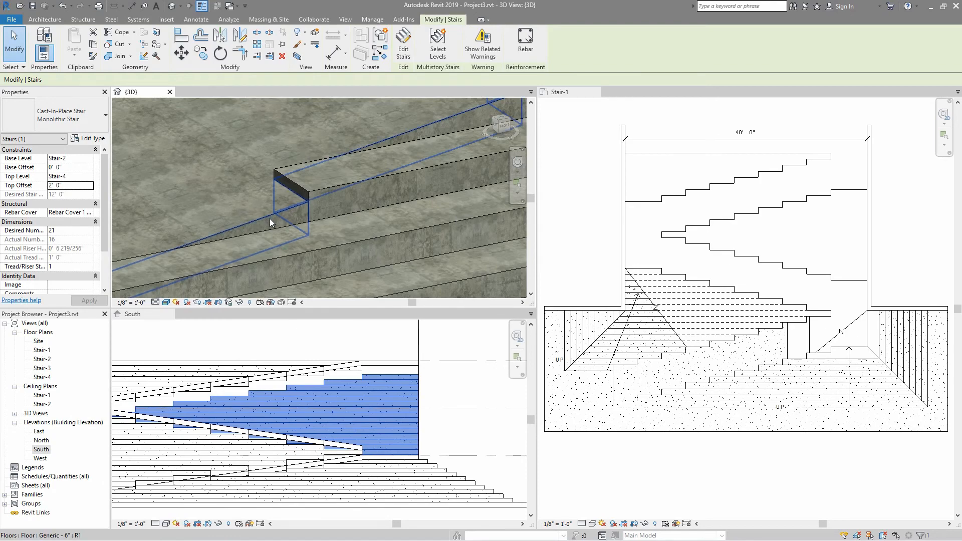
scroll(284, 203, up, 4)
scroll(335, 179, down, 3)
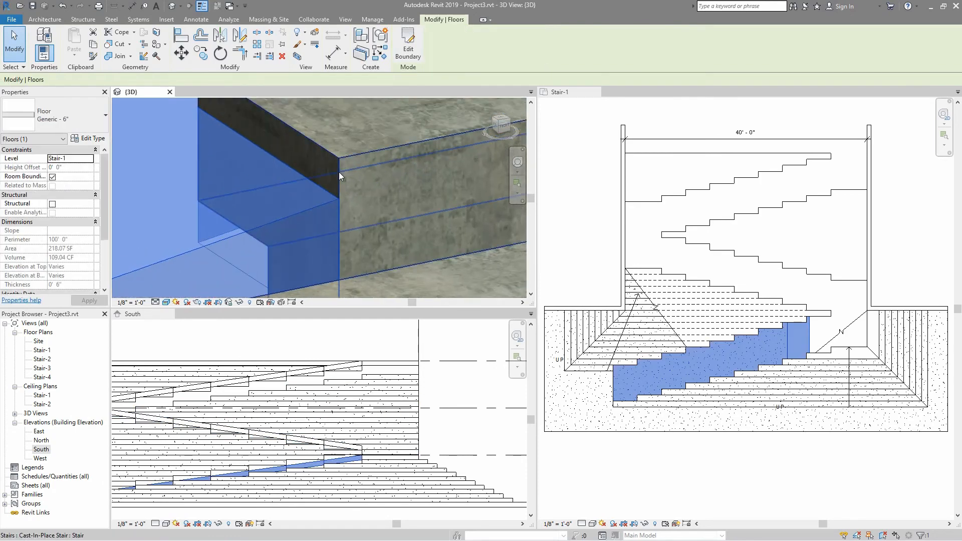
middle_drag(326, 188, 318, 198)
key(Escape)
scroll(318, 197, down, 6)
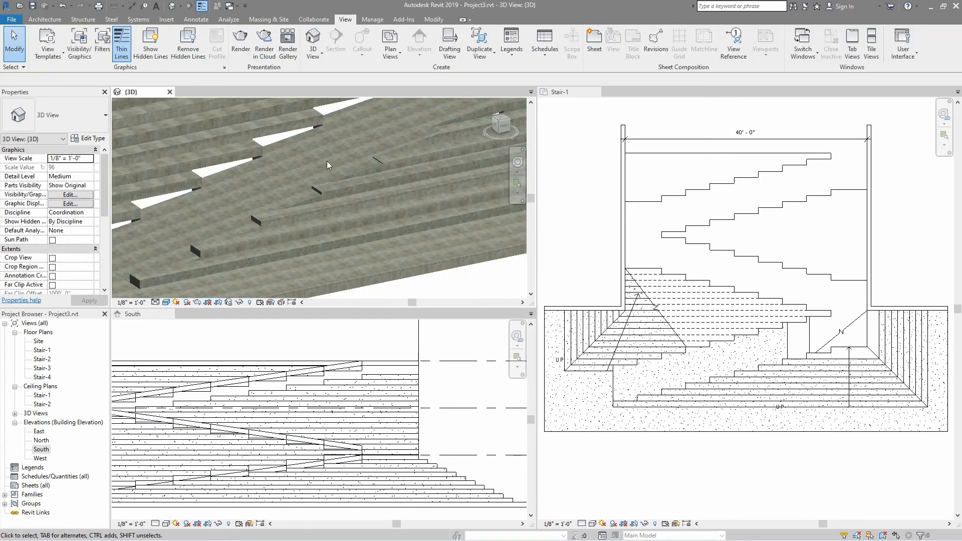
Examine the Stair-2 landing edge and the gap between the top landing at Stair-4 and the stair below it
middle_drag(338, 149, 266, 225)
scroll(265, 225, down, 3)
middle_drag(361, 161, 294, 217)
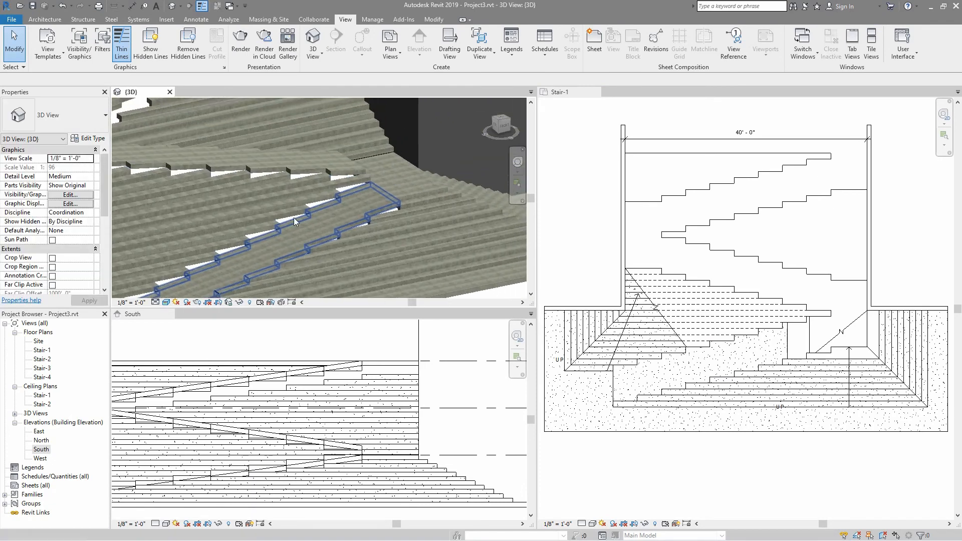
scroll(395, 187, up, 5)
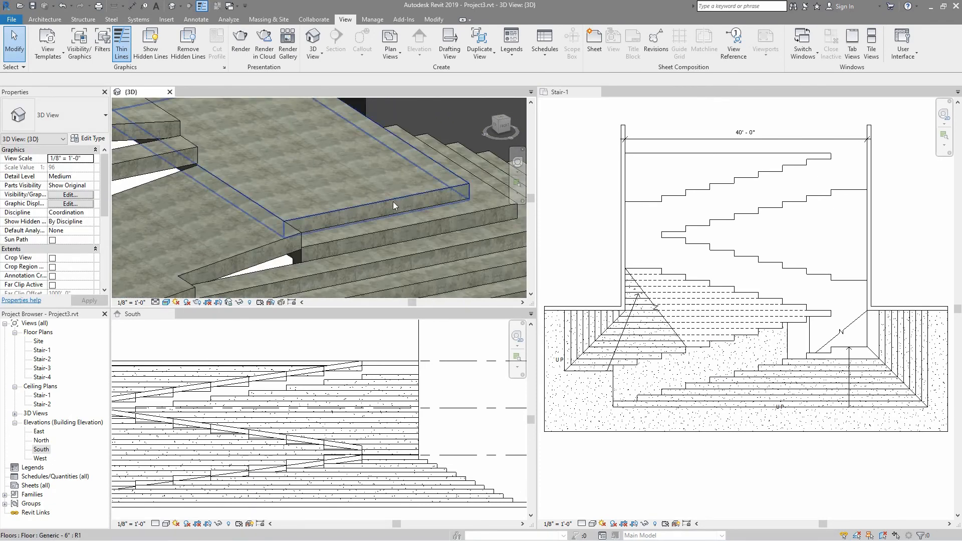
scroll(386, 200, down, 5)
middle_drag(326, 145, 440, 190)
scroll(323, 141, down, 3)
middle_drag(314, 140, 337, 242)
scroll(325, 183, up, 3)
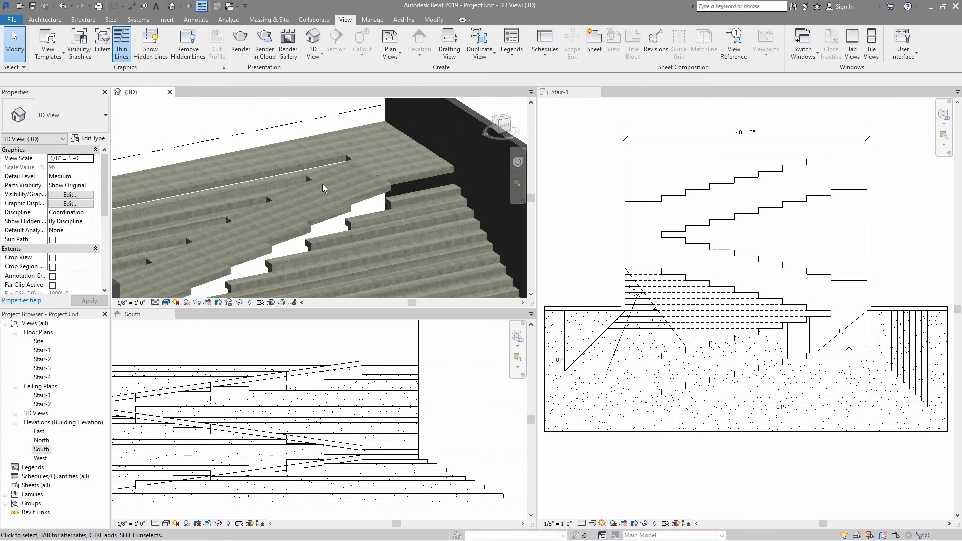
click(411, 179)
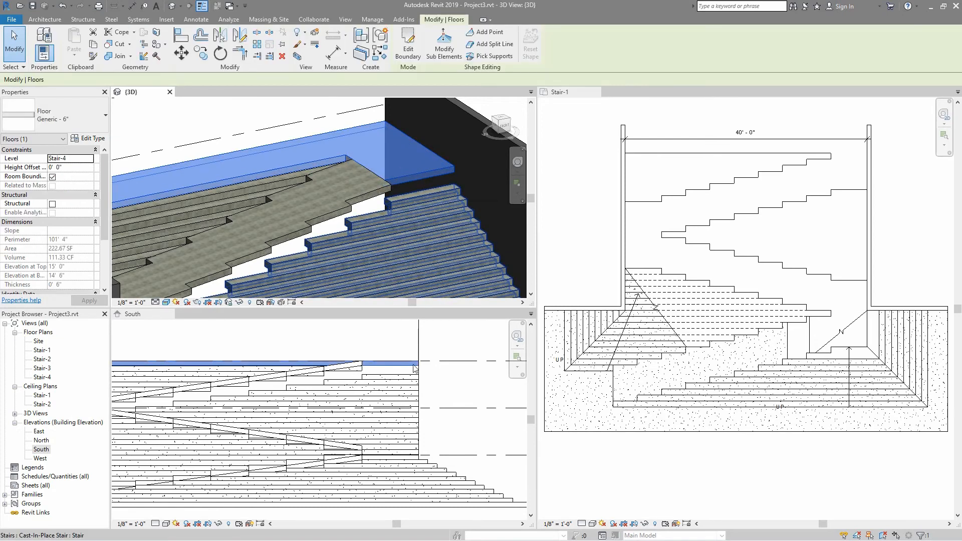
click(386, 372)
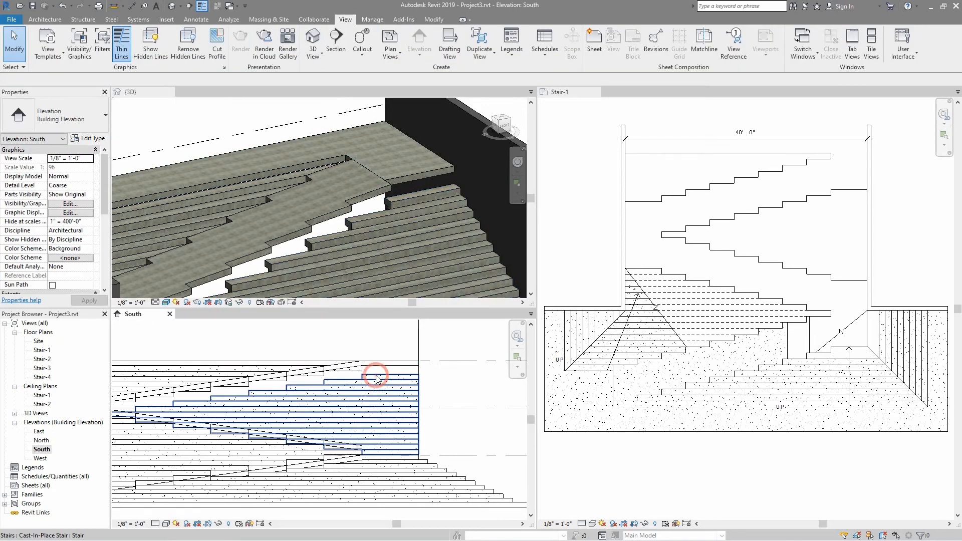
Select the Stair-2 to Stair-4 stair in the South elevation and set its top offset to -1'
click(384, 383)
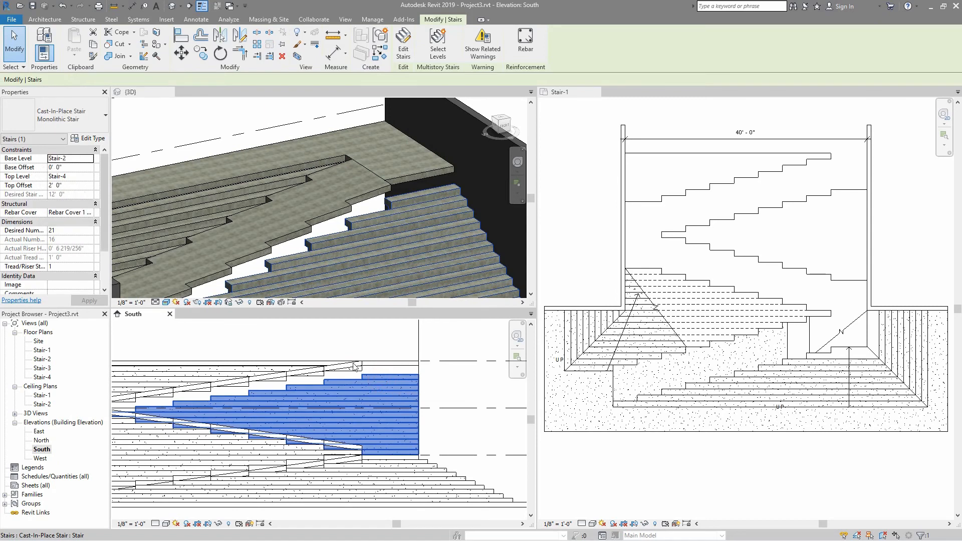
click(69, 185)
text(-1)
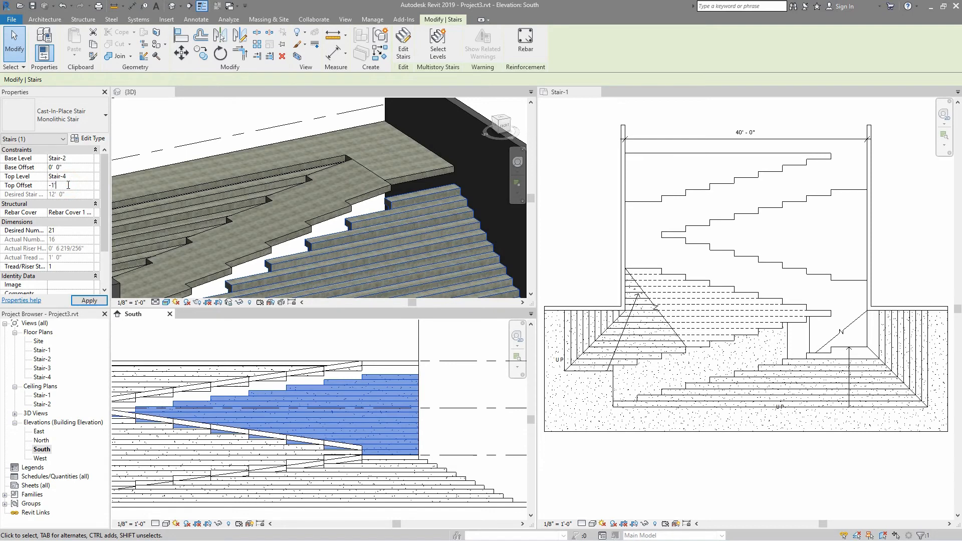
key(Return)
click(89, 300)
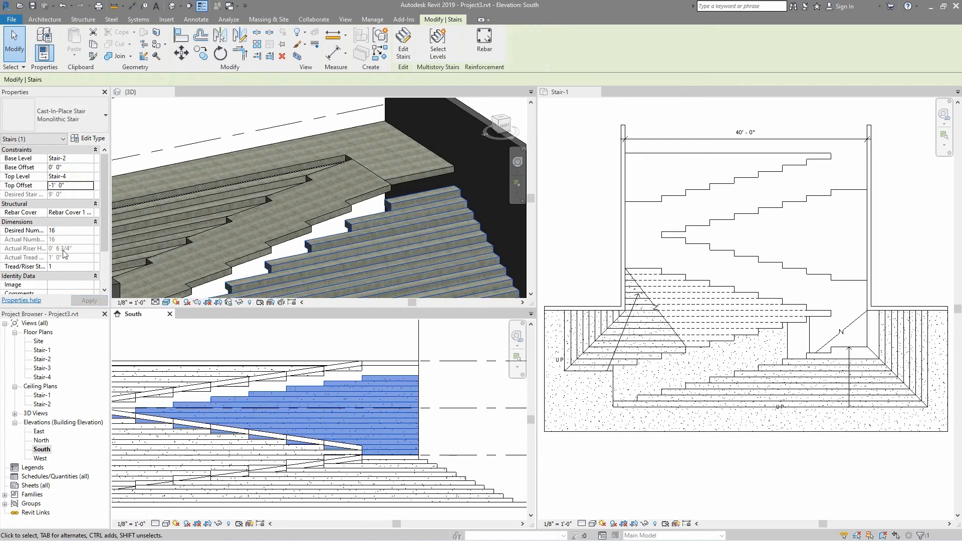
Try a top offset of 3' on the Stair-2 to Stair-4 stair and dismiss the warning
click(68, 185)
drag(67, 185, 31, 180)
text(3)
key(Return)
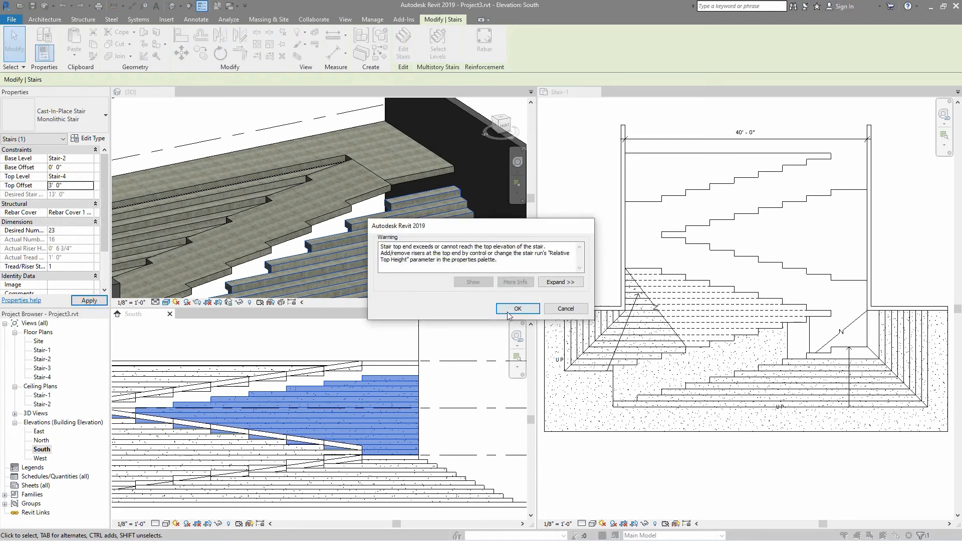
click(509, 307)
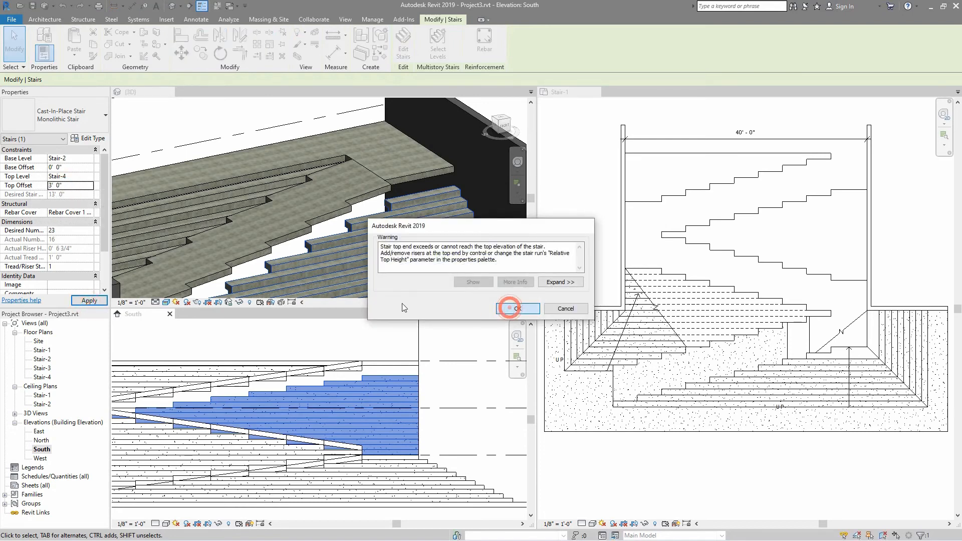
Set the Stair-2 to Stair-4 stair's top offset back to 2', apply it, and deselect the stair
click(74, 184)
text(2)
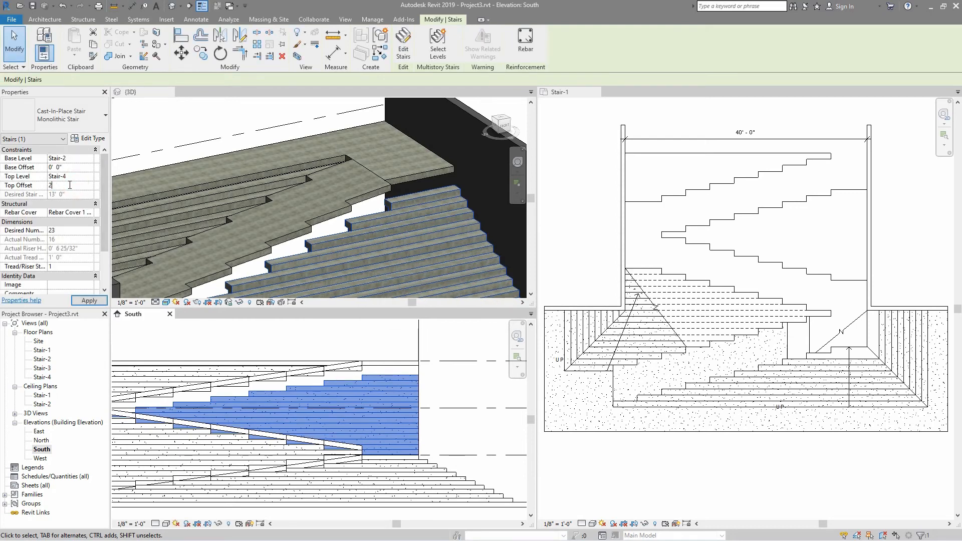
key(Return)
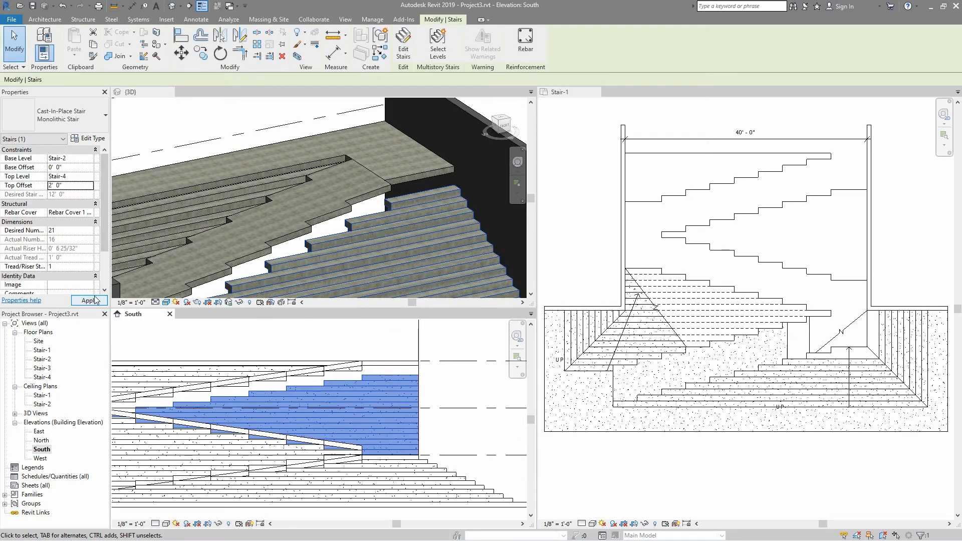
click(89, 300)
key(Escape)
Examine the Stair-2 landing's edge in 3D, and check the lowest stair's constraints against it
shift+middle_drag(470, 181, 282, 176)
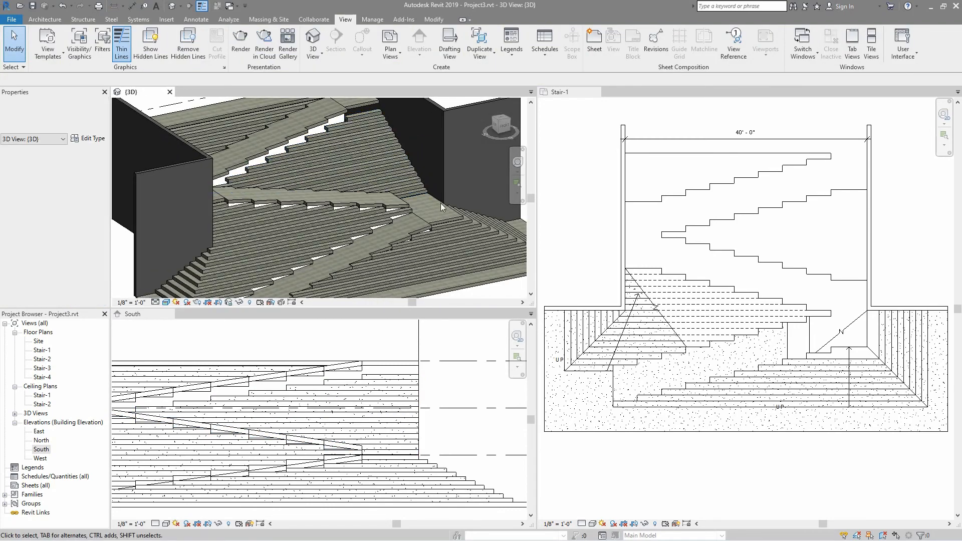
scroll(443, 220, up, 4)
middle_drag(444, 222, 330, 204)
scroll(331, 206, up, 2)
scroll(331, 204, up, 1)
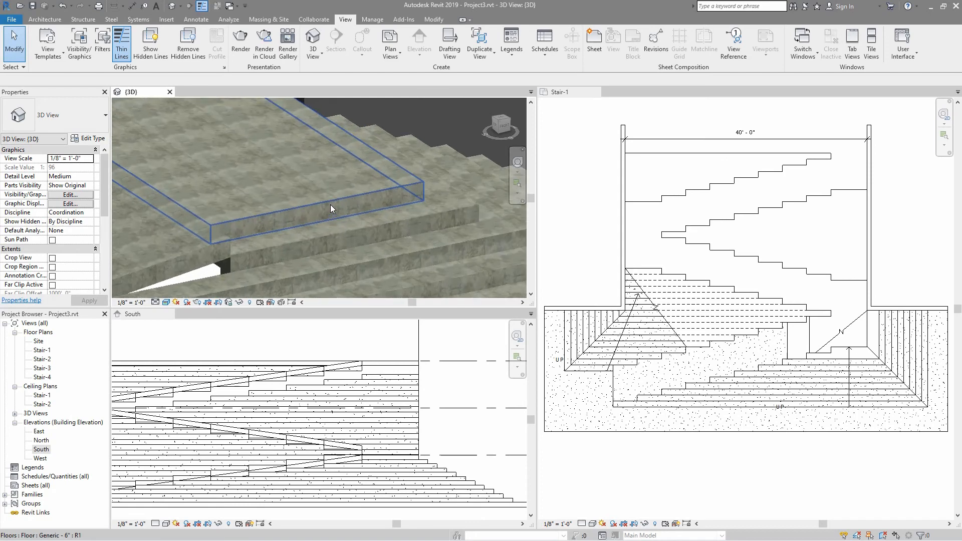
click(330, 204)
scroll(331, 205, up, 2)
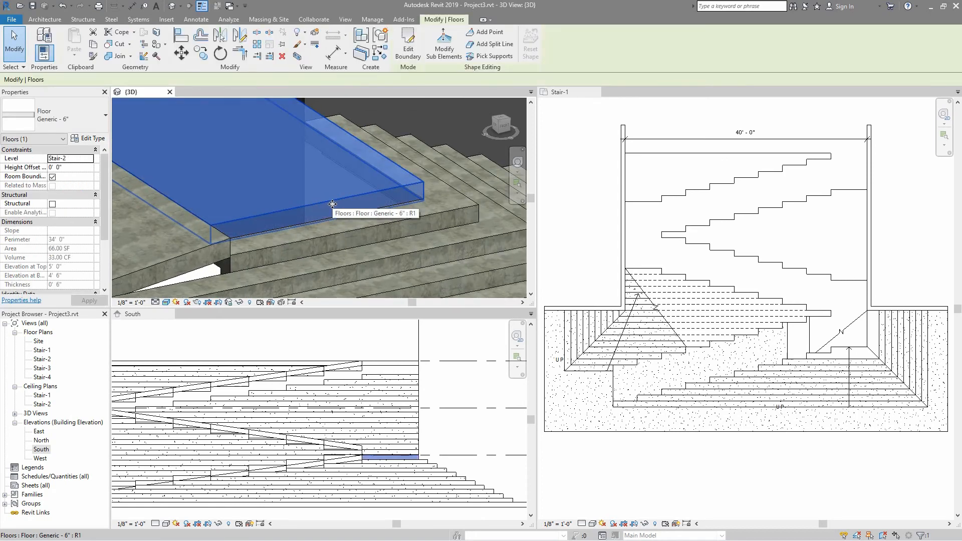
key(Escape)
click(433, 471)
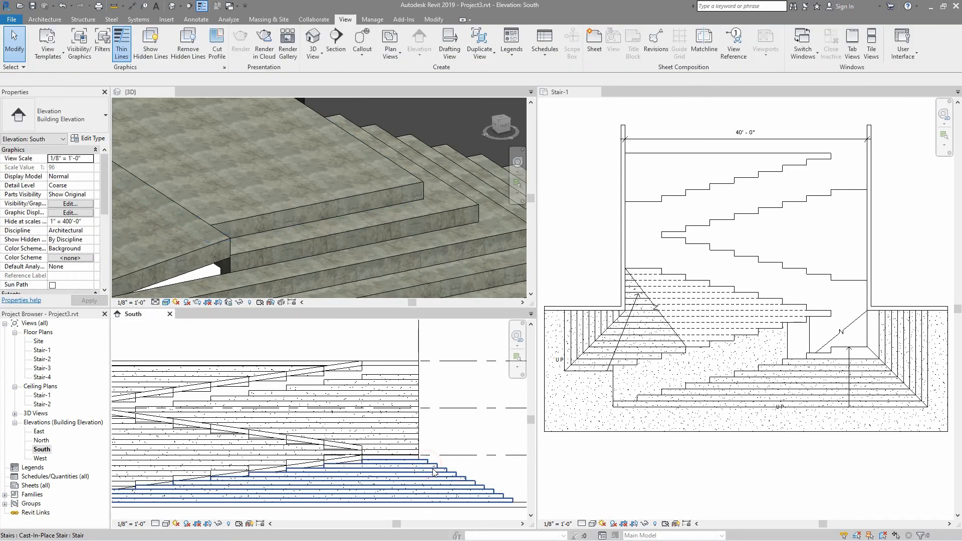
click(434, 472)
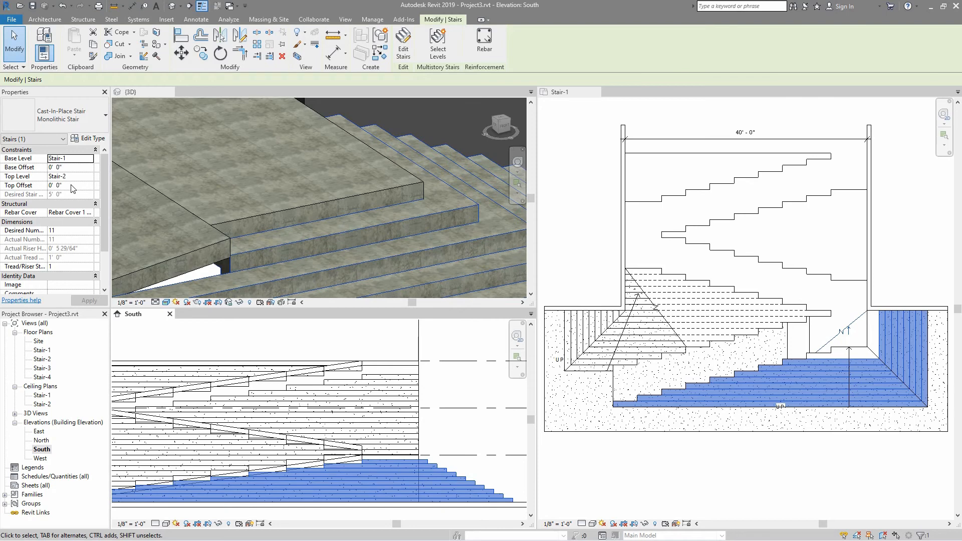
Raise the base floor around the stairs by changing its height offset from Stair-1, and deselect it
shift+middle_drag(164, 175, 253, 195)
shift+middle_drag(395, 215, 364, 219)
scroll(321, 164, up, 8)
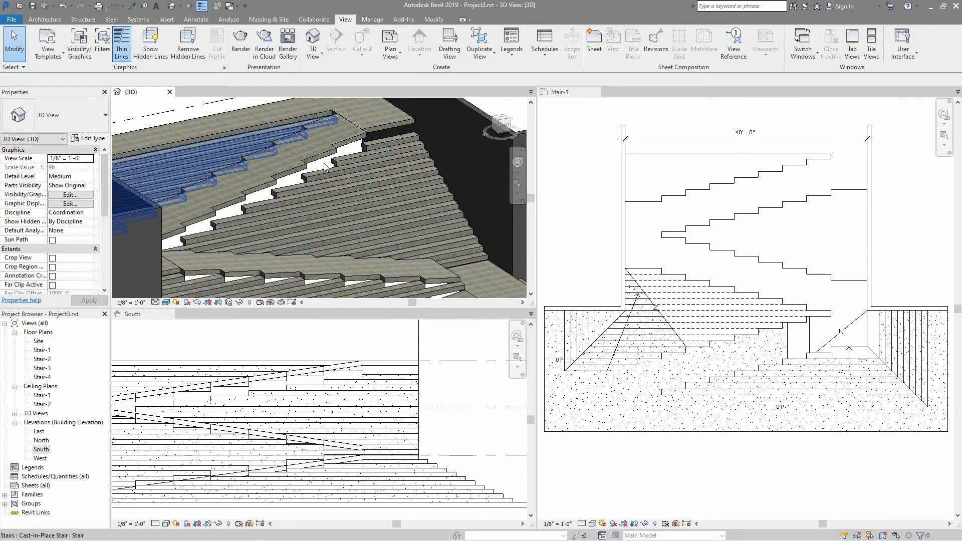
scroll(319, 168, up, 3)
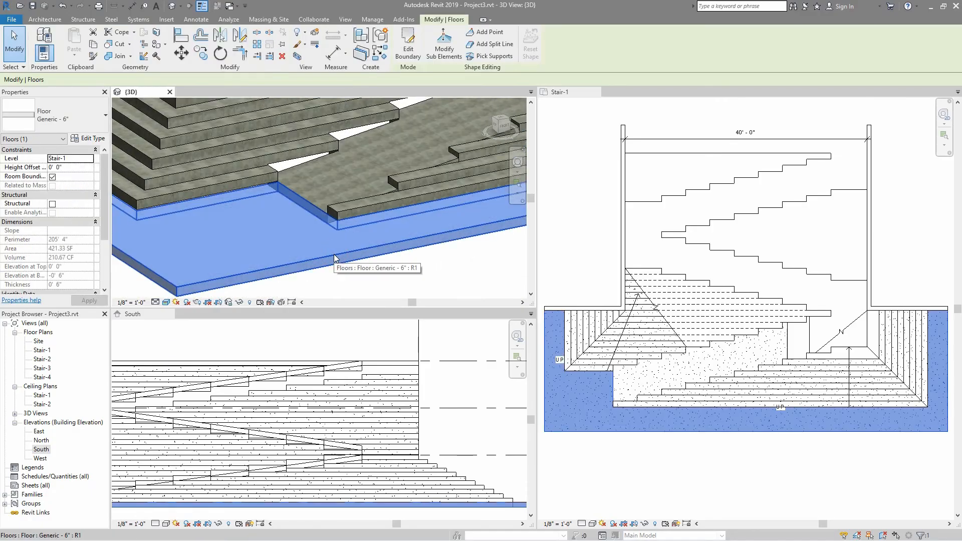
click(65, 166)
click(323, 182)
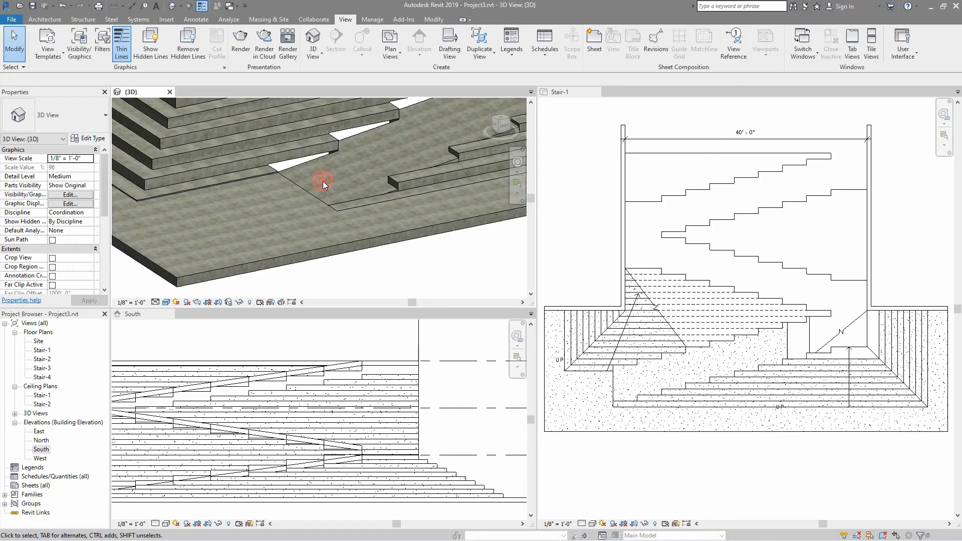
Edit the lowest sloped floor's boundary, set its slope arrow's tail height offset to 6", and finish the sketch
double_click(307, 168)
click(683, 366)
click(77, 177)
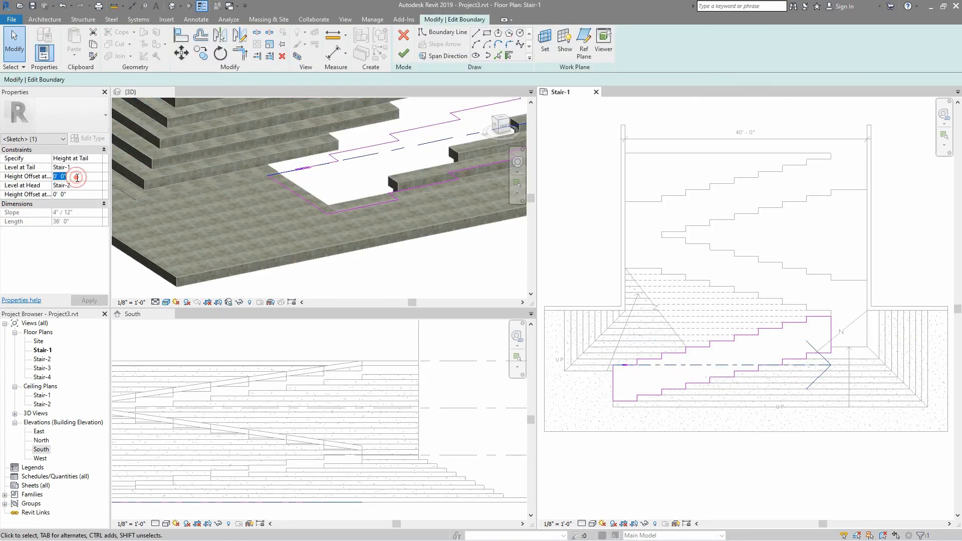
text(6")
key(Return)
click(92, 301)
click(403, 53)
key(Escape)
Lower the Stair-2 landing by setting its height offset to -6", apply it, and deselect the floor
scroll(415, 174, down, 3)
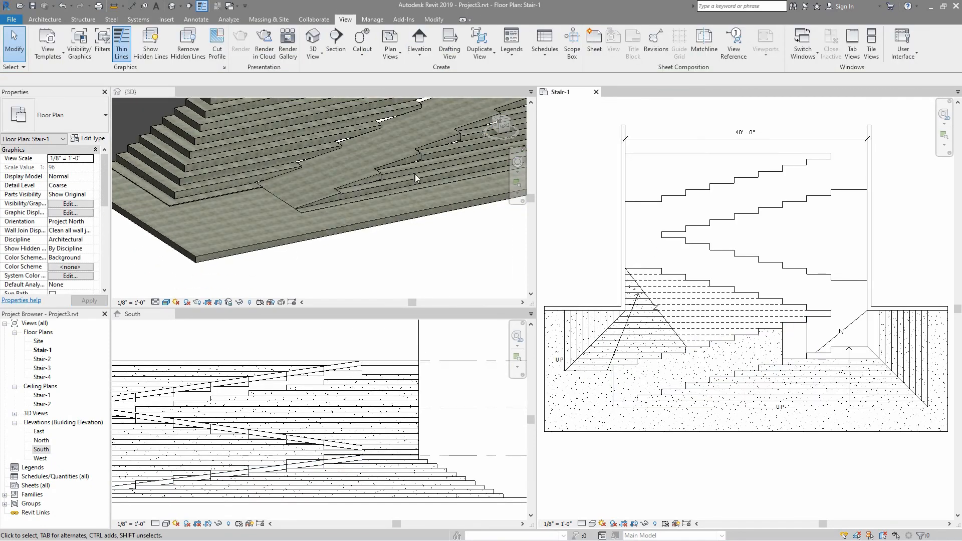
scroll(415, 174, up, 2)
middle_drag(415, 173, 399, 215)
scroll(390, 166, up, 3)
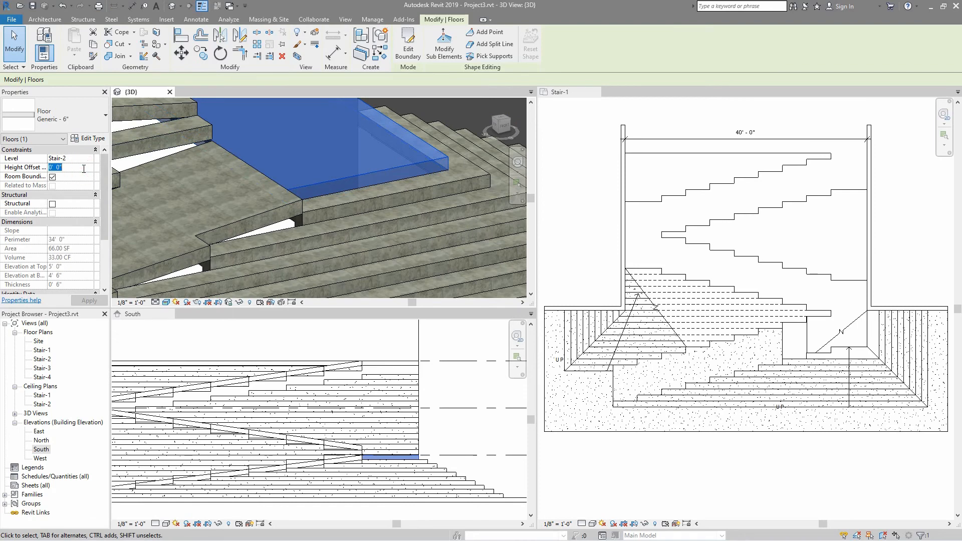
click(90, 302)
key(Escape)
Fine-tune the Stair-2 landing's height offset to -5 1/2" and deselect it
scroll(424, 164, up, 3)
middle_drag(424, 164, 370, 186)
scroll(371, 185, down, 3)
click(280, 120)
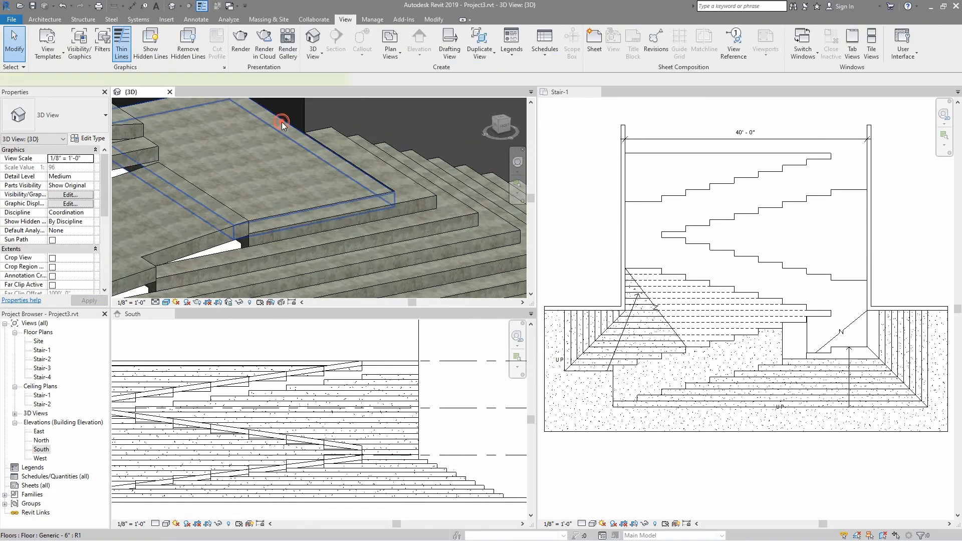
click(70, 166)
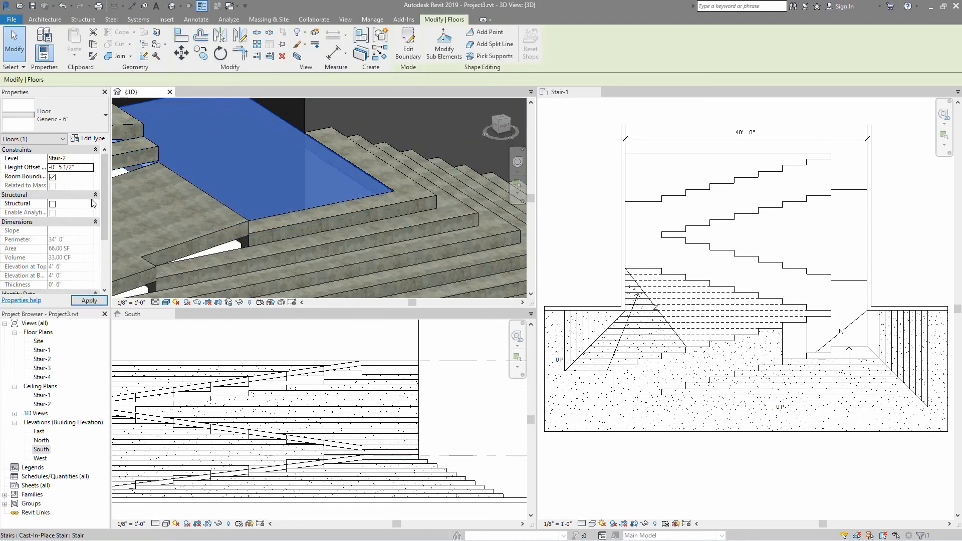
key(Escape)
Edit the lowest sloped floor's boundary, set its slope arrow's head height offset to -6", and finish the sketch
scroll(385, 177, down, 3)
middle_drag(338, 201, 355, 133)
scroll(404, 173, up, 5)
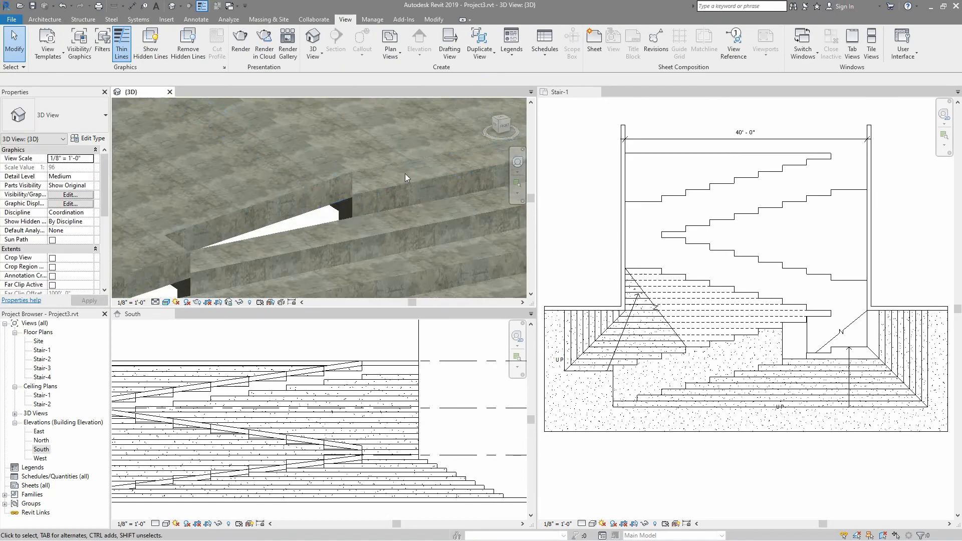
shift+middle_drag(405, 173, 416, 189)
scroll(416, 189, down, 5)
scroll(279, 240, up, 4)
click(365, 213)
click(405, 43)
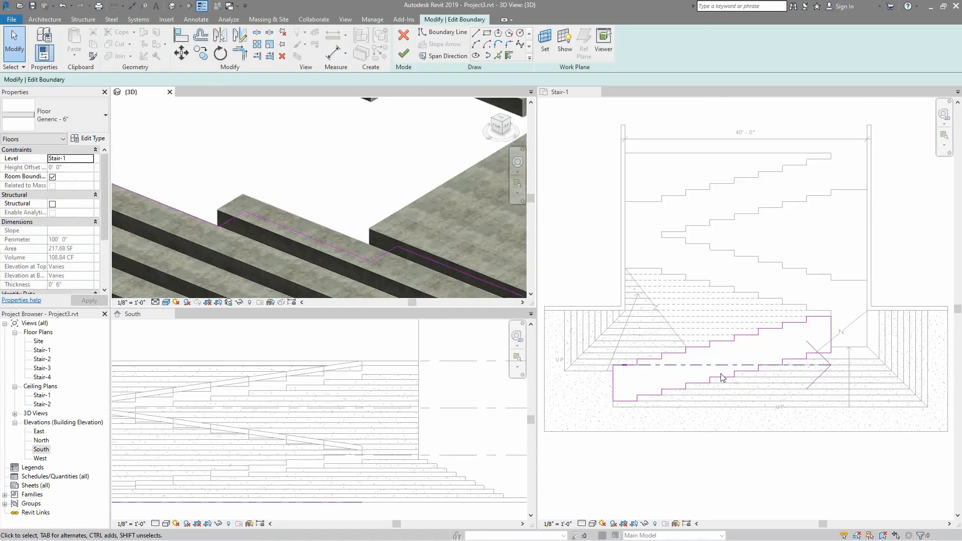
click(721, 365)
click(74, 194)
click(90, 301)
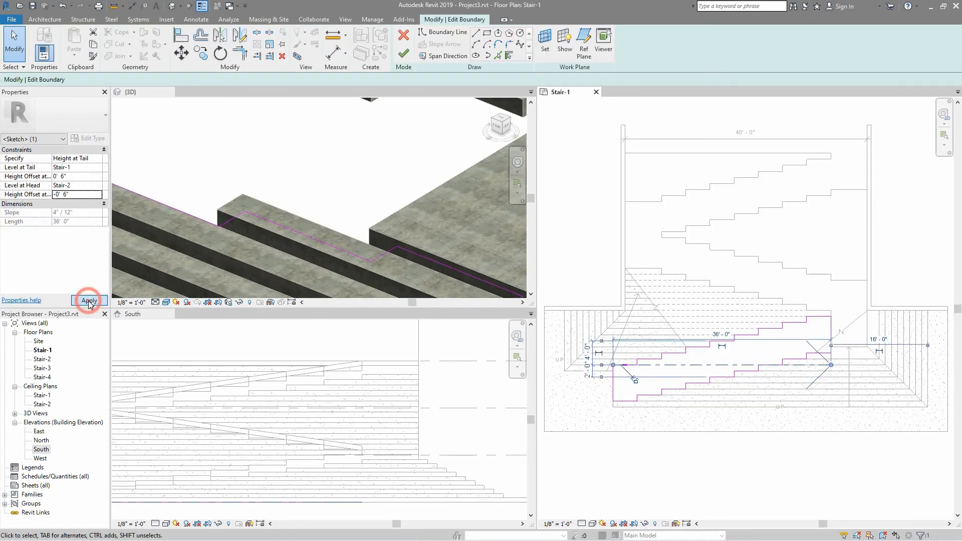
click(404, 54)
key(Escape)
Set the Stair-1 to Stair-3 stair's top offset to -1', lower it further to -1' 6", and deselect the stair
scroll(363, 146, down, 5)
shift+middle_drag(407, 223, 466, 220)
mouse_move(261, 172)
middle_down()
mouse_move(211, 186)
mouse_move(351, 188)
middle_up()
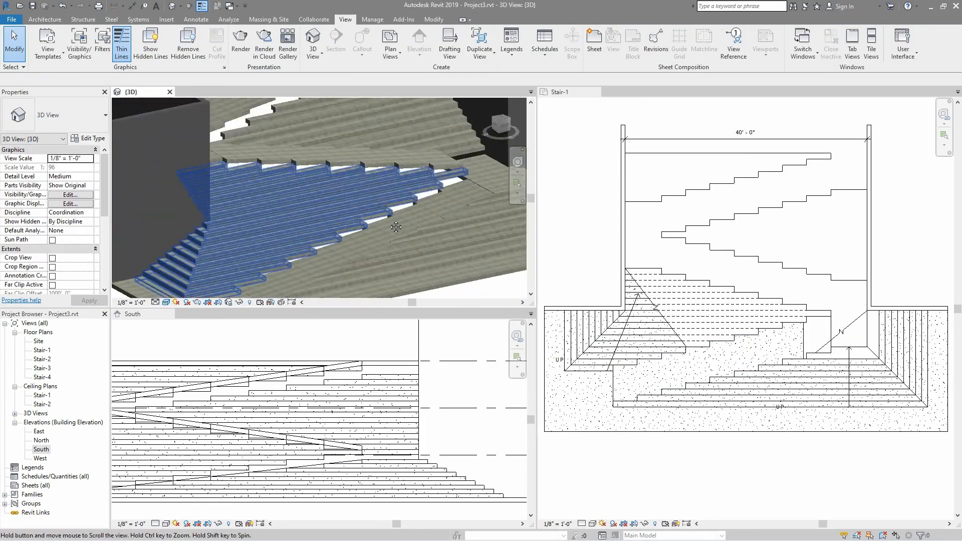
click(414, 185)
scroll(461, 356, down, 2)
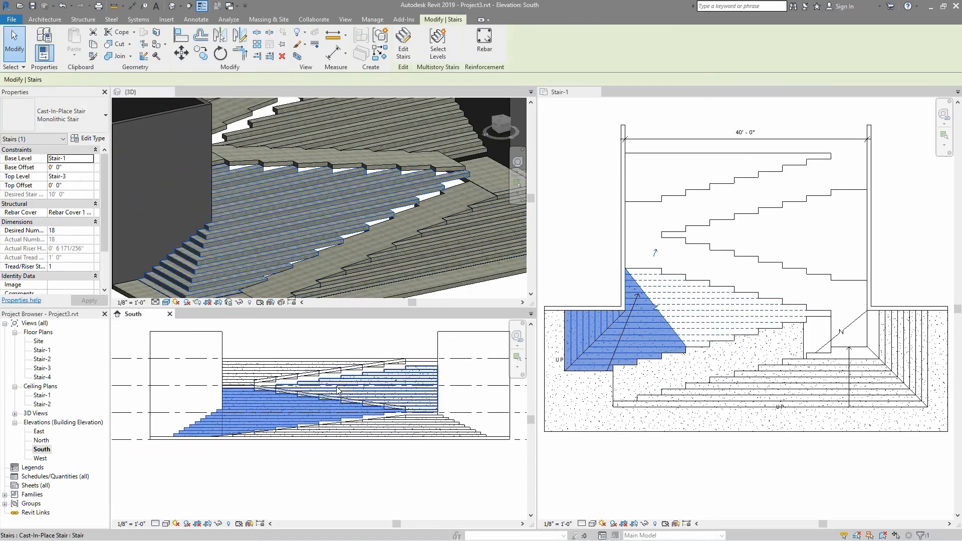
click(77, 182)
click(92, 299)
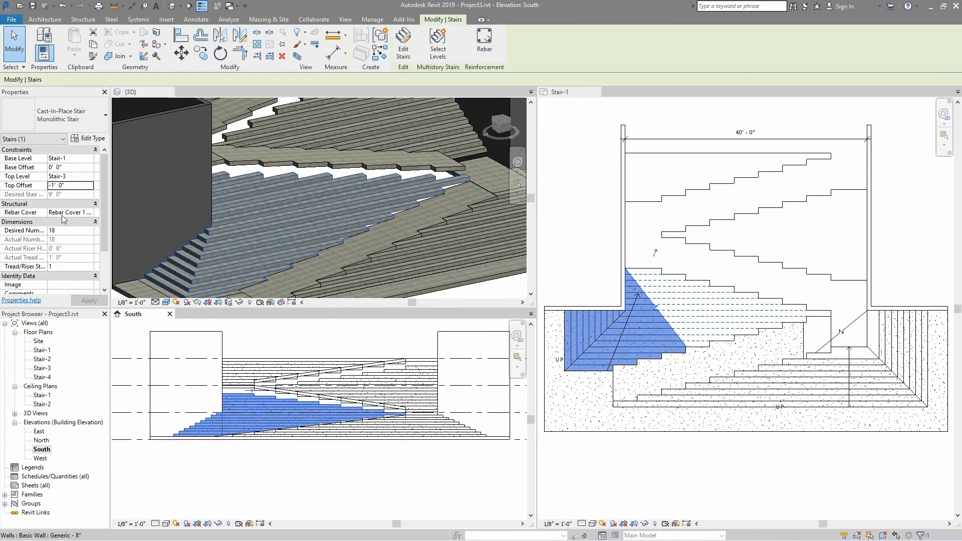
click(89, 301)
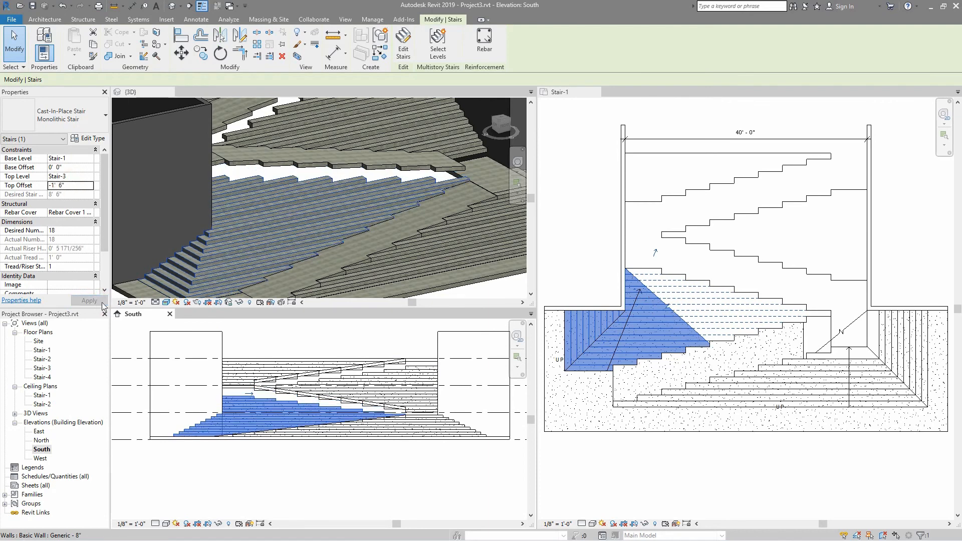
scroll(459, 196, up, 4)
scroll(397, 216, down, 2)
click(373, 176)
Change the Stair-3 level's elevation to 8' in the South elevation
scroll(363, 386, down, 3)
scroll(469, 393, up, 3)
scroll(471, 385, up, 3)
click(450, 372)
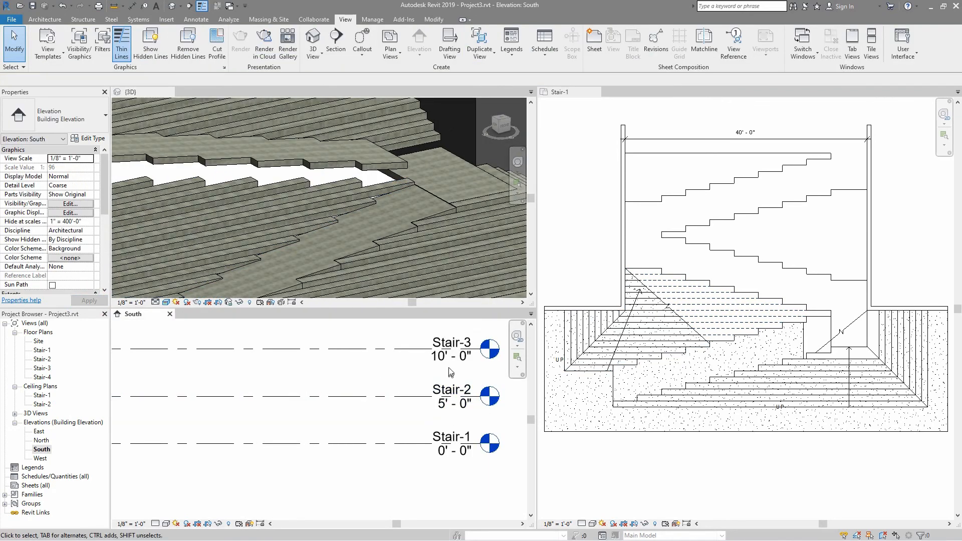
double_click(443, 357)
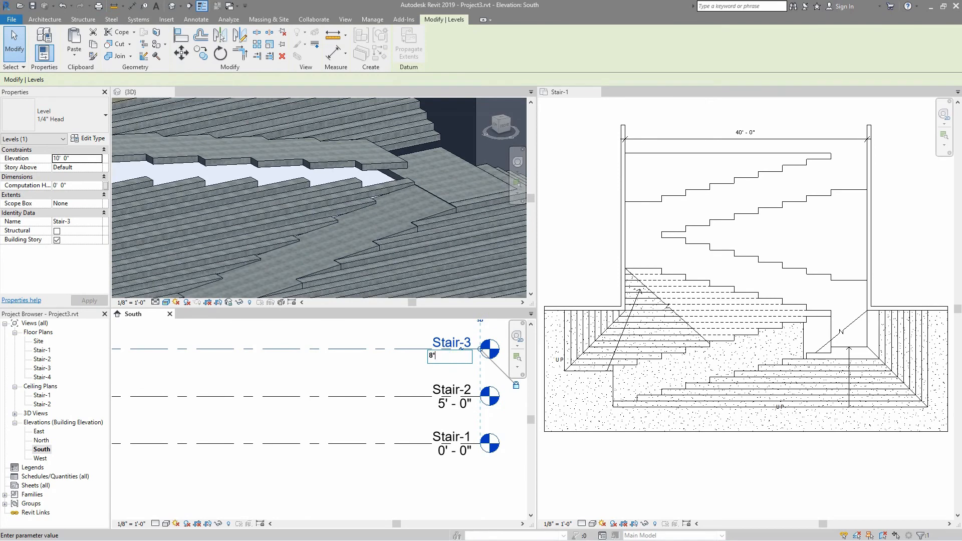
key(Return)
click(392, 357)
scroll(392, 359, down, 4)
scroll(419, 226, down, 2)
click(376, 364)
Raise the Stair-3 level's elevation to 9'
scroll(417, 367, up, 6)
click(412, 359)
text(9')
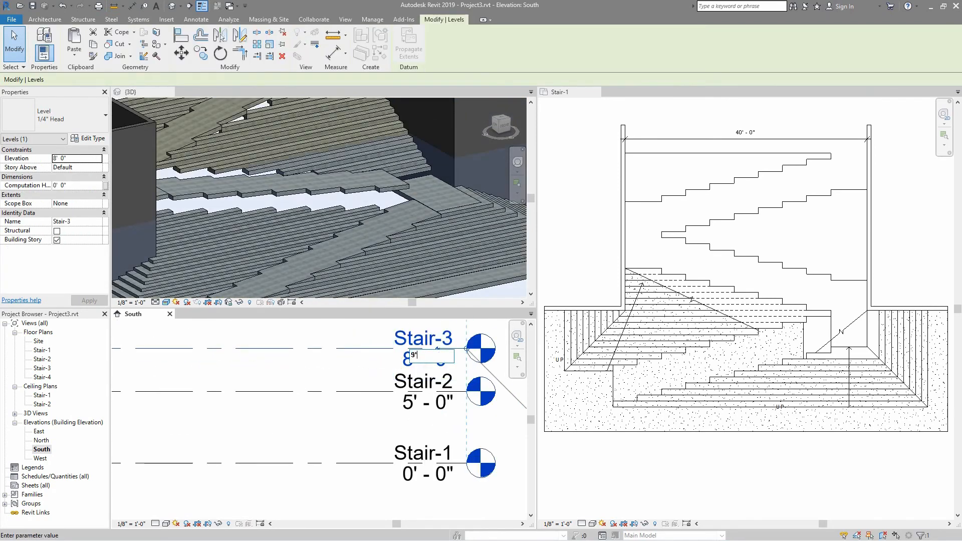
key(Return)
Set the Stair-1 to Stair-3 stair's top offset to -6", apply it, and deselect the stair
click(279, 209)
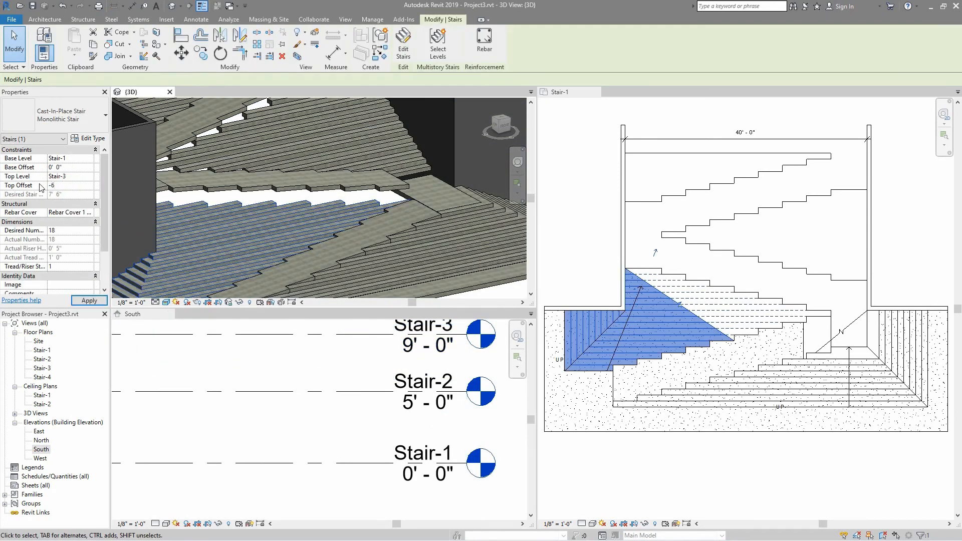
click(86, 300)
key(Escape)
Compare the Stair-1 to Stair-3 stair's last step with the landing in 3D and set its top offset to -1'
scroll(432, 200, up, 4)
shift+middle_drag(400, 210, 345, 236)
scroll(351, 228, down, 3)
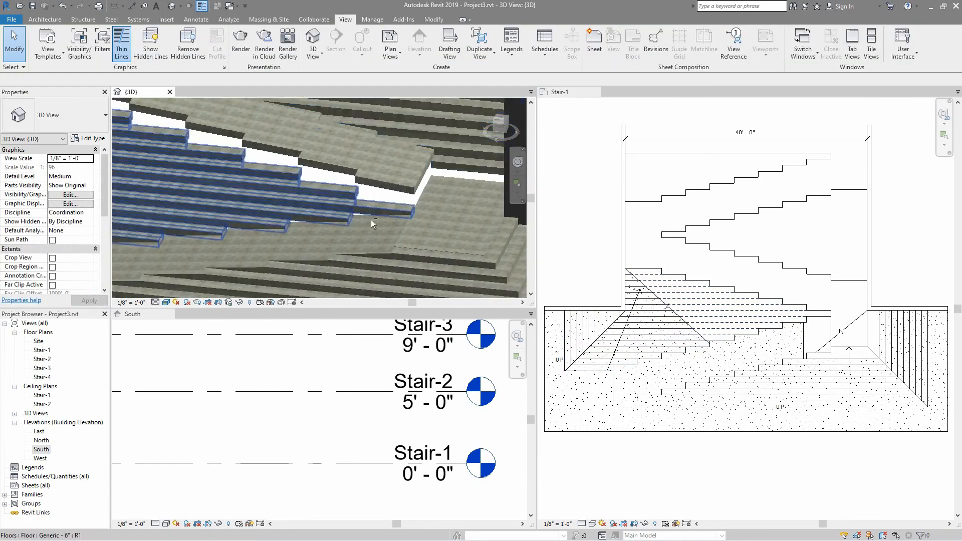
scroll(431, 216, up, 3)
scroll(464, 216, up, 2)
click(375, 215)
click(71, 186)
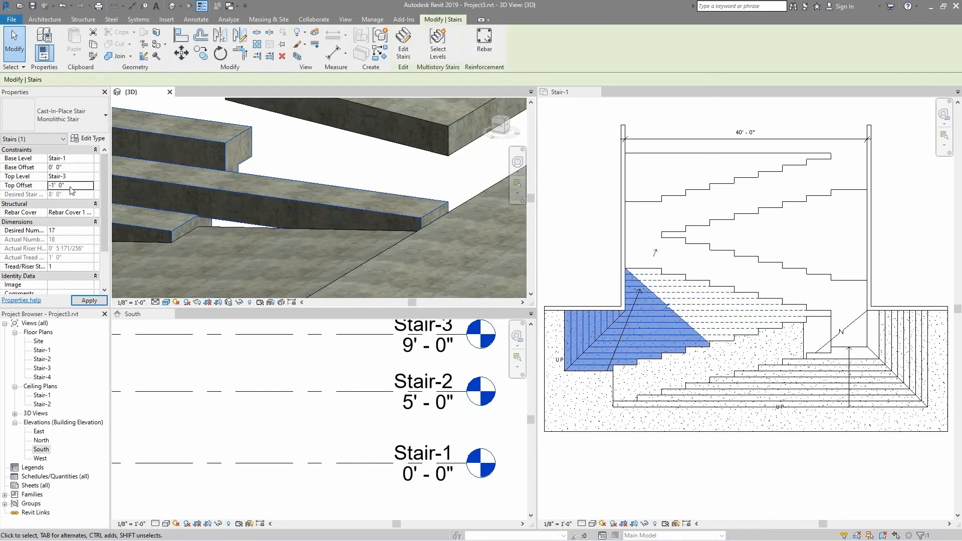
click(95, 301)
key(Escape)
Examine how the sloped floor between Stair-2 and Stair-3 meets the steps in the 3D view and South elevation
scroll(383, 220, down, 3)
mouse_move(383, 221)
shift+middle_down()
mouse_move(397, 263)
mouse_move(379, 209)
shift+middle_up()
scroll(380, 235, down, 3)
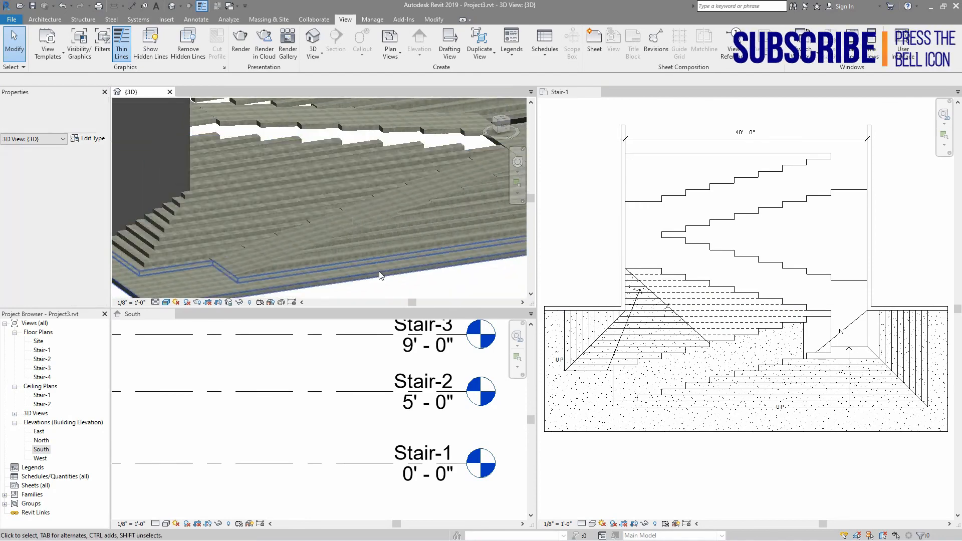
shift+middle_drag(379, 275, 301, 201)
click(279, 196)
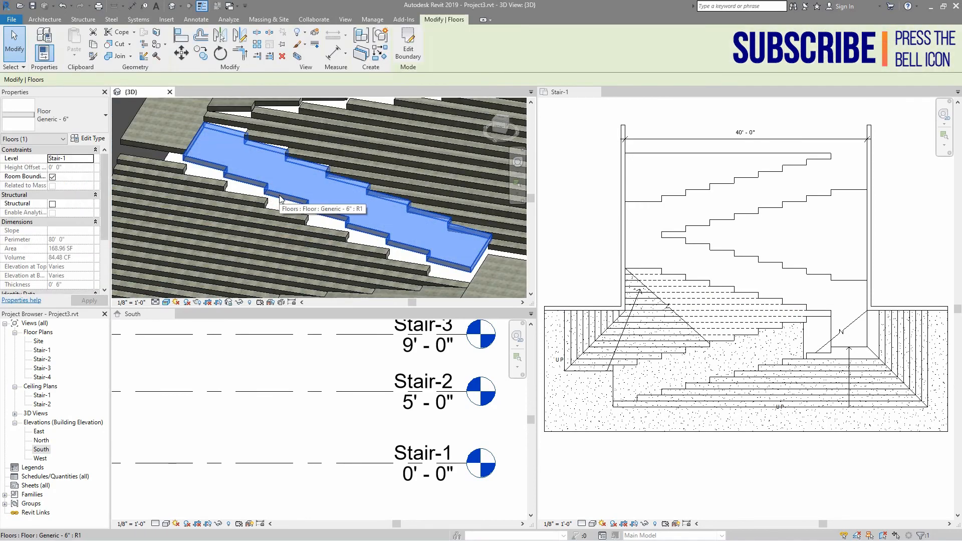
key(Escape)
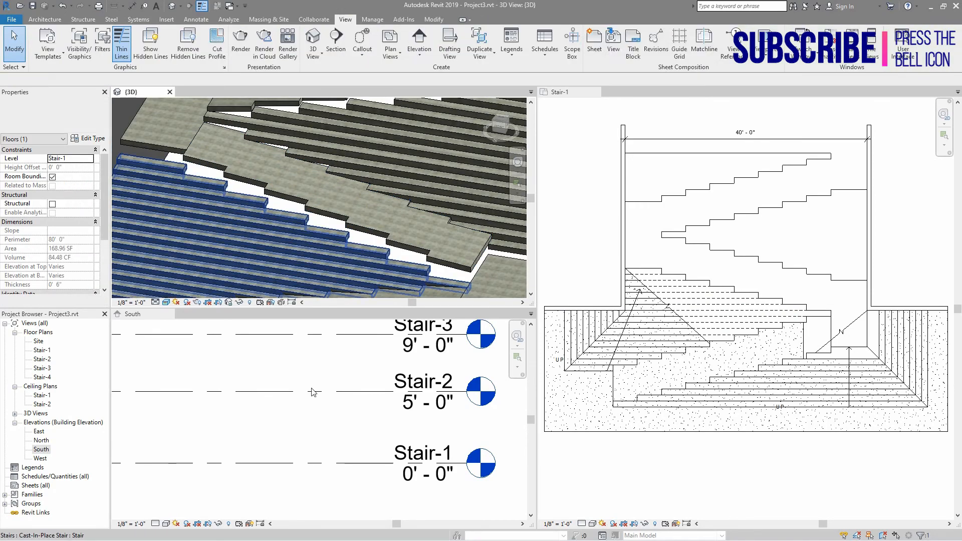
scroll(312, 391, down, 5)
middle_drag(296, 408, 444, 443)
scroll(225, 389, up, 4)
click(339, 389)
mouse_move(339, 388)
middle_down()
mouse_move(159, 371)
mouse_move(343, 385)
middle_up()
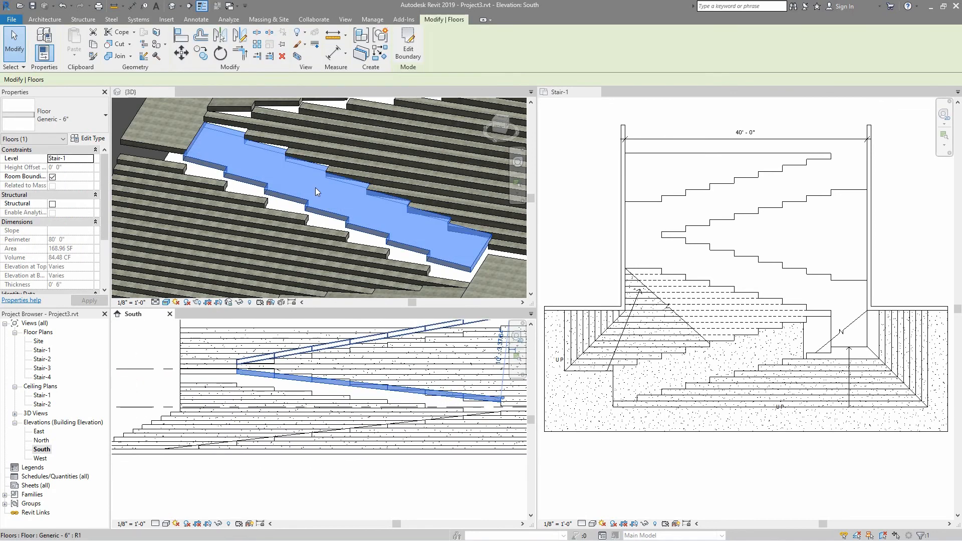
Edit the Stair-2 to Stair-3 sloped floor's boundary and set its slope arrow's tail height offset to 0'
double_click(316, 189)
click(719, 274)
click(76, 177)
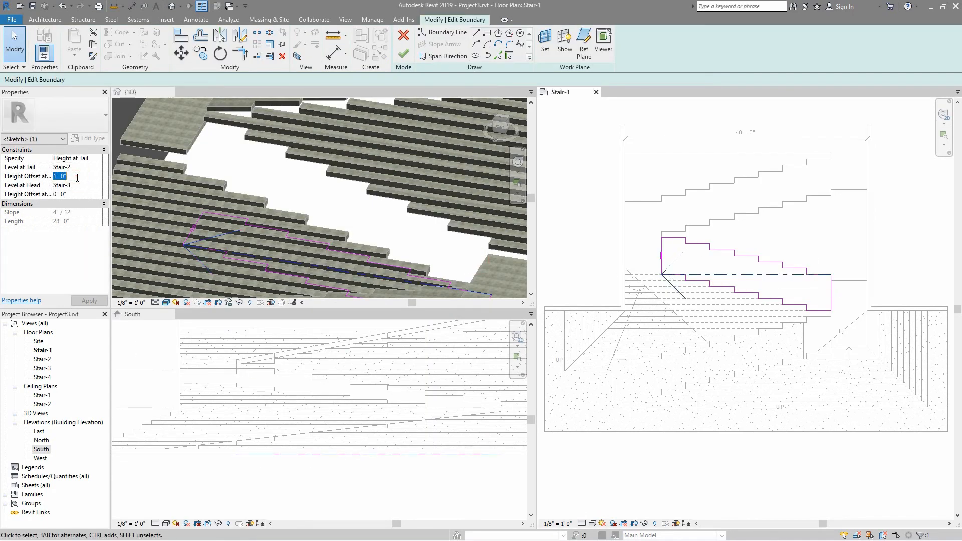
click(86, 301)
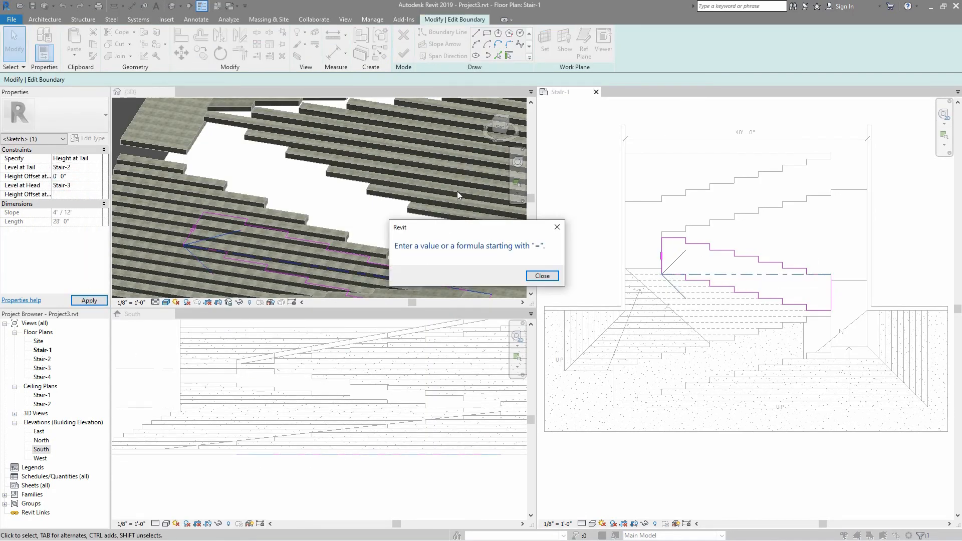
click(543, 275)
click(88, 300)
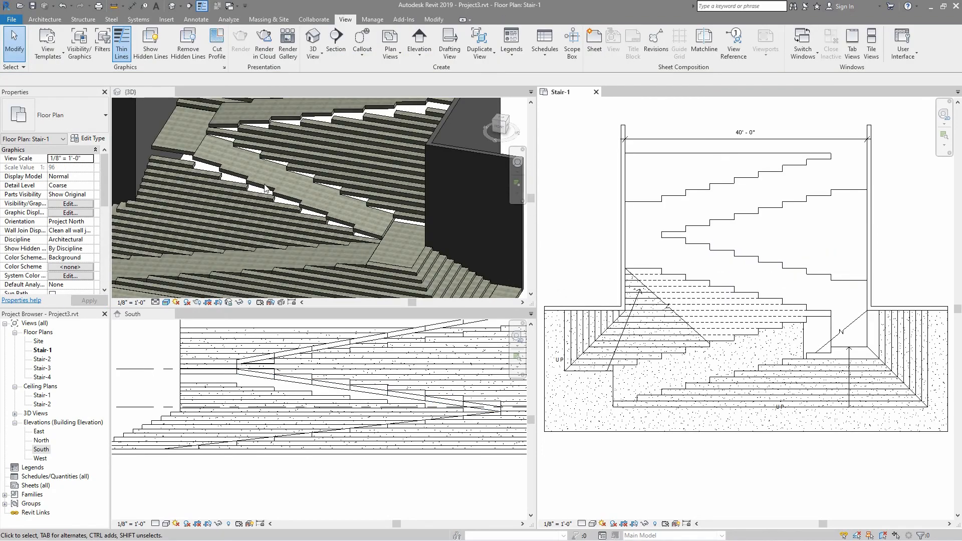
Set the Stair-3 level's elevation back to 8' in the South elevation and deselect the level
click(295, 386)
click(294, 384)
scroll(192, 370, down, 2)
click(157, 382)
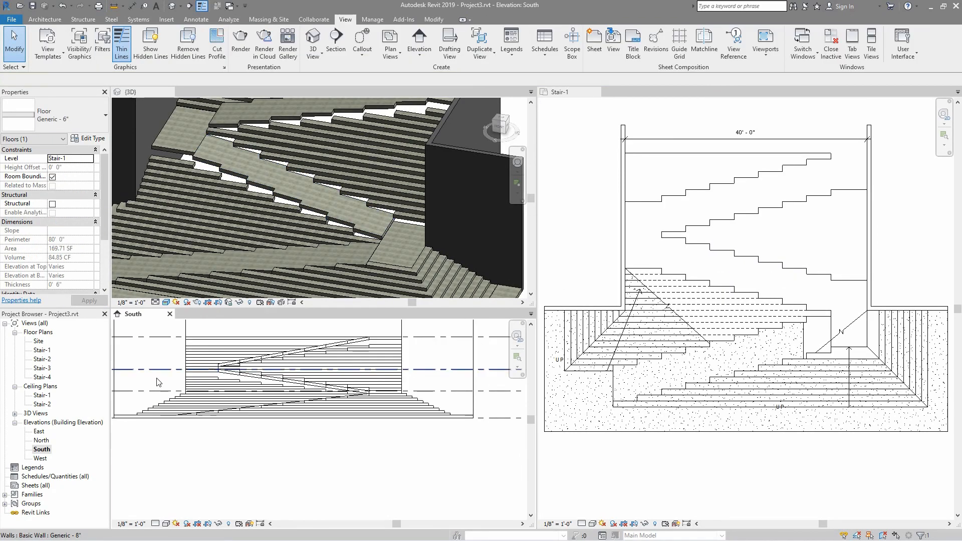
middle_drag(423, 391, 150, 408)
scroll(418, 394, up, 2)
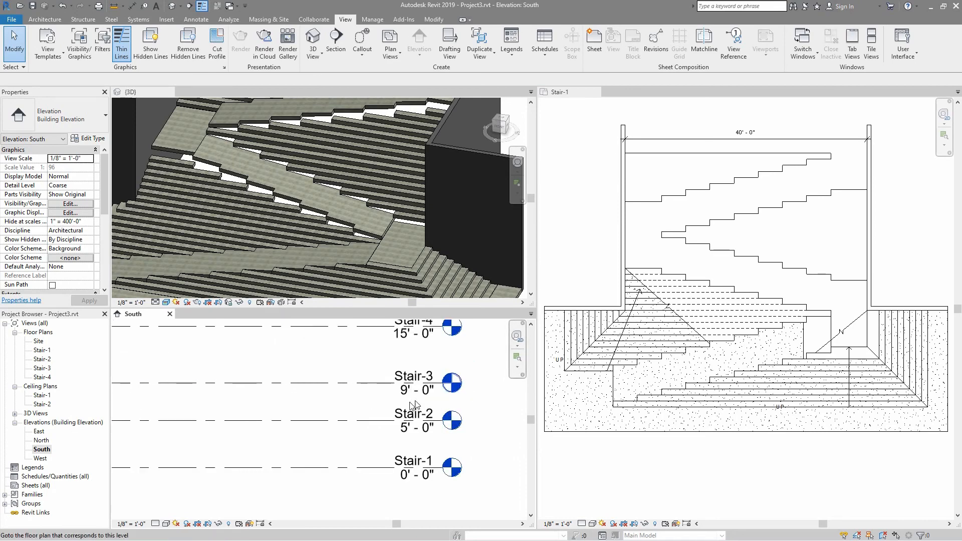
double_click(415, 390)
text(8)
key(Return)
key(Escape)
Set the Stair-1 to Stair-3 stair's top offset to 0', apply it, and check it against the floors in 3D
scroll(416, 388, down, 2)
middle_drag(211, 396, 421, 381)
scroll(241, 396, up, 2)
click(251, 400)
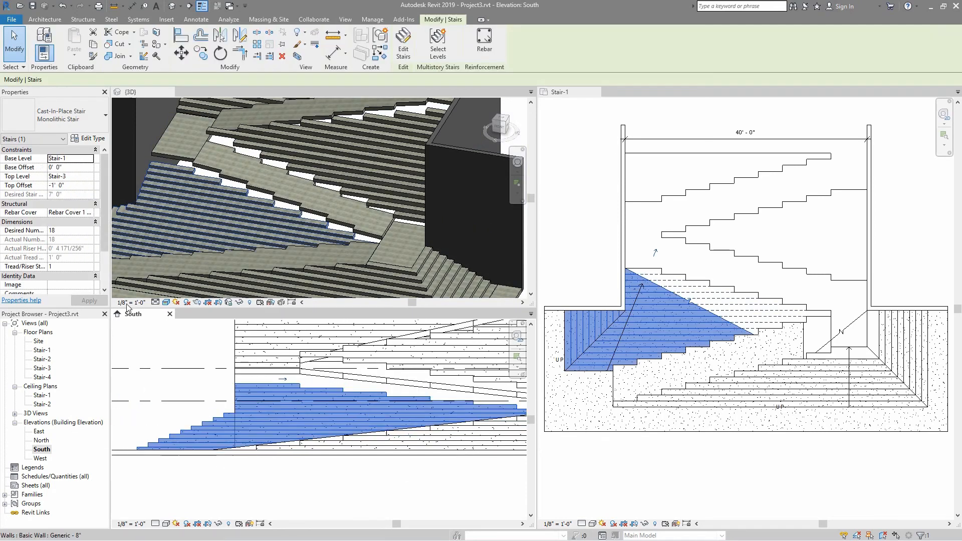
click(90, 302)
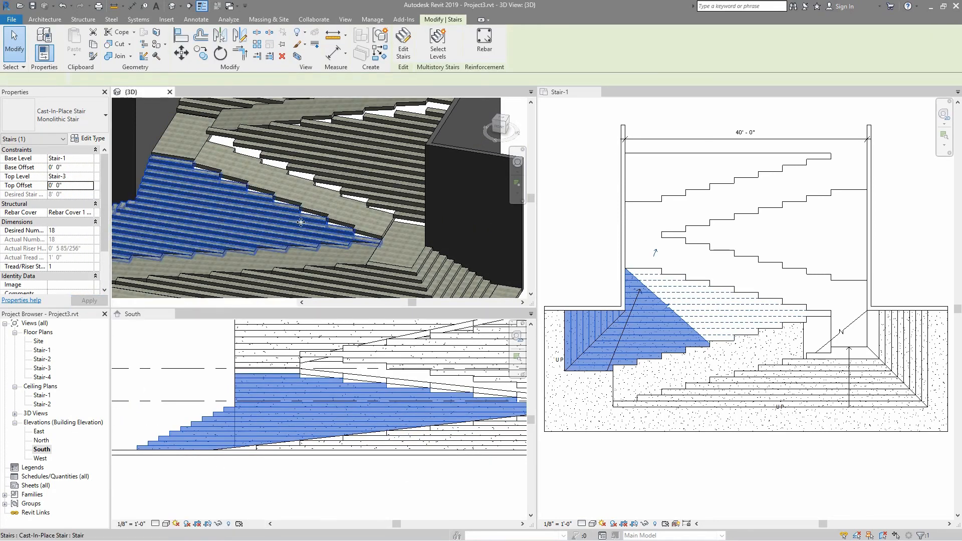
shift+middle_drag(280, 225, 381, 206)
scroll(451, 202, up, 3)
key(Escape)
Raise the Stair-1 to Stair-3 stair's top offset to 3" and fine-tune it against the Stair-2 landing
scroll(453, 202, up, 4)
click(237, 223)
click(66, 185)
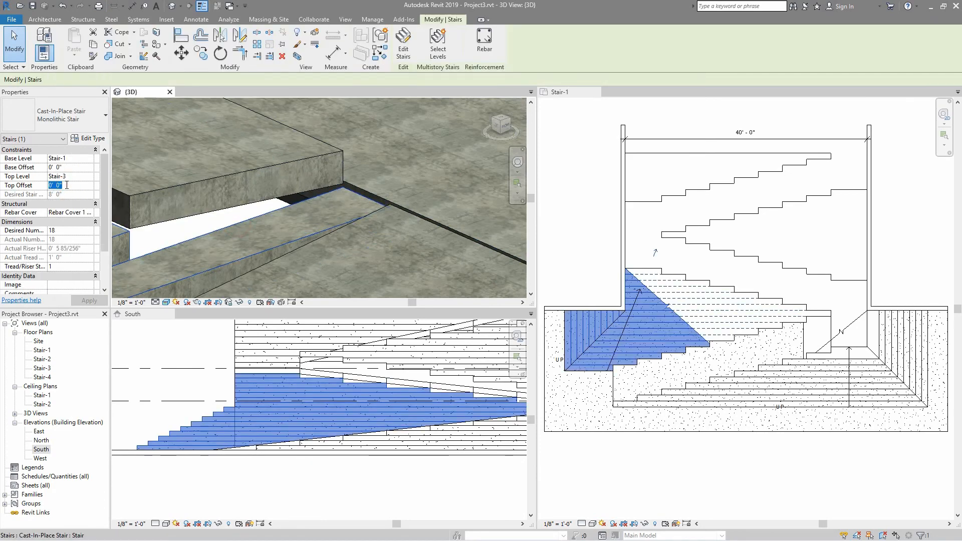
click(90, 301)
click(67, 185)
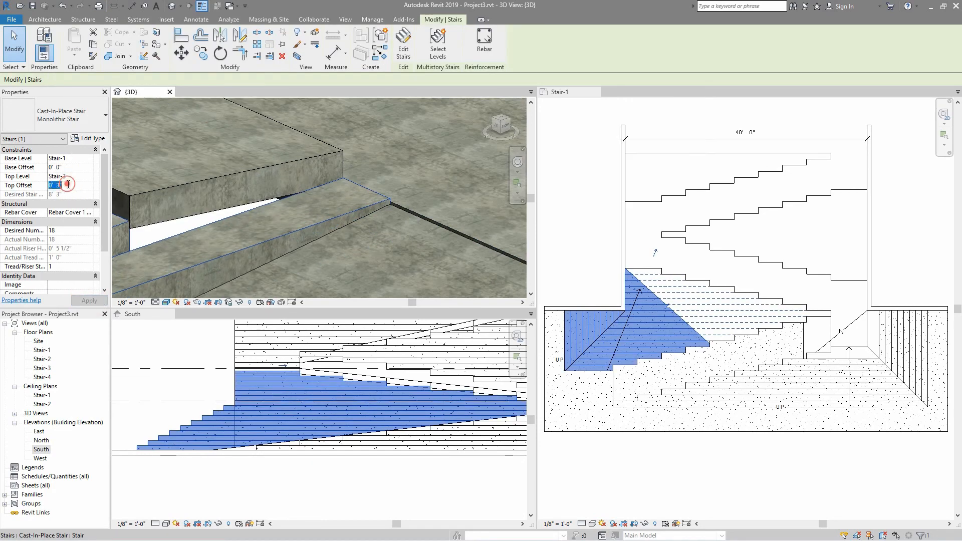
click(89, 301)
key(Escape)
Lower the Stair-3 landing by setting its height offset to -6", and deselect it
scroll(220, 232, down, 5)
shift+middle_drag(221, 232, 165, 242)
click(203, 166)
key(Escape)
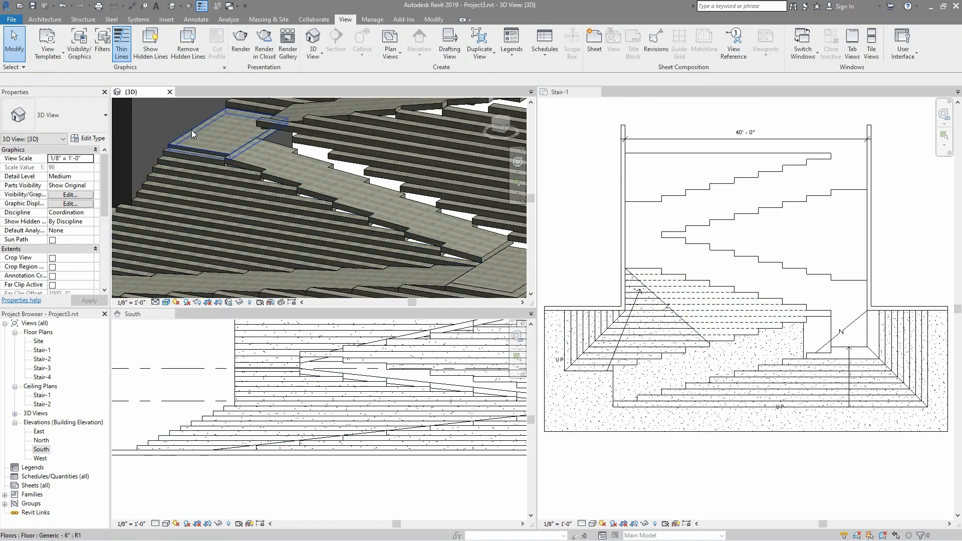
click(192, 130)
click(69, 167)
click(91, 301)
click(64, 167)
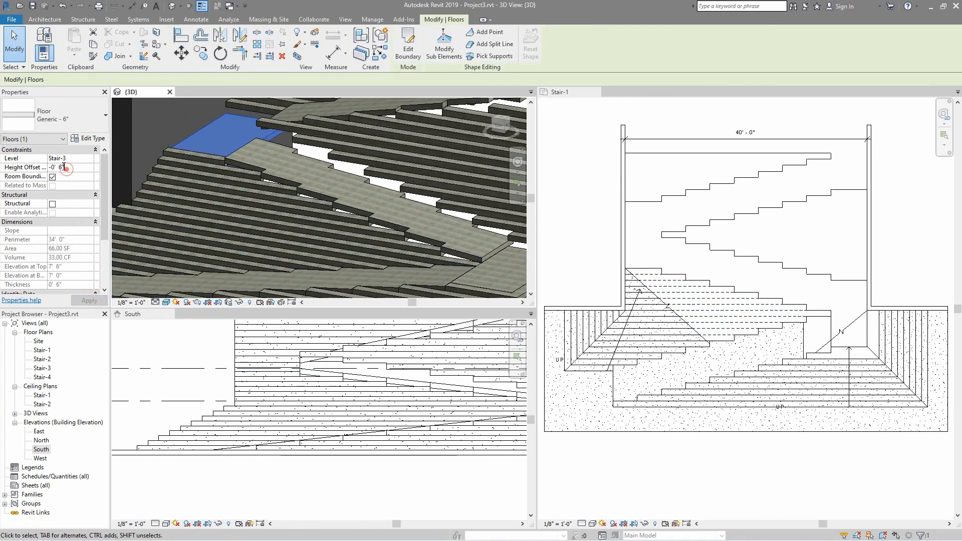
key(Escape)
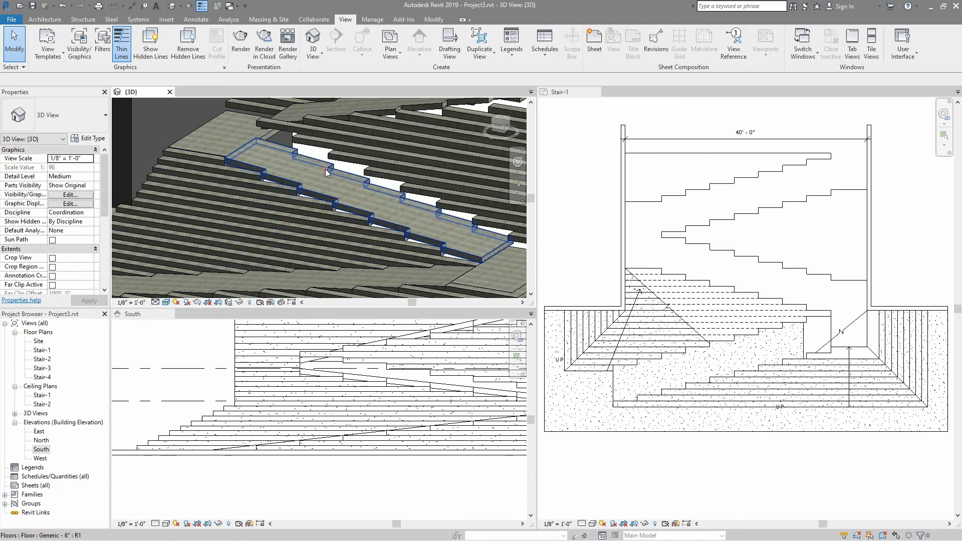
Edit the Stair-2 to Stair-3 sloped floor, set its slope arrow's tail offset to -4", lower the head offset, and finish the sketch
click(326, 169)
double_click(348, 170)
click(807, 274)
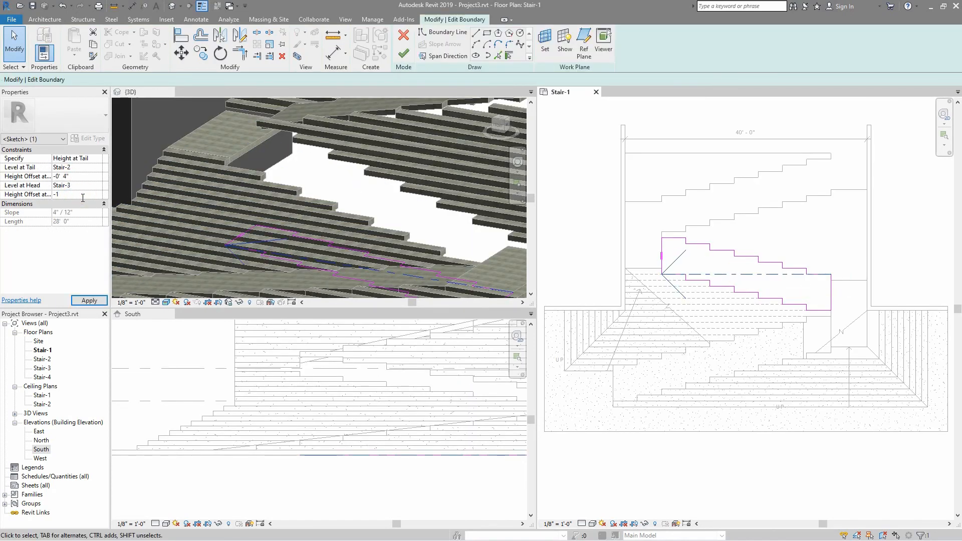
click(403, 54)
key(Escape)
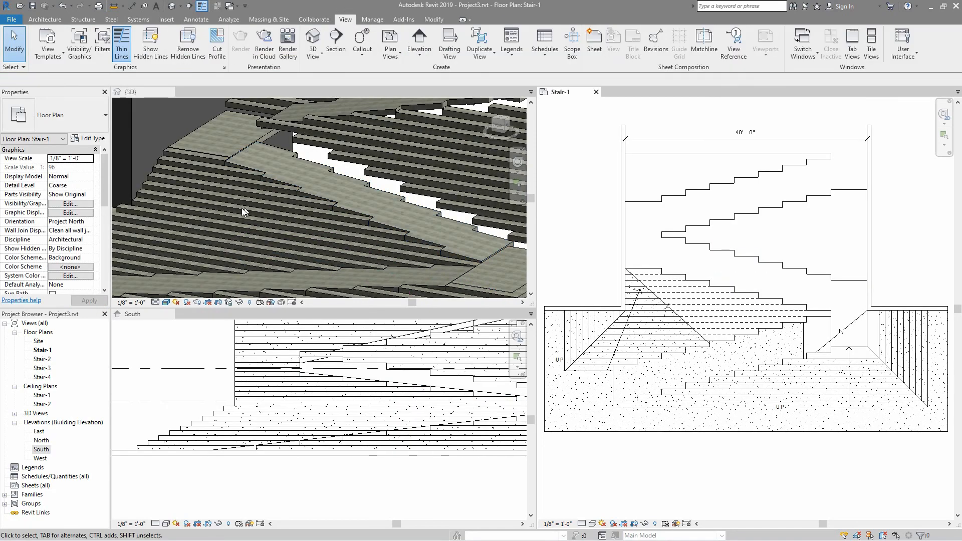
Edit the Stair-2 to Stair-3 sloped floor, set its slope arrow's tail height offset to -5", finish the sketch, and check it in 3D
mouse_move(242, 208)
shift+middle_down()
mouse_move(324, 218)
mouse_move(313, 220)
shift+middle_up()
scroll(324, 218, down, 3)
scroll(313, 220, up, 5)
double_click(335, 191)
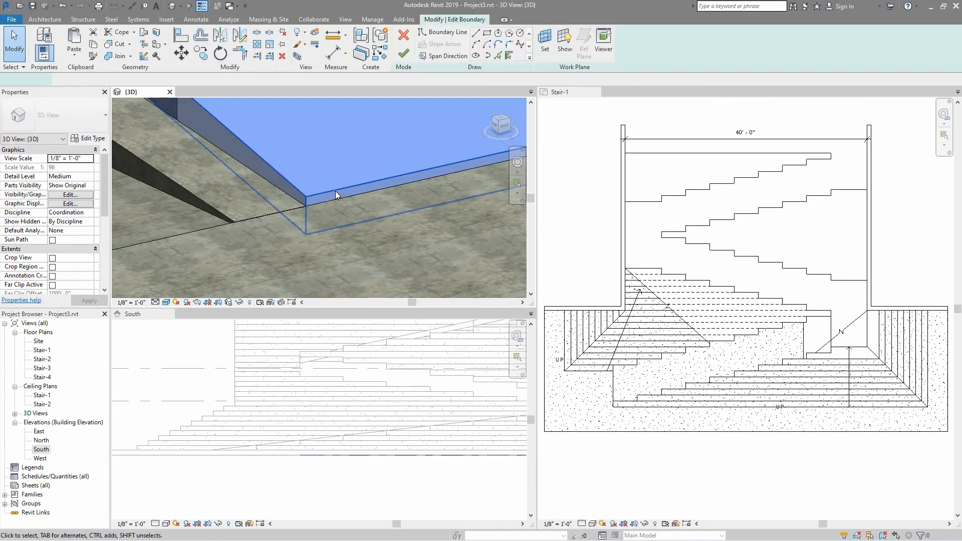
click(64, 176)
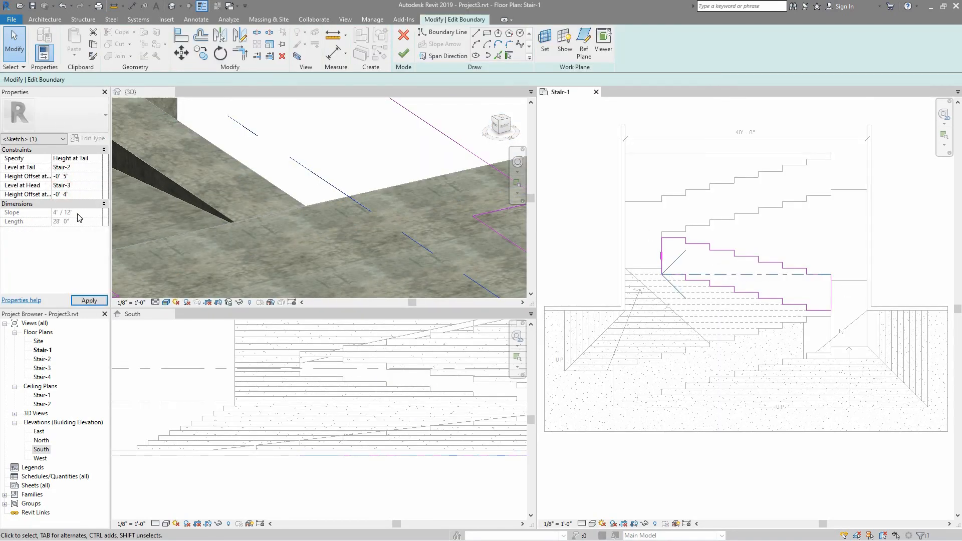
click(90, 300)
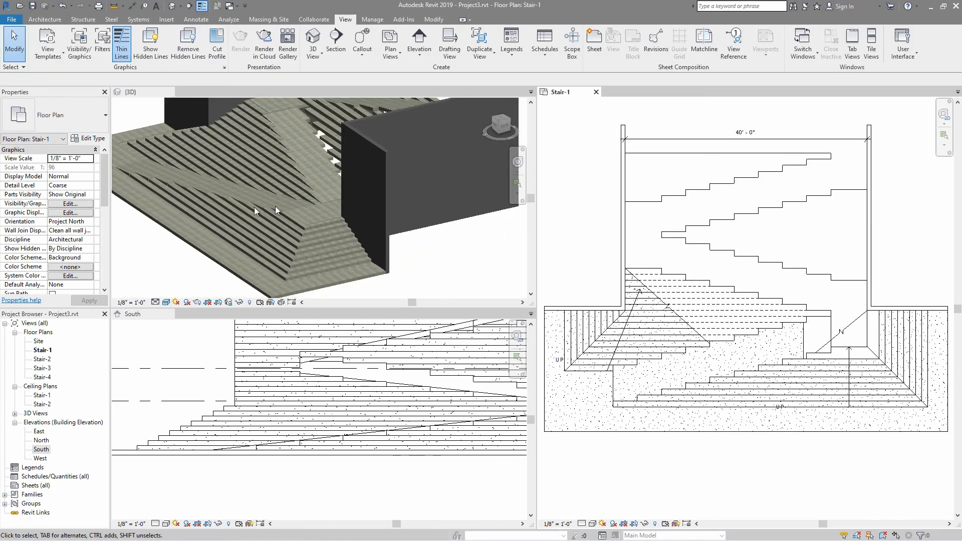
shift+middle_drag(275, 206, 310, 192)
scroll(371, 161, up, 1)
click(357, 158)
key(Escape)
Set the Stair-4 level's elevation to 13' in the South elevation
scroll(226, 351, down, 3)
middle_drag(279, 390, 227, 396)
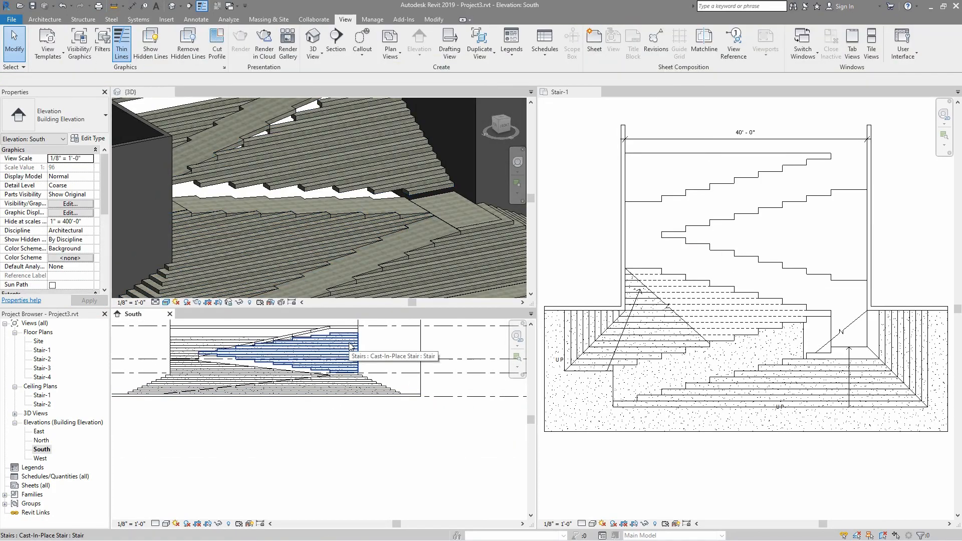
middle_drag(465, 350, 183, 353)
scroll(368, 337, up, 5)
double_click(356, 367)
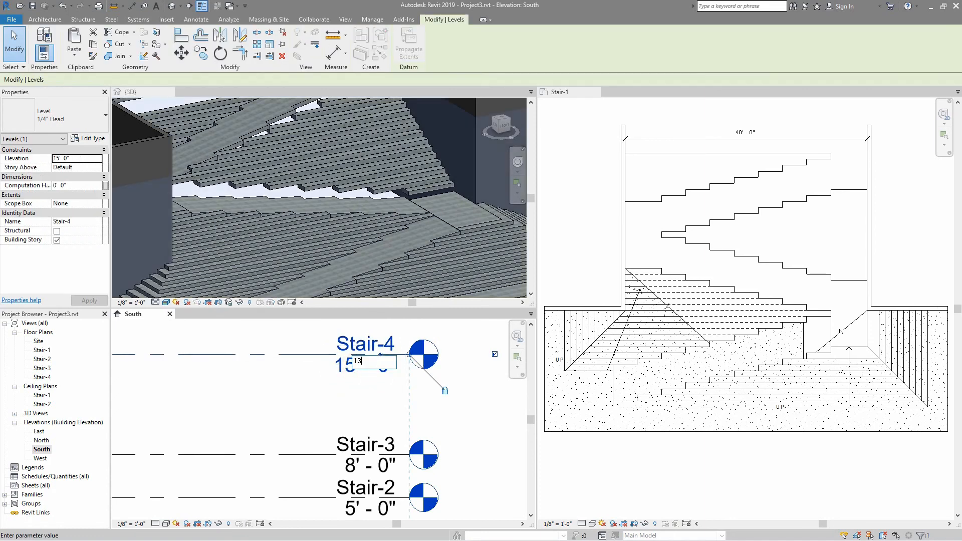
text(13)
key(Return)
scroll(323, 248, down, 4)
scroll(310, 376, down, 4)
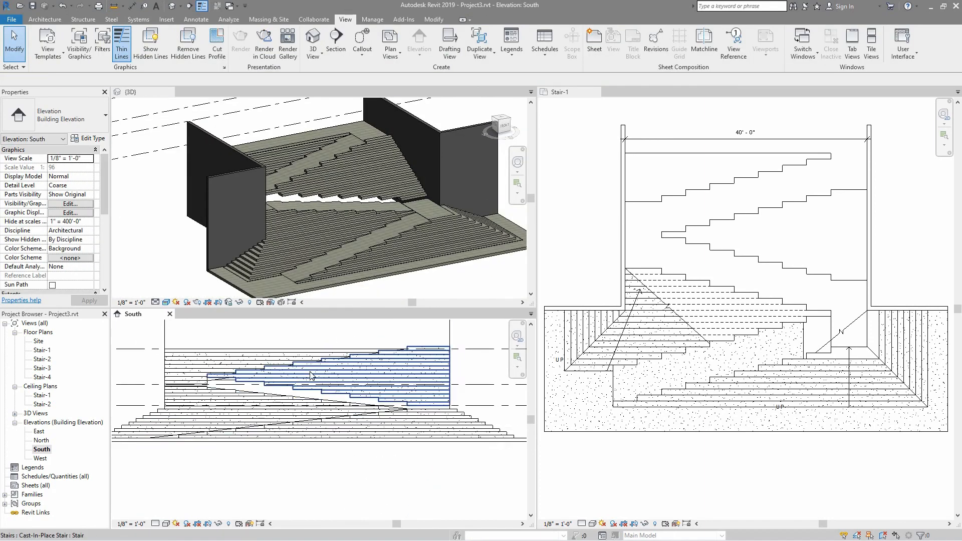
Select the Stair-2 to Stair-4 stair and set its desired number of risers to 16
click(310, 375)
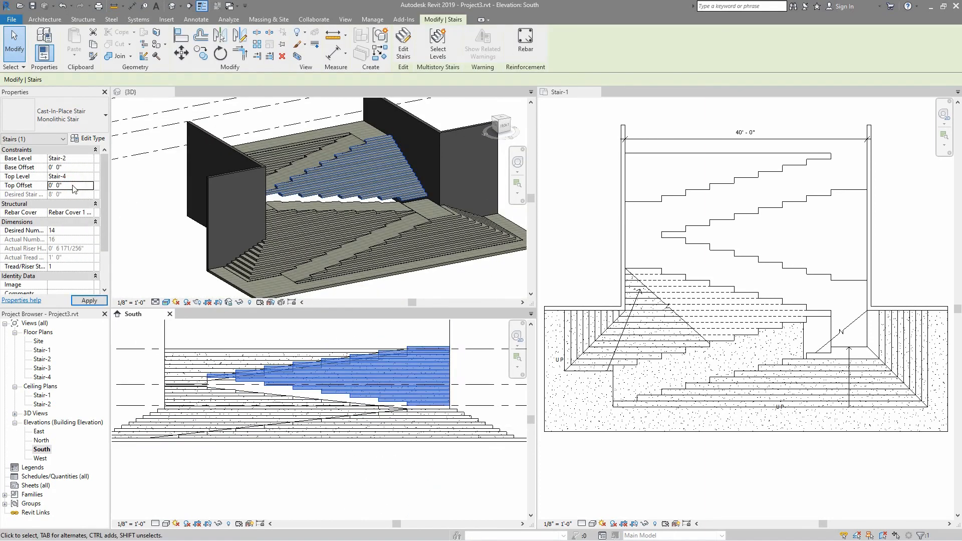
click(91, 301)
click(91, 159)
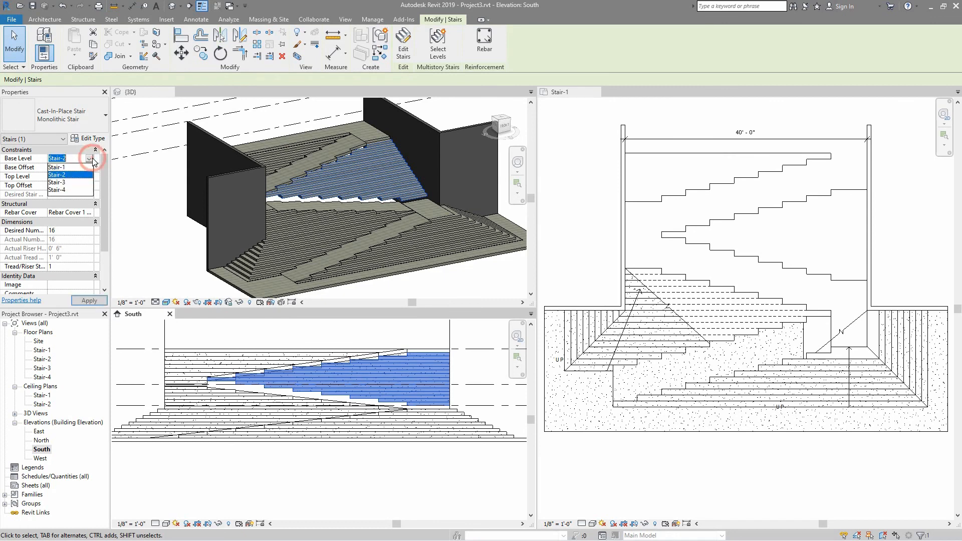
Lower the Stair-4 level's elevation to 11' in the South elevation
scroll(352, 432, down, 3)
middle_drag(361, 428, 138, 419)
scroll(355, 394, up, 4)
double_click(351, 392)
click(453, 352)
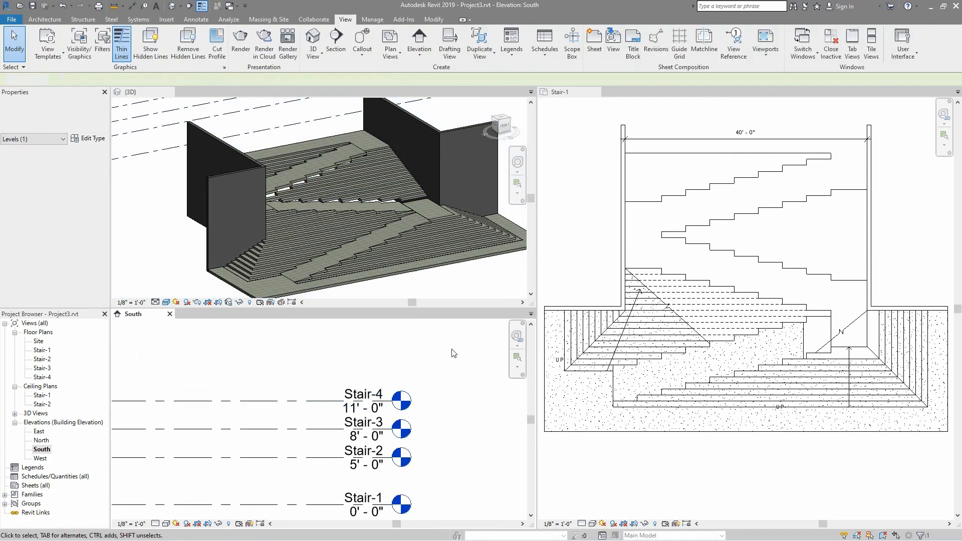
Set the Stair-2 to Stair-4 stair's base offset to -1', apply it, and deselect the stair
scroll(453, 352, down, 3)
middle_drag(270, 374, 446, 371)
scroll(240, 385, up, 3)
click(443, 368)
click(63, 167)
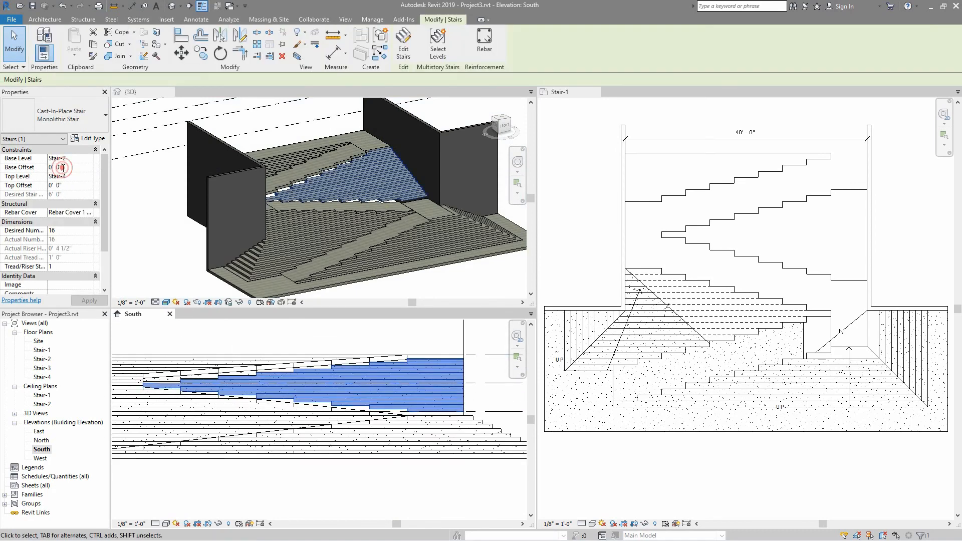
click(90, 300)
key(Escape)
scroll(410, 206, up, 4)
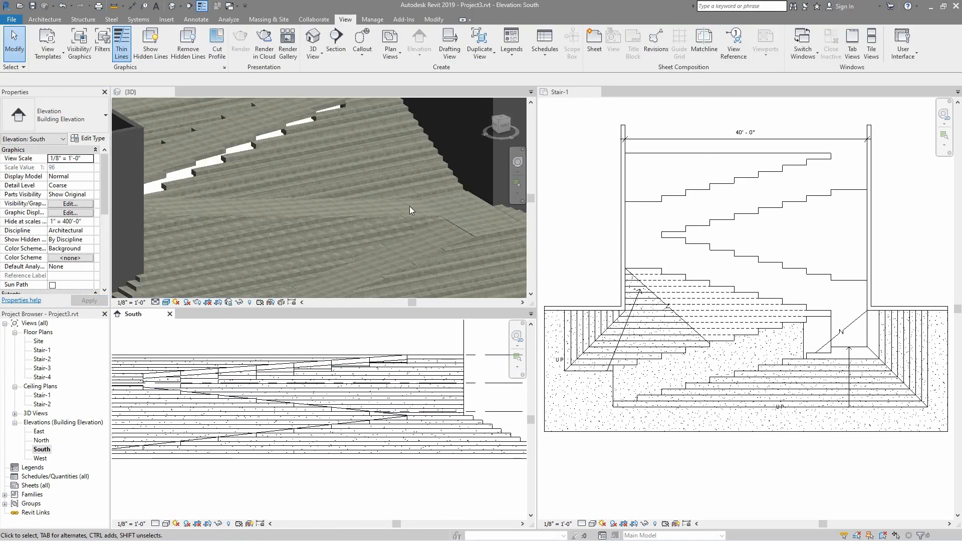
Try a base offset of -10" on the Stair-2 to Stair-4 stair, then refine it to -10 1/2" against the Stair-2 landing
shift+middle_drag(410, 206, 389, 237)
scroll(304, 195, up, 5)
click(308, 184)
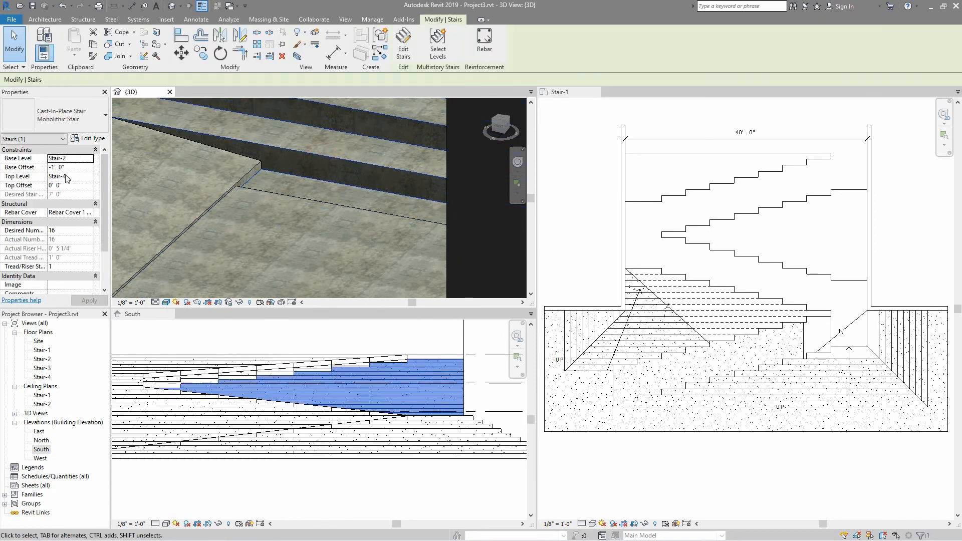
click(87, 300)
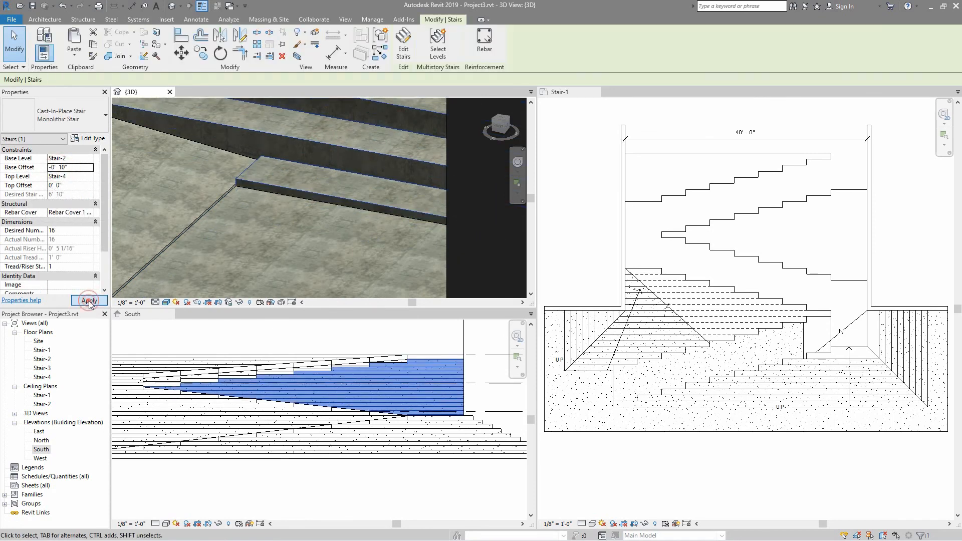
click(89, 301)
click(89, 302)
scroll(306, 225, down, 4)
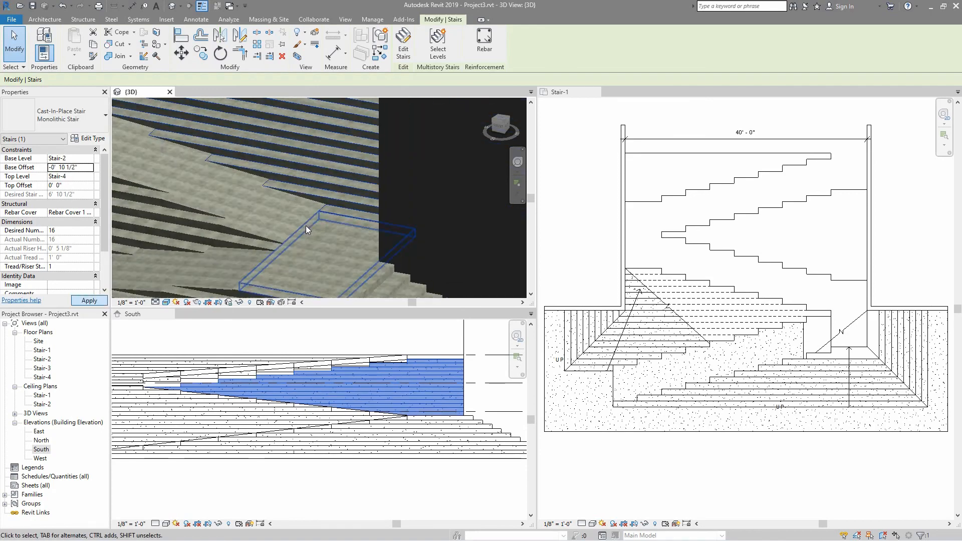
Edit the Stair-2 to Stair-3 sloped floor, adjust its slope arrow's head height offset, and finish the sketch
middle_drag(305, 225, 282, 158)
scroll(282, 158, up, 2)
double_click(223, 240)
click(730, 275)
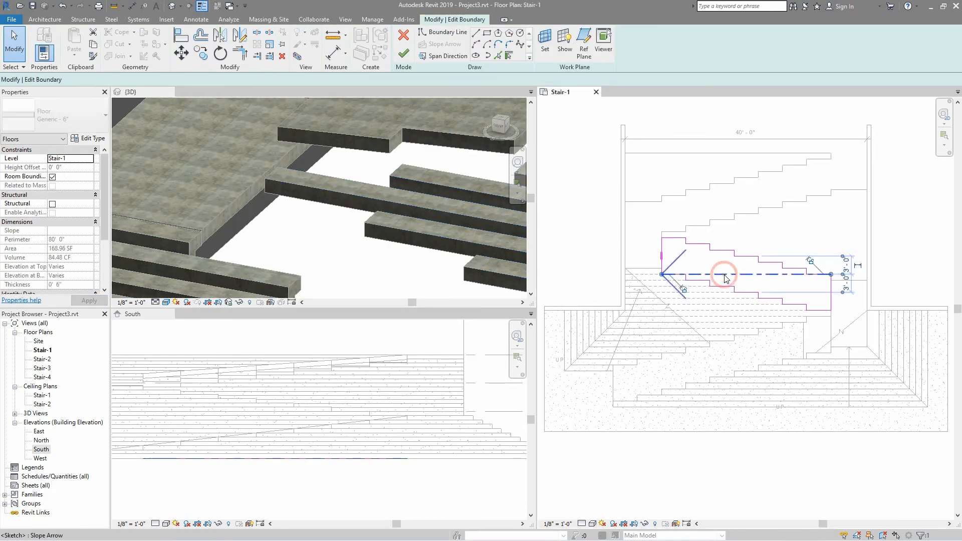
click(66, 195)
click(89, 301)
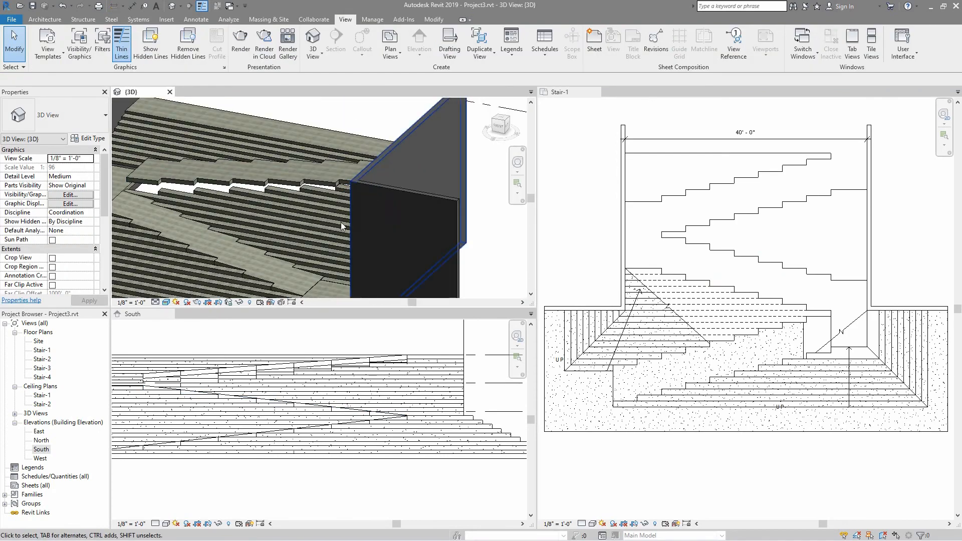
Edit the Stair-3 to Stair-4 sloped floor, set its slope arrow's tail height offset to 0', and finish the sketch
click(249, 367)
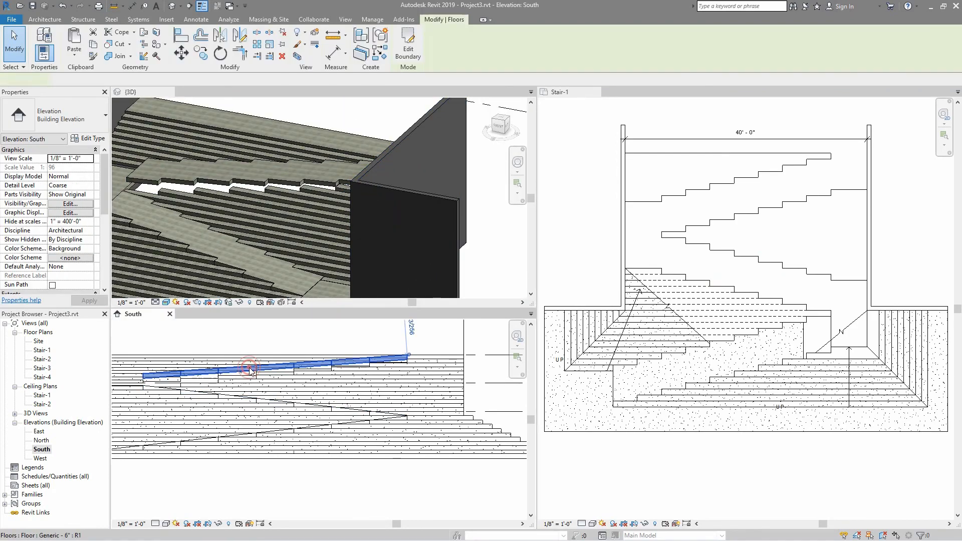
middle_drag(228, 368, 393, 351)
double_click(357, 356)
key(Escape)
key(Escape)
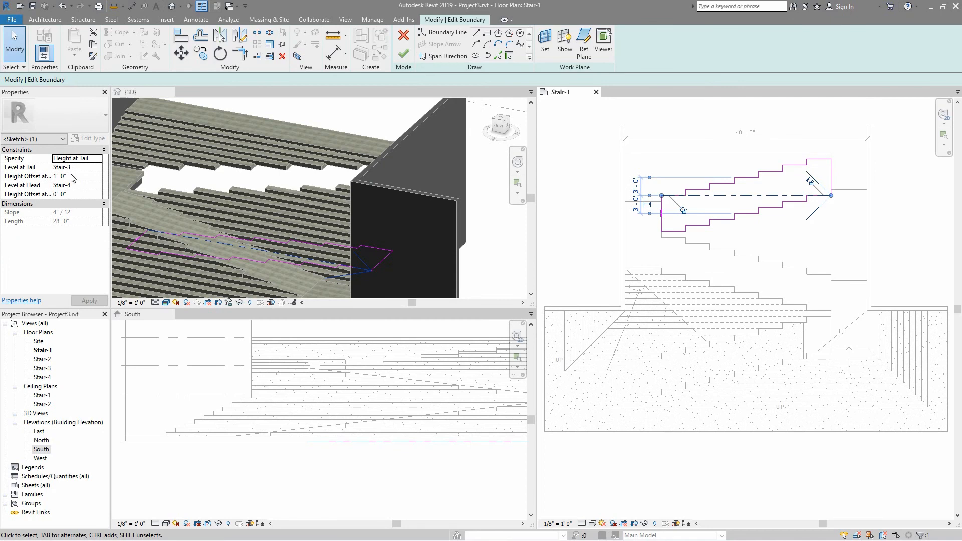
click(72, 176)
key(Return)
key(Return)
text(0)
click(91, 300)
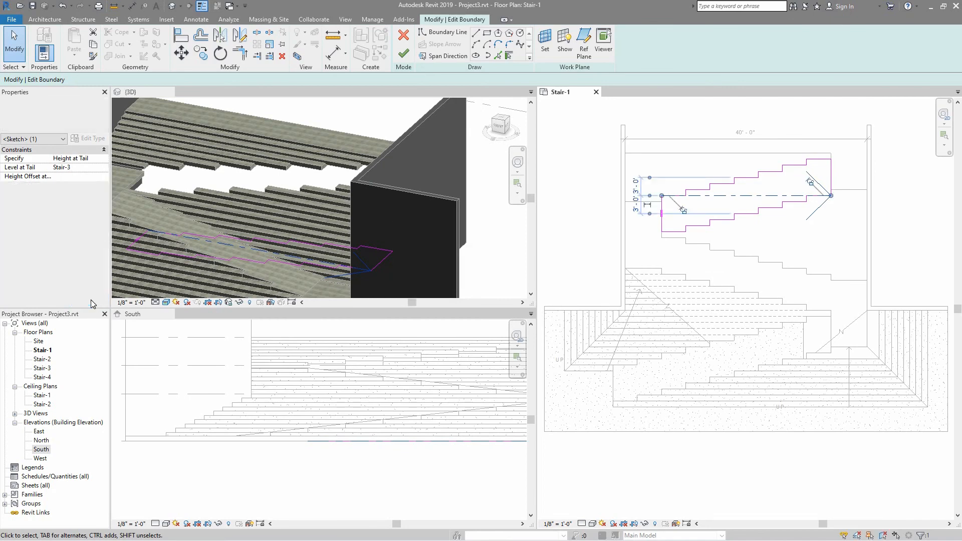
click(403, 53)
key(Escape)
Set the Stair-3 to Stair-4 stair's base offset to -6", lower it to -7", and fine-tune it against the Stair-3 landing
middle_drag(206, 181, 349, 173)
click(311, 150)
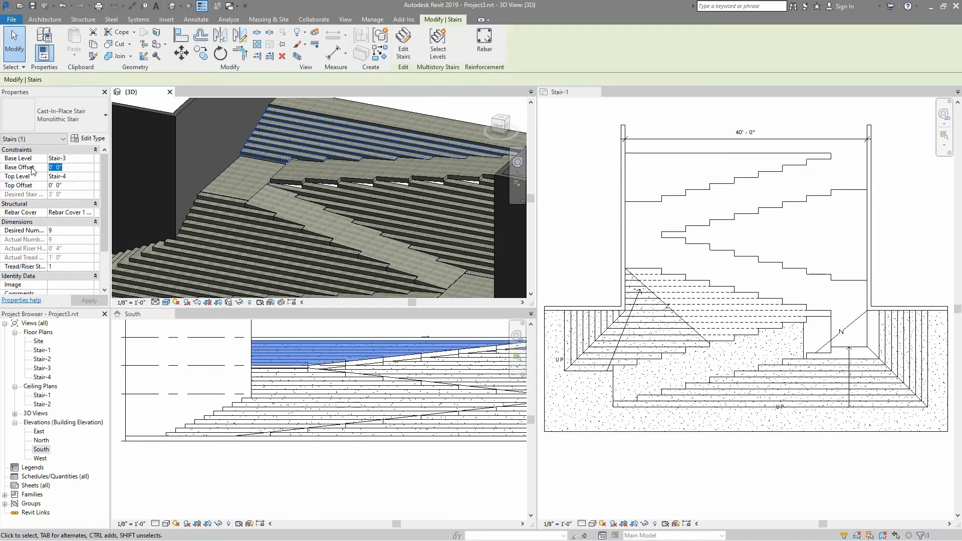
text(-6")
click(90, 301)
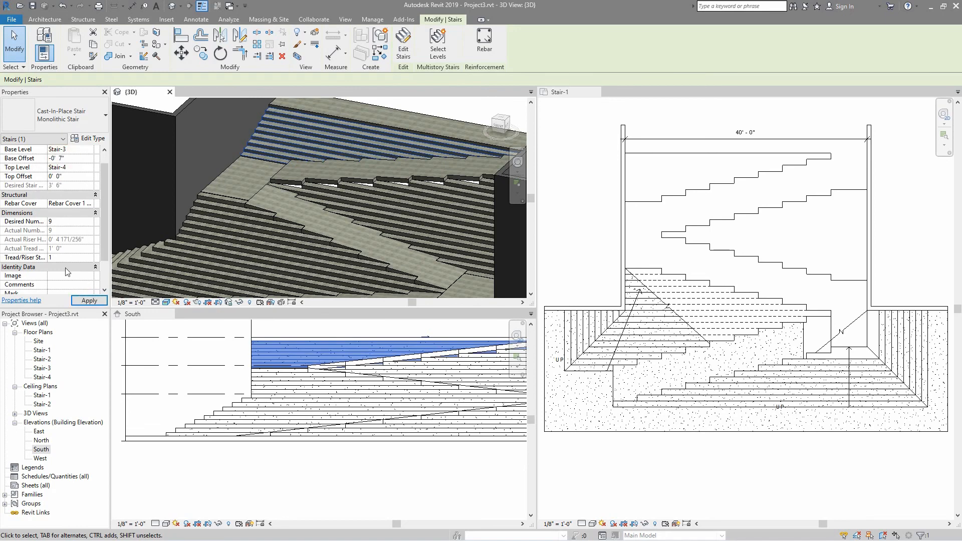
click(90, 301)
click(60, 158)
click(90, 300)
Lower the Stair-4 landing with a height offset of -6", then adjust the inches to 7, and deselect it
shift+middle_drag(366, 213, 399, 190)
click(346, 149)
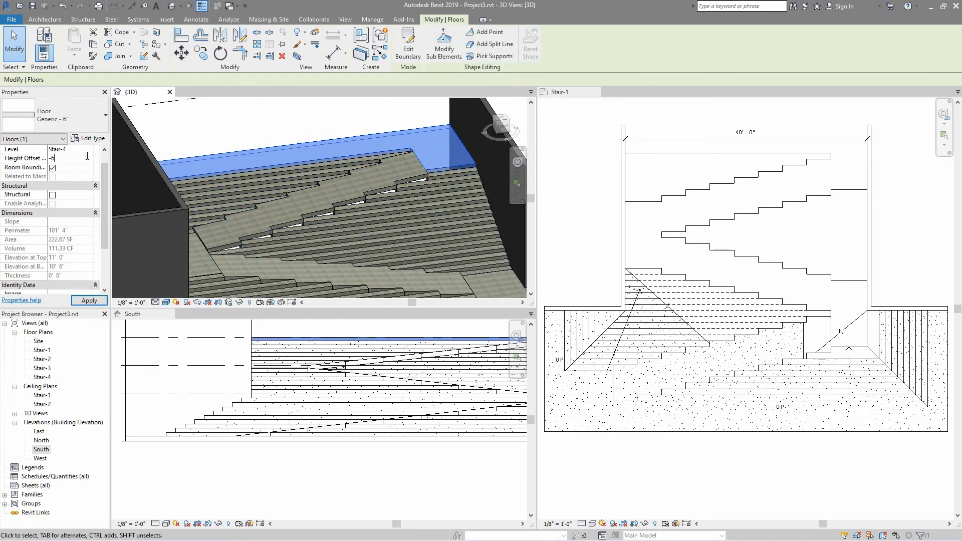
click(89, 301)
scroll(329, 184, up, 3)
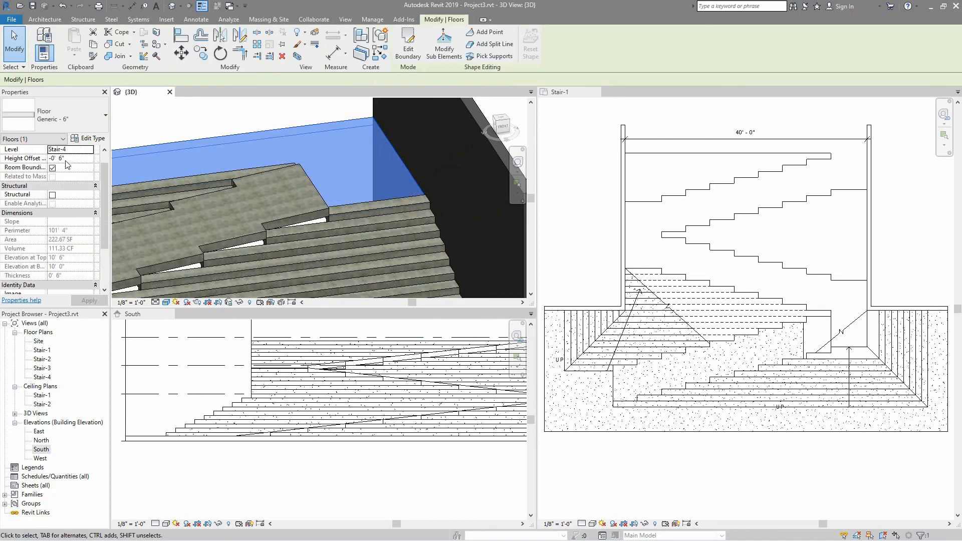
text(7)
click(89, 301)
click(280, 115)
Edit the Stair-3 to Stair-4 sloped floor, set its slope arrow's head height offset to -5", and finish the sketch
shift+middle_drag(370, 150, 426, 165)
double_click(431, 215)
click(772, 196)
click(71, 194)
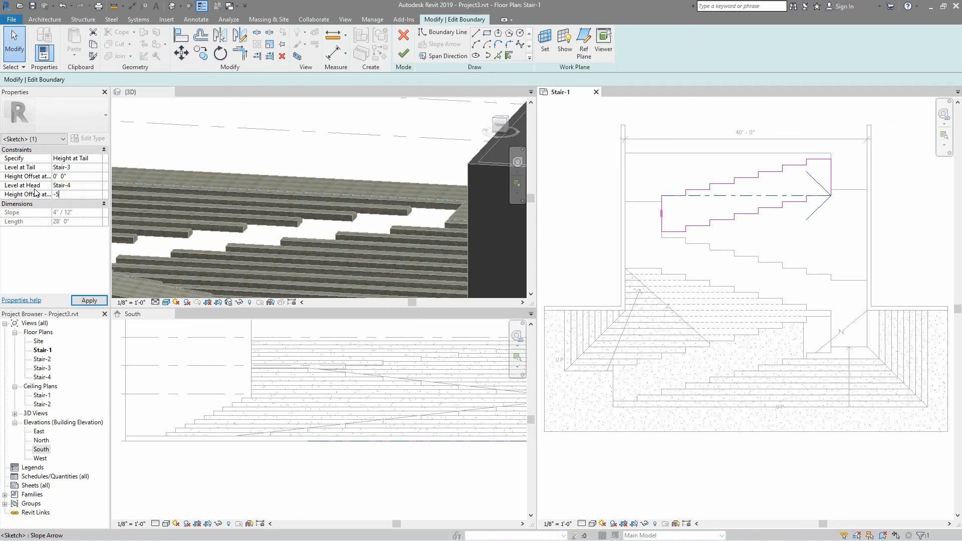
click(97, 301)
click(403, 54)
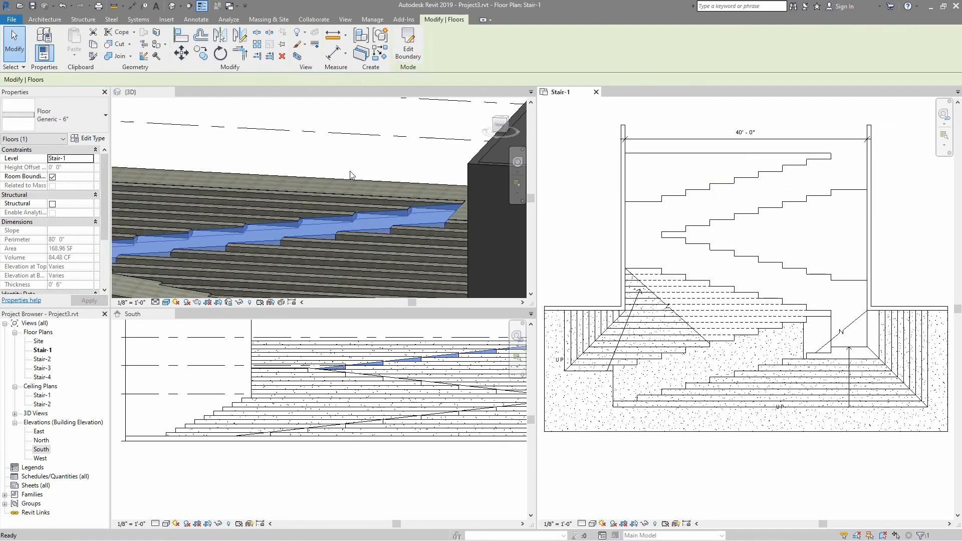
key(Escape)
Reopen the Stair-3 to Stair-4 sloped floor's sketch, set the slope arrow's tail height offset to -3", and finish it
scroll(450, 200, down, 3)
scroll(192, 222, up, 6)
double_click(226, 257)
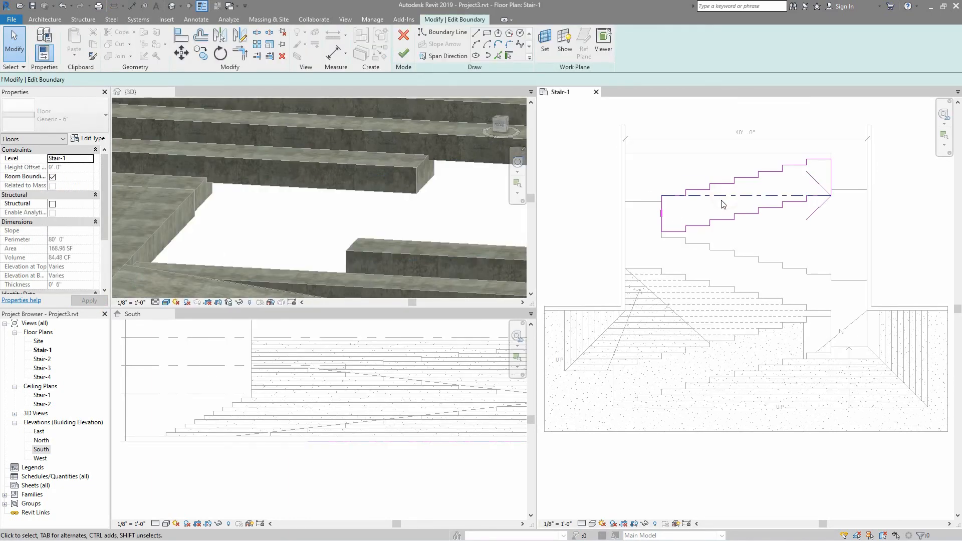
click(771, 196)
click(75, 177)
text(-0' 3")
click(95, 300)
click(403, 54)
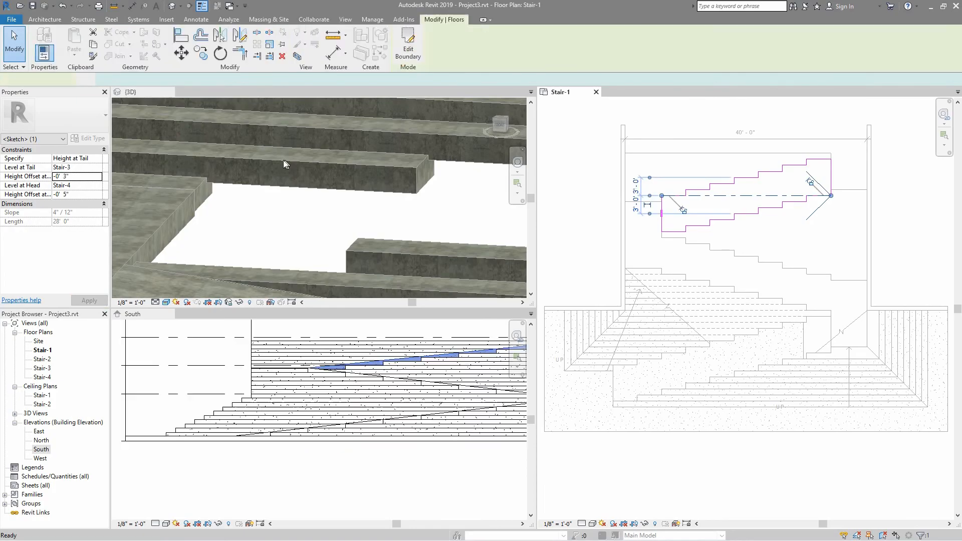
key(Escape)
Close the Stair-1 plan and South elevation views, leaving only the 3D view open
scroll(276, 170, down, 5)
shift+middle_drag(267, 176, 299, 205)
scroll(298, 204, down, 3)
shift+middle_drag(420, 256, 379, 257)
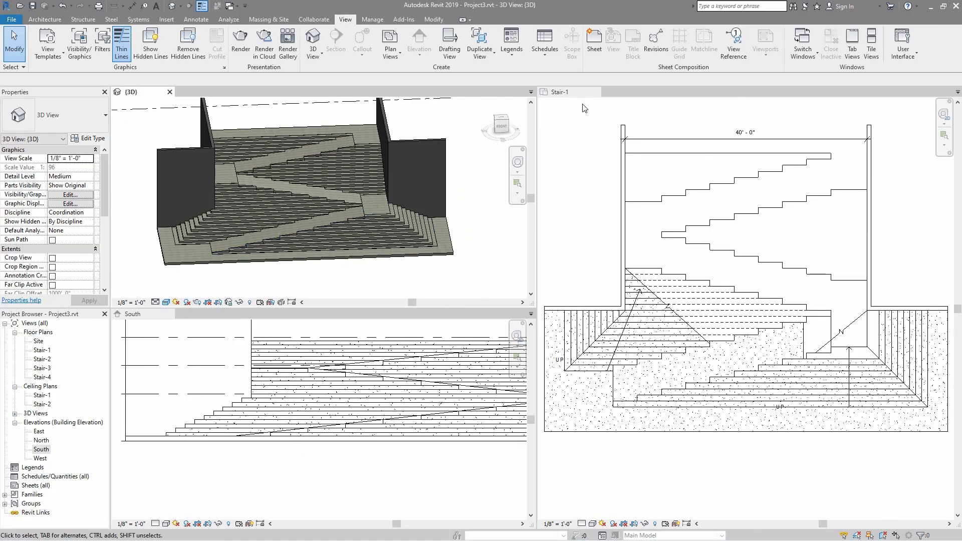
click(596, 91)
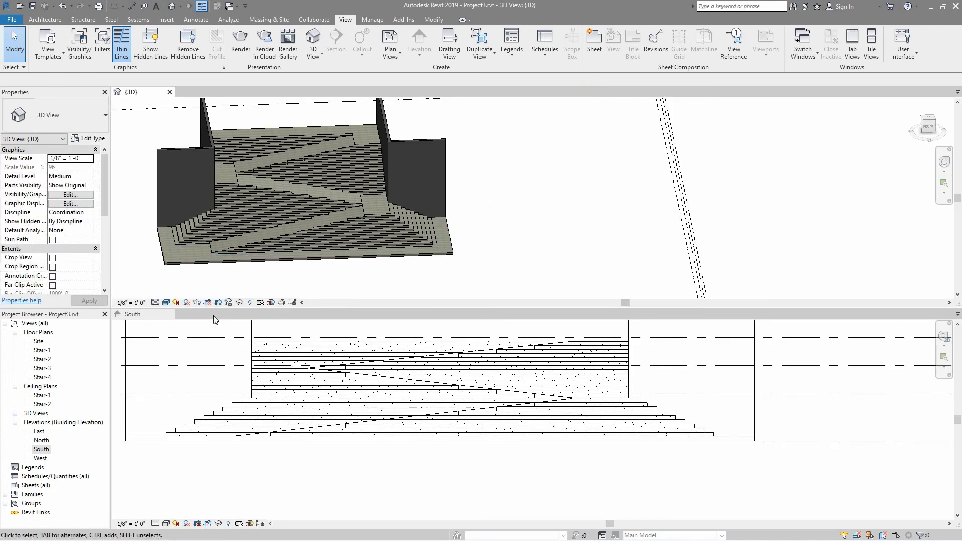
click(170, 315)
Examine the whole zigzag stair in 3D, checking how the steps, landings, and sloped floors meet
middle_drag(309, 260, 451, 318)
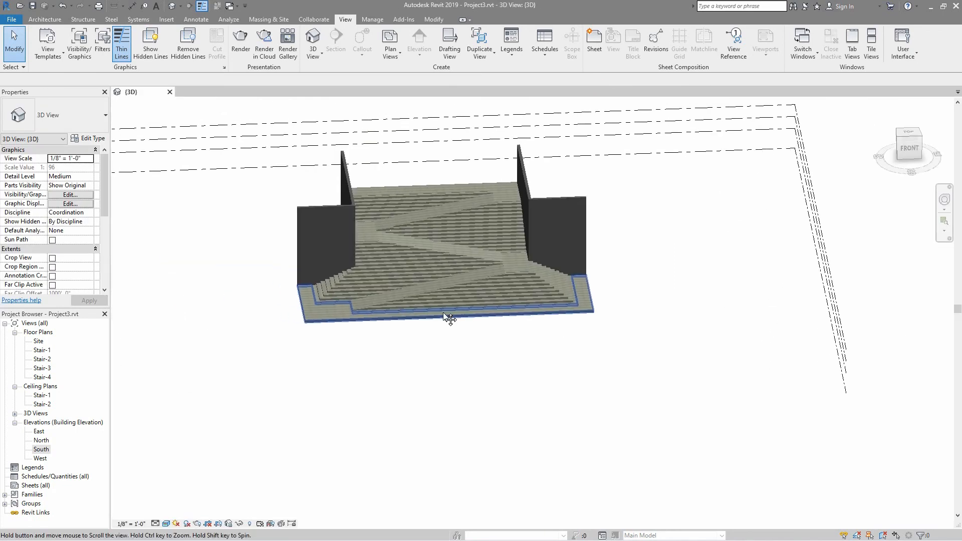
scroll(374, 262, up, 3)
scroll(403, 244, up, 1)
shift+middle_drag(411, 247, 328, 290)
middle_drag(393, 297, 510, 355)
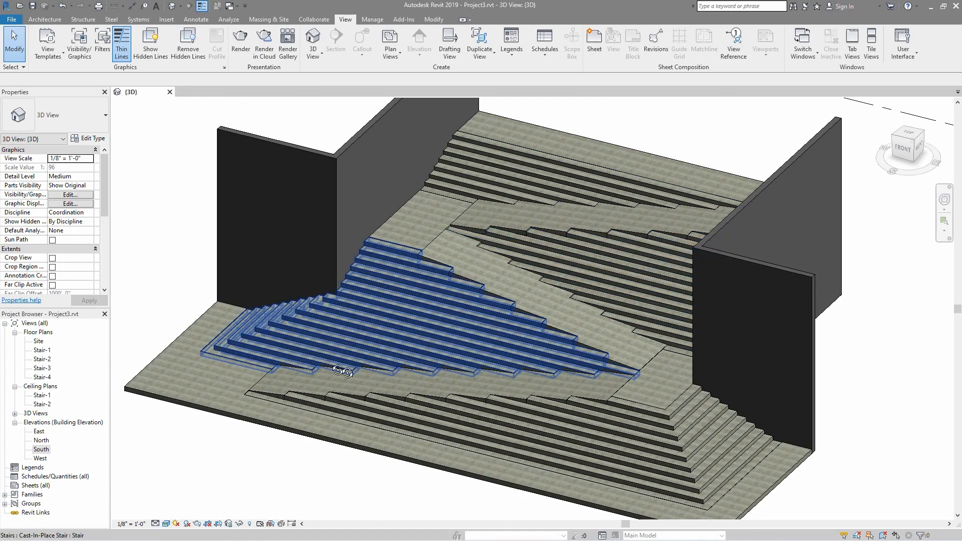
shift+middle_drag(343, 373, 303, 353)
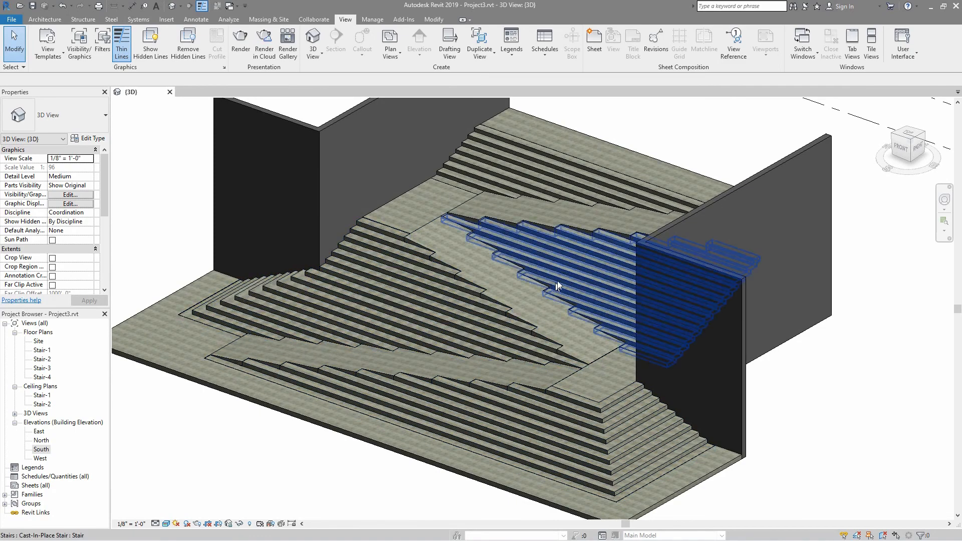
scroll(365, 363, down, 5)
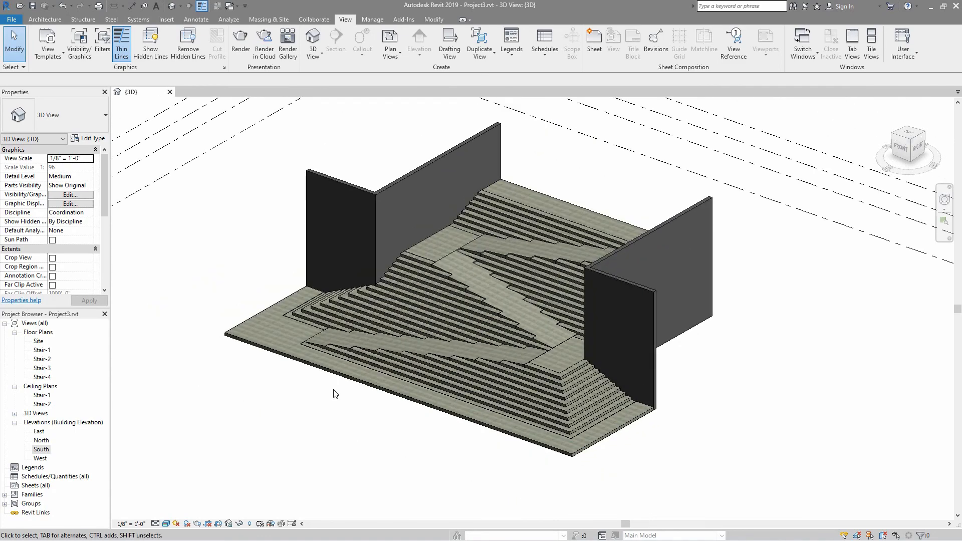